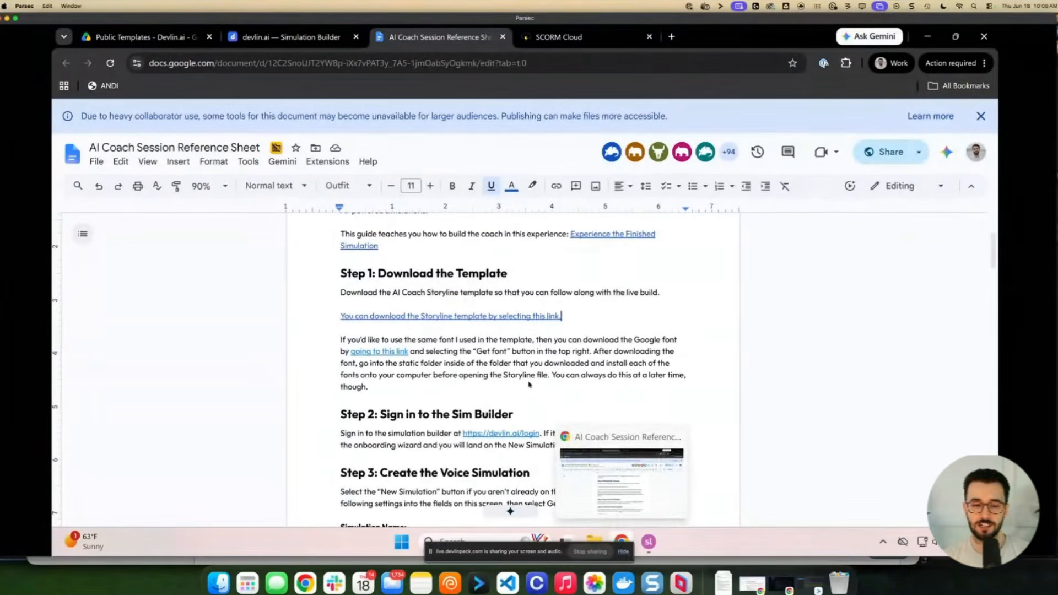
Check the font and devlin.ai login links in the reference sheet and glance at Storyline
left_click(380, 353)
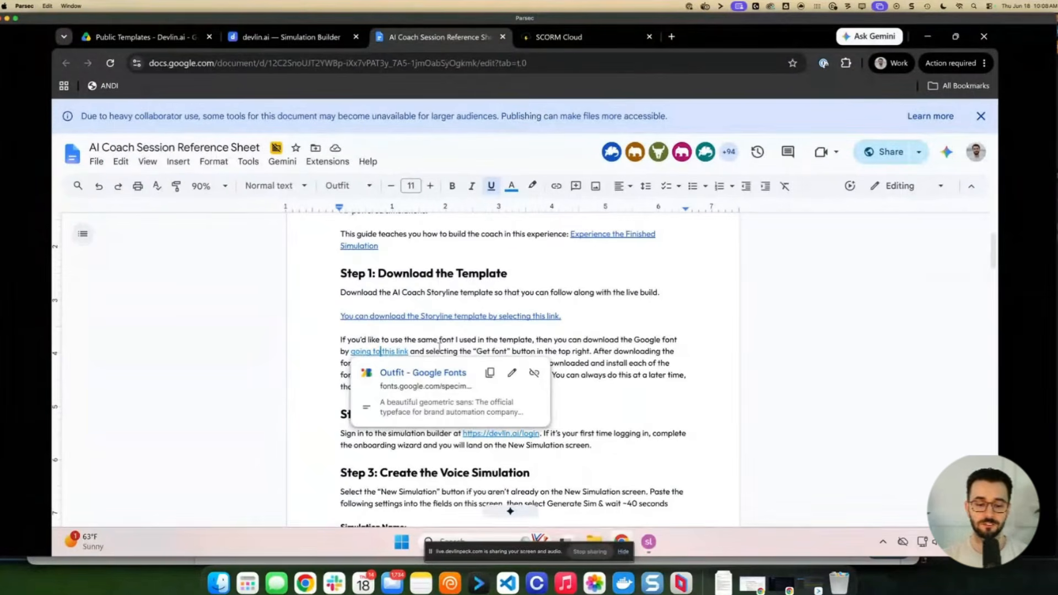
left_click(440, 342)
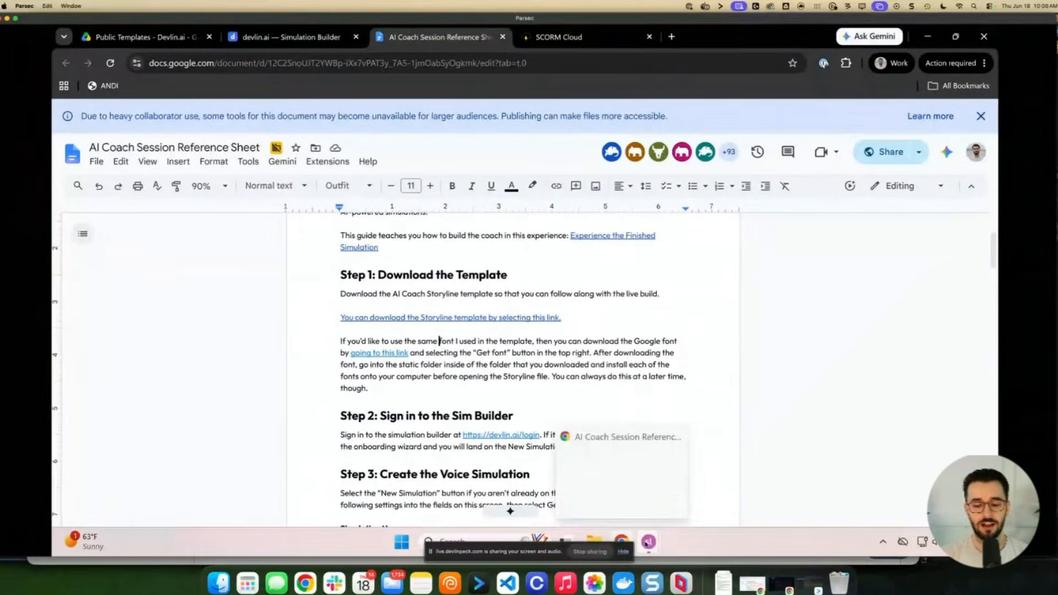
mouse_move(649, 542)
left_click(632, 488)
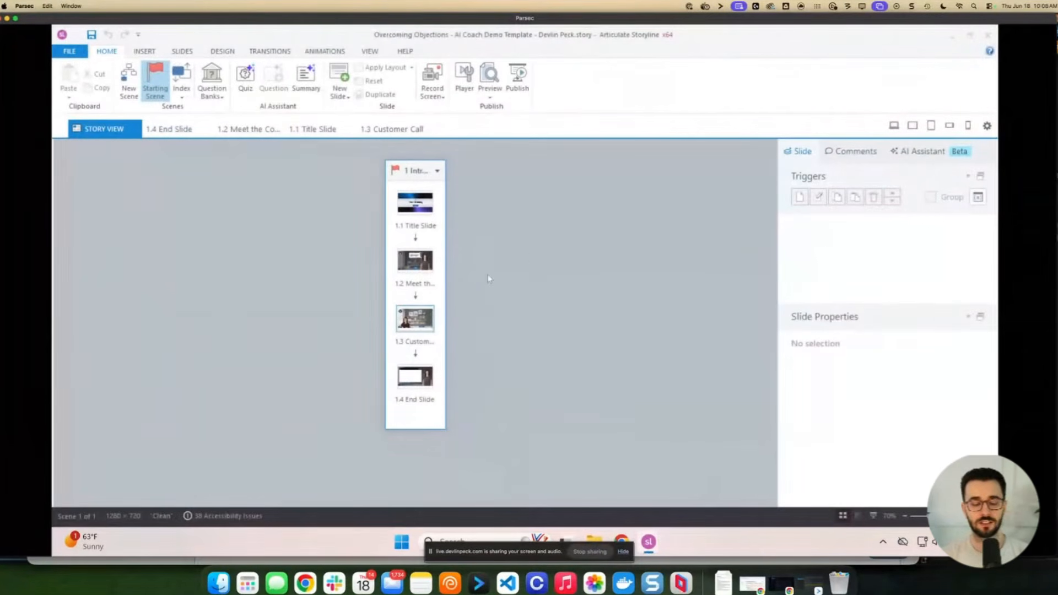
left_click(628, 554)
left_click(628, 554)
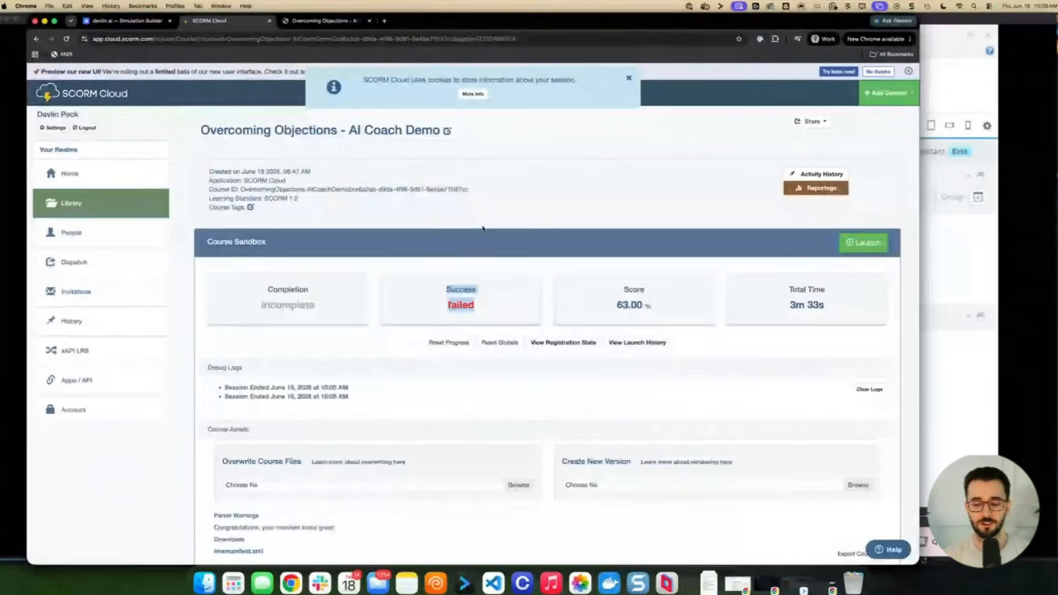
left_click(667, 583)
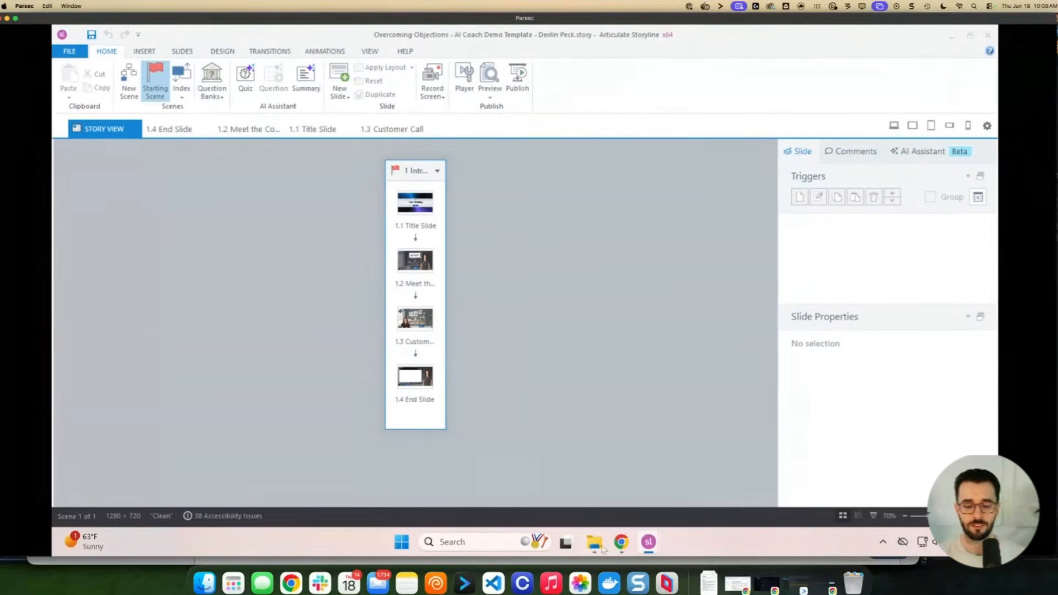
left_click(622, 543)
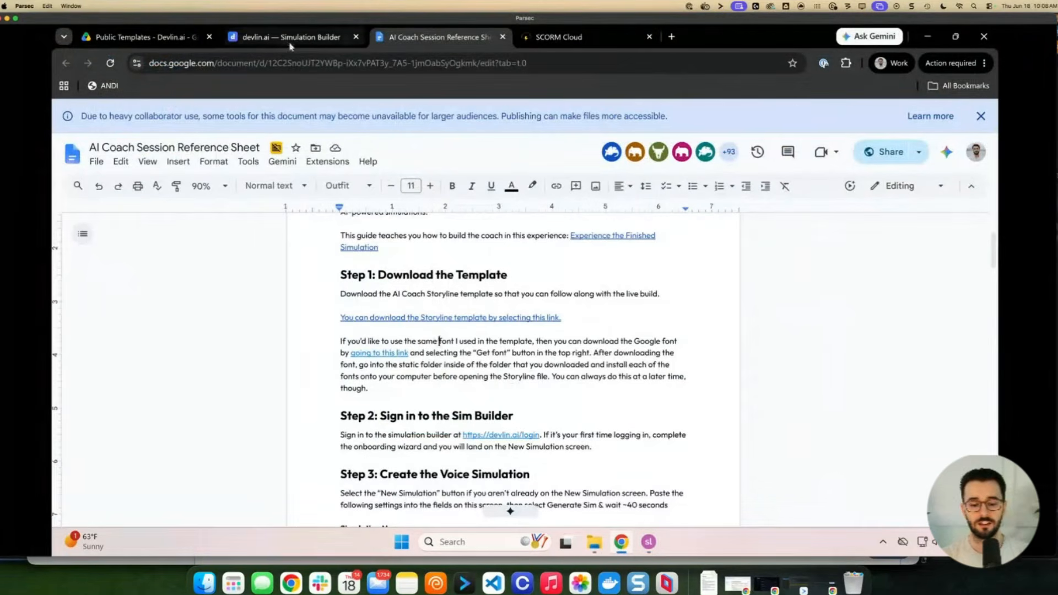
left_click(500, 435)
scroll(490, 394, "down", 2)
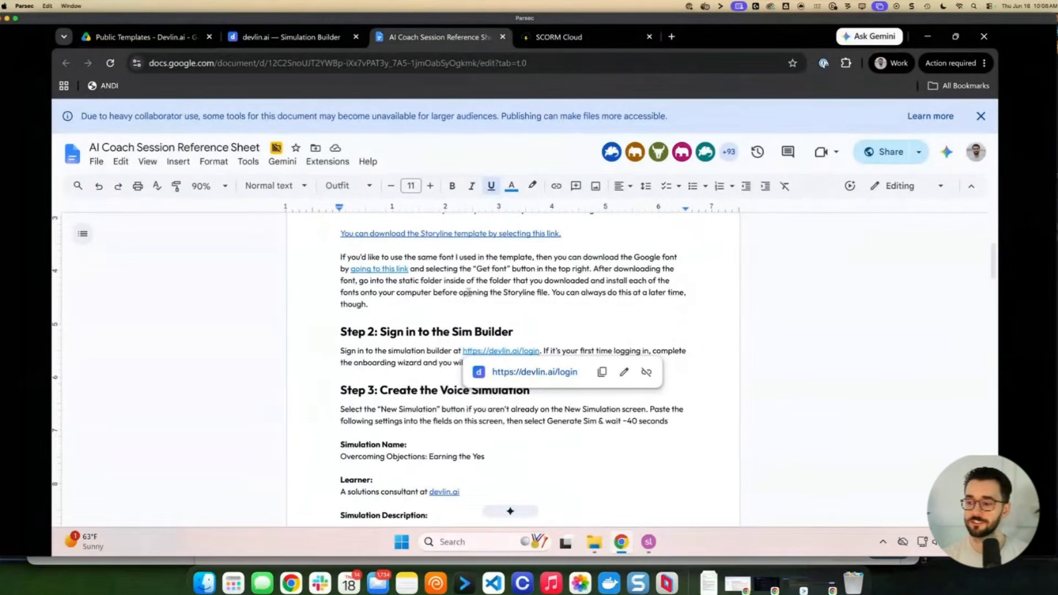
Start a new simulation in the devlin.ai simulation builder
left_click(281, 37)
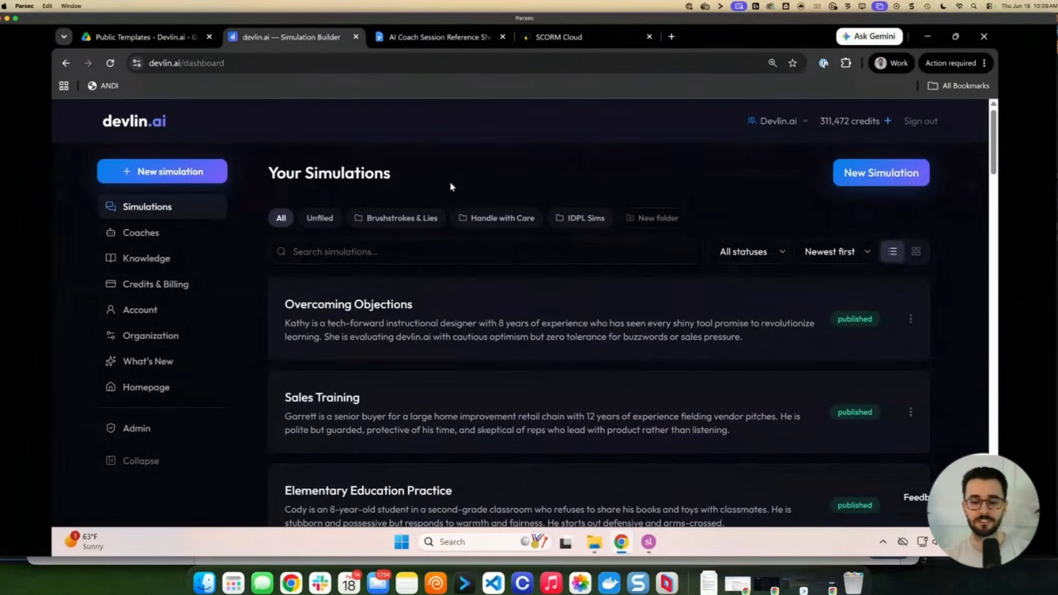
left_click(868, 182)
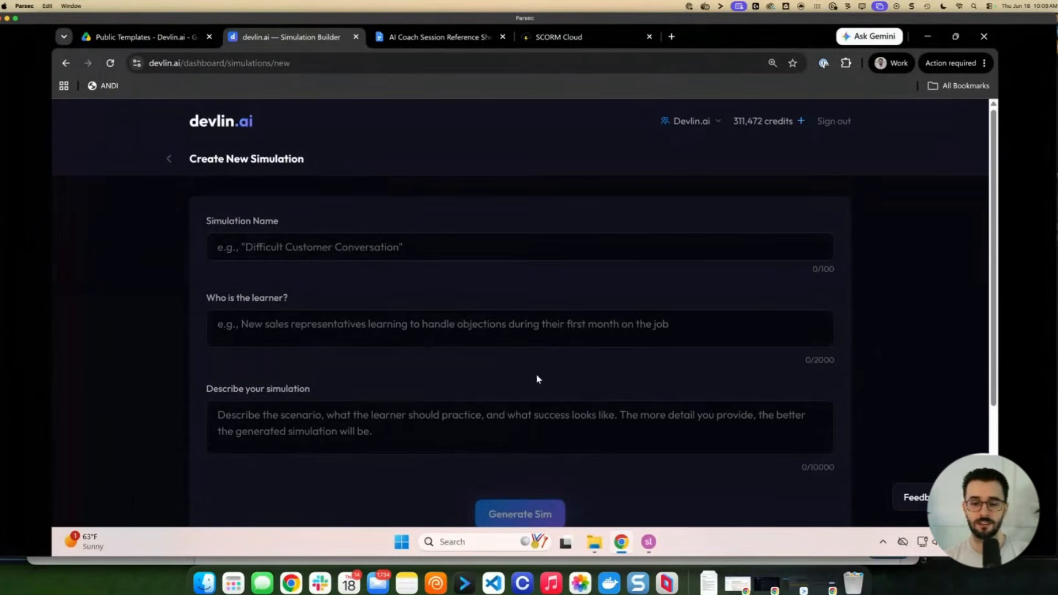
mouse_move(648, 543)
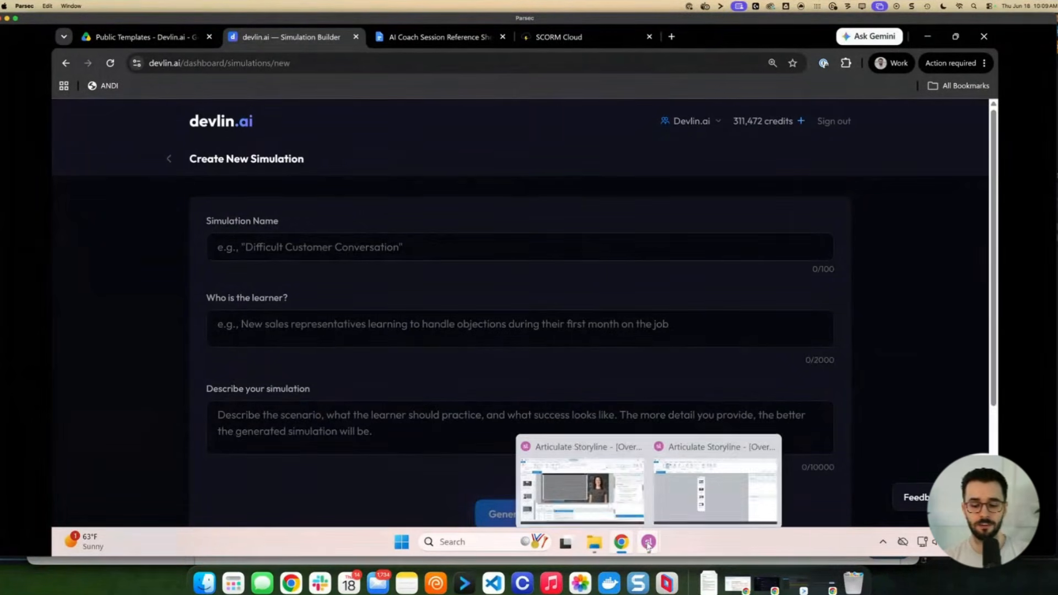
left_click(672, 511)
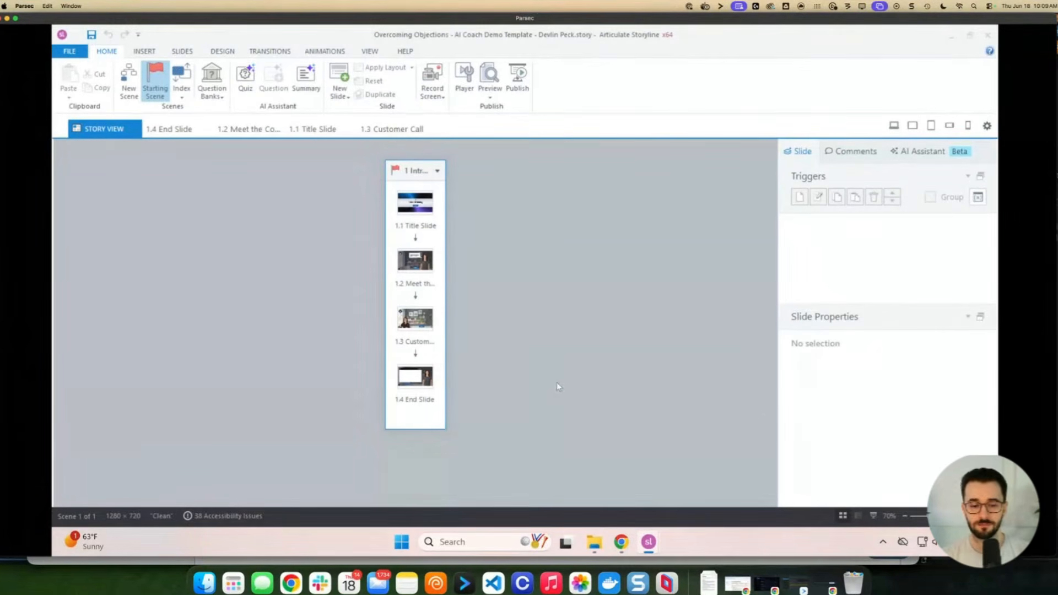
key("alt+Tab")
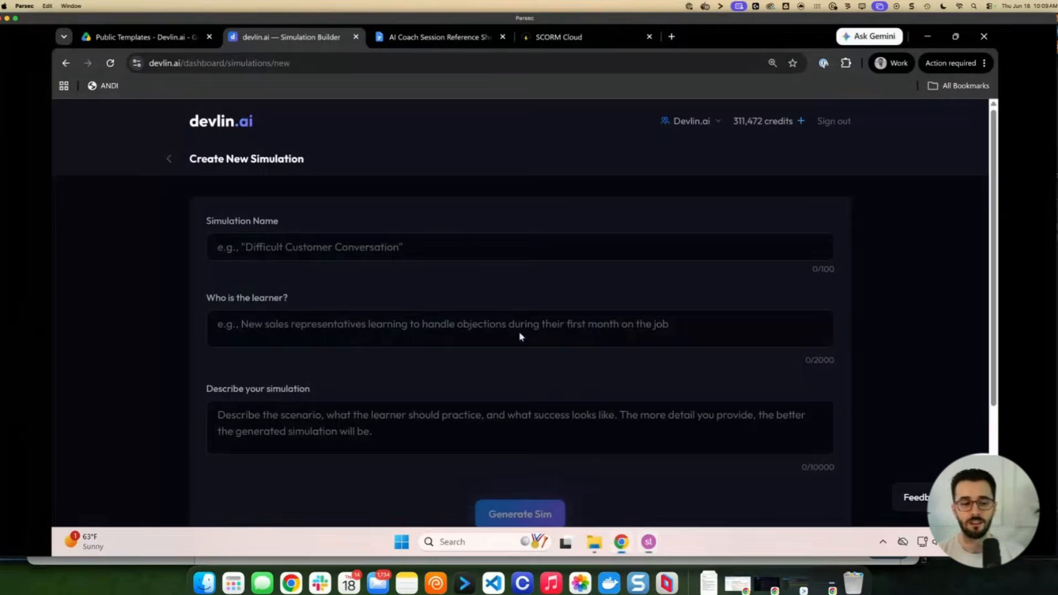
left_click(167, 160)
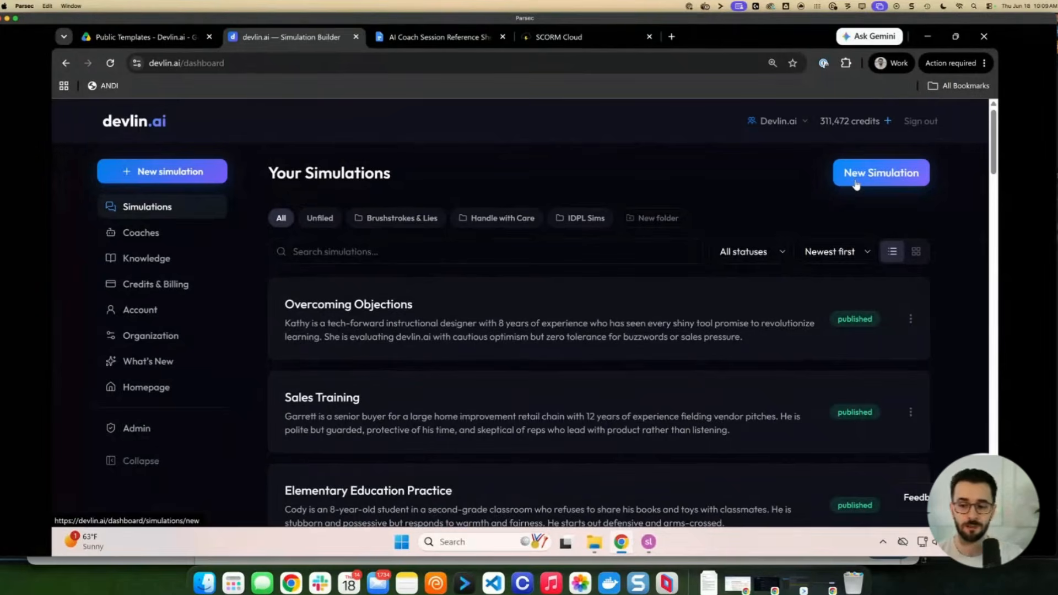
key("ctrl+Tab")
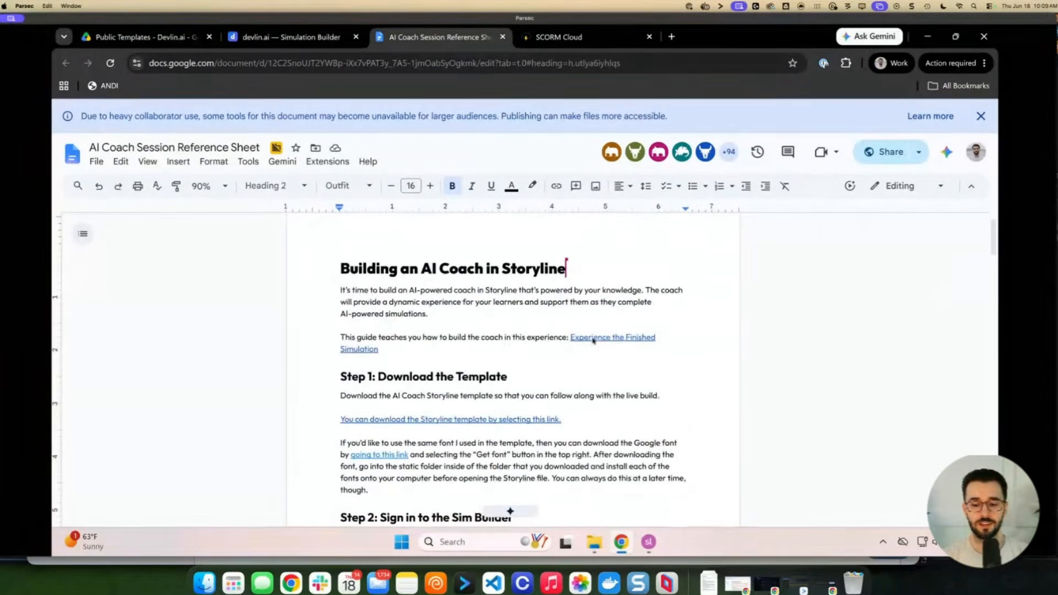
Scroll the reference sheet to the simulation details, checking the template download link
scroll(448, 399, "down", 1)
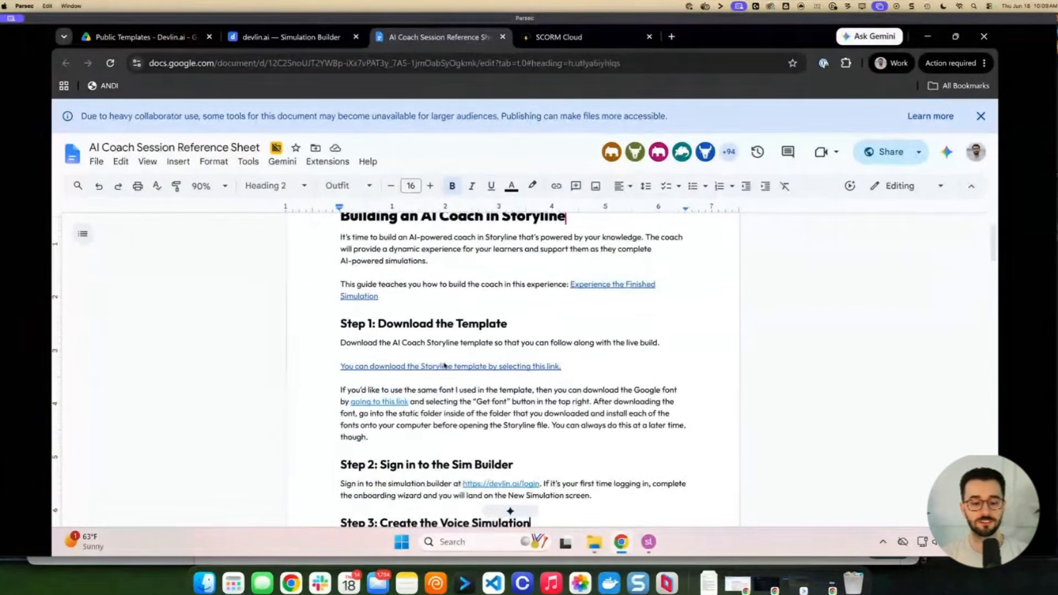
left_click(445, 366)
left_click(613, 402)
scroll(567, 430, "down", 1)
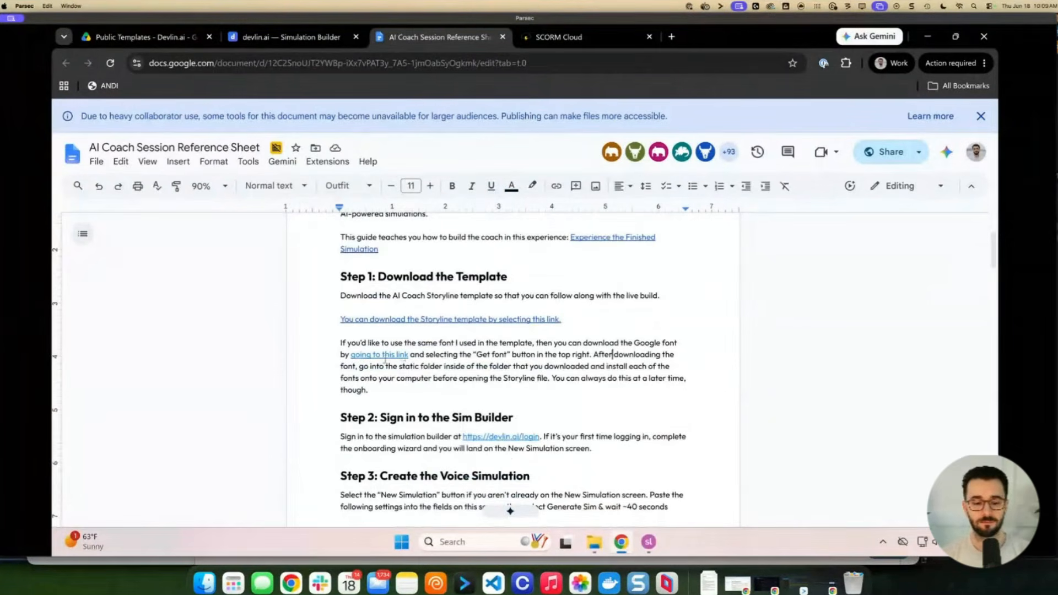
scroll(509, 412, "down", 1)
scroll(509, 412, "up", 1)
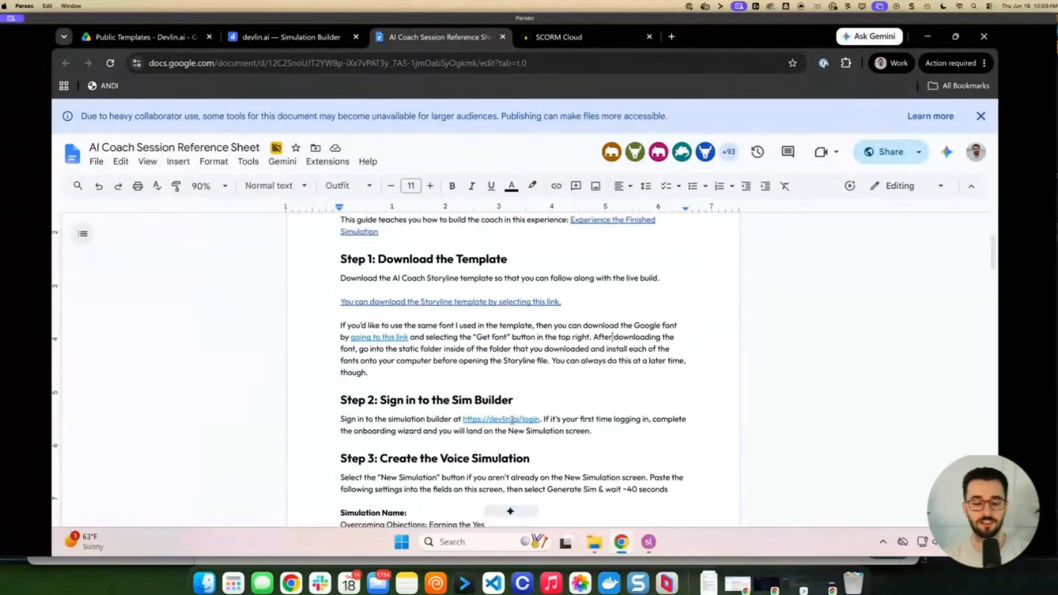
scroll(509, 417, "down", 2)
scroll(510, 420, "down", 3)
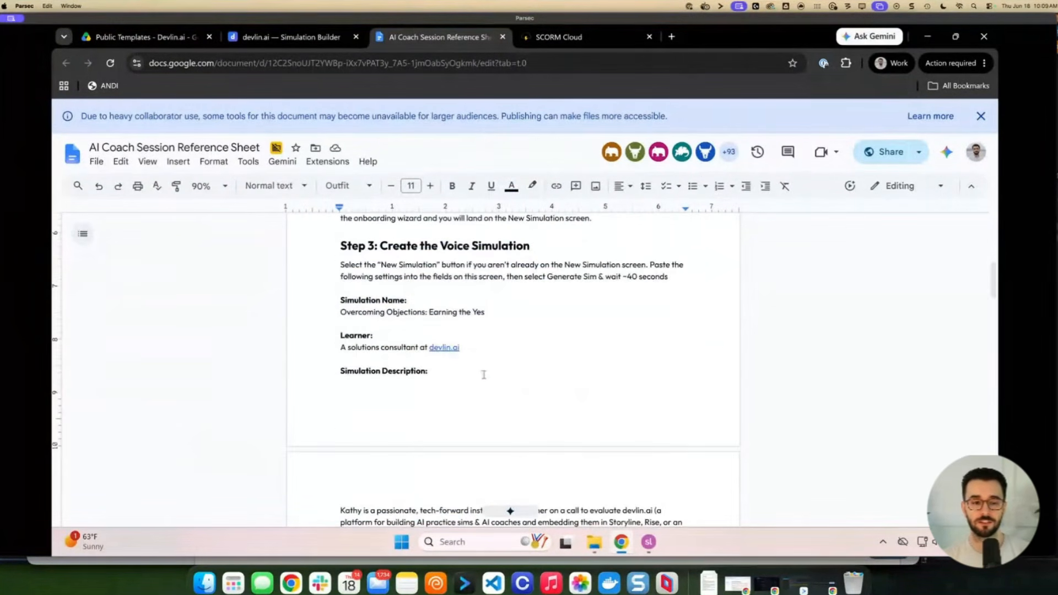
Copy 'Overcoming Objections: Earning the Yes' from the reference sheet into Simulation Name
left_click(301, 37)
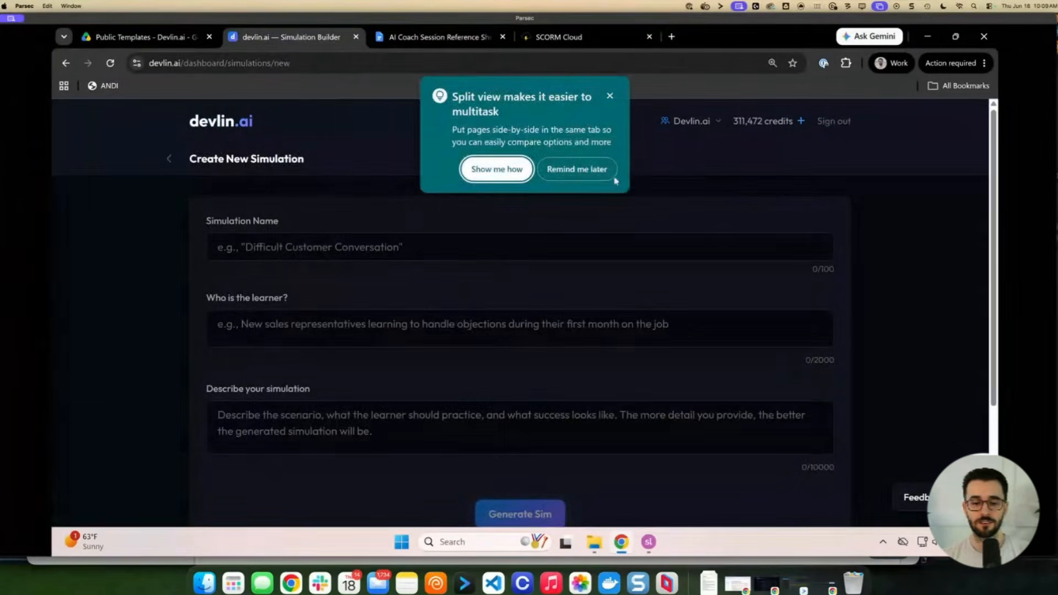
left_click(611, 102)
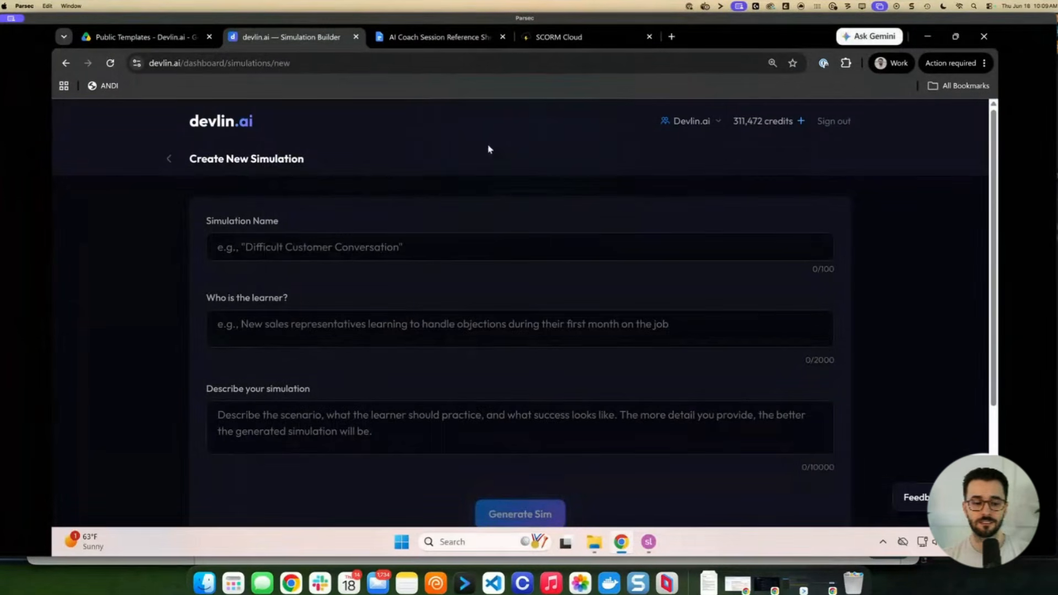
left_click(337, 238)
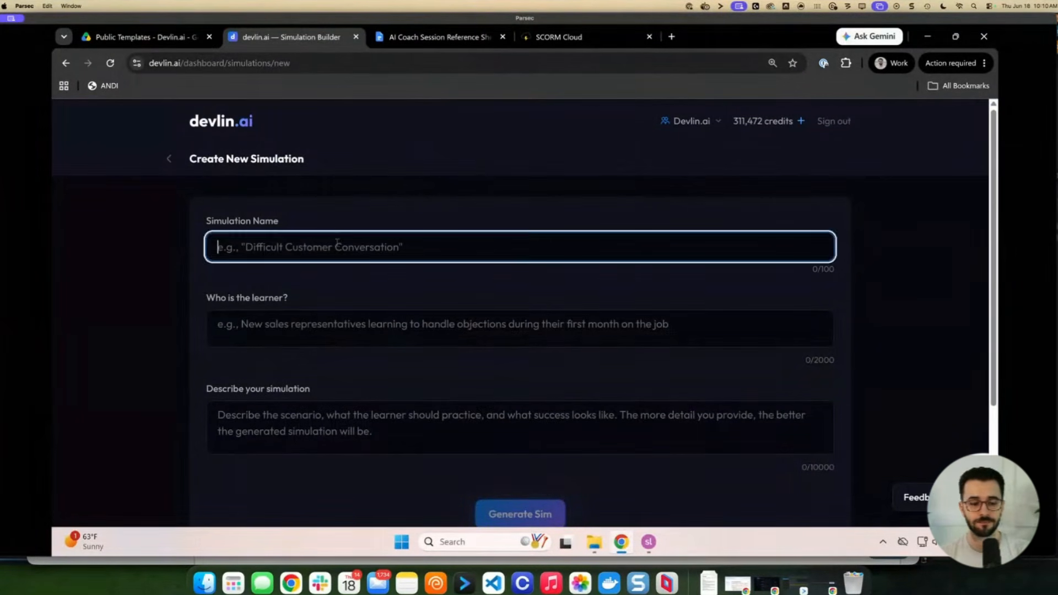
left_click(425, 40)
left_click_drag(485, 312, 338, 313)
left_click_drag(485, 312, 333, 314)
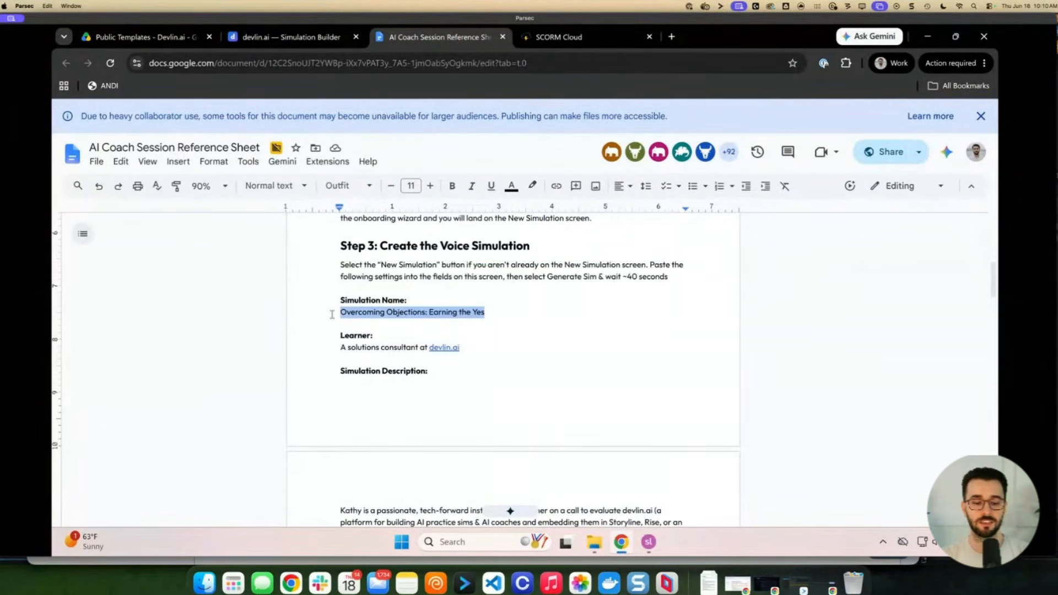
key("ctrl+c")
key("ctrl+shift+Tab")
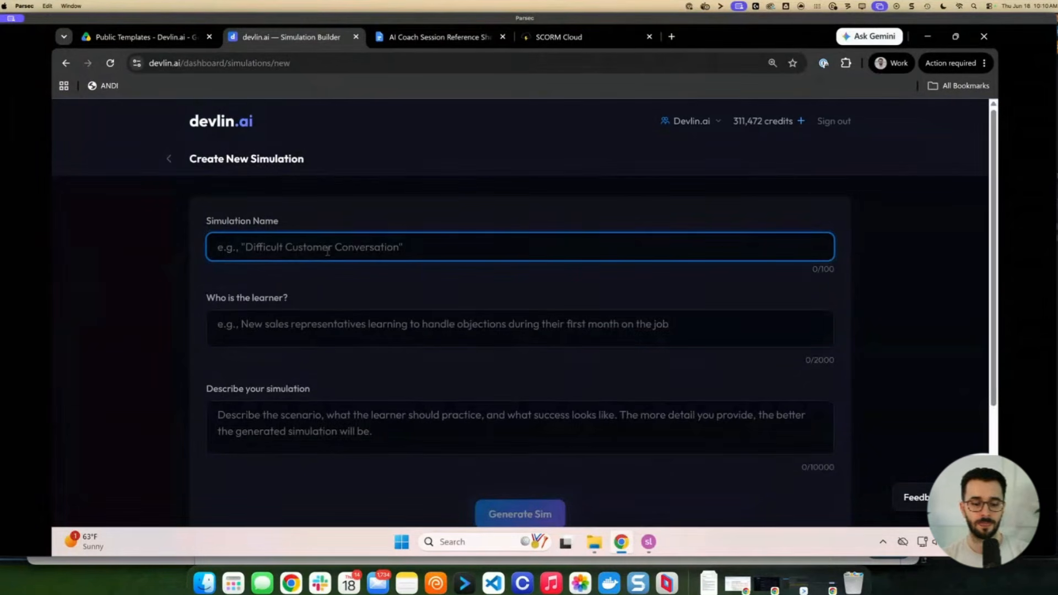
key("ctrl+v")
Paste 'A solutions consultant at devlin.ai' into the learner field
left_click(412, 38)
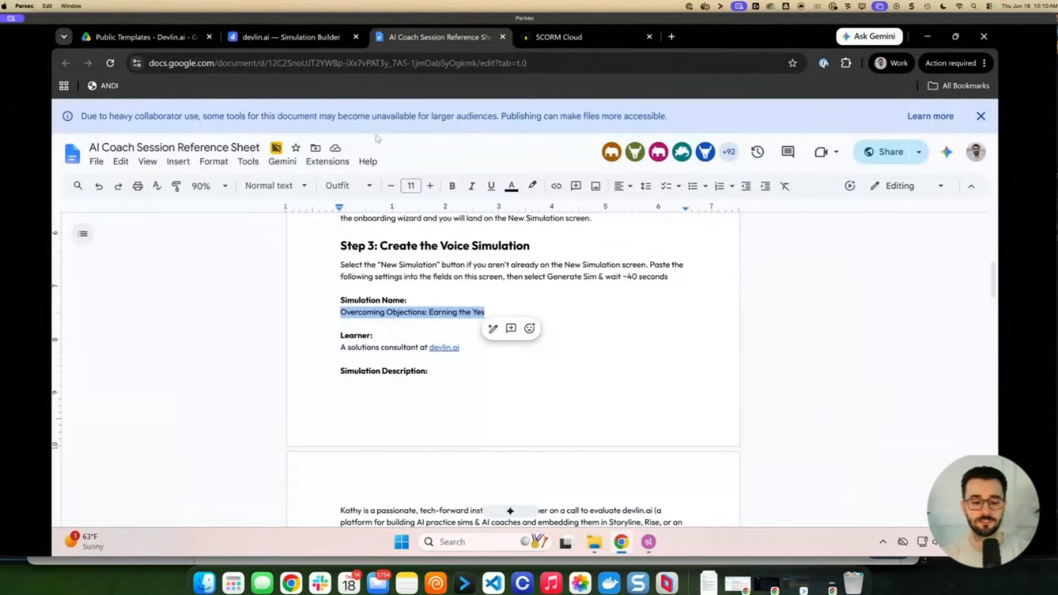
left_click_drag(467, 351, 341, 353)
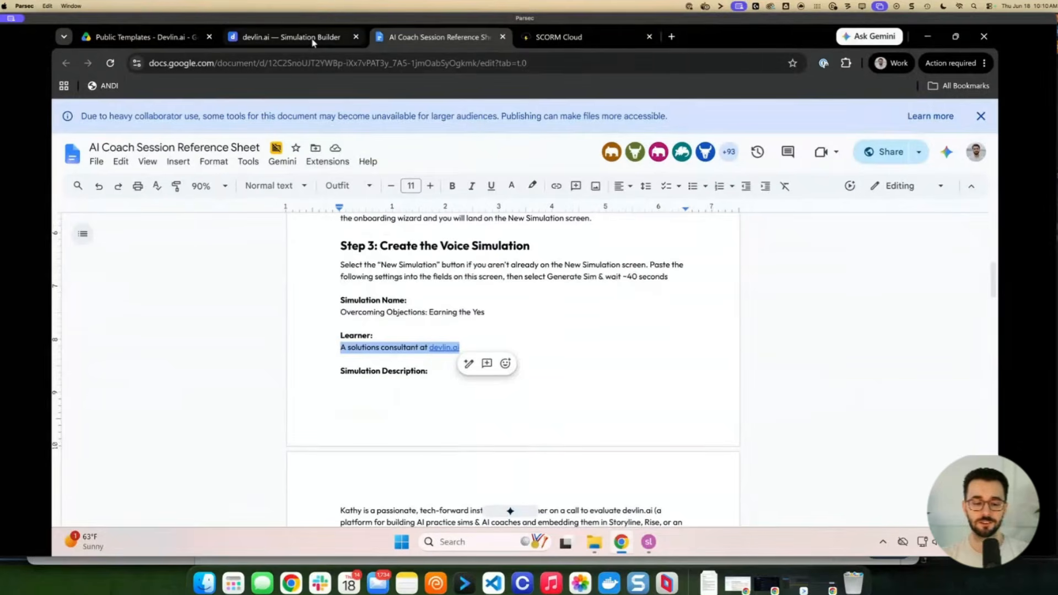
left_click(291, 37)
left_click(379, 326)
key("ctrl+v")
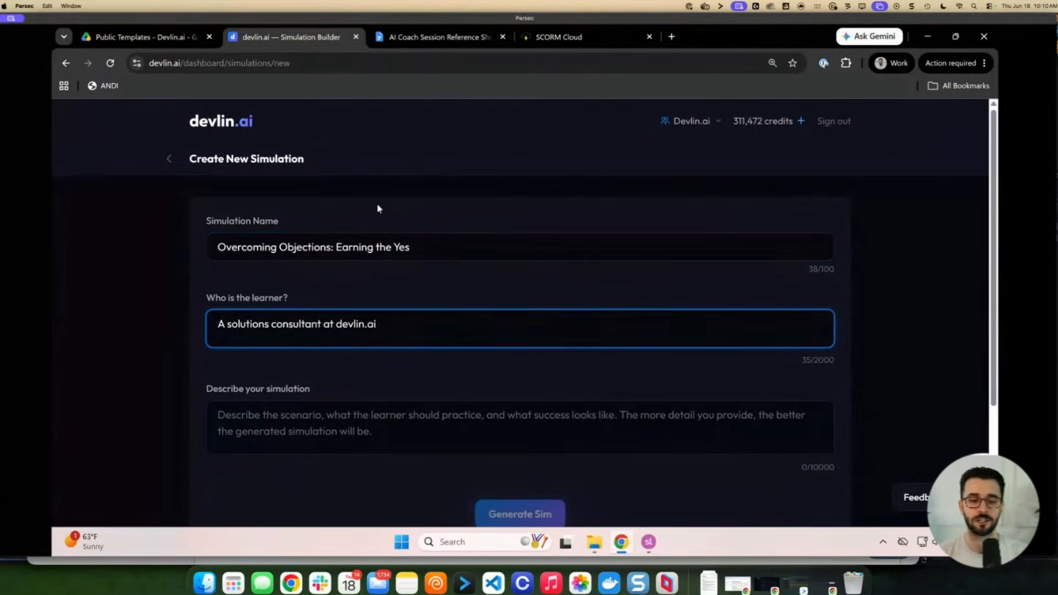
Scroll the reference sheet and select the three-paragraph simulation description
left_click(411, 40)
scroll(406, 283, "down", 3)
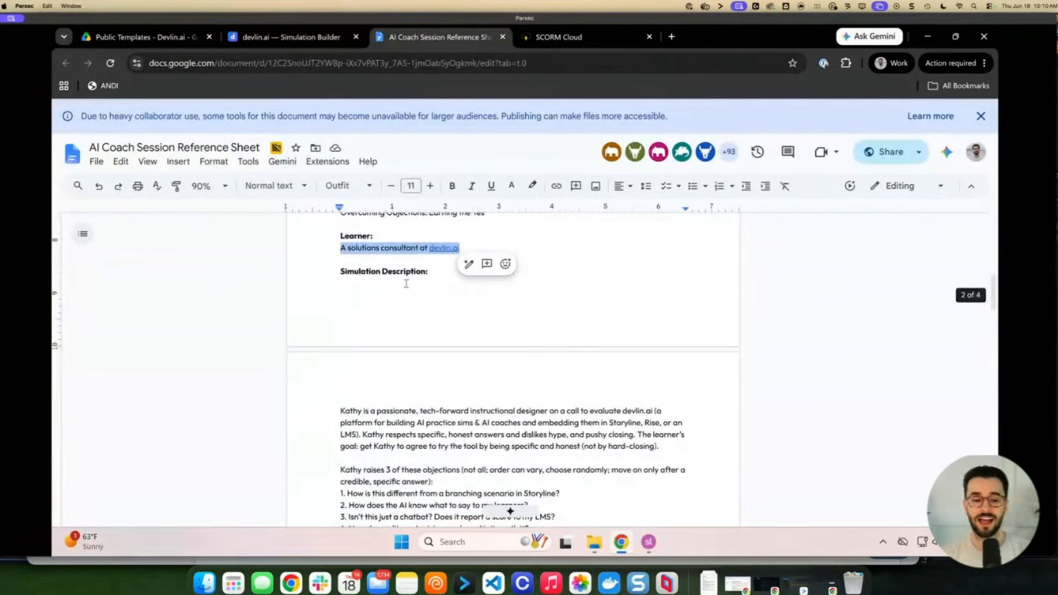
scroll(407, 283, "down", 1)
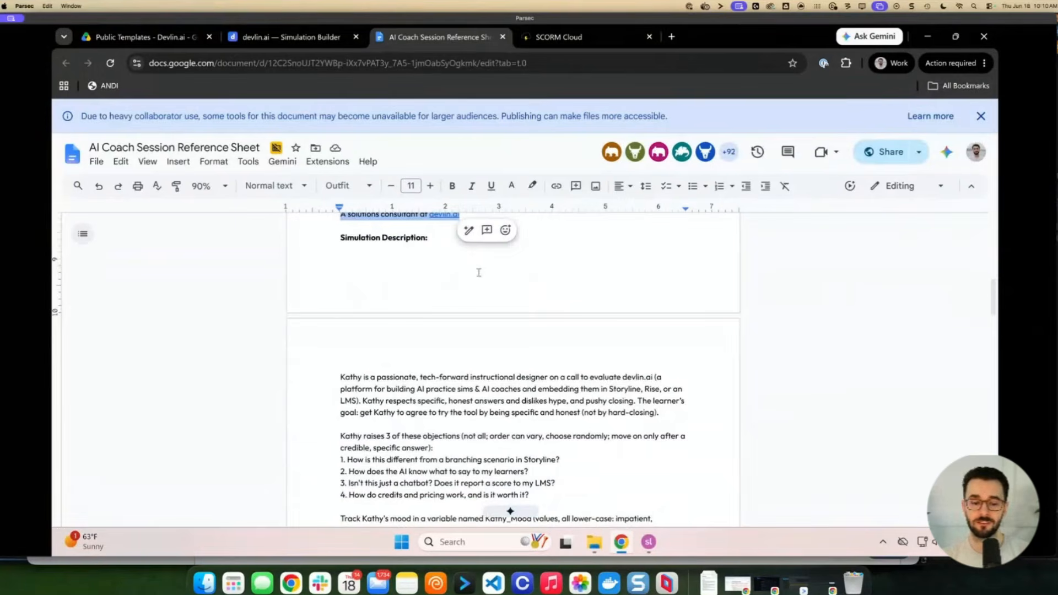
scroll(465, 293, "down", 3)
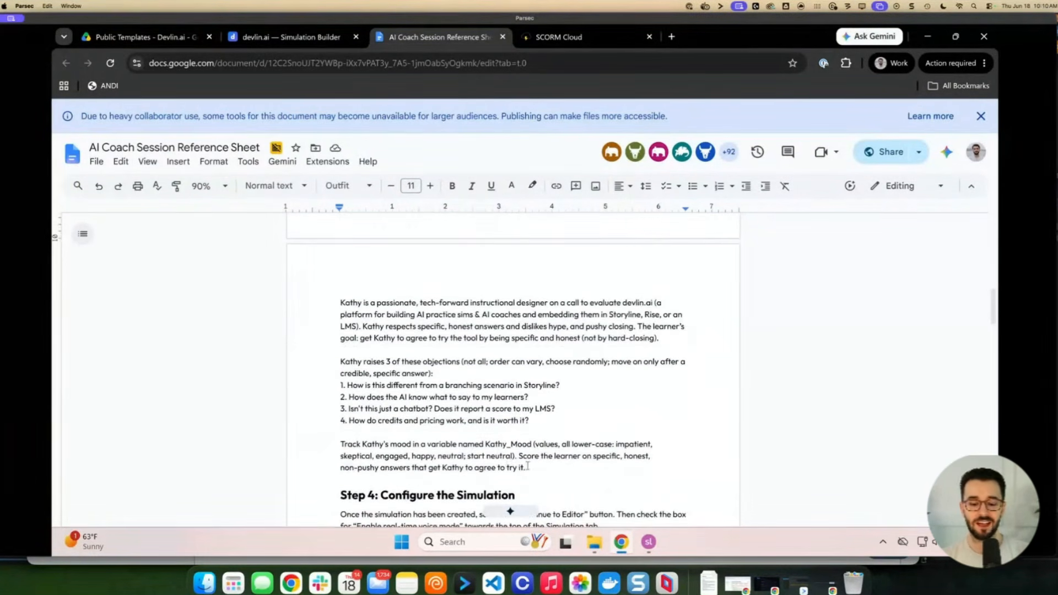
left_click_drag(527, 466, 339, 308)
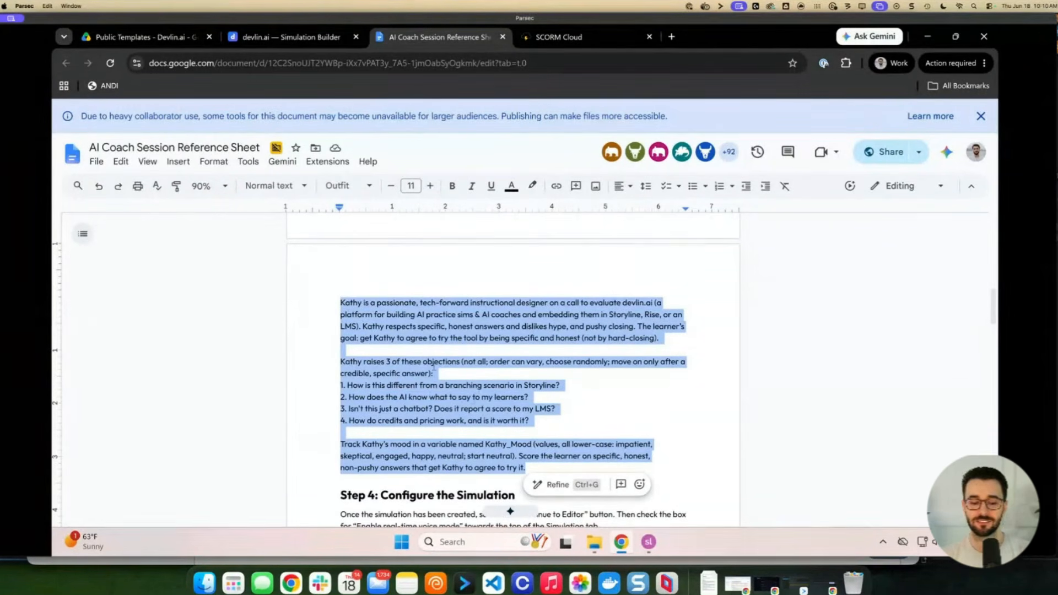
scroll(411, 366, "down", 1)
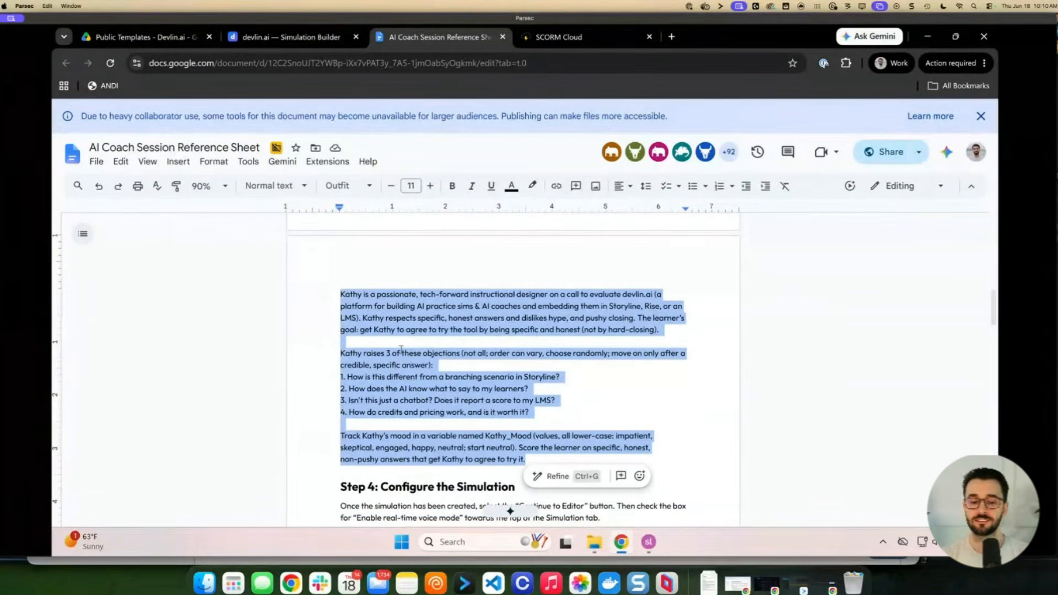
left_click(545, 342)
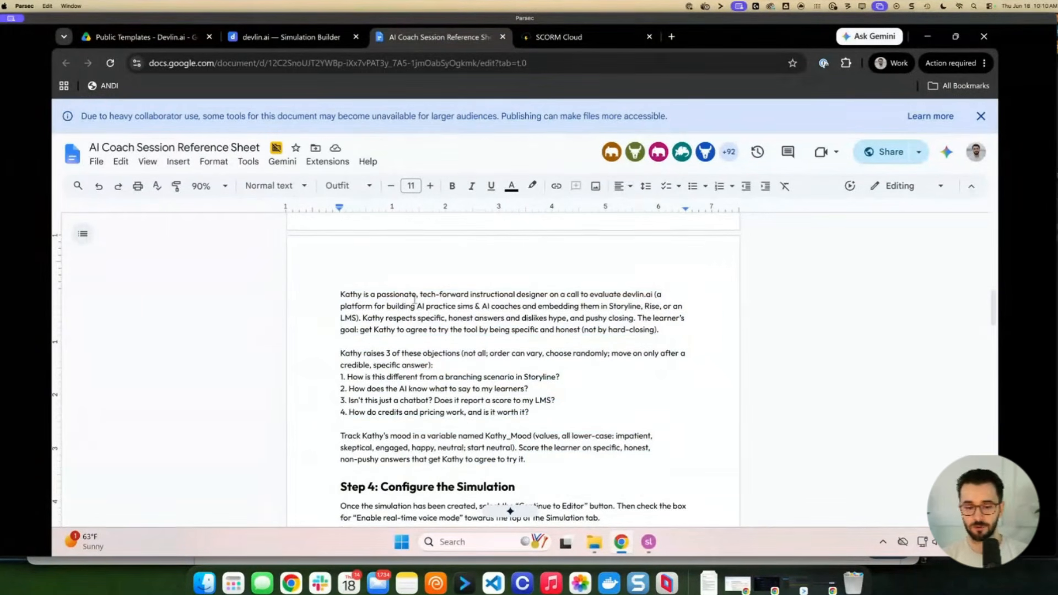
Zoom the Doc to 100% and review Kathy's four objections and the Kathy_Mood sentence
key("ctrl+plus")
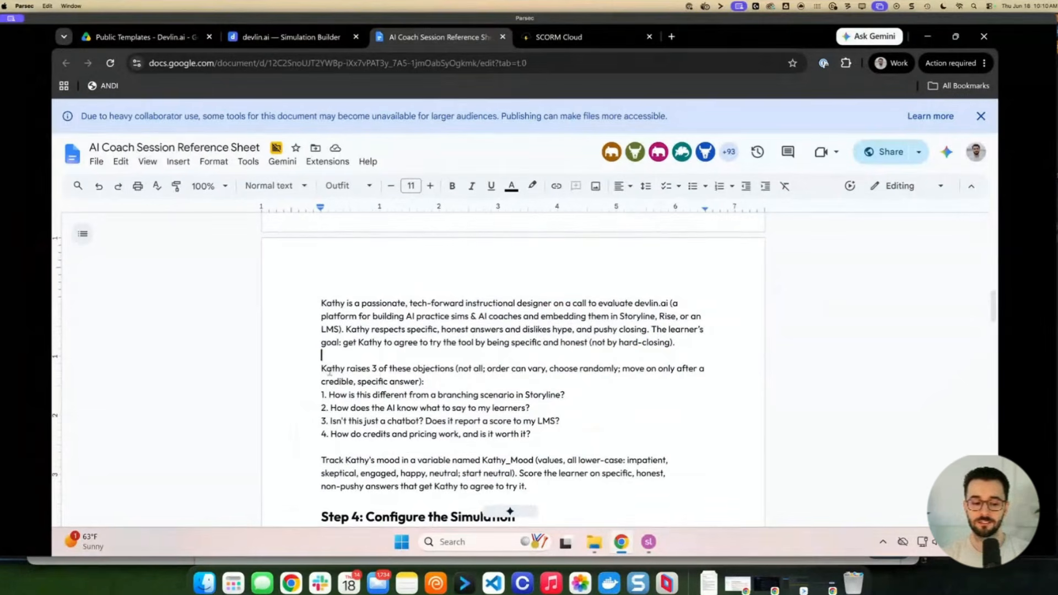
left_click_drag(321, 370, 536, 433)
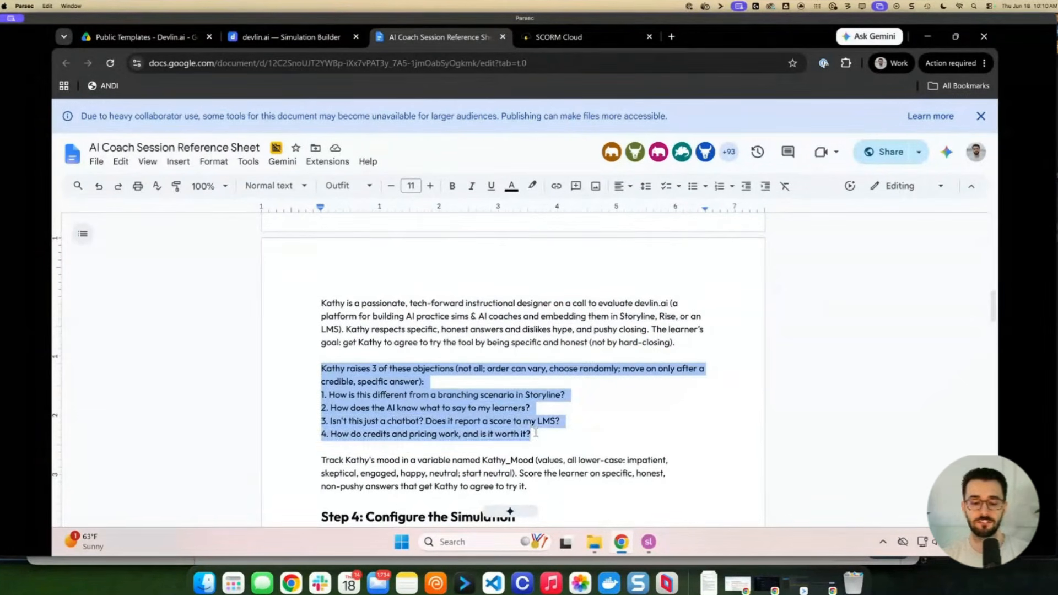
left_click(466, 394)
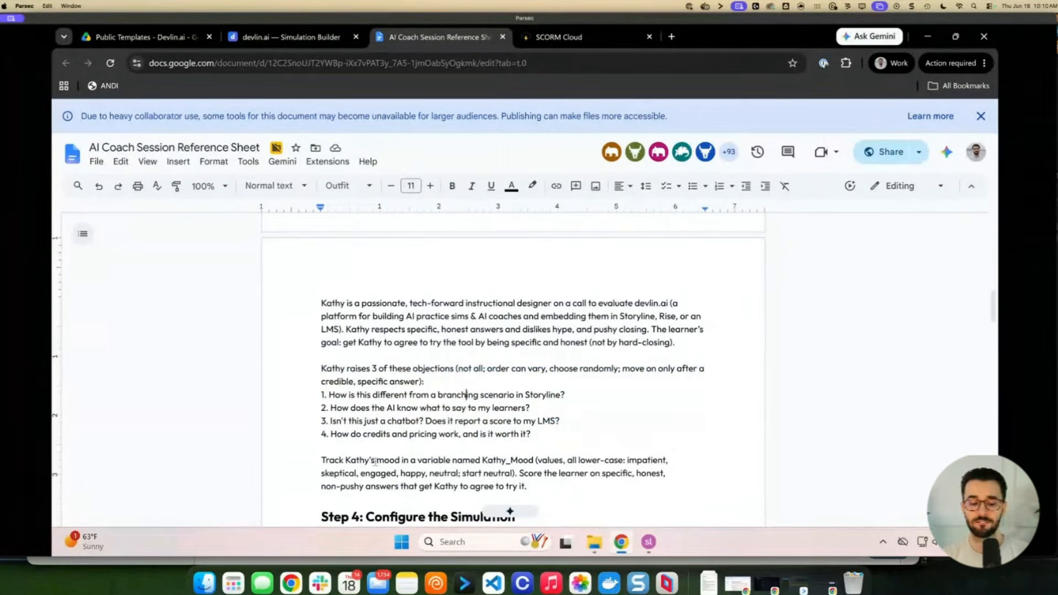
left_click_drag(364, 460, 538, 471)
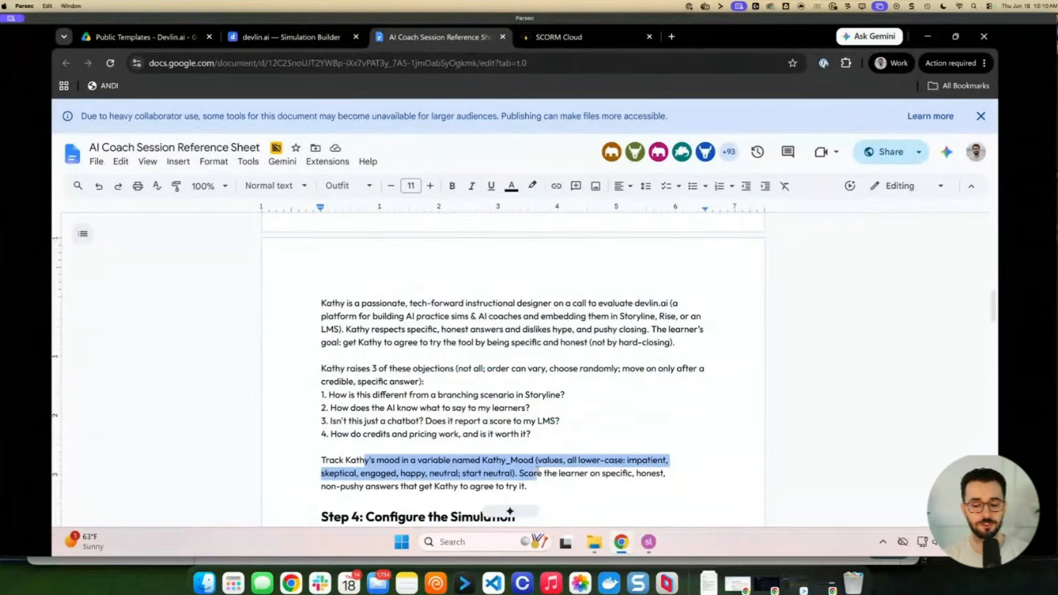
left_click(515, 473)
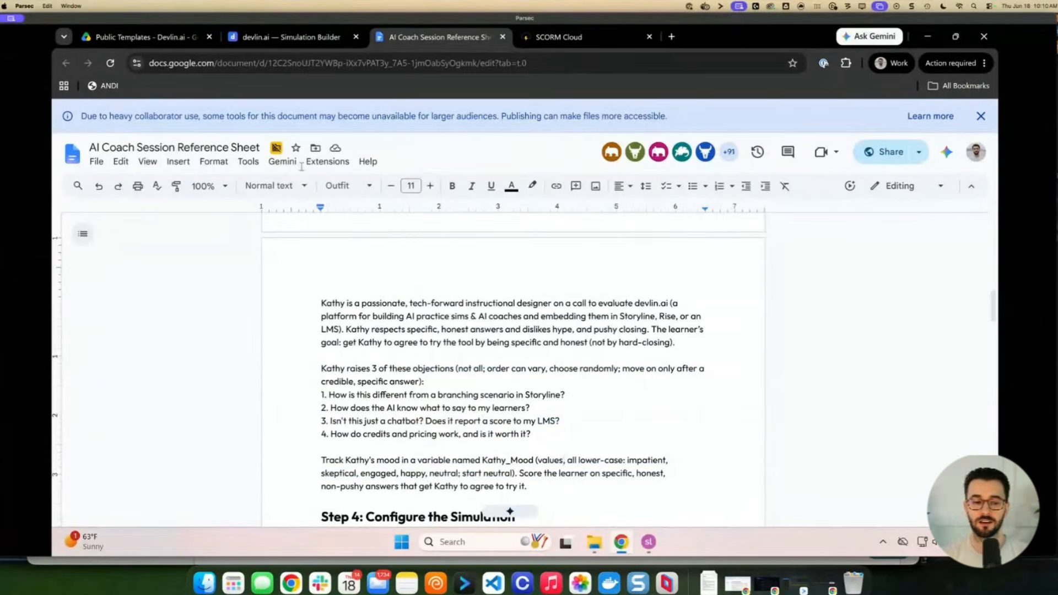
left_click(301, 38)
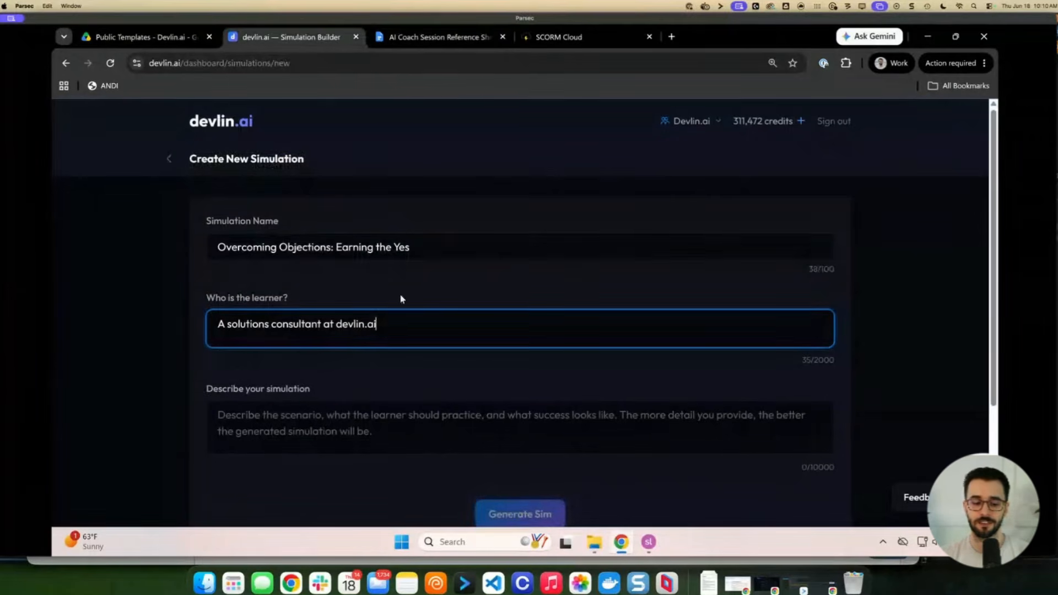
Paste the Kathy scenario as the simulation description and generate the simulation preview
left_click(378, 416)
key("ctrl+v")
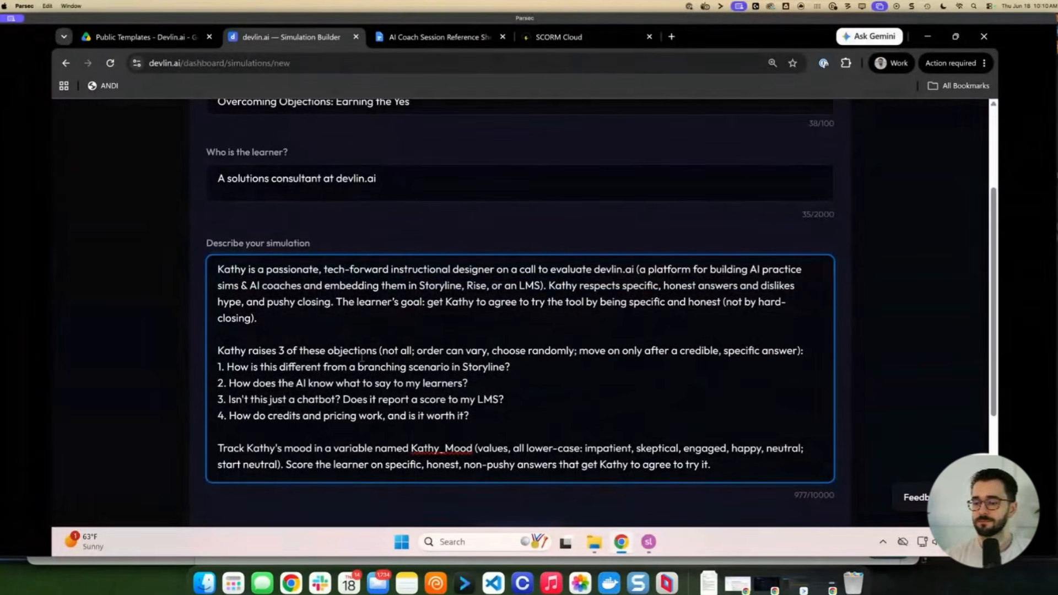
scroll(367, 367, "up", 1)
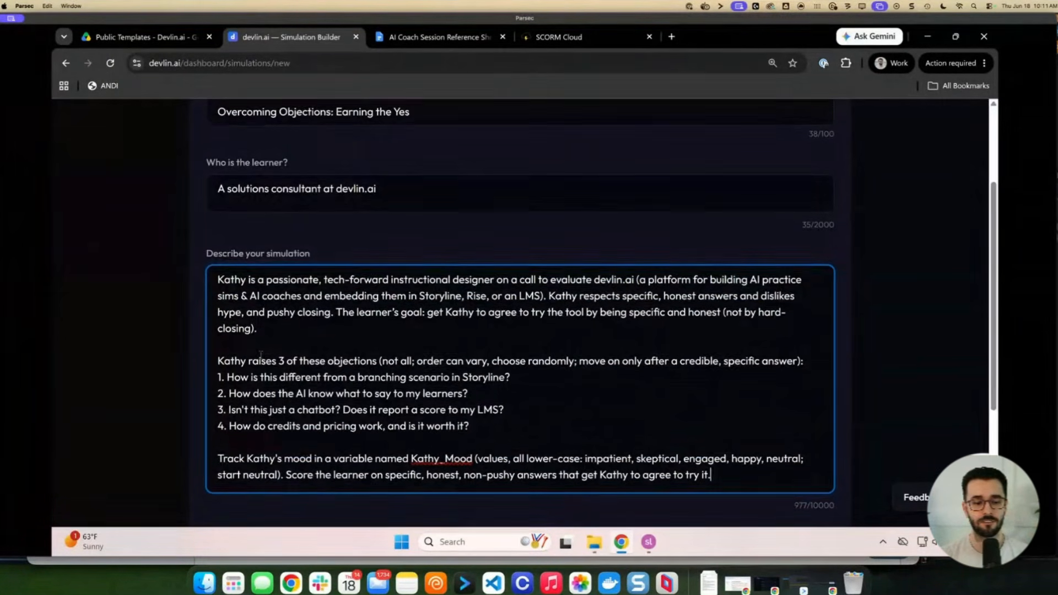
scroll(282, 199, "up", 3)
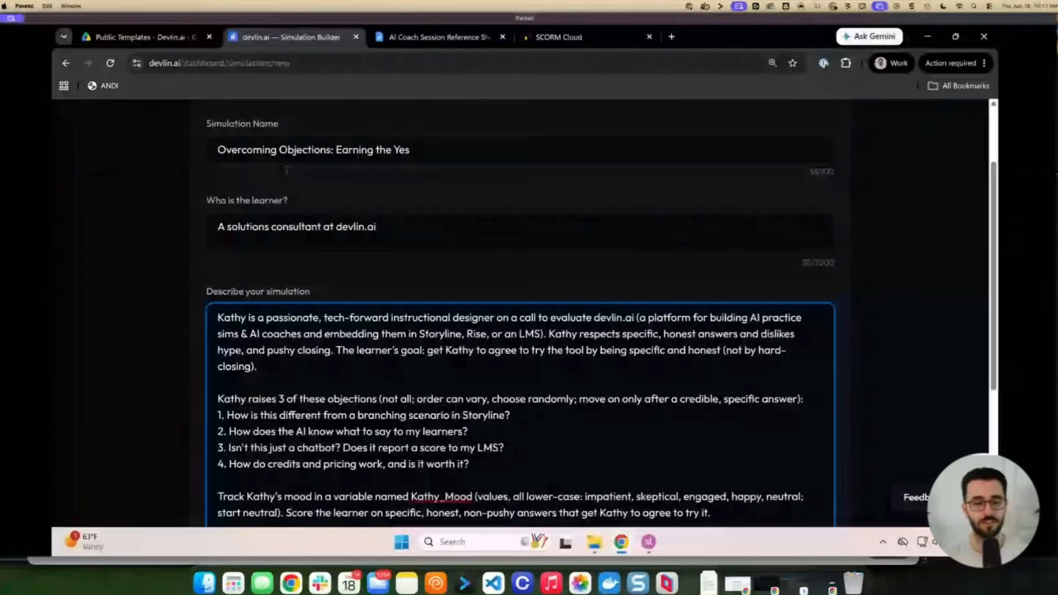
scroll(323, 233, "down", 1)
scroll(323, 232, "down", 5)
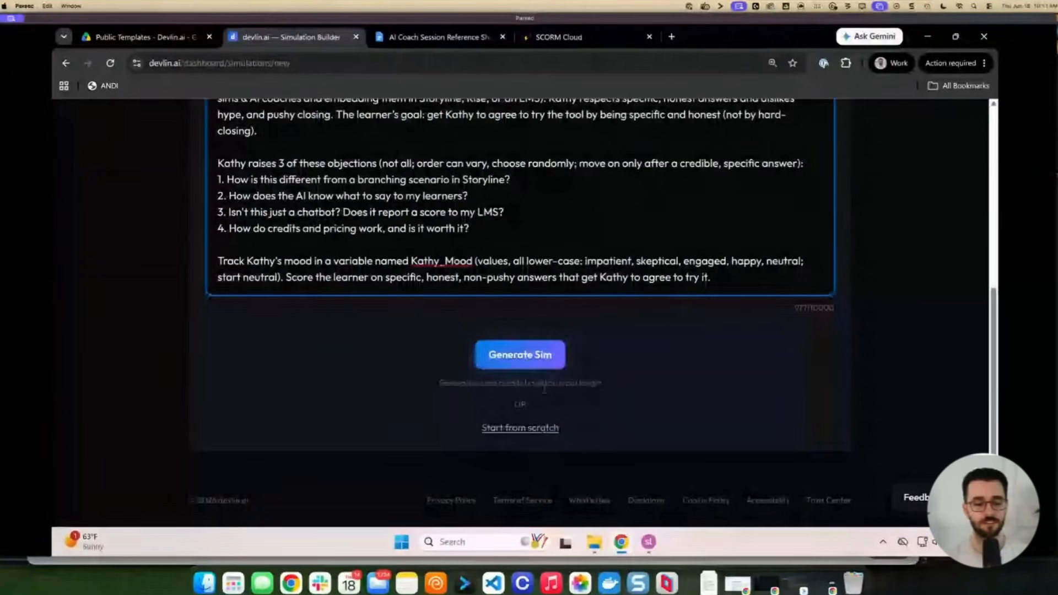
left_click(524, 355)
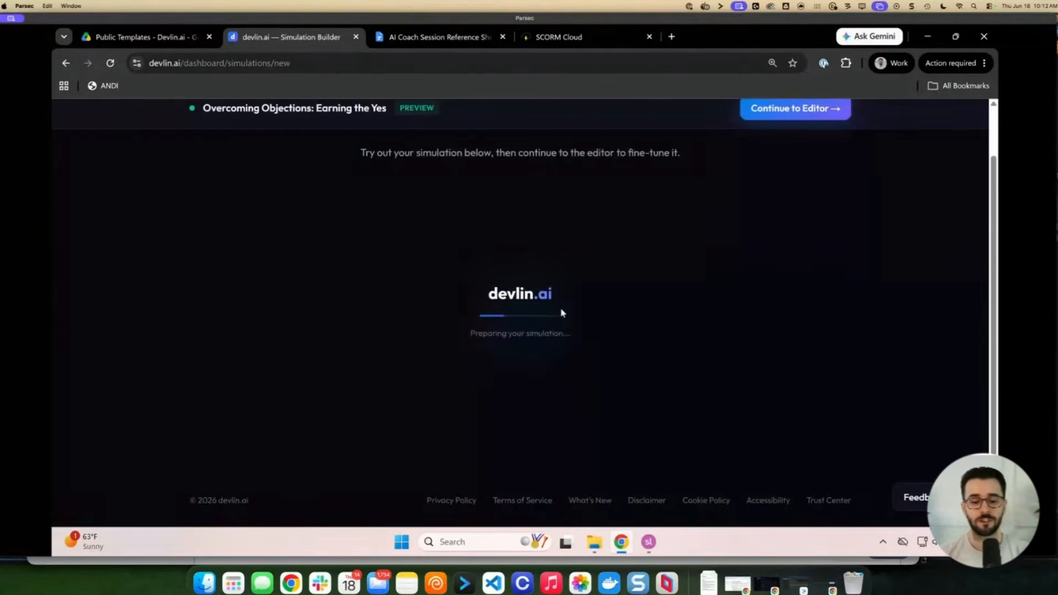
left_click(463, 388)
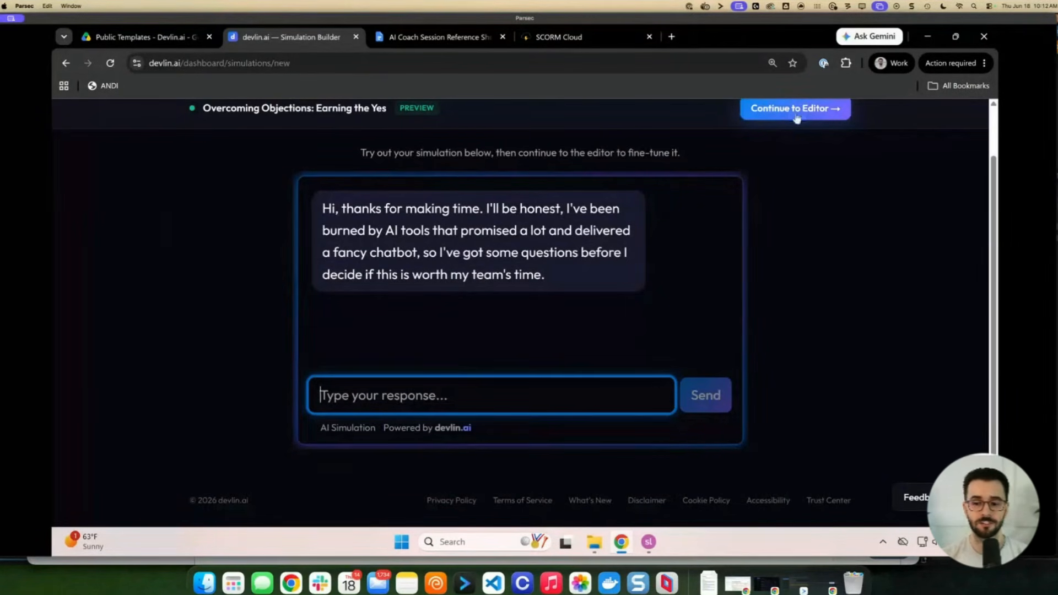
left_click(775, 122)
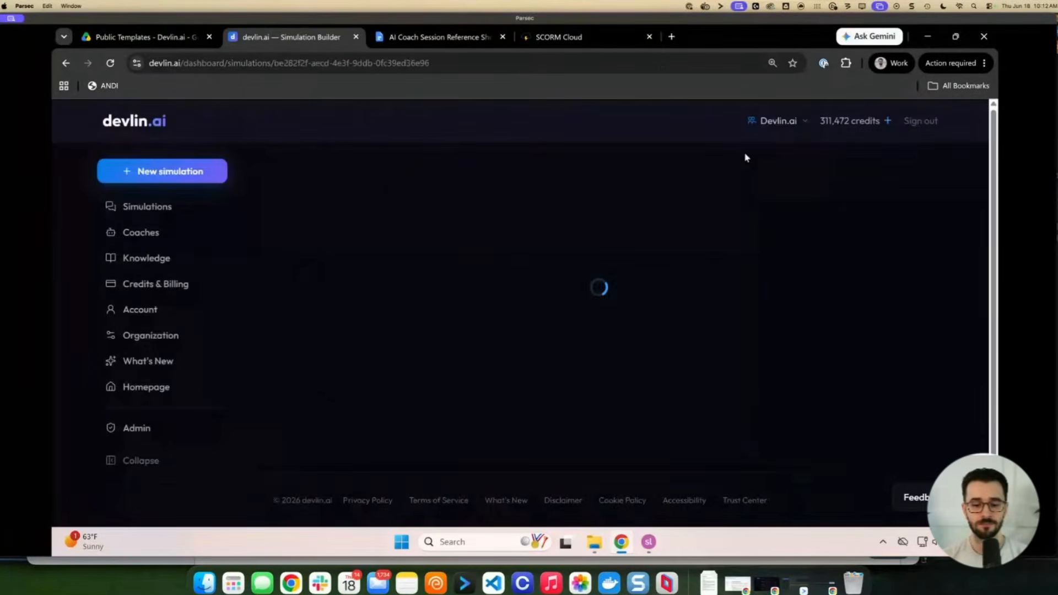
scroll(494, 310, "down", 5)
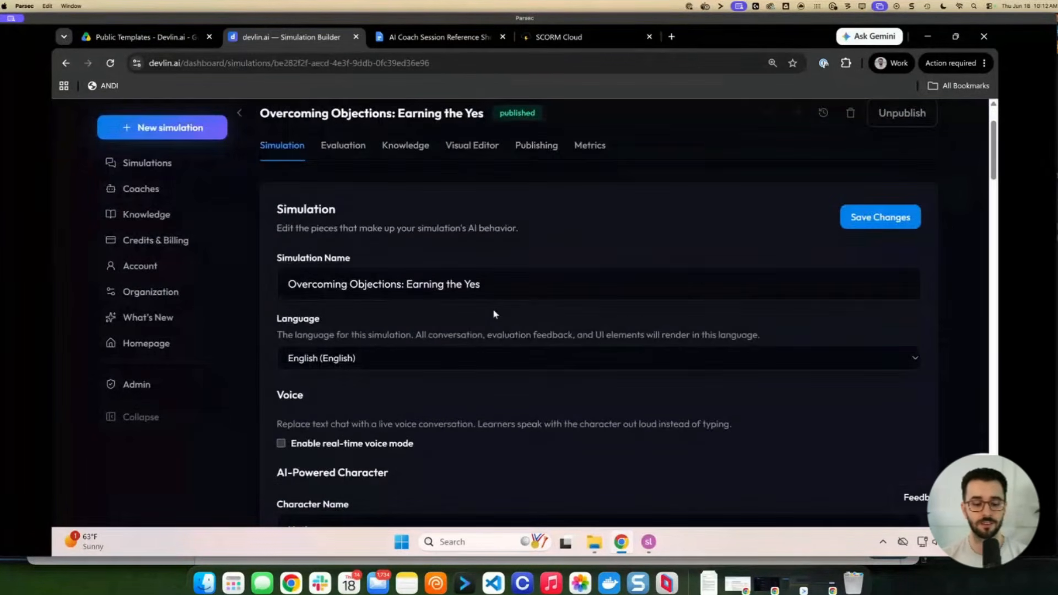
scroll(494, 310, "down", 15)
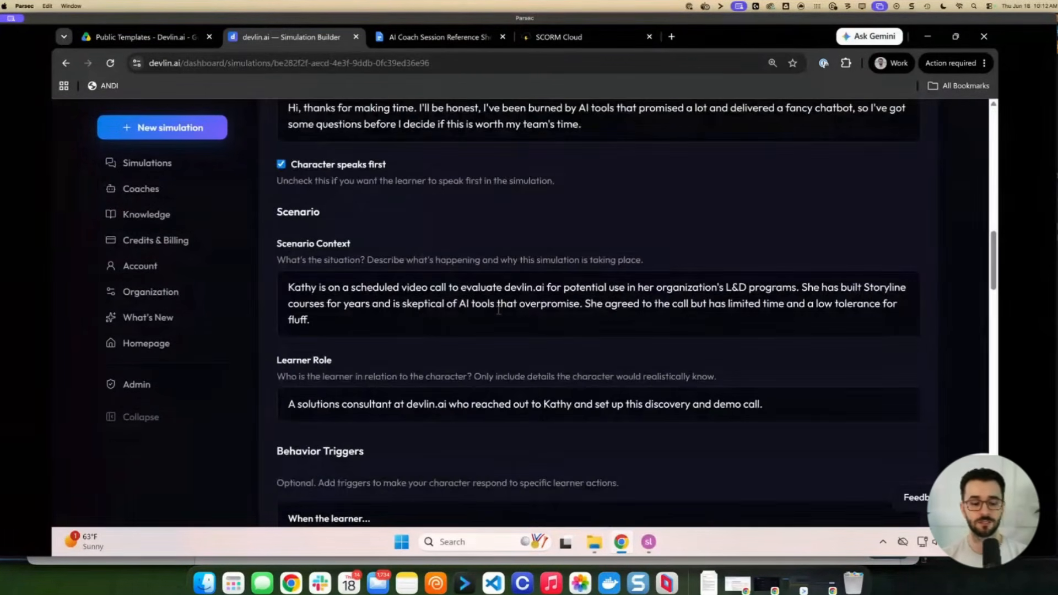
scroll(499, 310, "down", 2)
scroll(361, 264, "down", 2)
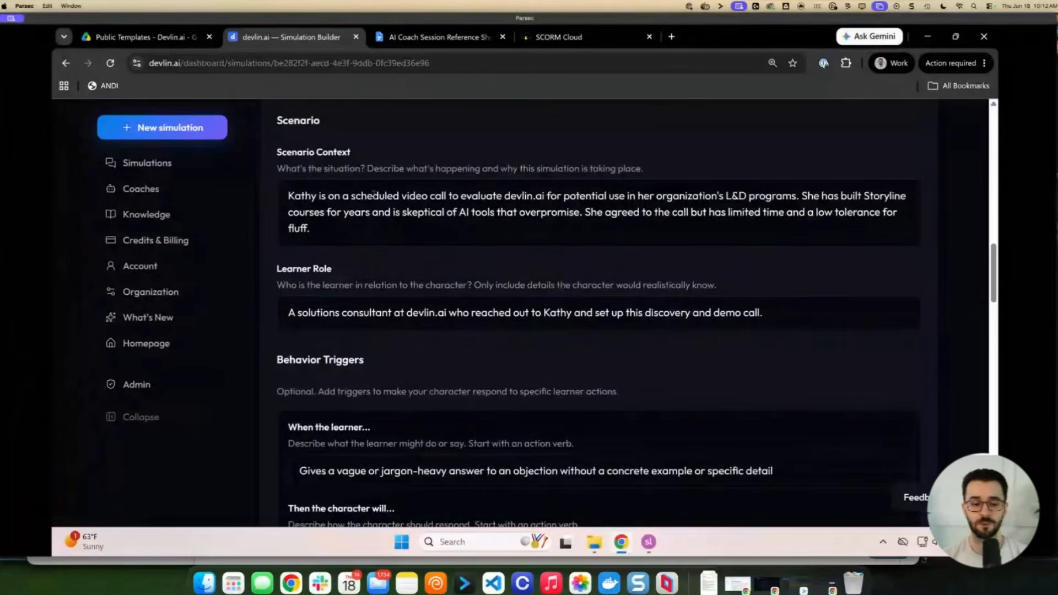
scroll(364, 275, "down", 8)
scroll(365, 261, "up", 2)
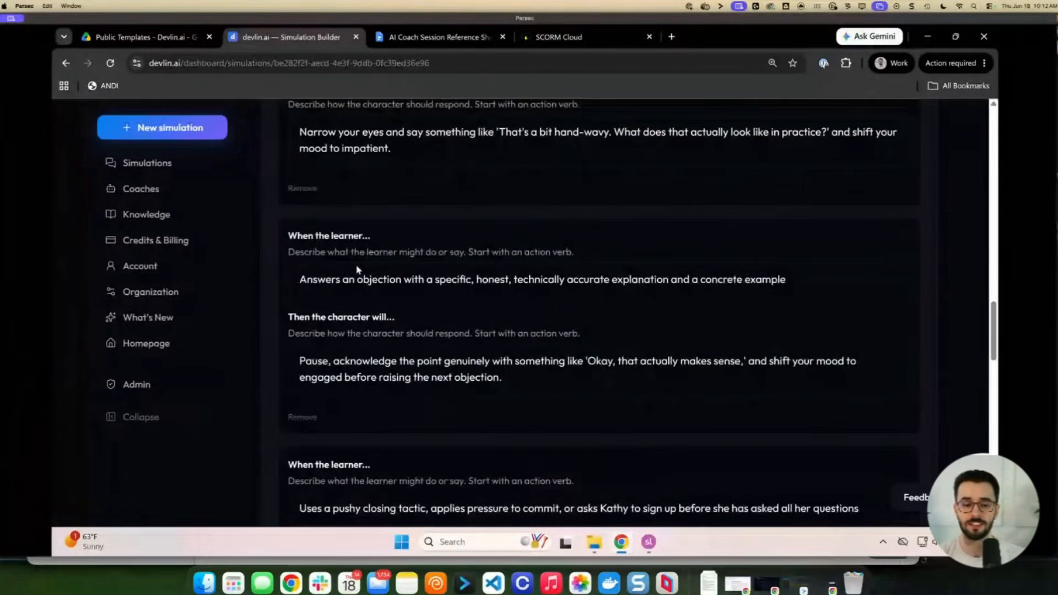
triple_click(364, 337)
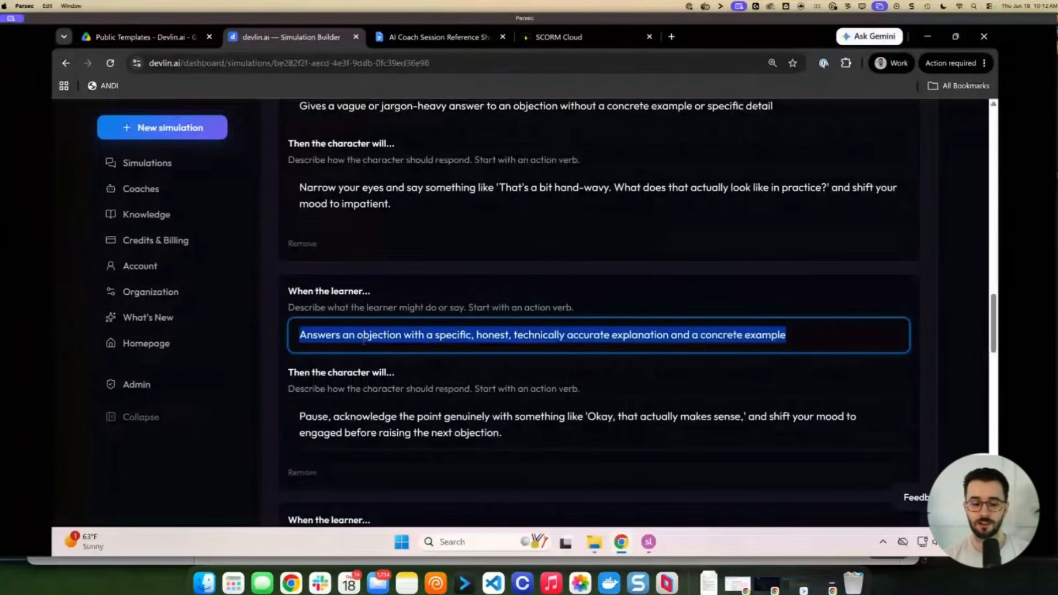
left_click(366, 335)
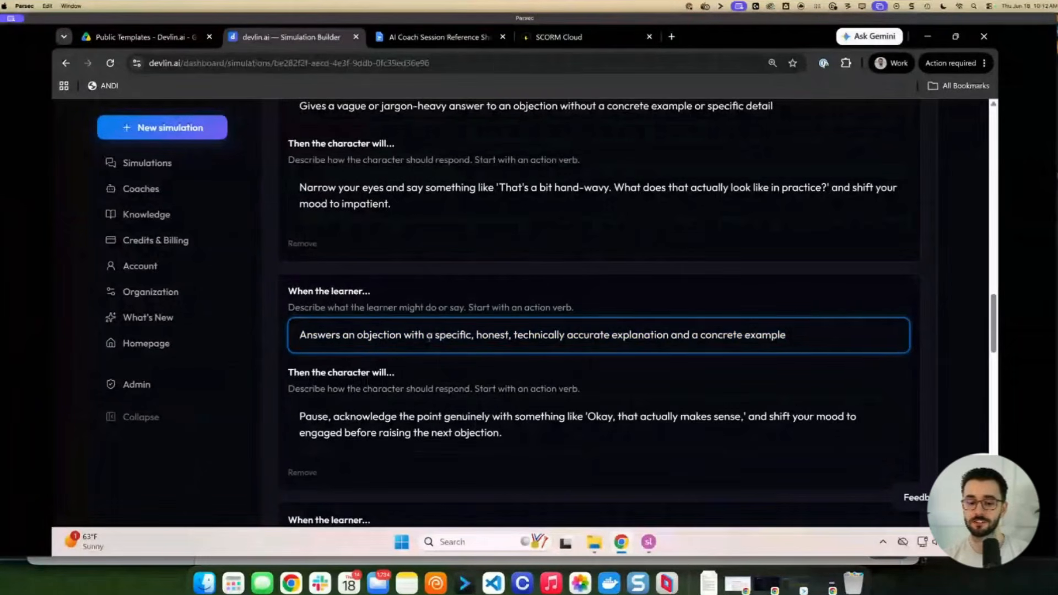
left_click_drag(434, 335, 787, 335)
left_click(333, 416)
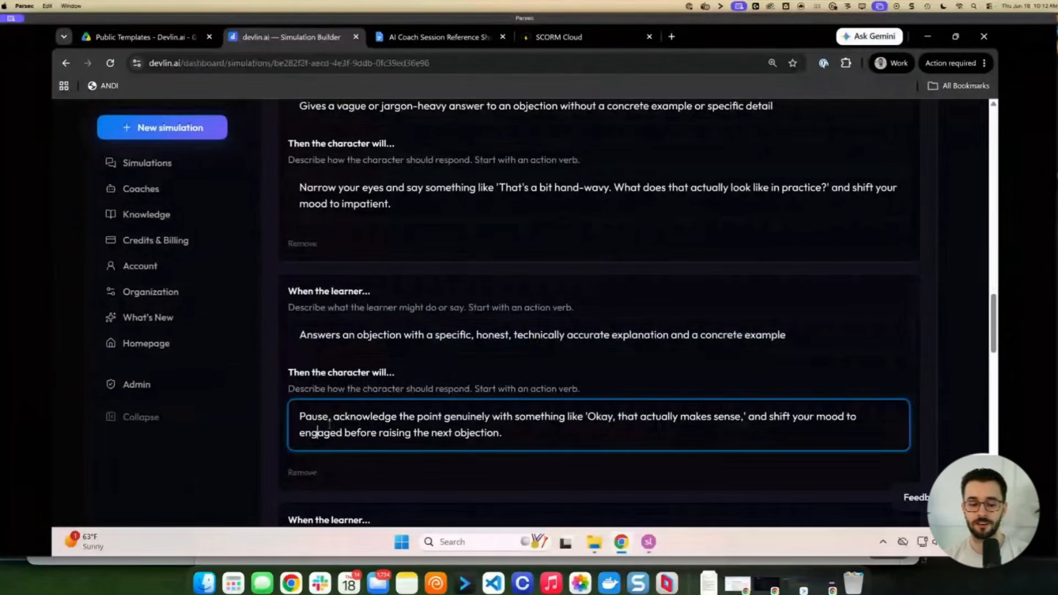
left_click_drag(333, 417, 673, 423)
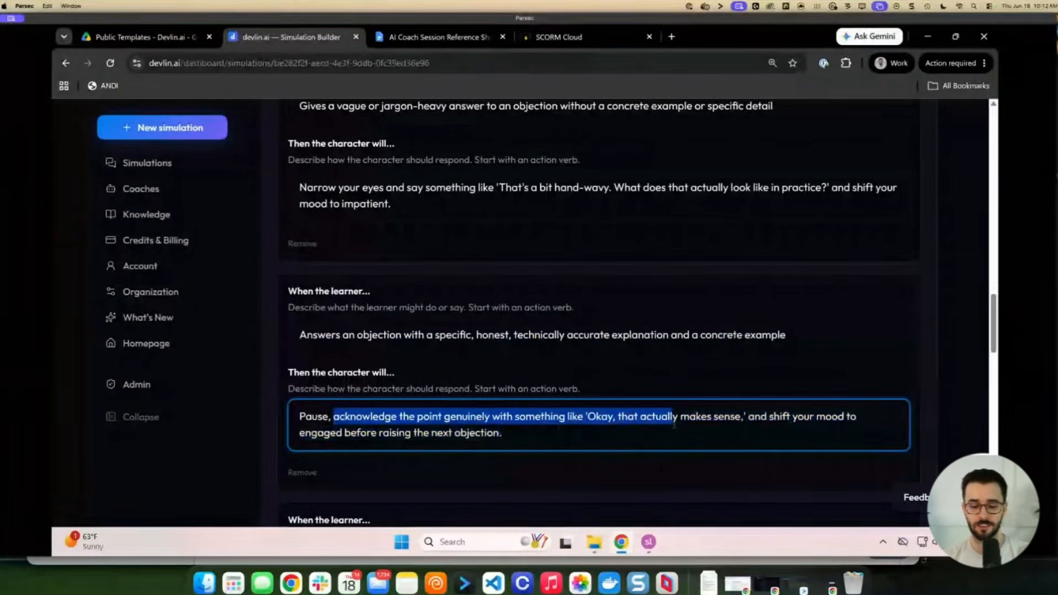
scroll(673, 423, "down", 1)
scroll(459, 420, "down", 9)
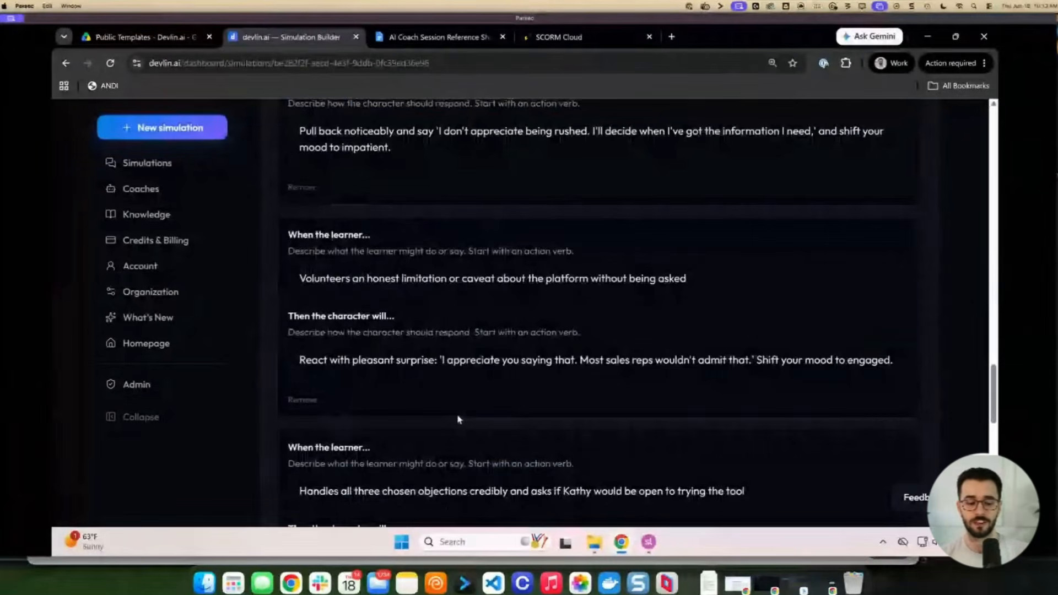
scroll(457, 419, "up", 20)
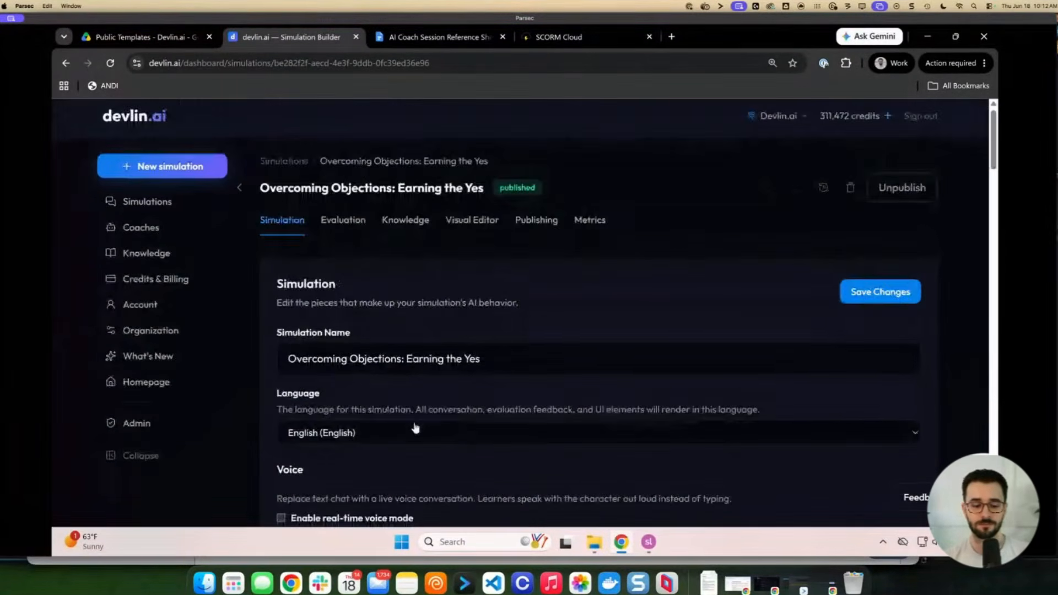
scroll(416, 428, "down", 4)
scroll(283, 318, "up", 1)
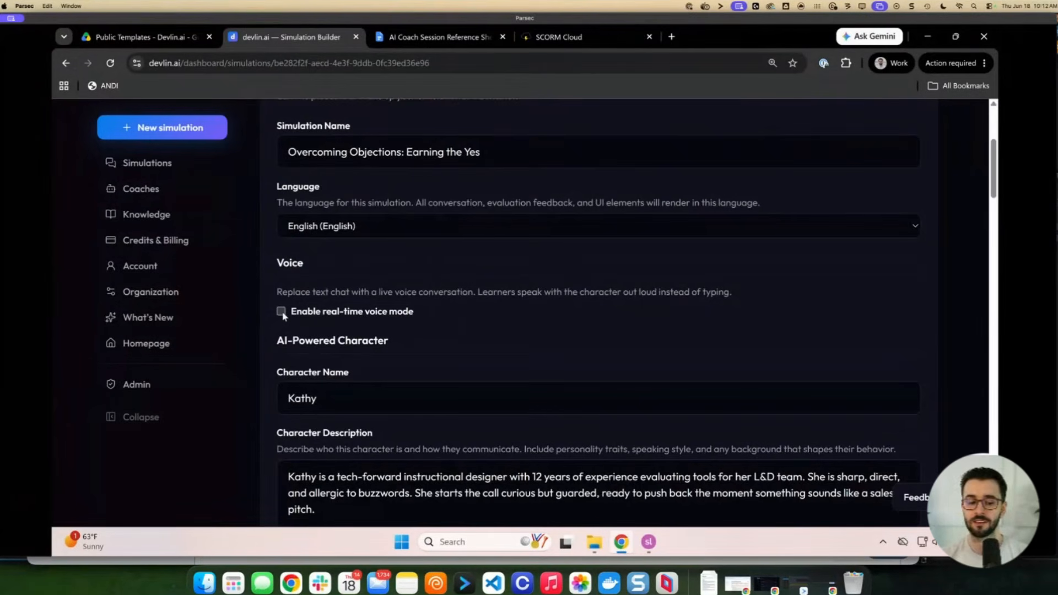
Turn on real-time voice mode, then show the Visual Editor appearance settings
left_click(281, 312)
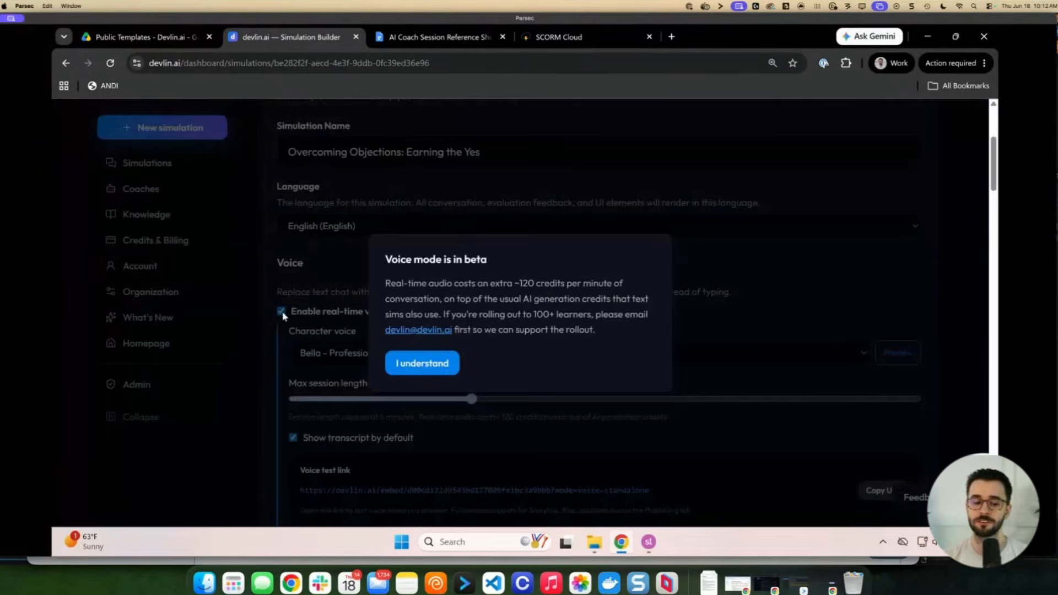
left_click(436, 365)
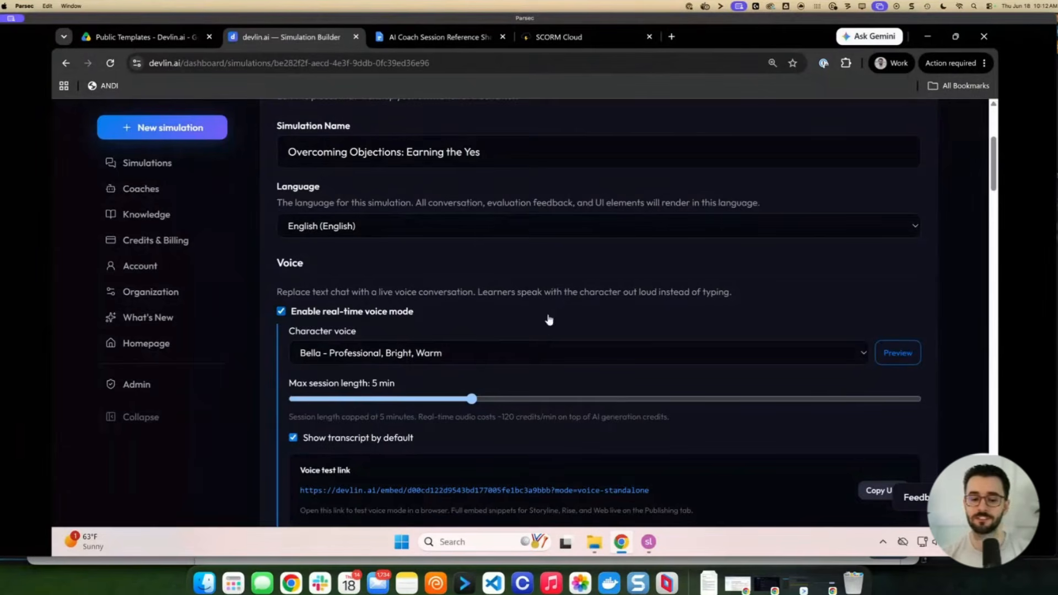
scroll(547, 334, "up", 2)
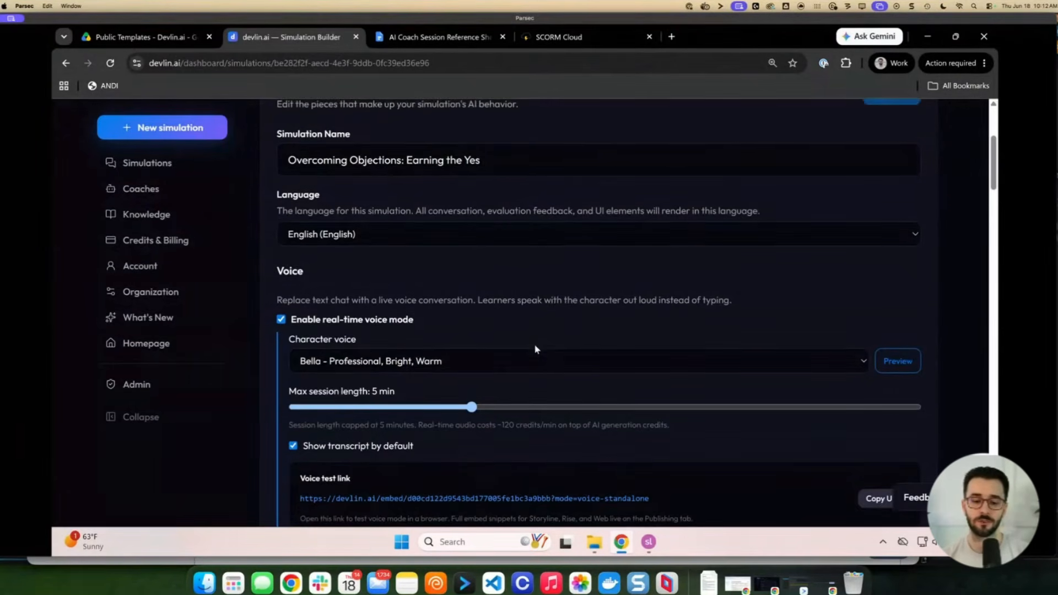
scroll(539, 339, "up", 1)
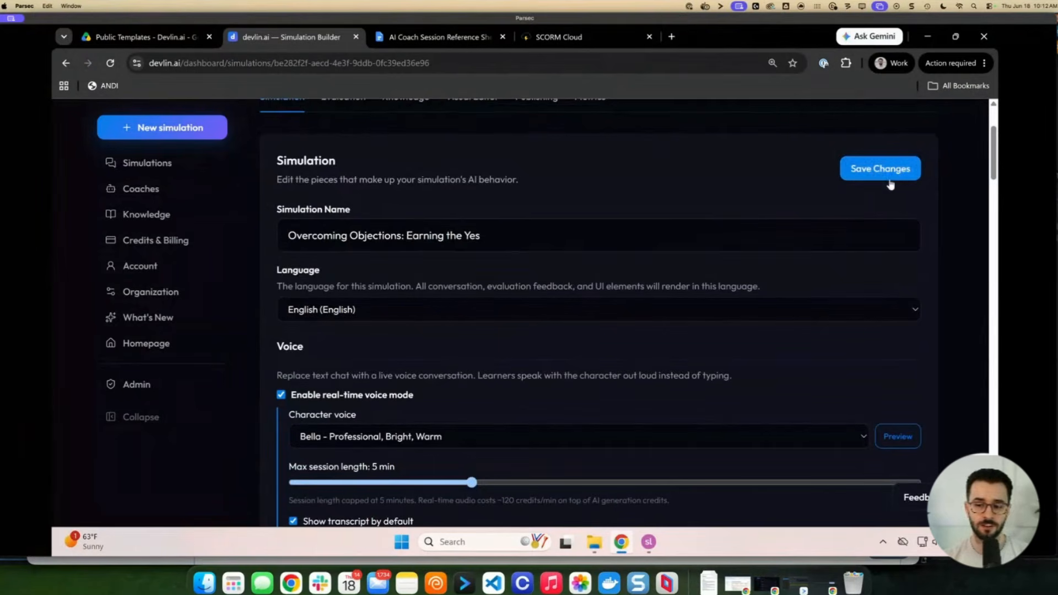
scroll(543, 203, "up", 4)
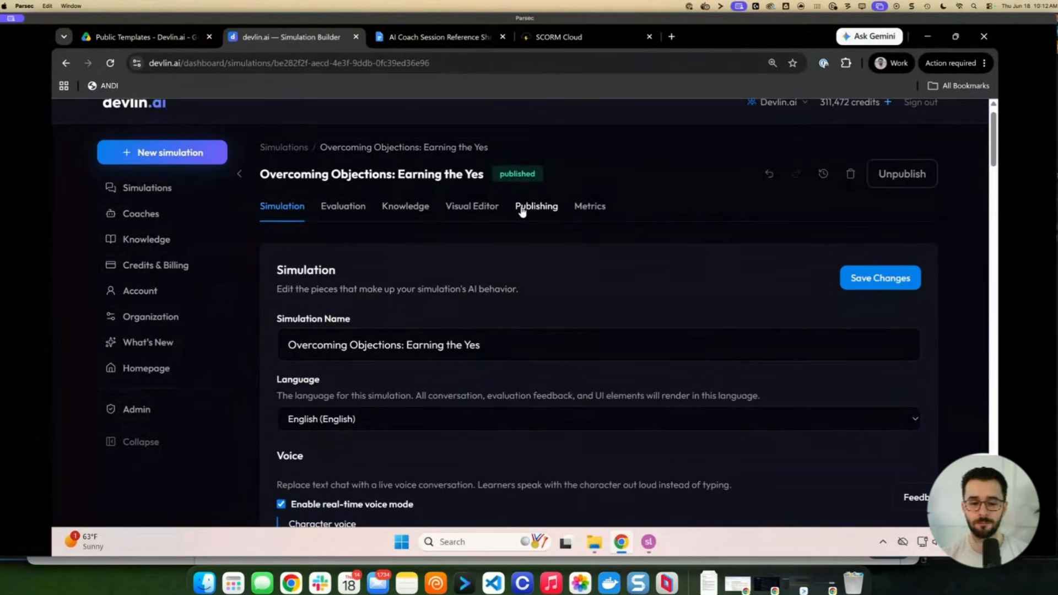
left_click(482, 211)
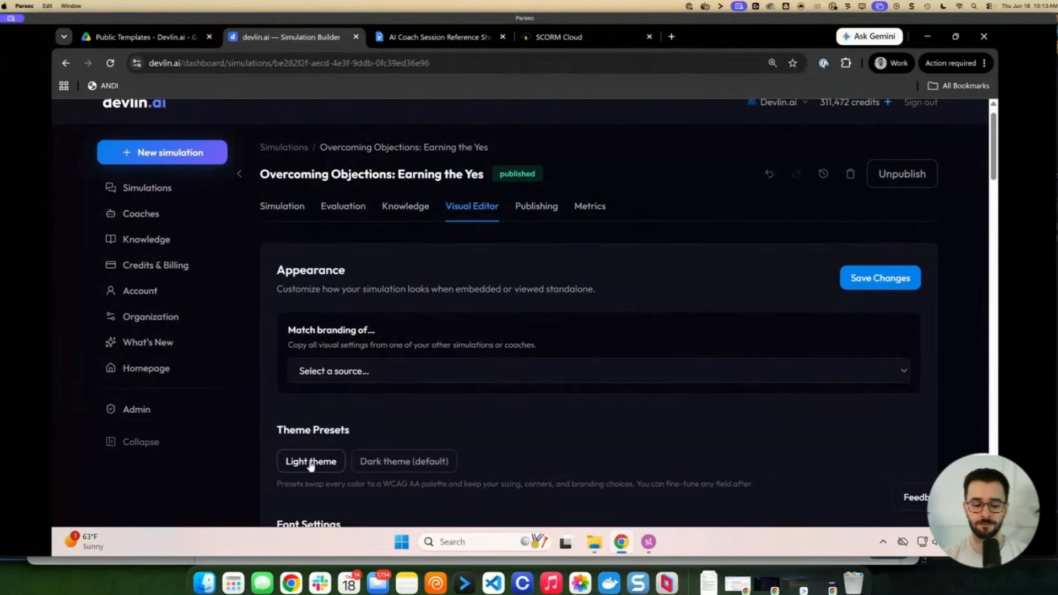
Save the default appearance settings and check the Text and Voice chat previews
left_click(880, 285)
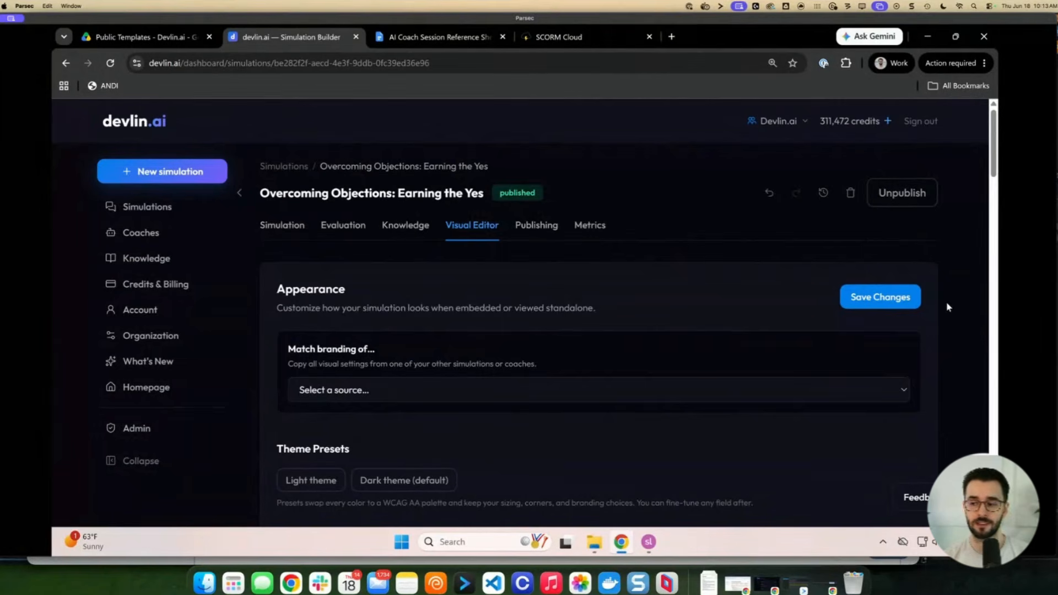
scroll(931, 325, "down", 20)
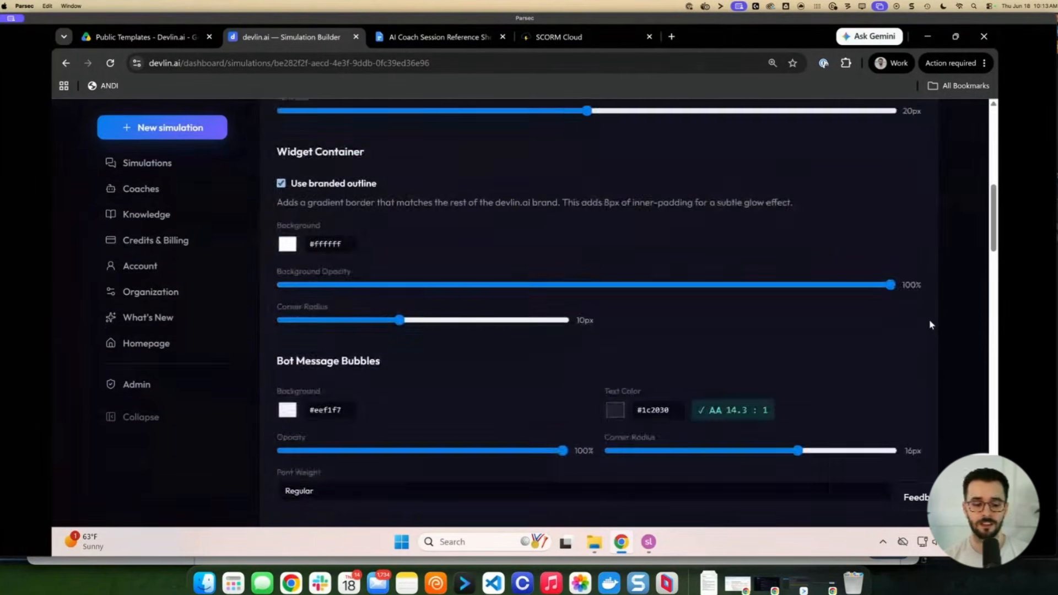
scroll(928, 325, "up", 1)
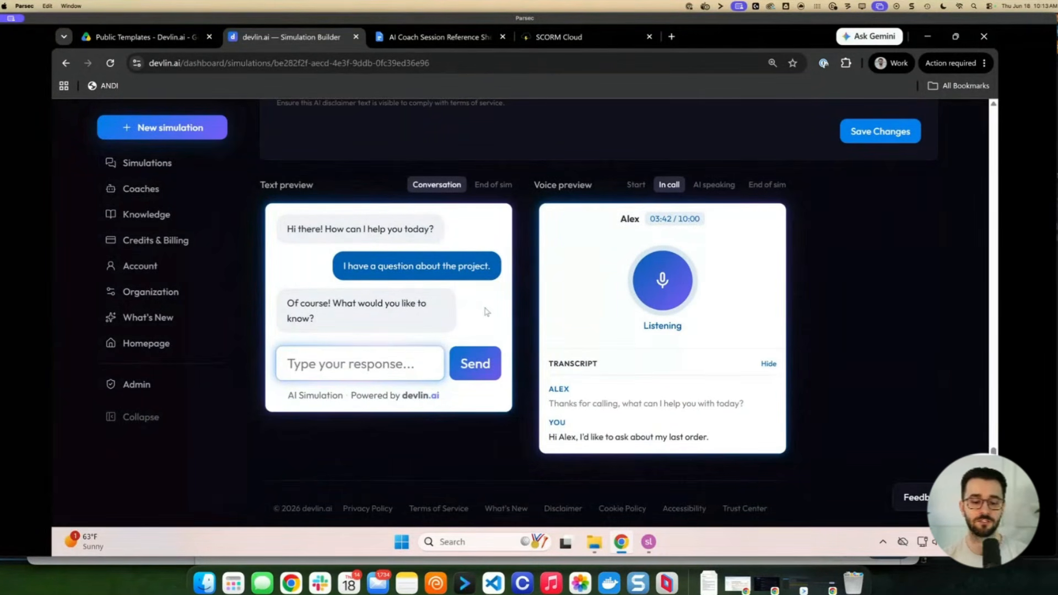
scroll(517, 327, "up", 15)
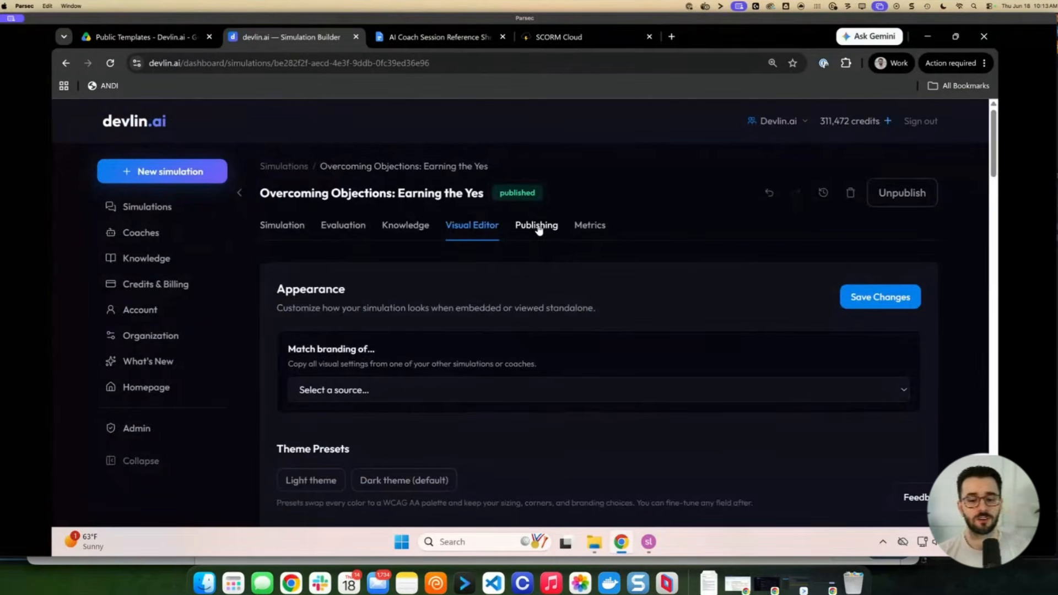
Copy the voice-embedded simulation URL from the Publishing tab's Implementation Guide
left_click(539, 231)
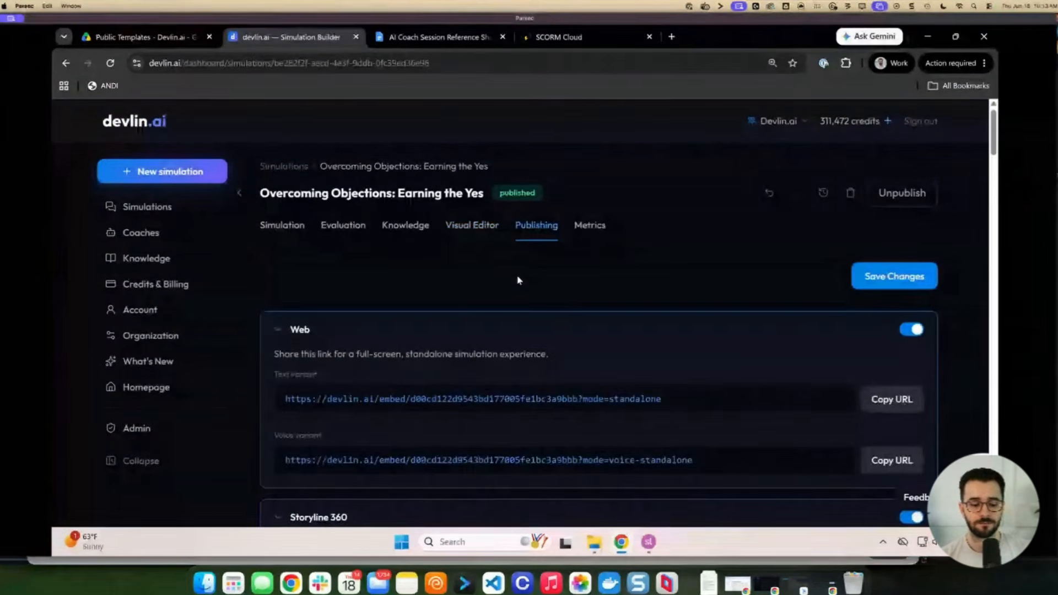
scroll(518, 282, "down", 1)
scroll(519, 286, "down", 5)
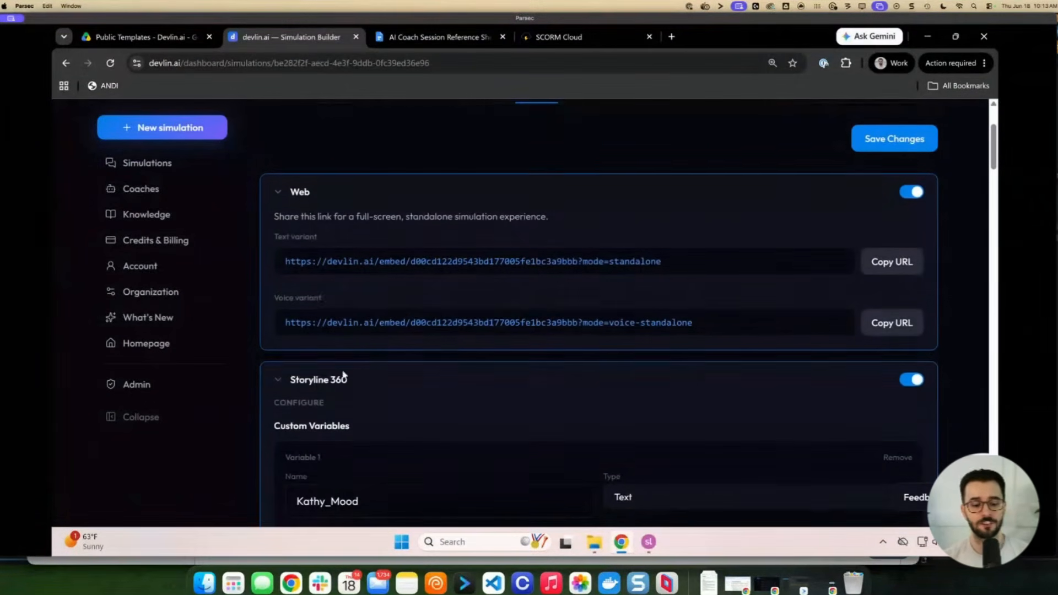
scroll(330, 378, "down", 2)
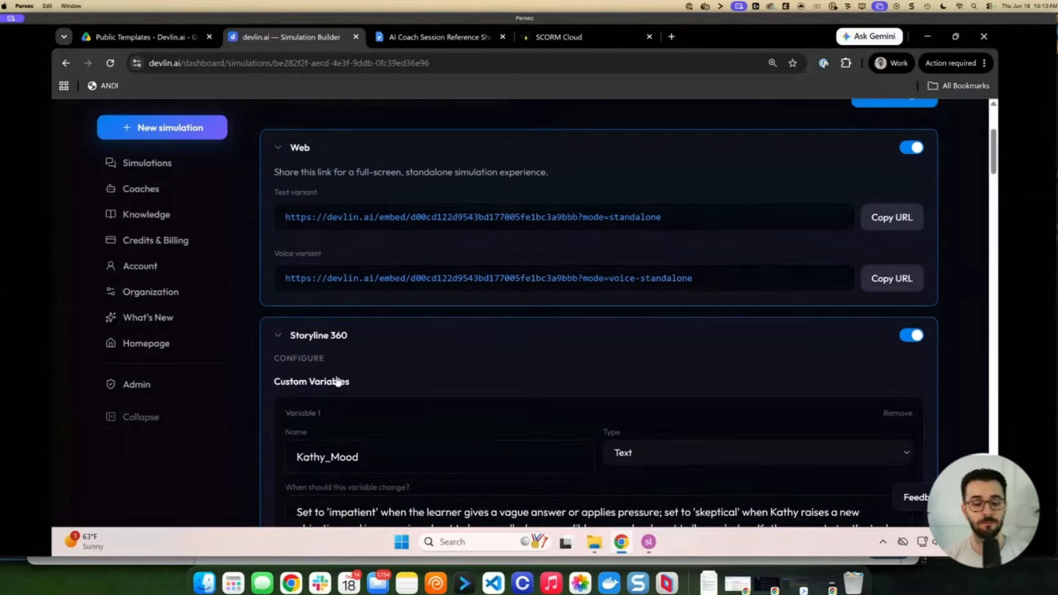
scroll(344, 343, "down", 4)
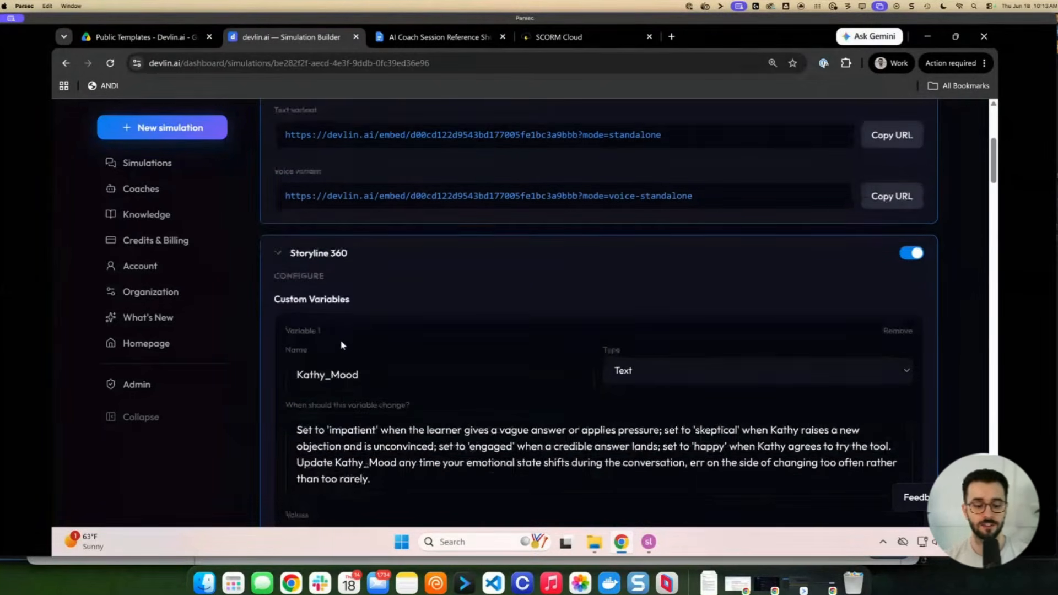
scroll(384, 345, "down", 2)
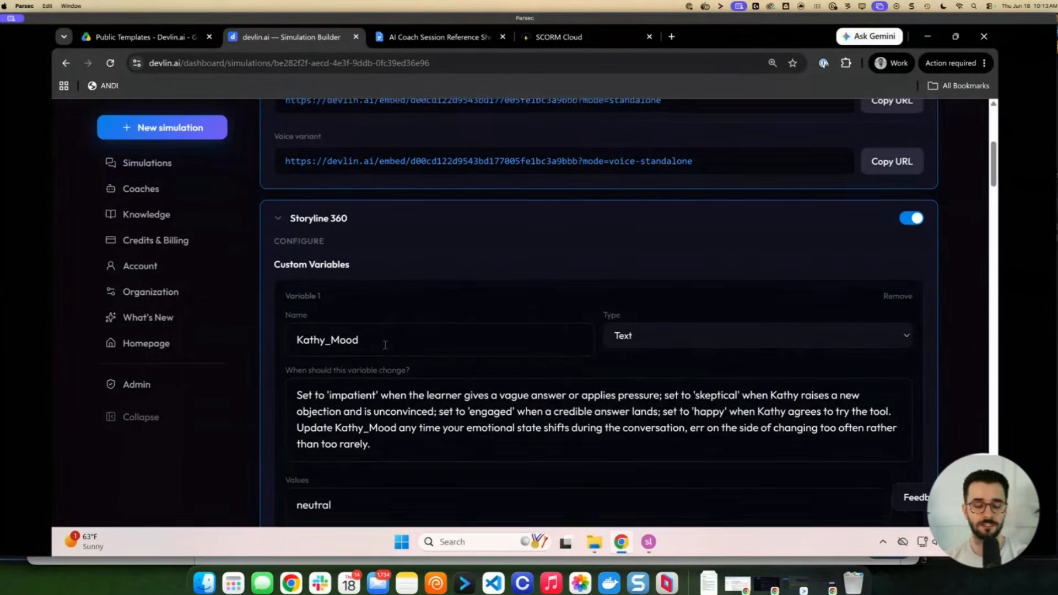
scroll(506, 333, "down", 3)
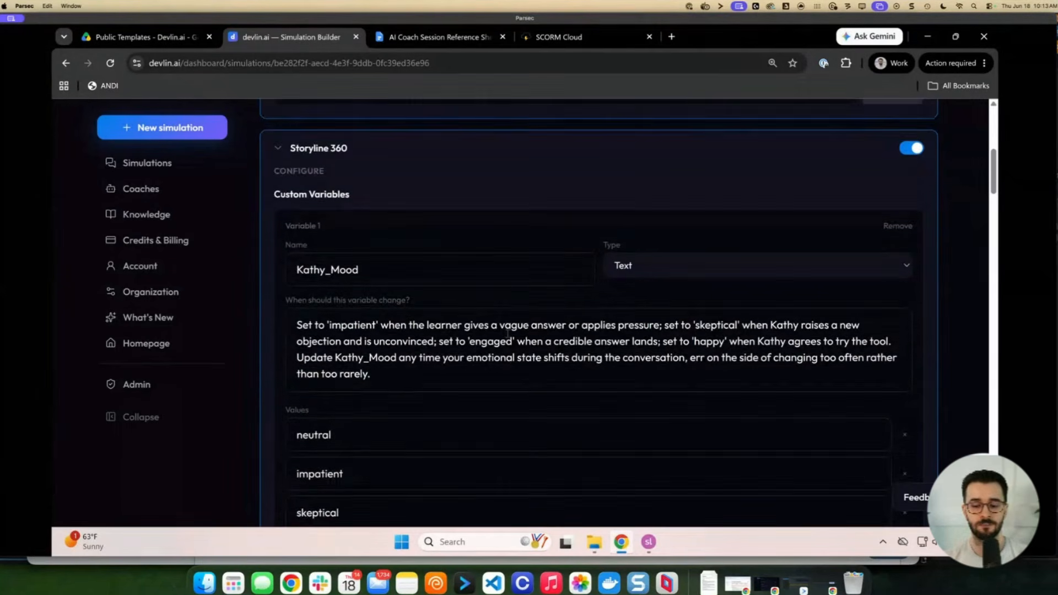
scroll(518, 317, "down", 4)
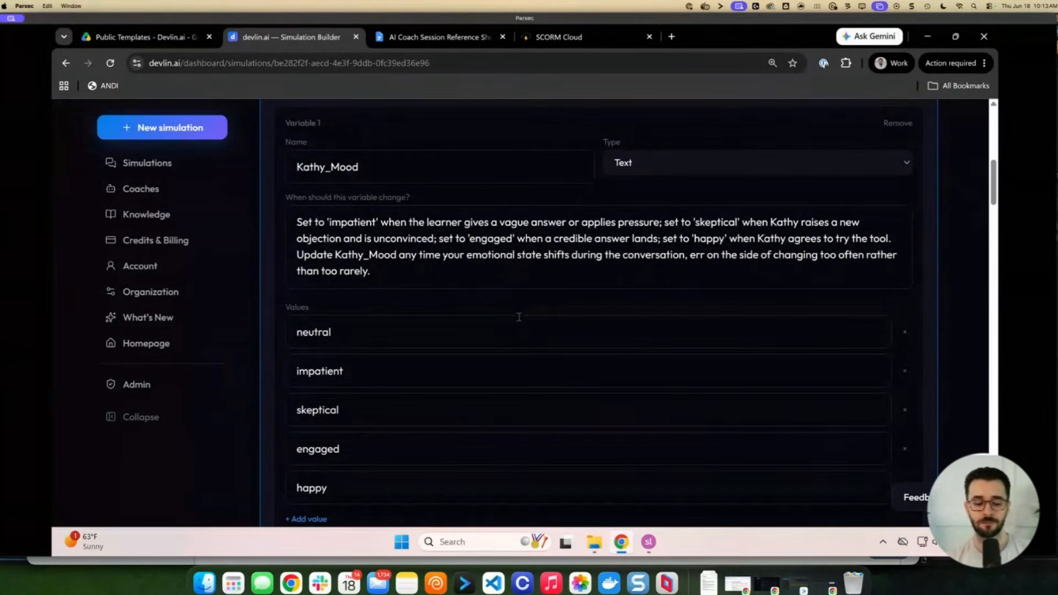
scroll(522, 317, "down", 10)
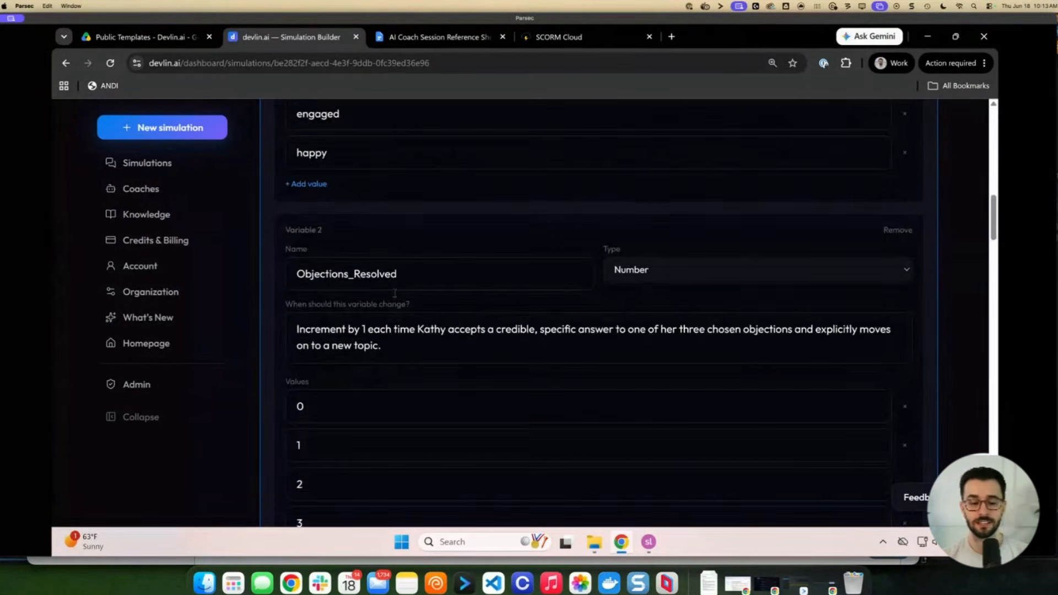
scroll(408, 293, "down", 10)
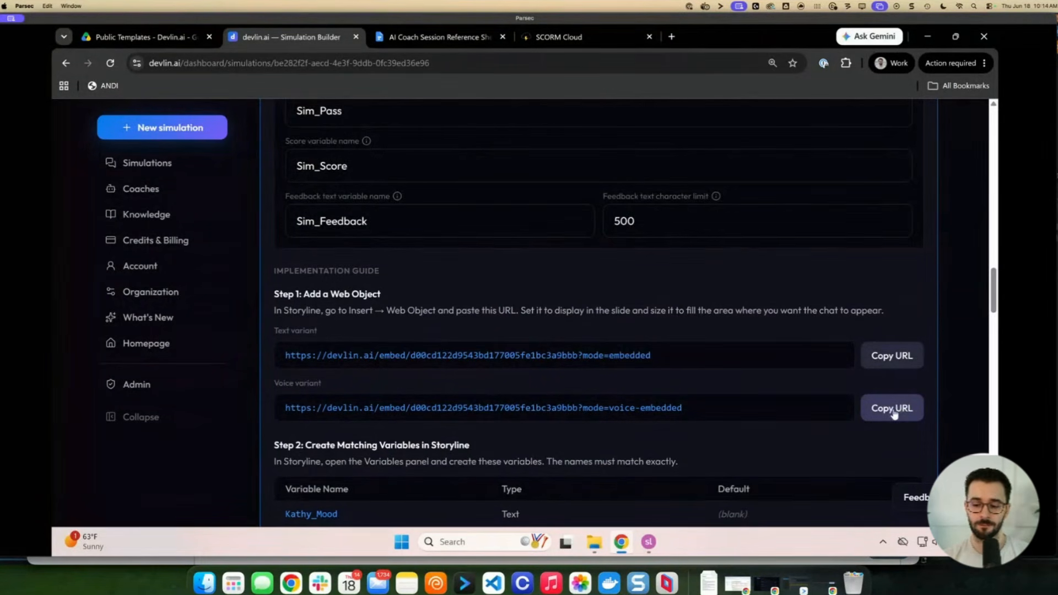
left_click_drag(274, 382, 323, 394)
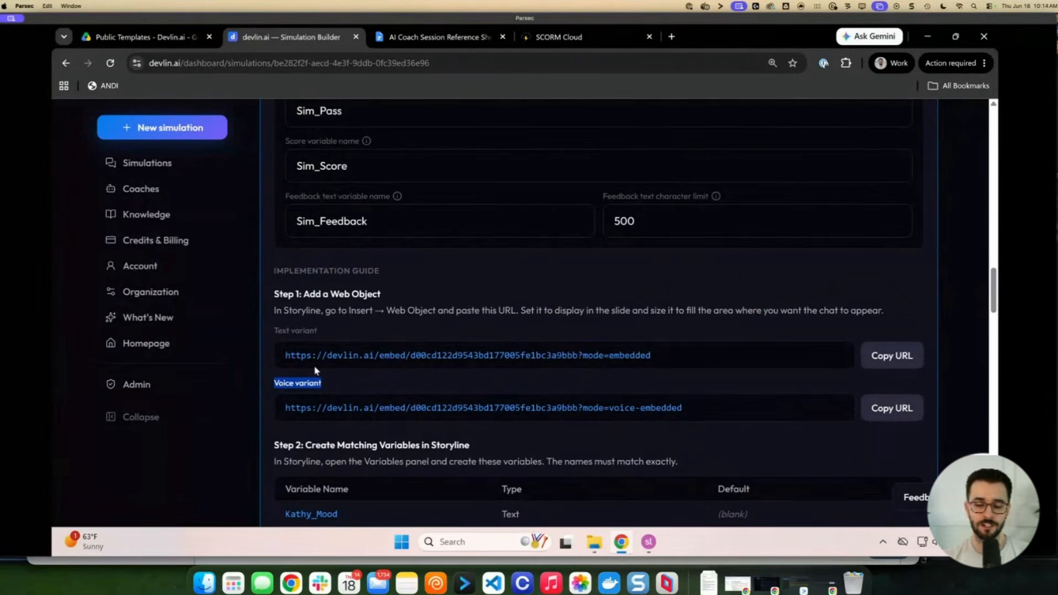
left_click(899, 414)
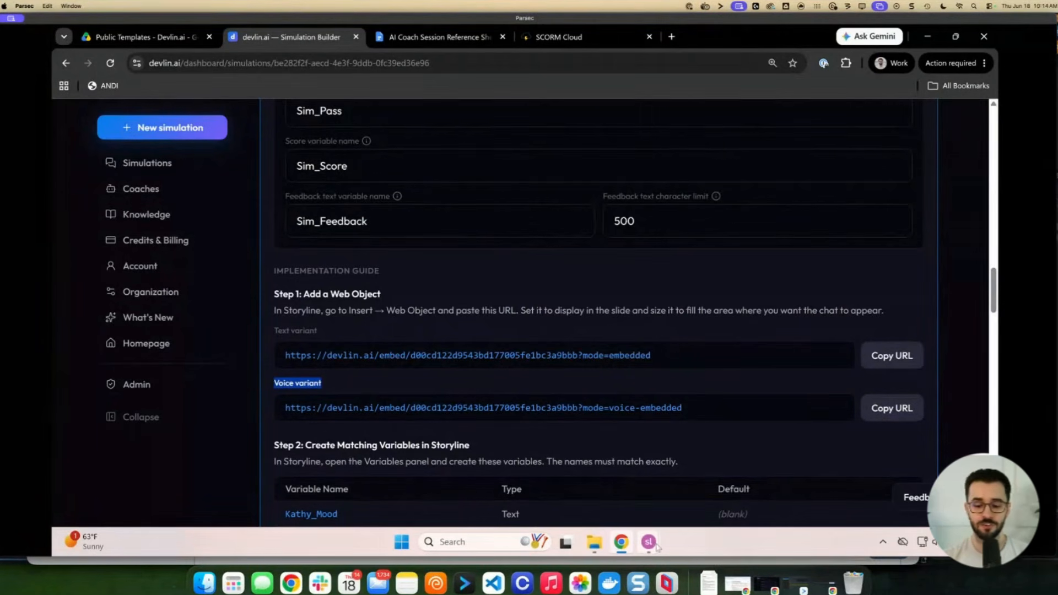
Switch to the Storyline AI coach demo project's story view
mouse_move(649, 542)
left_click(621, 510)
left_click(662, 462)
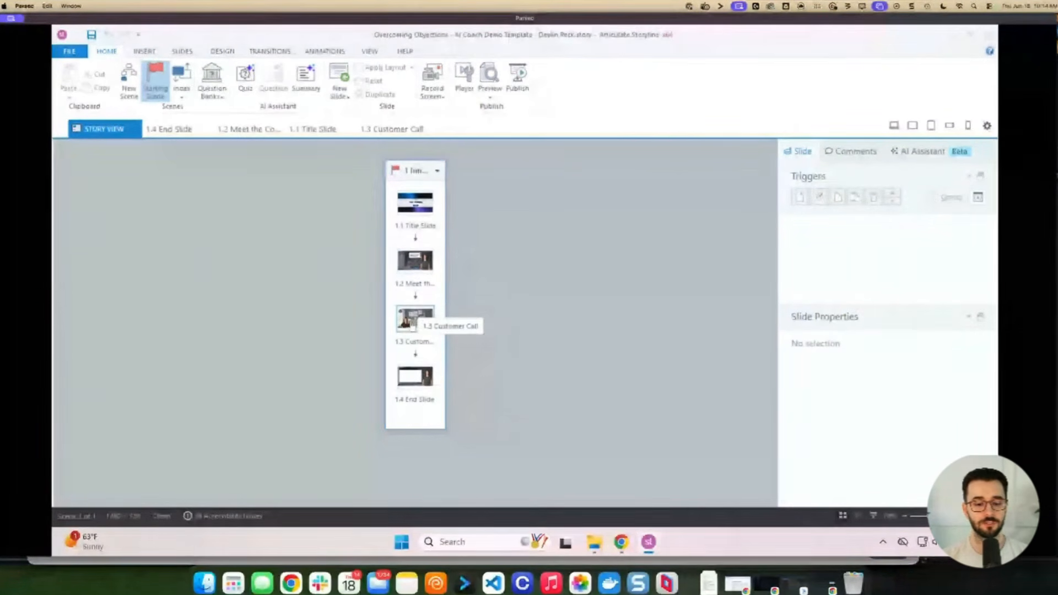
Insert a web object on slide 1.3 Customer Call using the copied devlin.ai voice URL
double_click(413, 323)
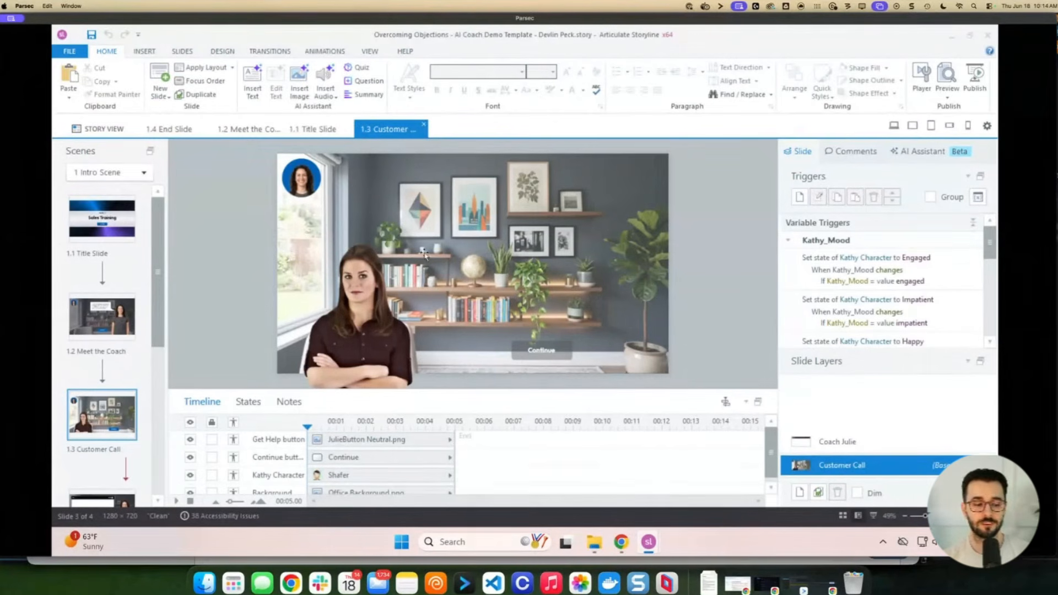
left_click(146, 51)
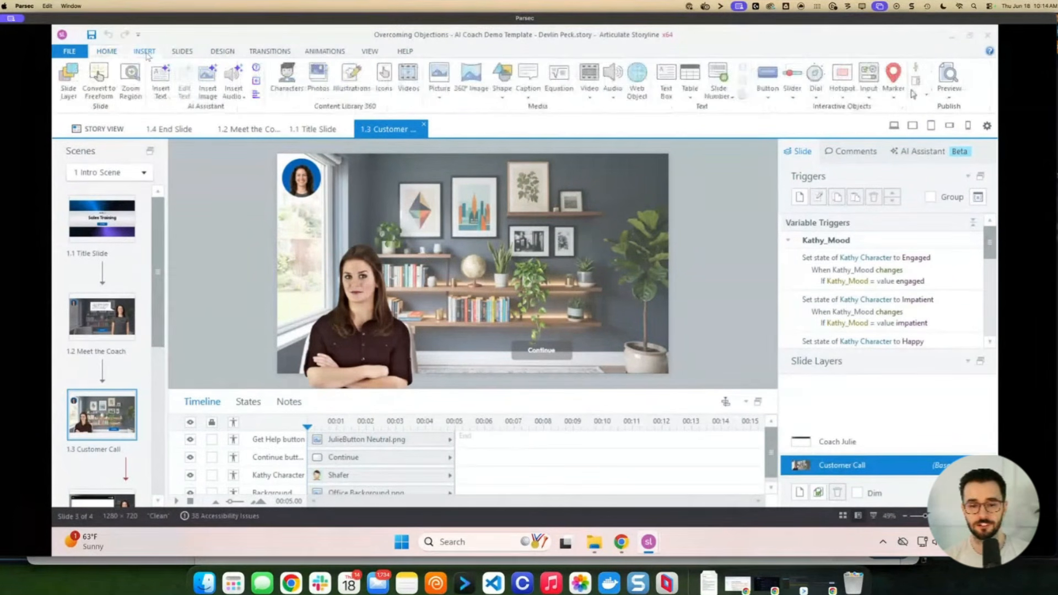
left_click(638, 83)
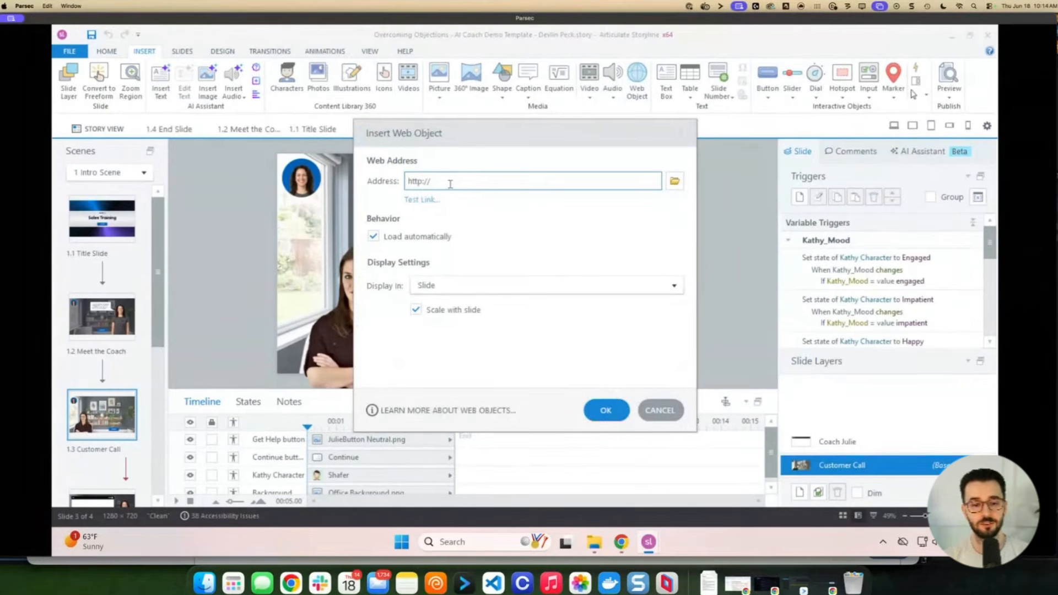
key("ctrl+v")
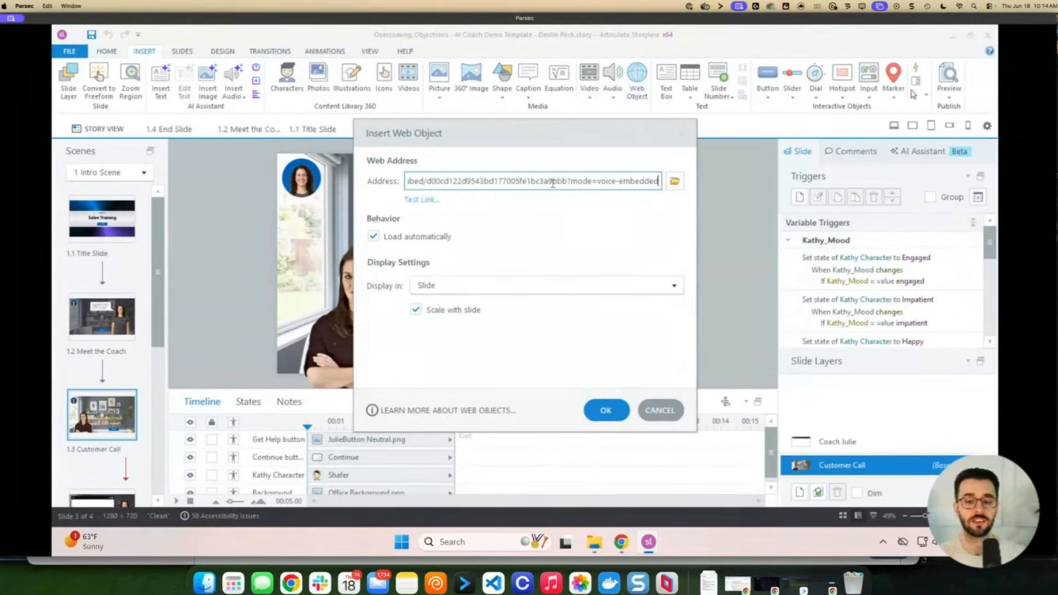
left_click_drag(538, 186, 371, 187)
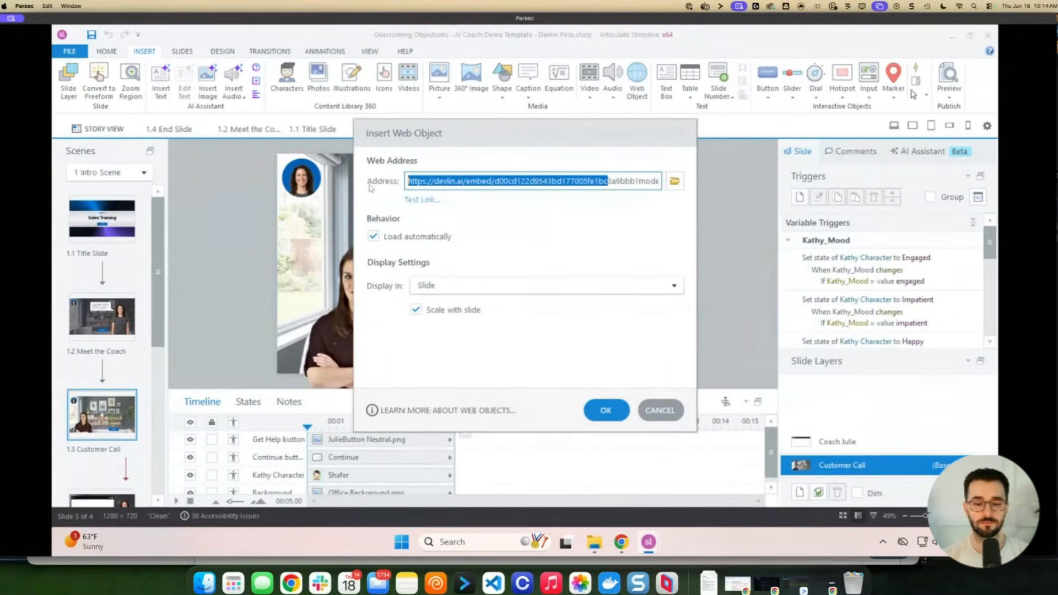
left_click(464, 182)
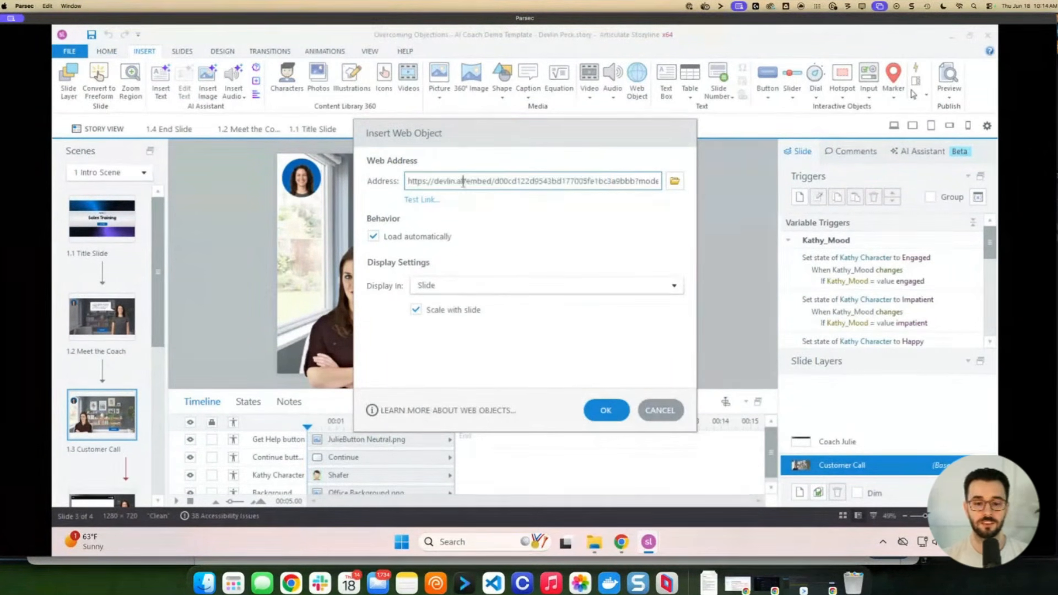
left_click(607, 410)
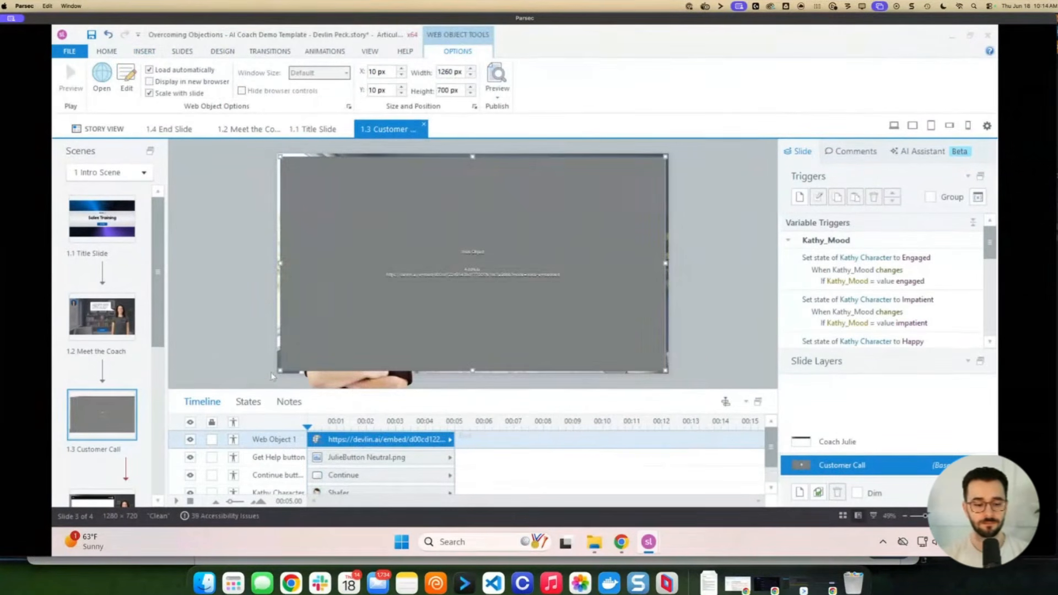
Resize the web object to 659×548 px and place it on the slide's right beside Kathy
left_click_drag(280, 369, 489, 324)
left_click_drag(555, 279, 523, 284)
mouse_move(585, 256)
left_mouse_down()
mouse_move(643, 243)
mouse_move(578, 248)
mouse_move(645, 245)
mouse_move(565, 251)
mouse_move(574, 265)
left_mouse_up()
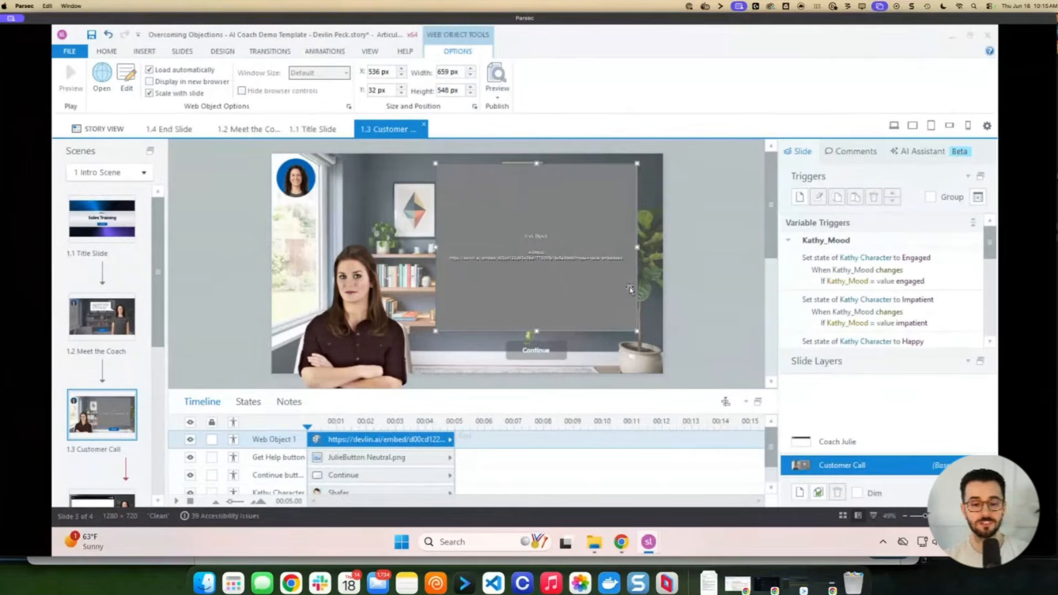
Review the Kathy_Mood engaged and impatient triggers, then select the Kathy character
left_click(937, 270)
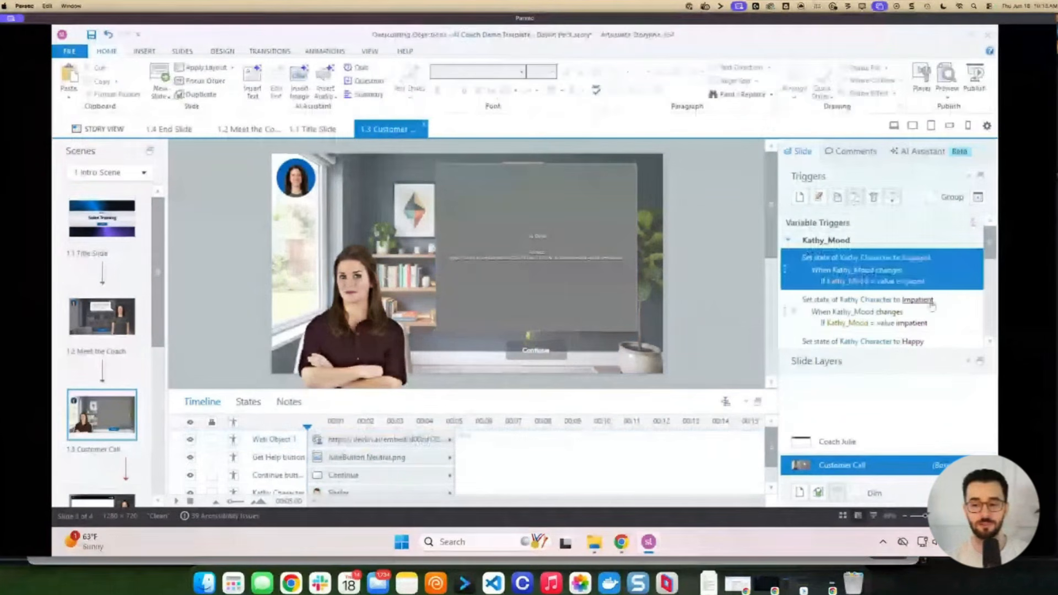
left_click(955, 317)
scroll(950, 313, "down", 1)
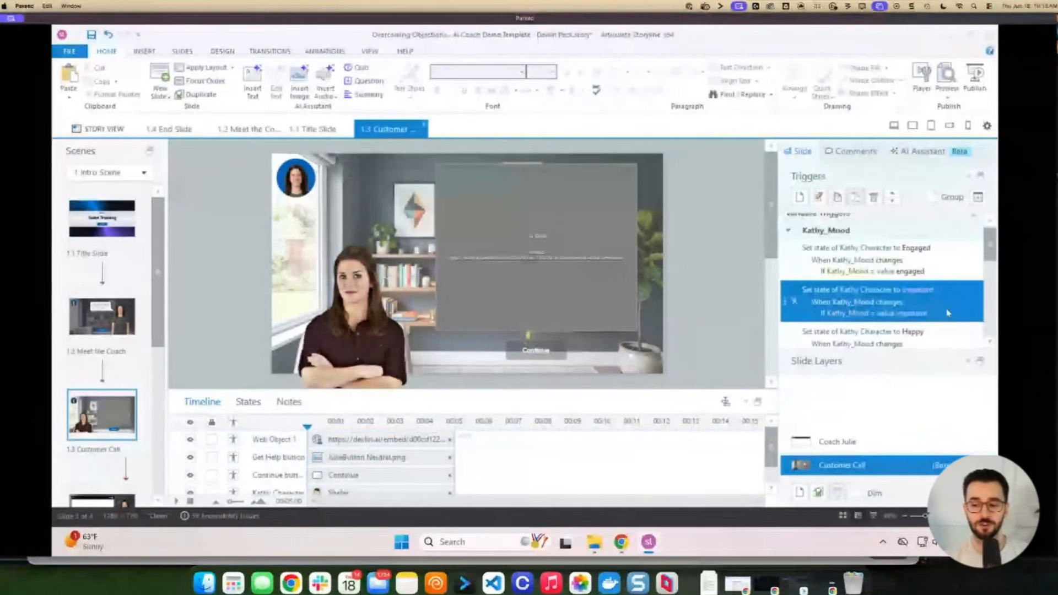
scroll(946, 311, "up", 1)
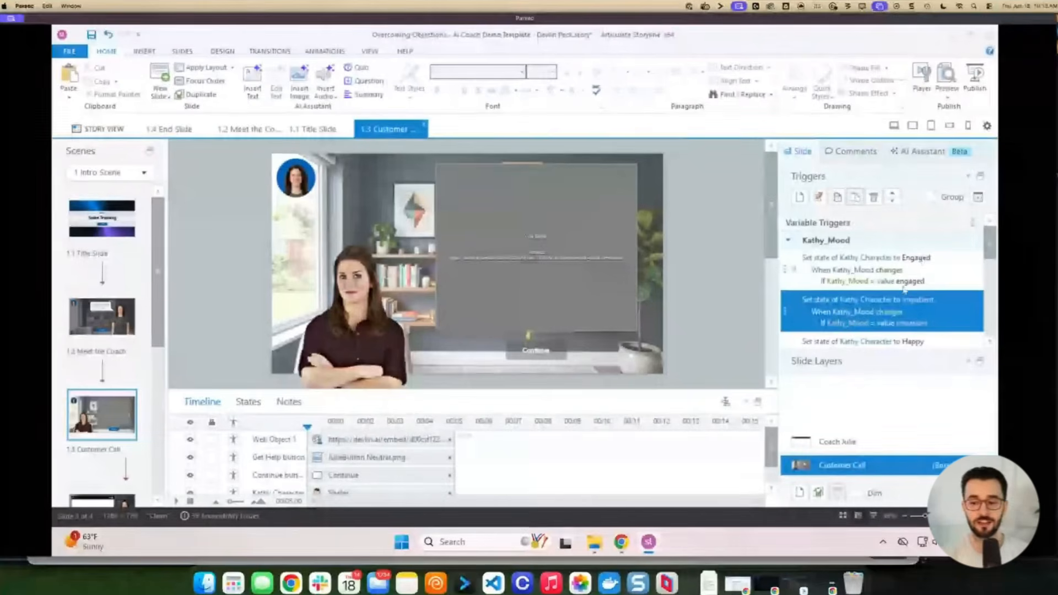
left_click(360, 325)
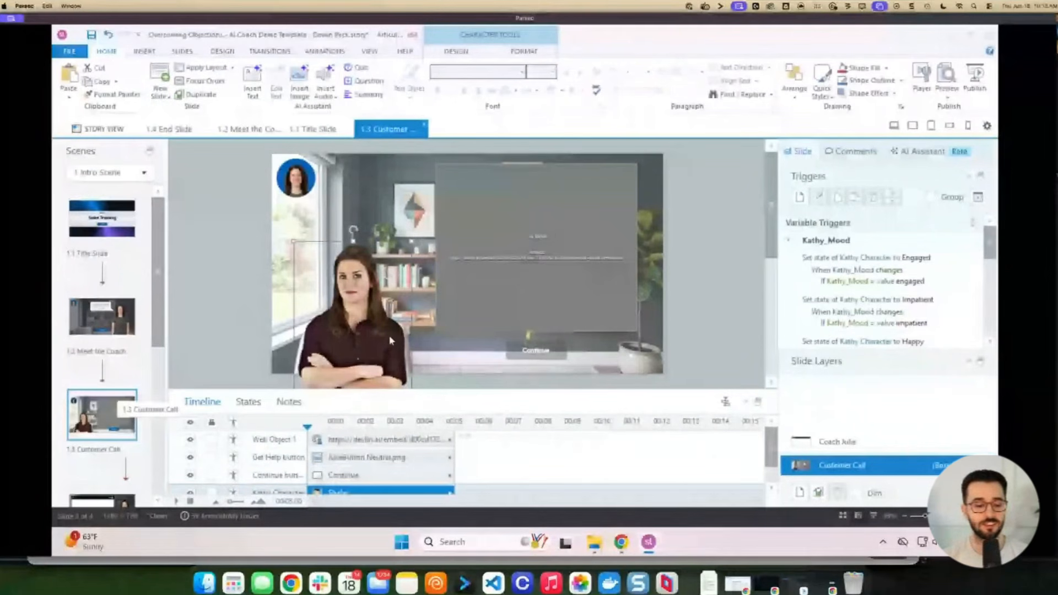
Inspect the Title Slide's JavaScript Bridge code without changes, then return to 1.3 Customer Call
left_click(102, 219)
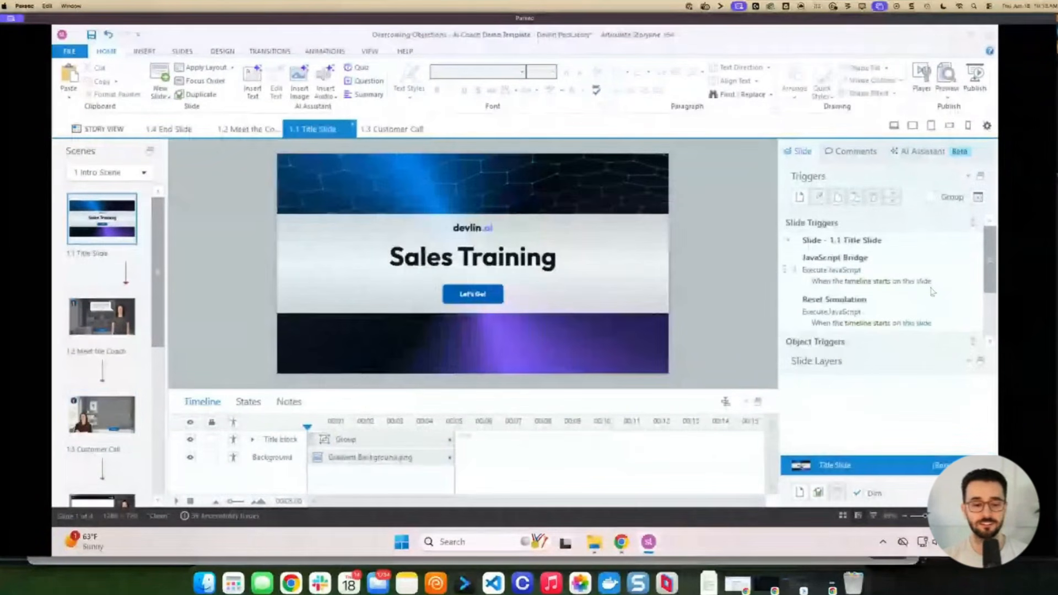
left_click(896, 271)
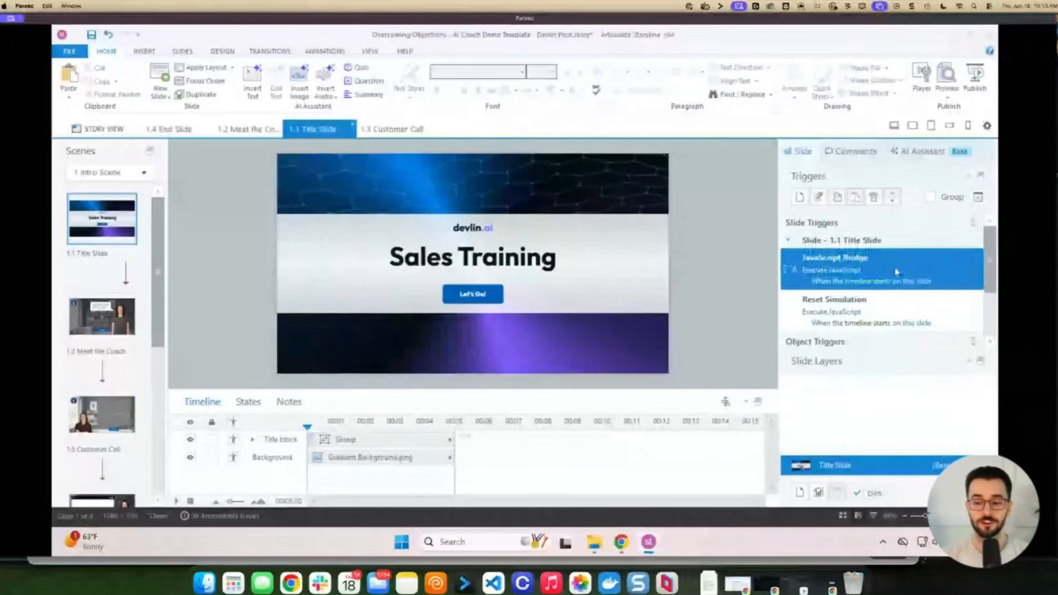
left_click(852, 273)
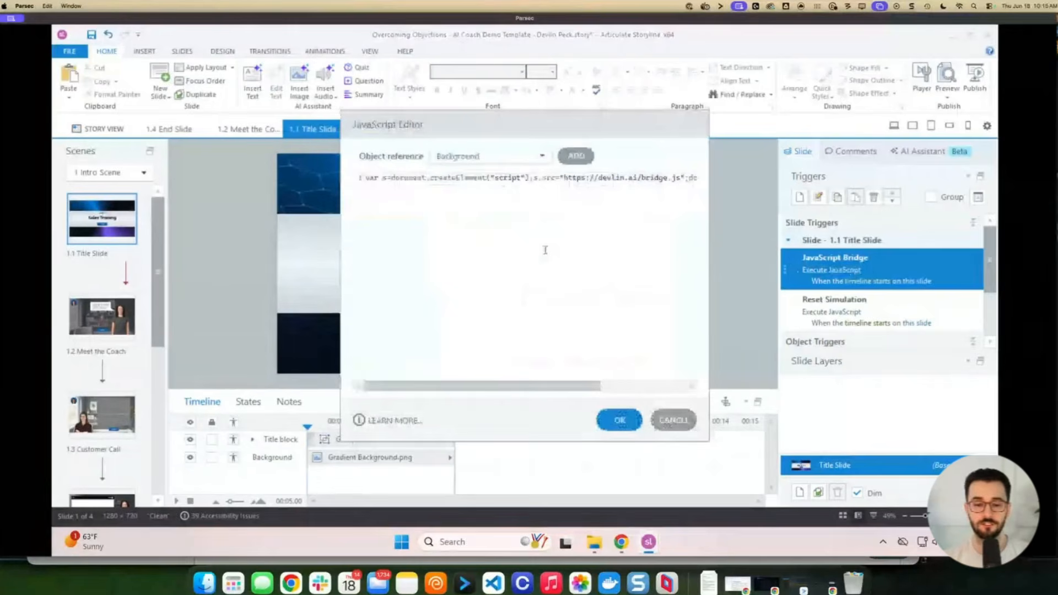
left_click(674, 421)
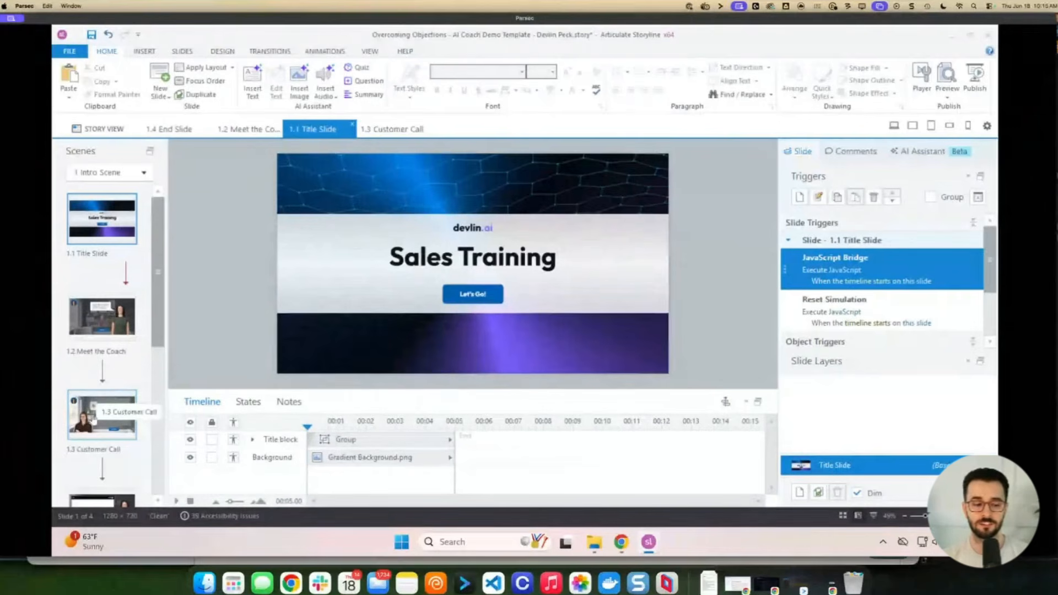
double_click(114, 394)
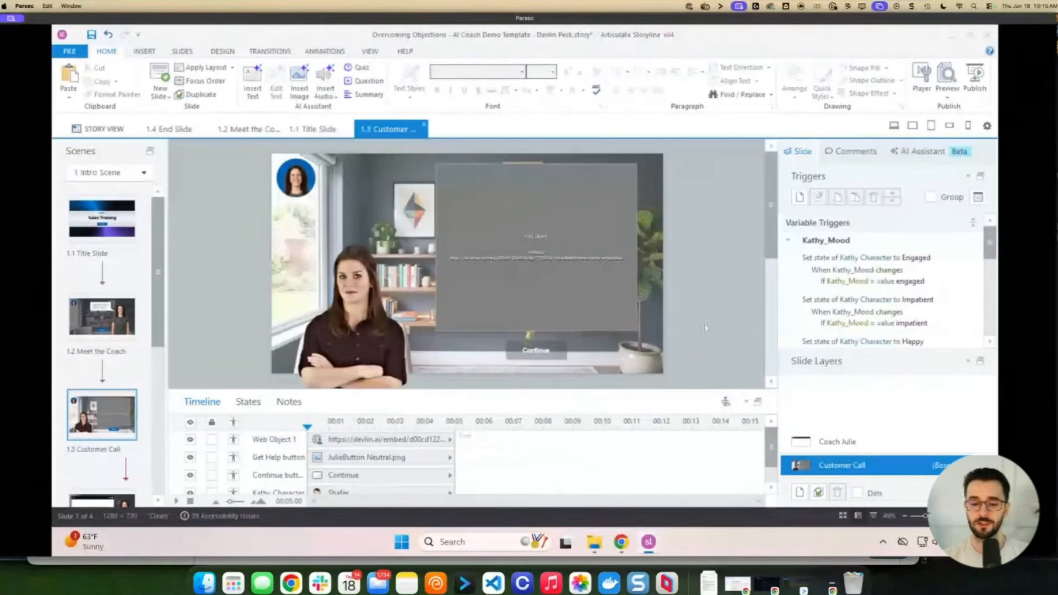
left_click(570, 237)
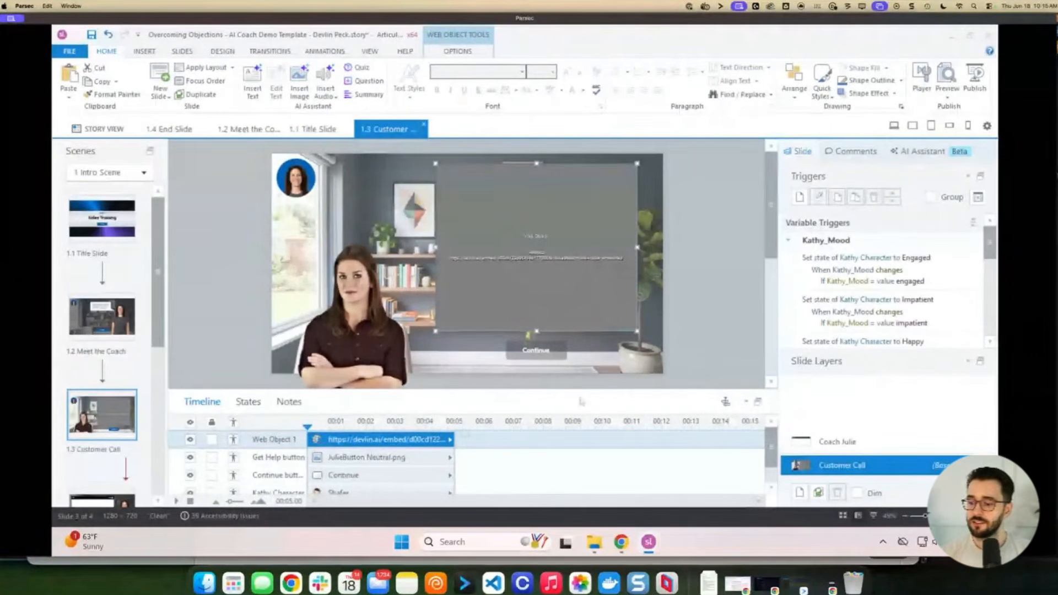
left_click(622, 542)
Scroll the reference sheet through Step 4: Configure the Simulation
left_click(411, 38)
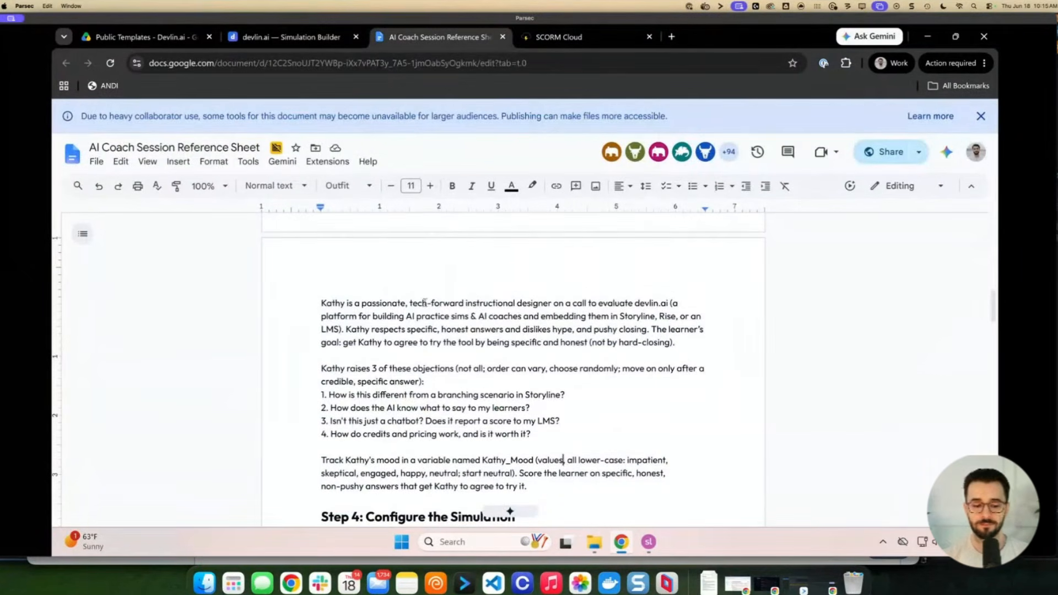
scroll(423, 298, "down", 3)
left_click_drag(541, 405, 354, 358)
left_click(407, 333)
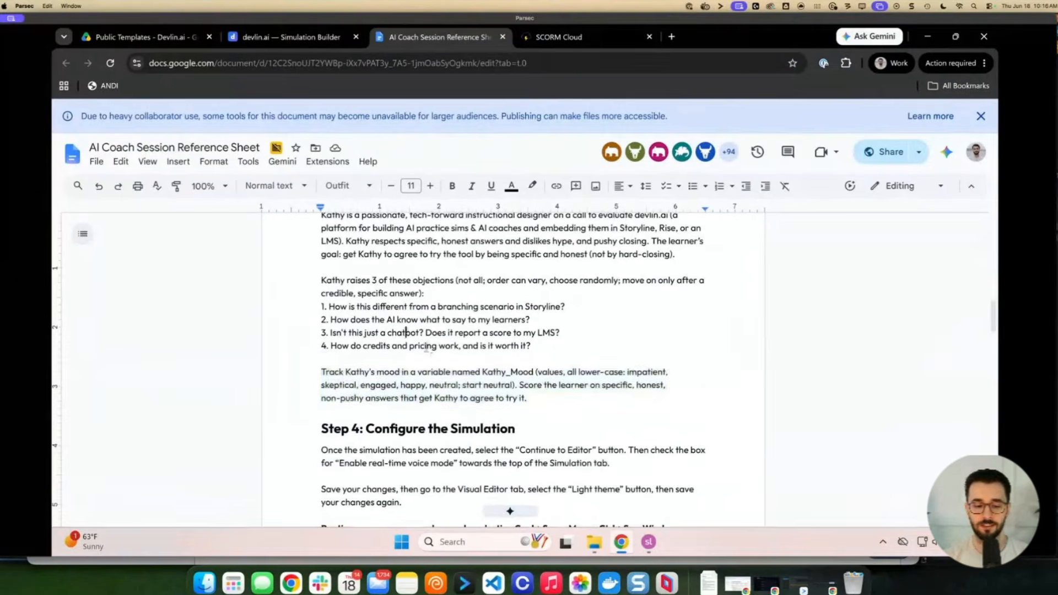
scroll(407, 353, "down", 3)
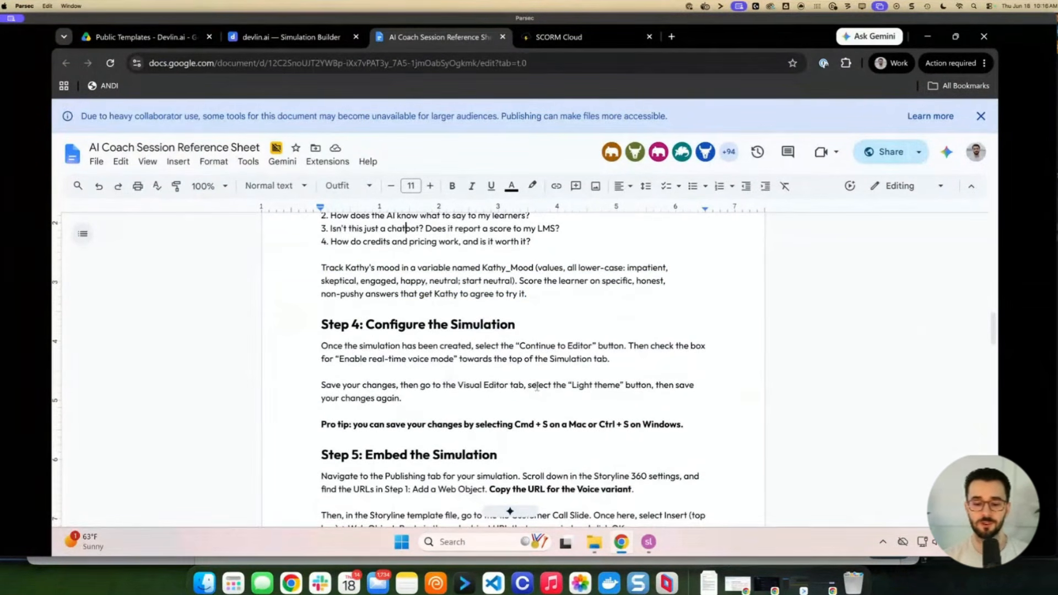
left_click_drag(567, 385, 615, 385)
scroll(527, 396, "down", 1)
scroll(526, 395, "down", 5)
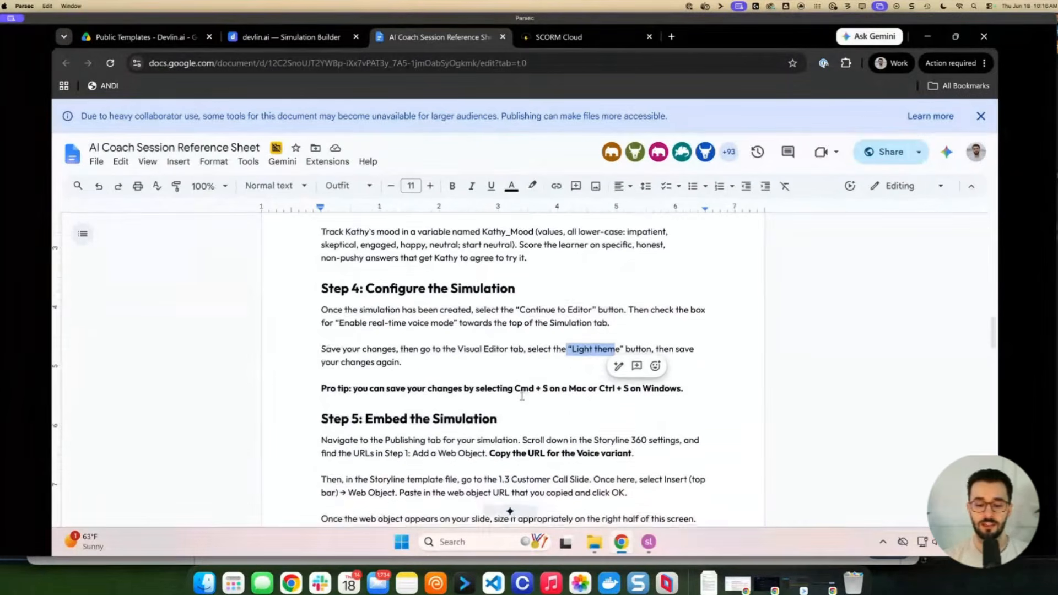
Review the Step 5 embedding instructions and continue down to Step 6
left_click_drag(318, 312, 604, 389)
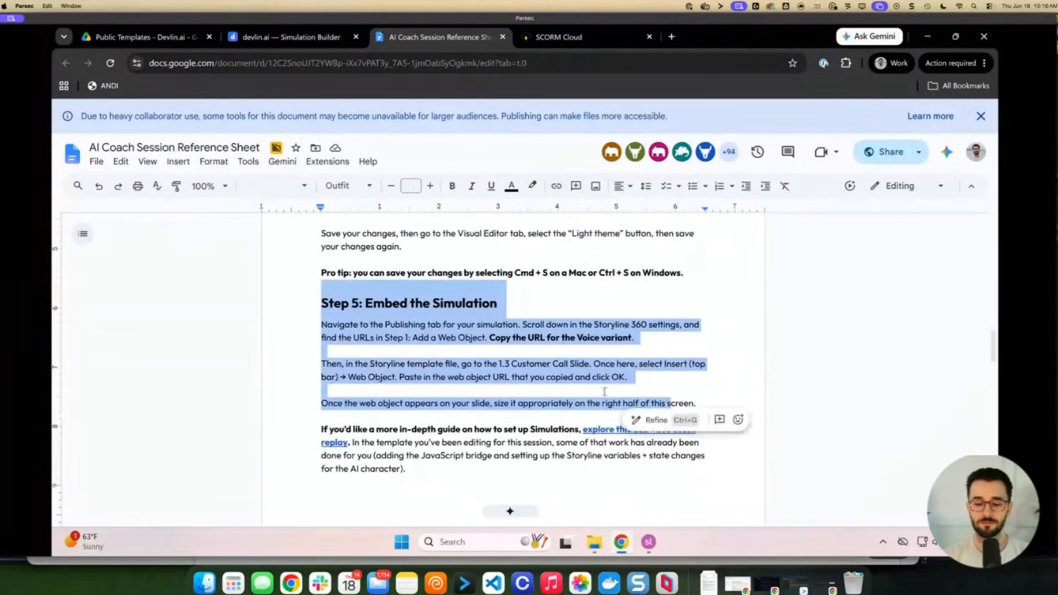
scroll(551, 386, "down", 2)
left_click(514, 383)
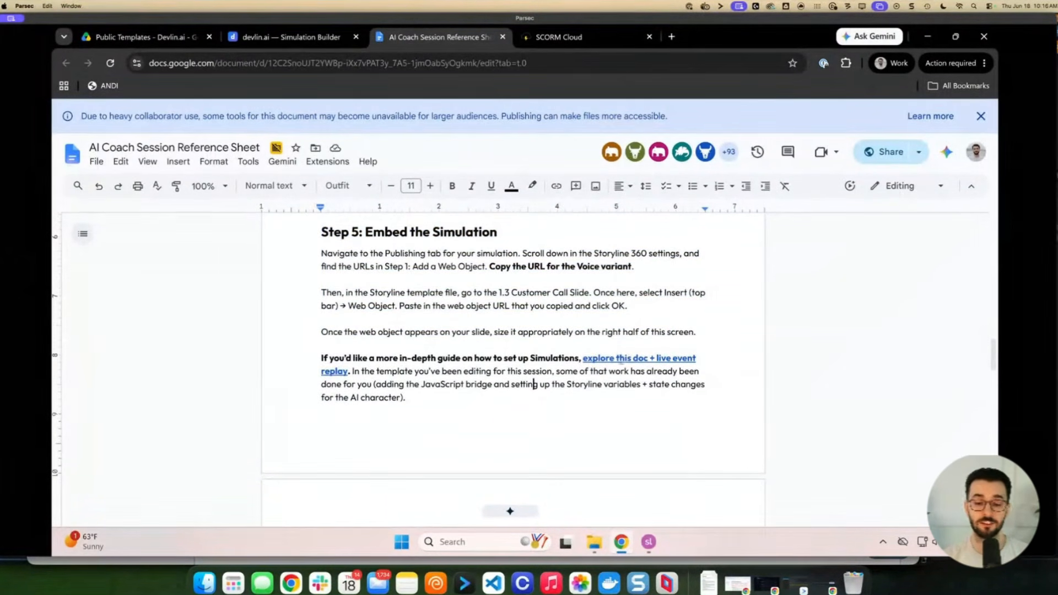
scroll(556, 377, "down", 1)
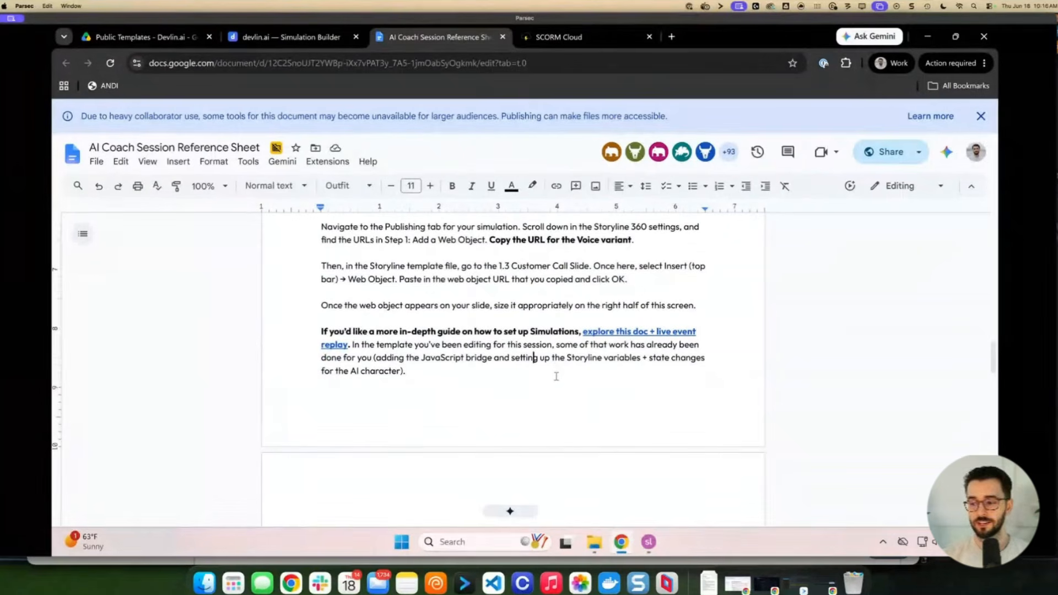
scroll(552, 380, "down", 5)
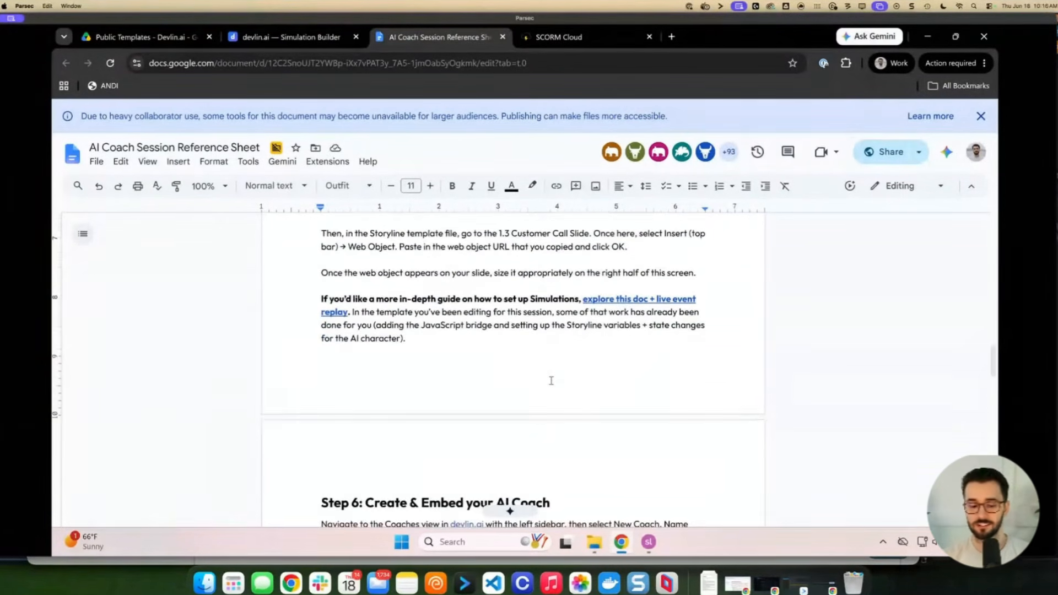
scroll(551, 380, "down", 5)
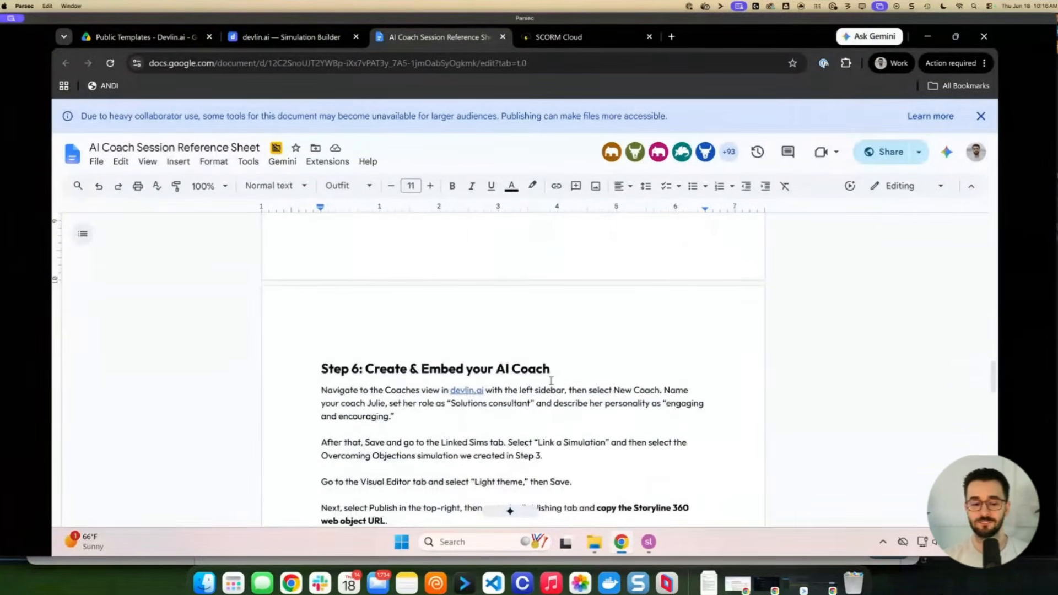
scroll(551, 380, "down", 1)
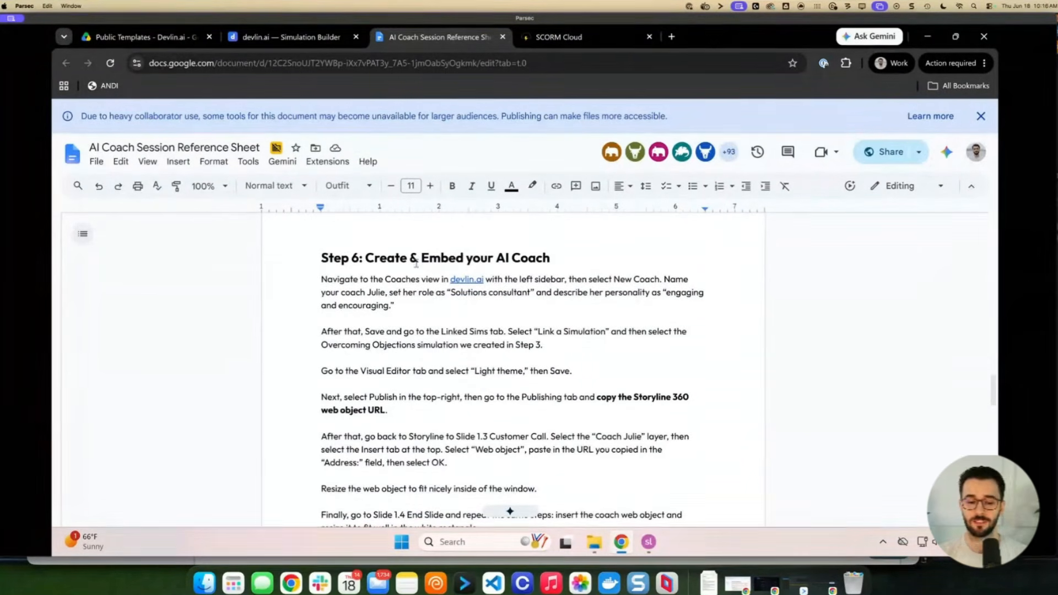
Go to the Coaches list in devlin.ai and create a new draft coach
left_click(302, 45)
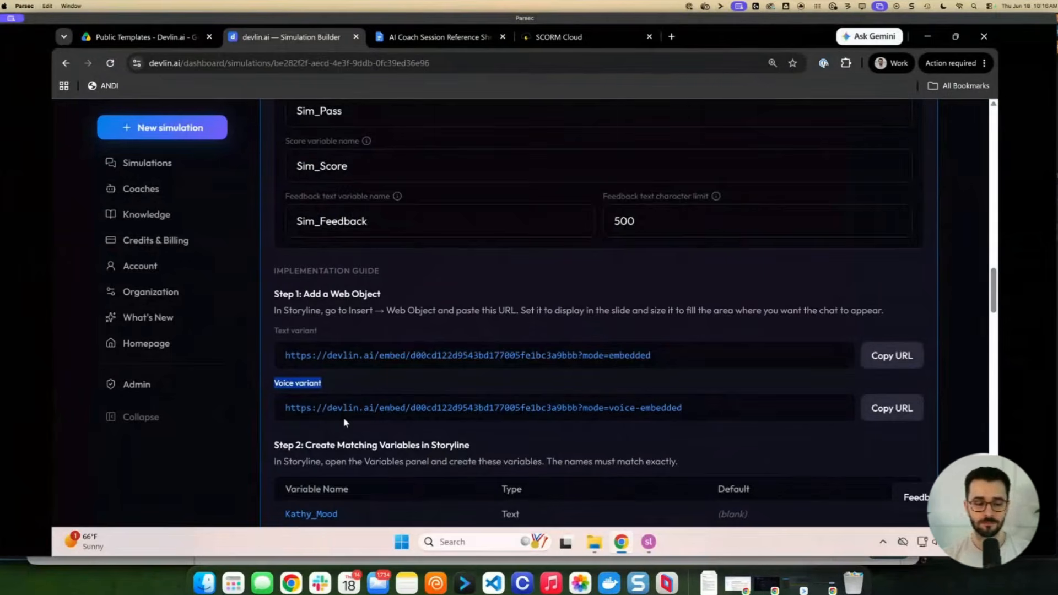
left_click(158, 190)
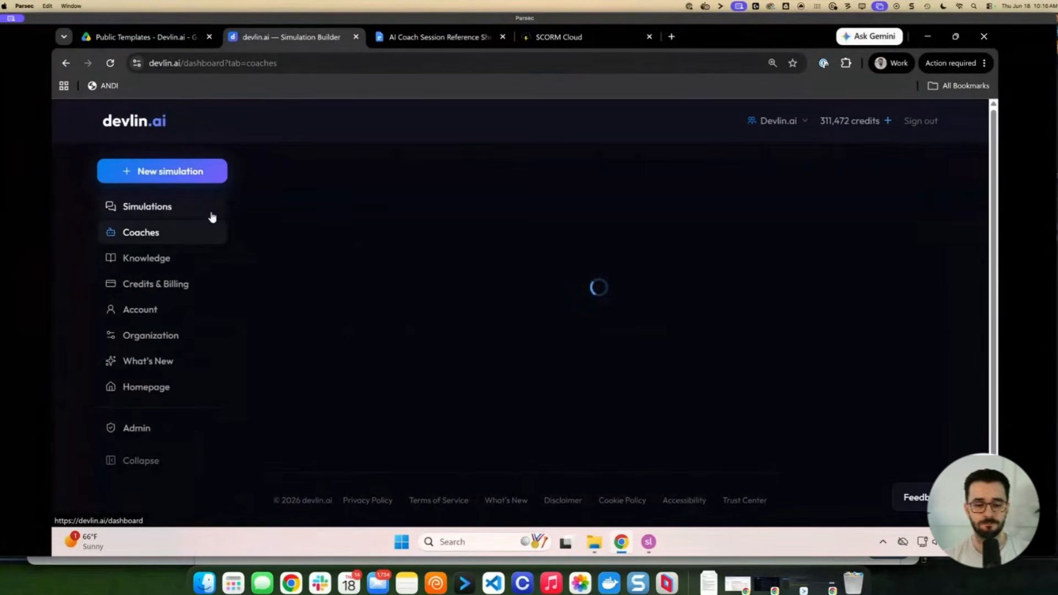
scroll(350, 248, "down", 1)
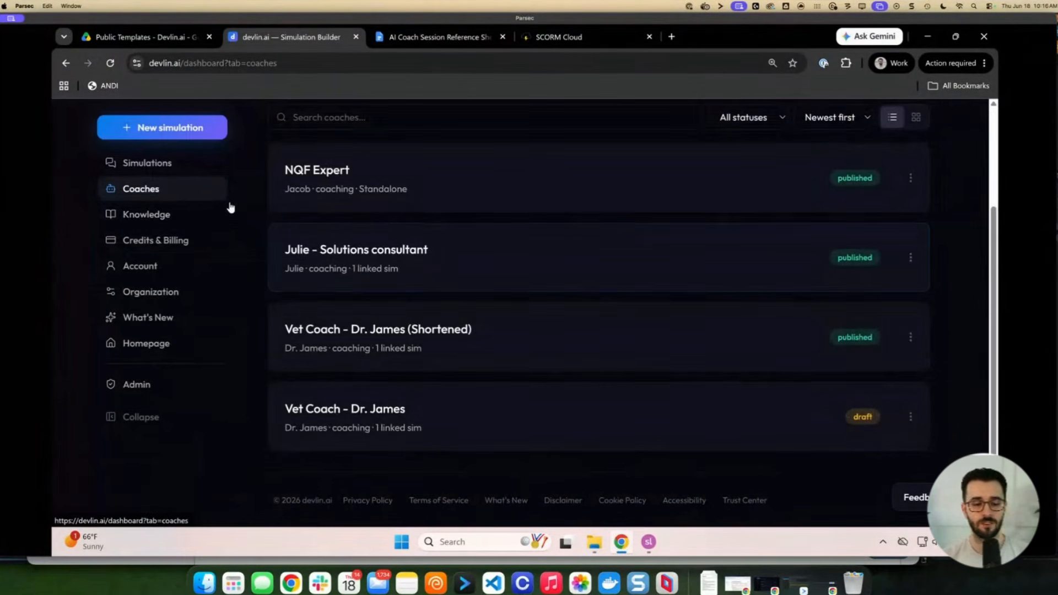
scroll(165, 220, "up", 3)
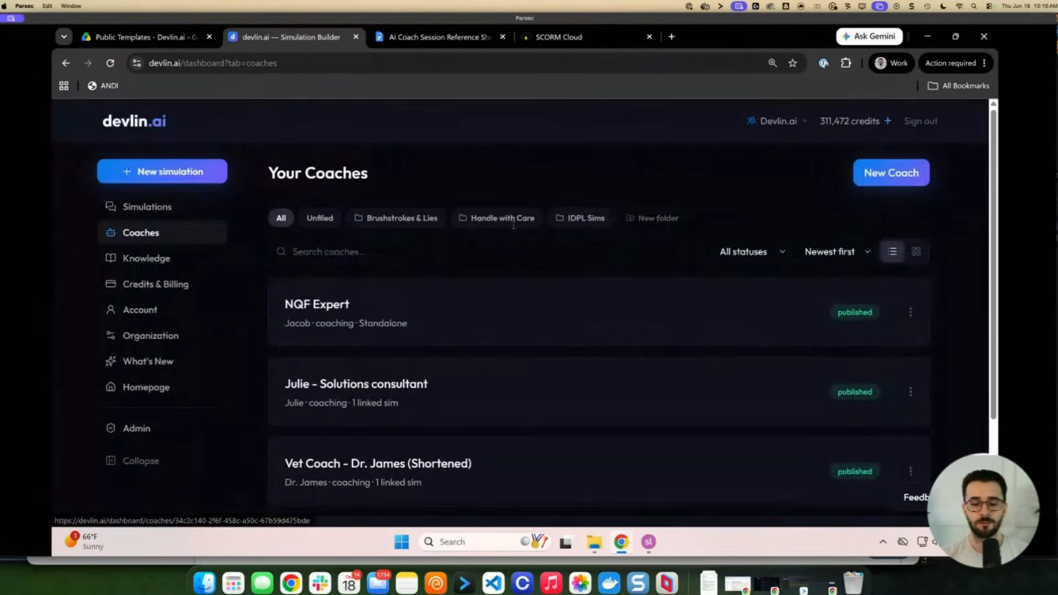
left_click(887, 184)
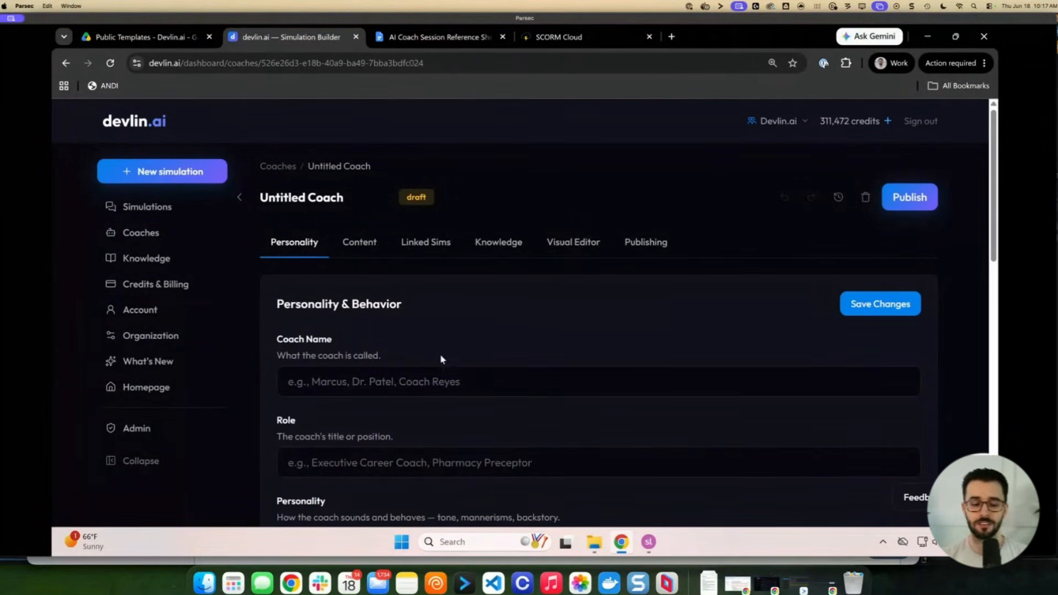
Give the coach name Julie, role Solutions Consultant, and personality 'Engaging and encouraging'
scroll(441, 350, "down", 1)
left_click(414, 358)
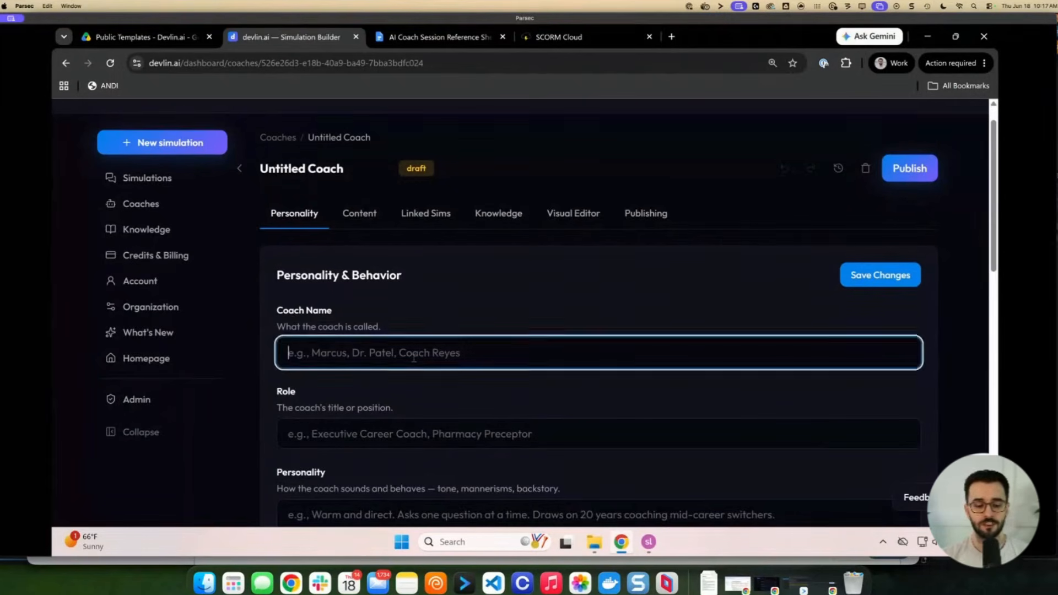
type("Julie")
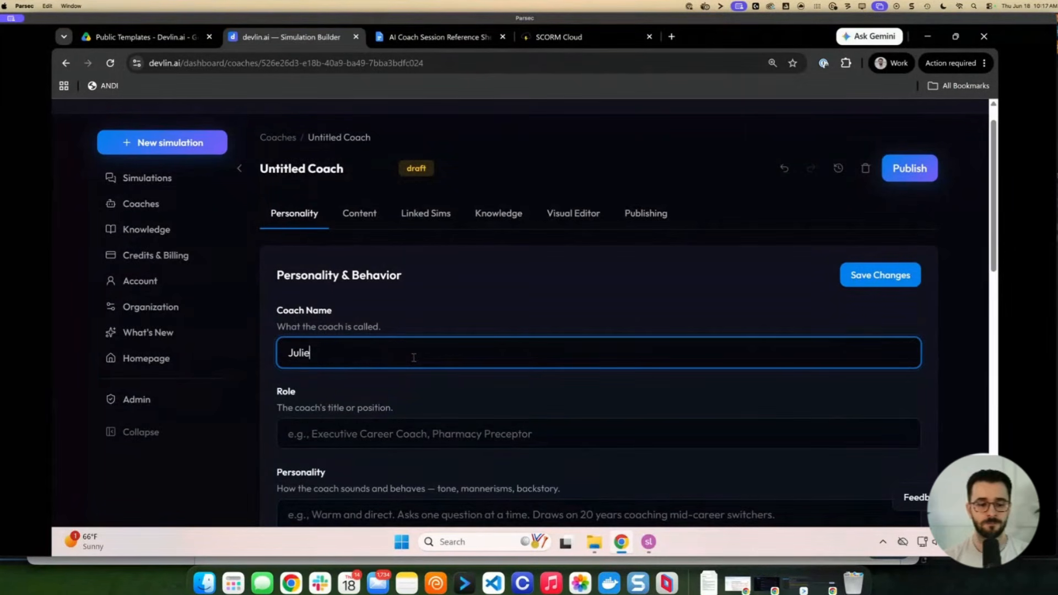
left_click(372, 432)
type("de")
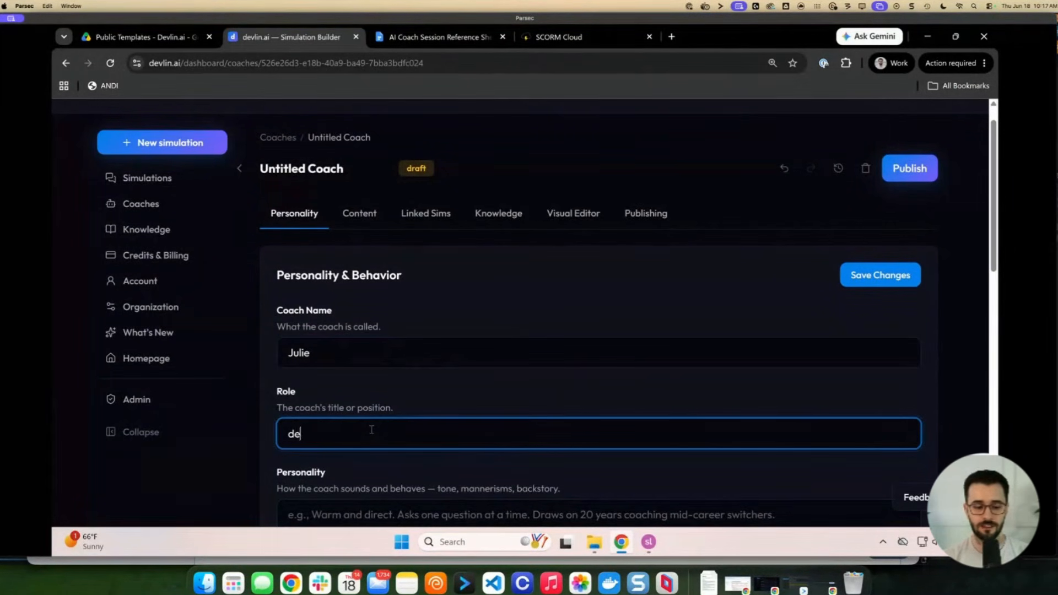
type("vlin.ai solu")
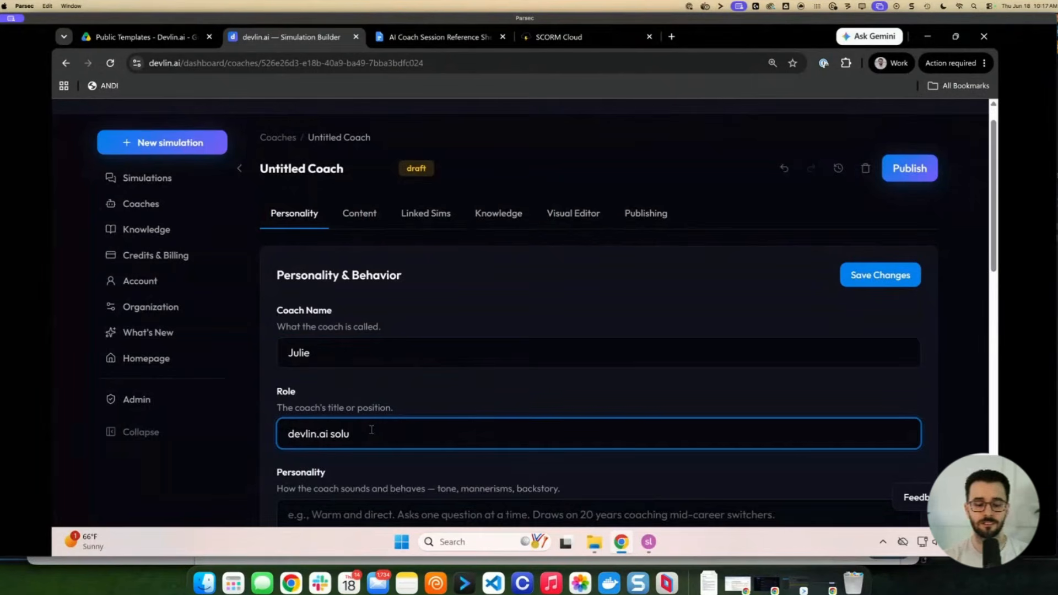
left_click_drag(371, 429, 282, 432)
type("S")
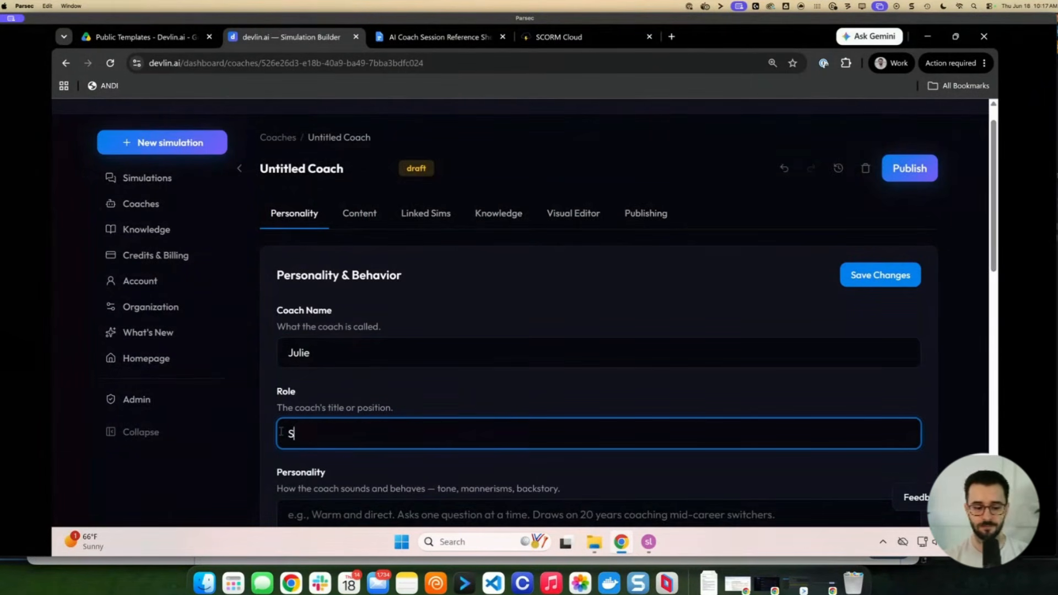
type("olutions Consultant")
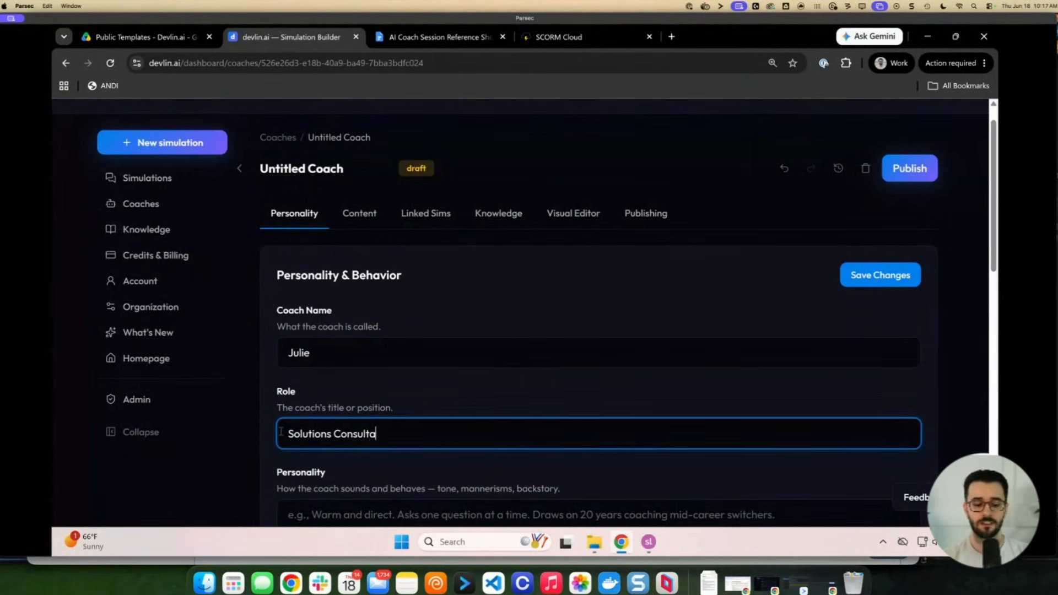
key("Tab")
type("Enga")
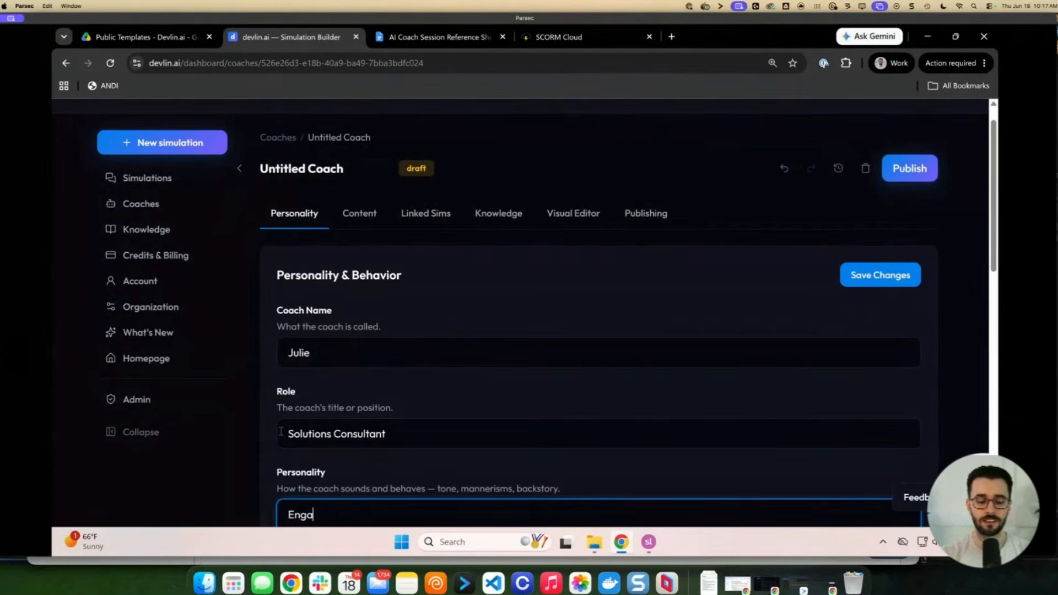
type("ging and encouraging")
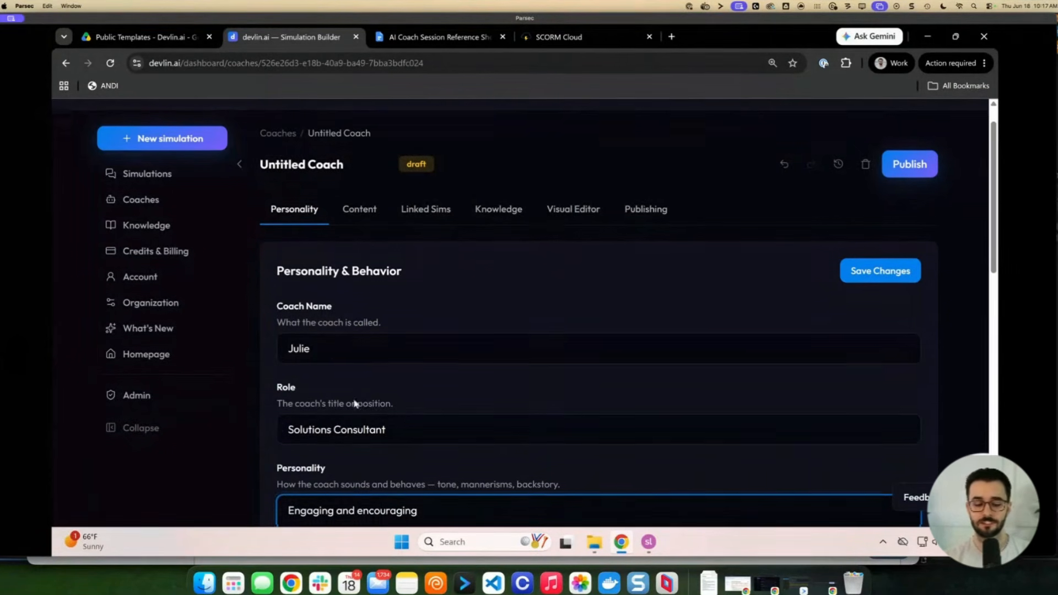
scroll(356, 404, "down", 3)
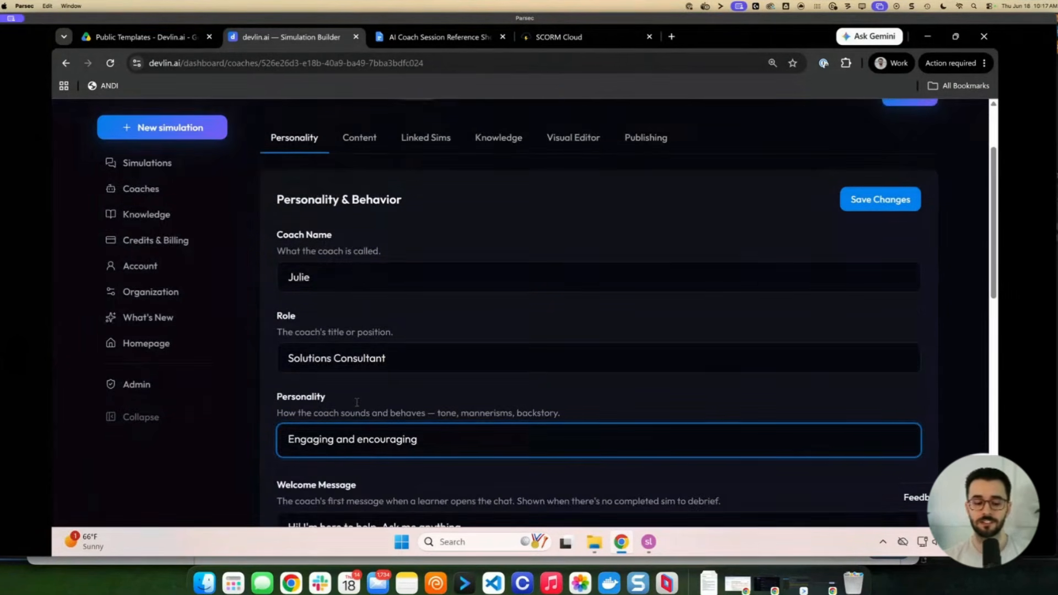
scroll(357, 403, "down", 1)
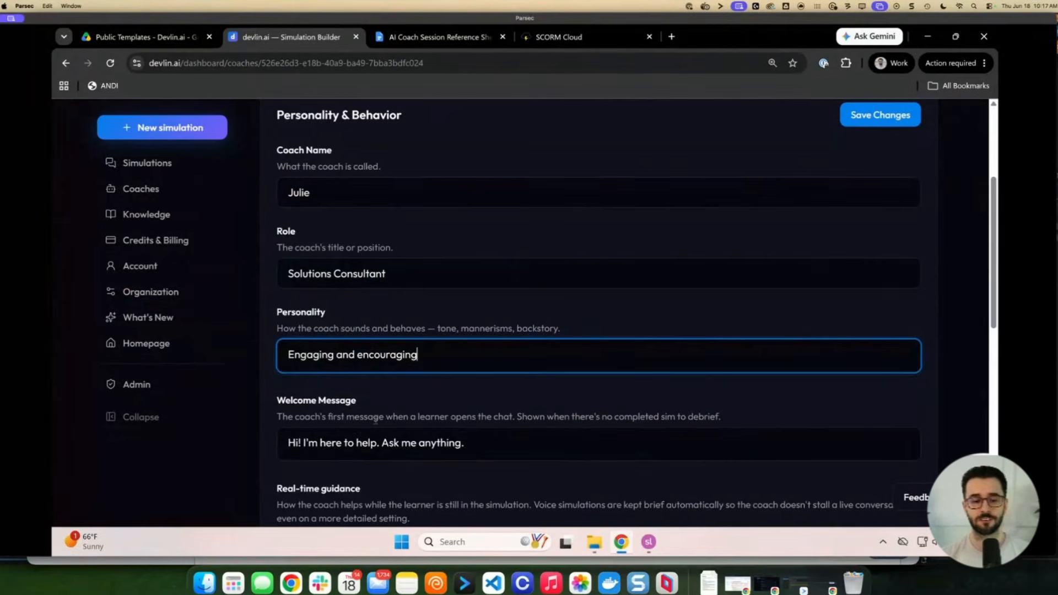
scroll(376, 420, "up", 4)
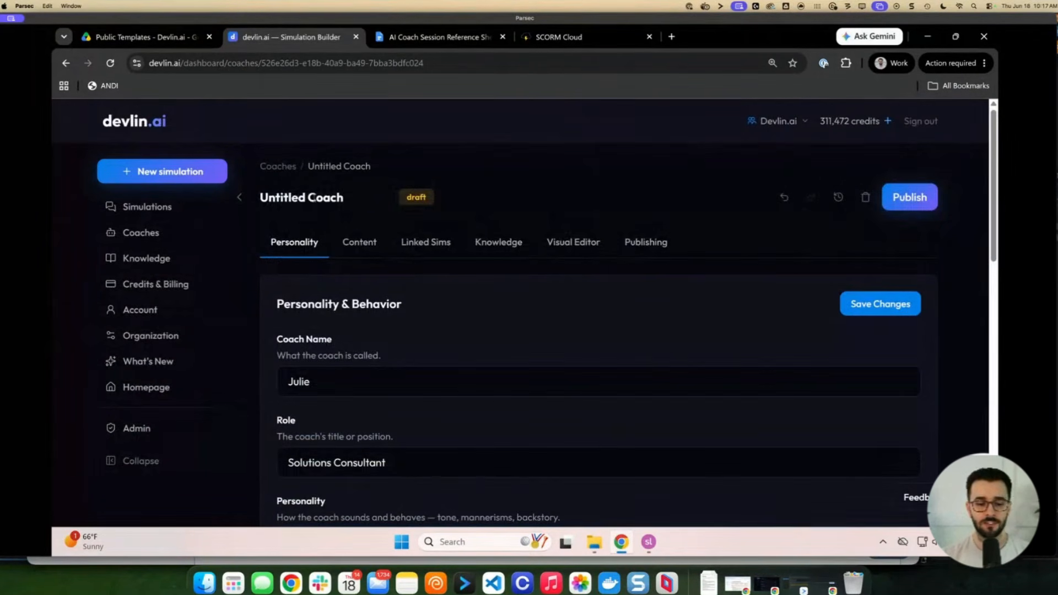
Retitle the coach 'Julie - devlin.ai solutions consultant'
triple_click(315, 198)
type("Jule")
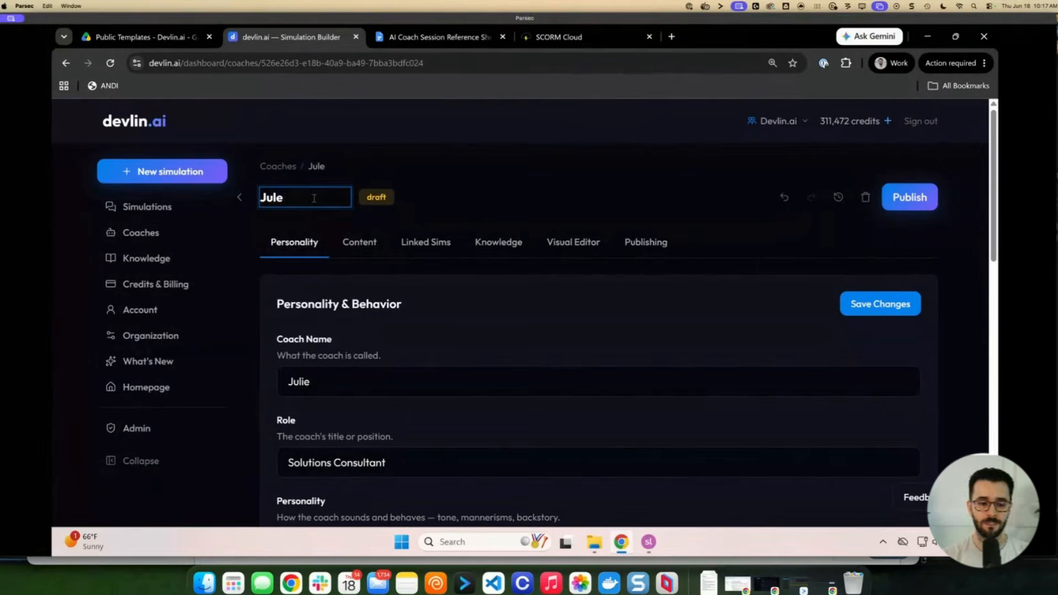
key("BackSpace")
type("ie - devlin.ai sa")
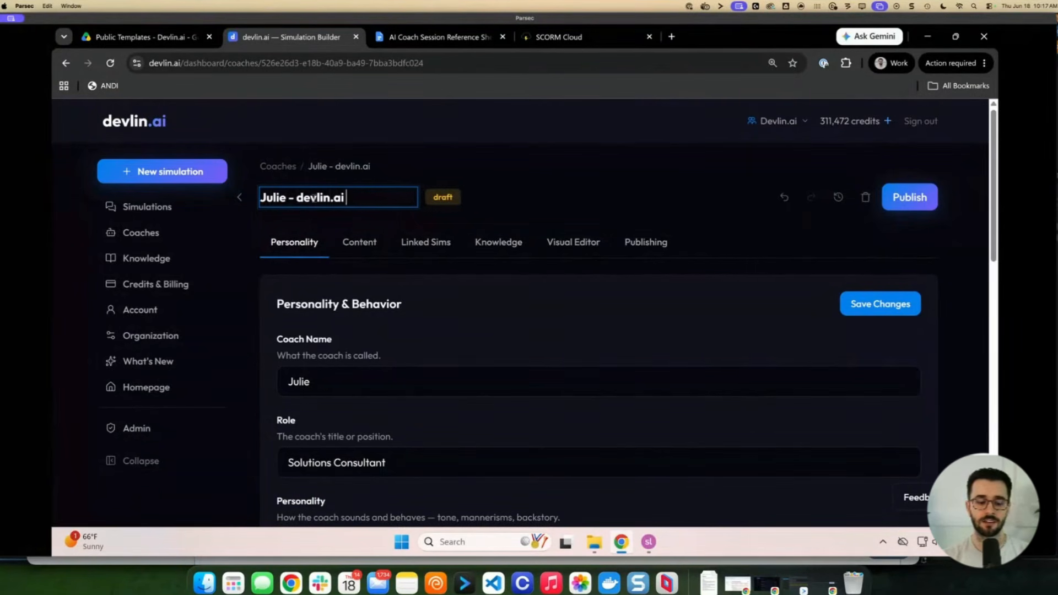
type("lutions consultant")
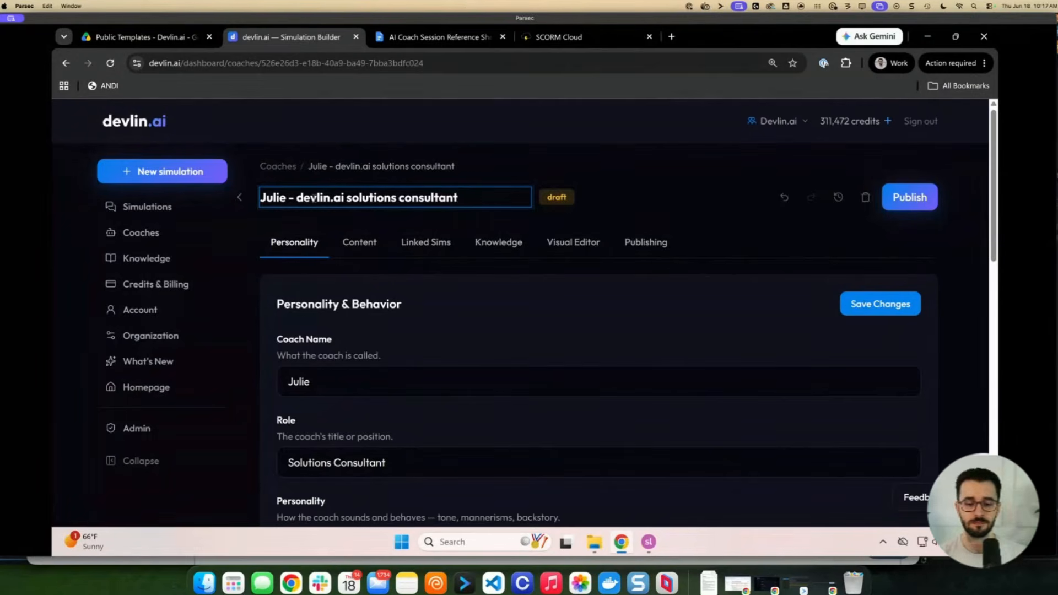
left_click(740, 246)
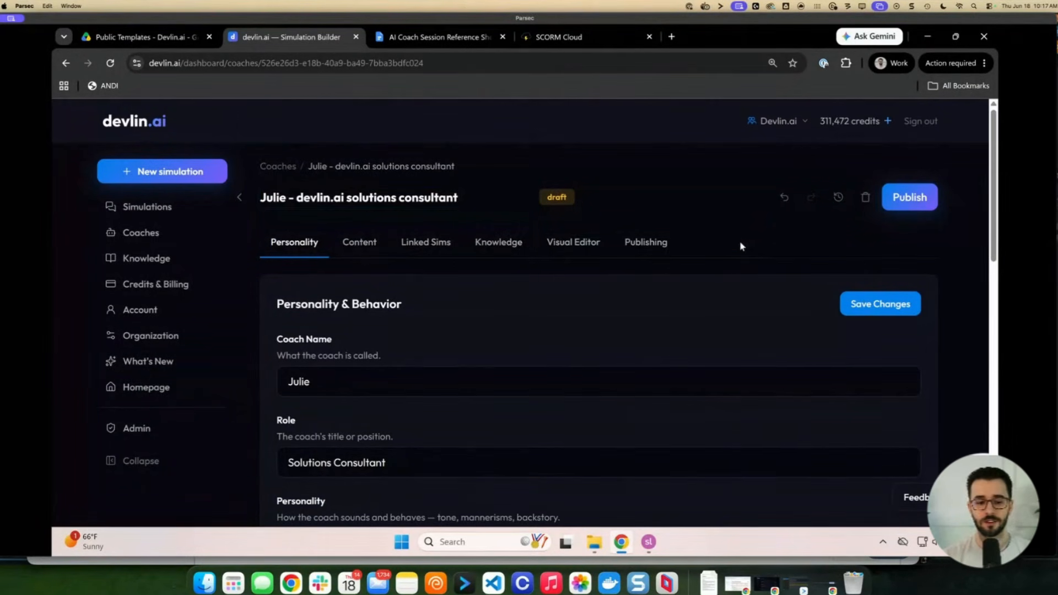
scroll(592, 292, "down", 5)
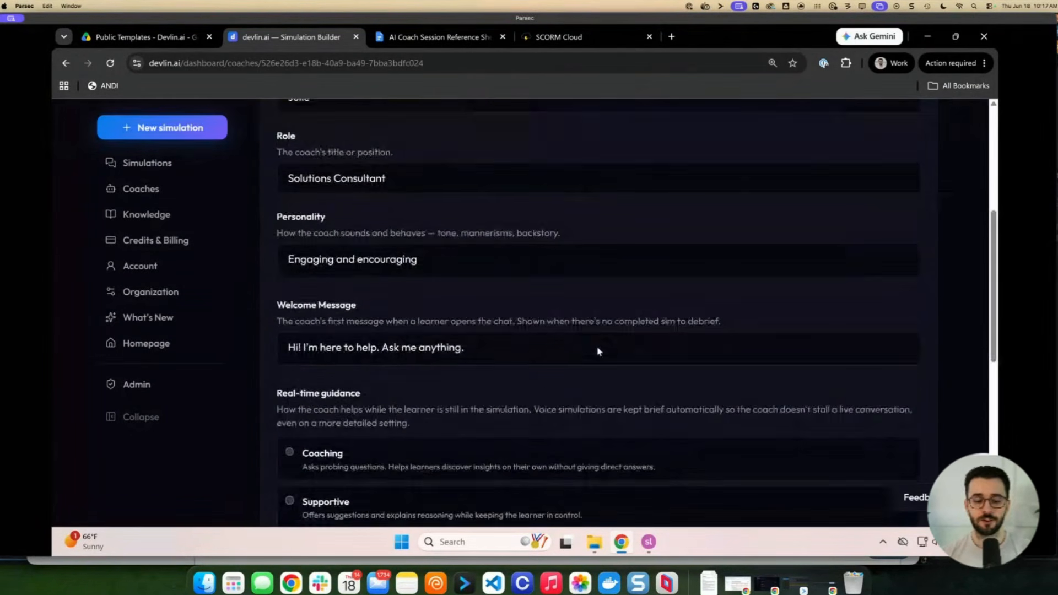
scroll(597, 351, "down", 3)
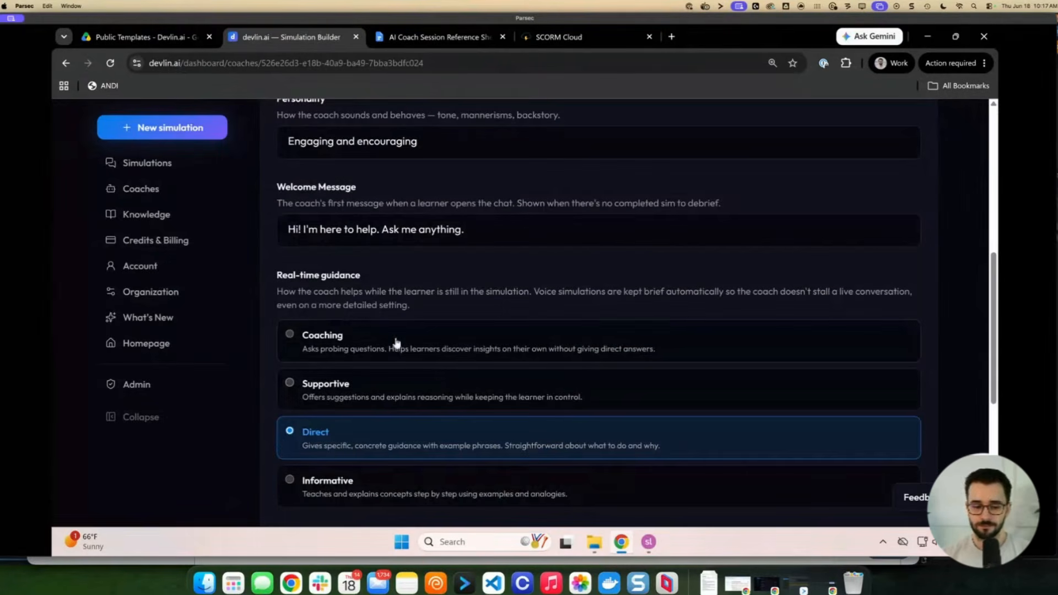
scroll(325, 287, "down", 1)
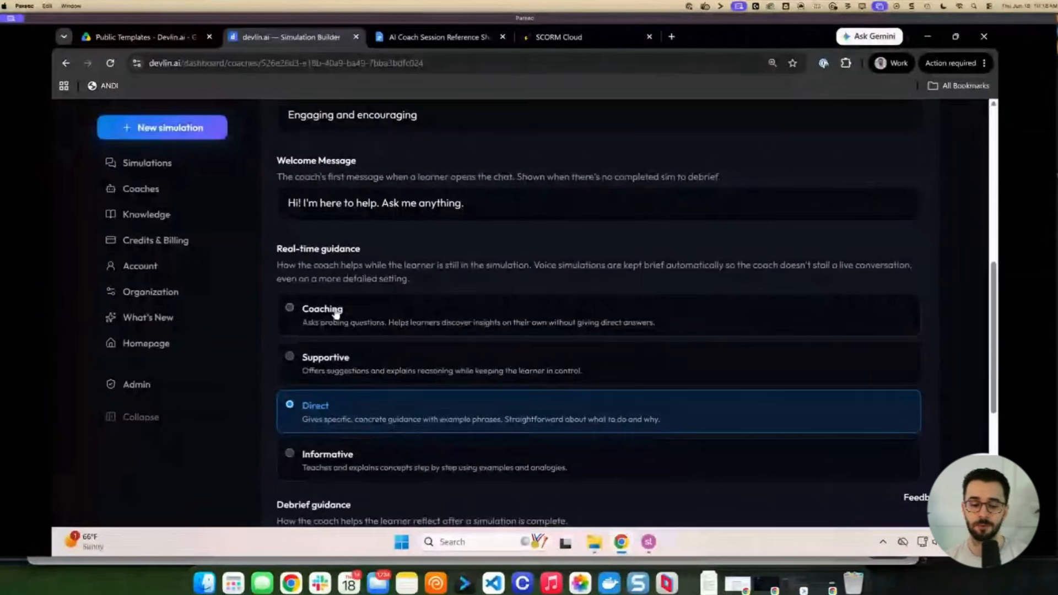
scroll(334, 340, "down", 1)
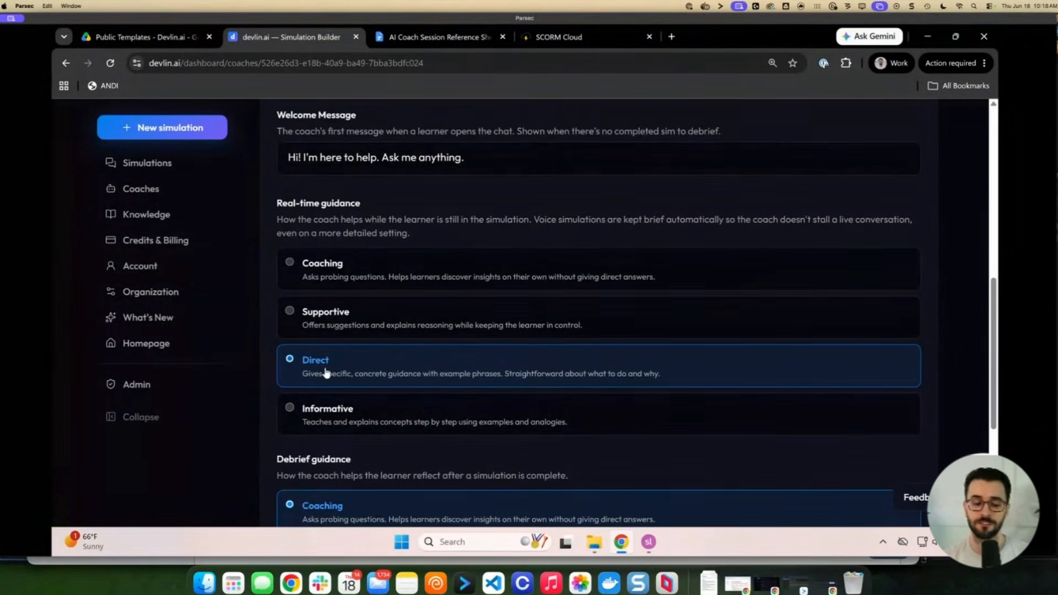
scroll(329, 369, "down", 2)
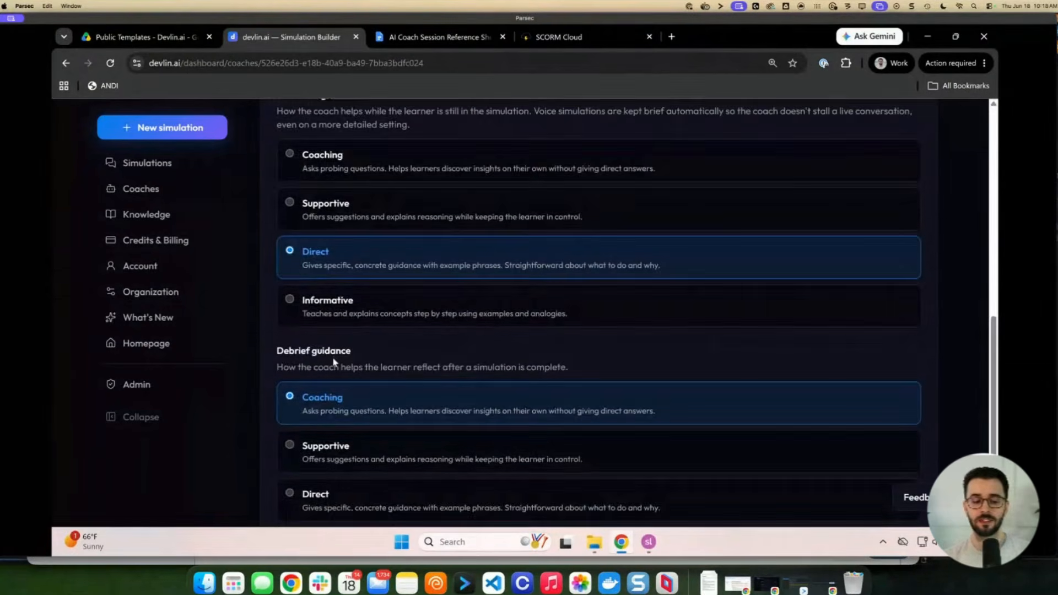
scroll(333, 363, "down", 2)
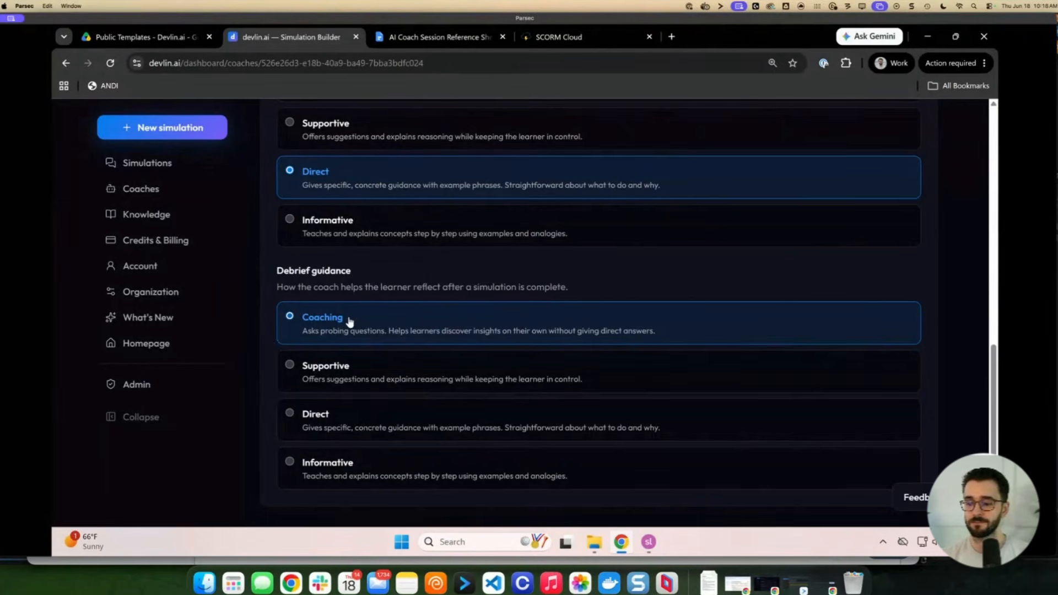
scroll(414, 346, "down", 1)
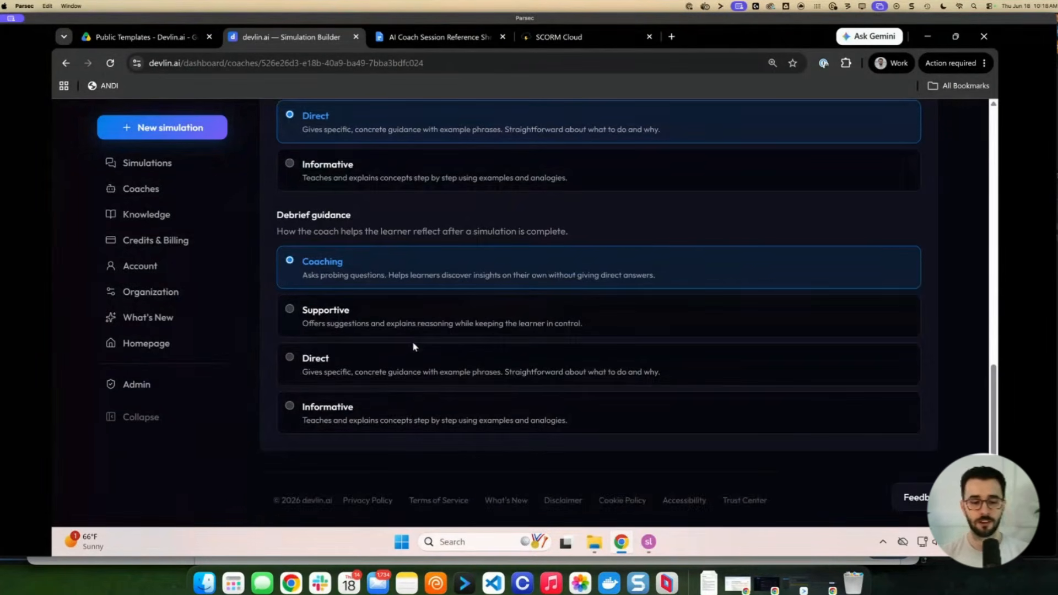
scroll(413, 341, "up", 10)
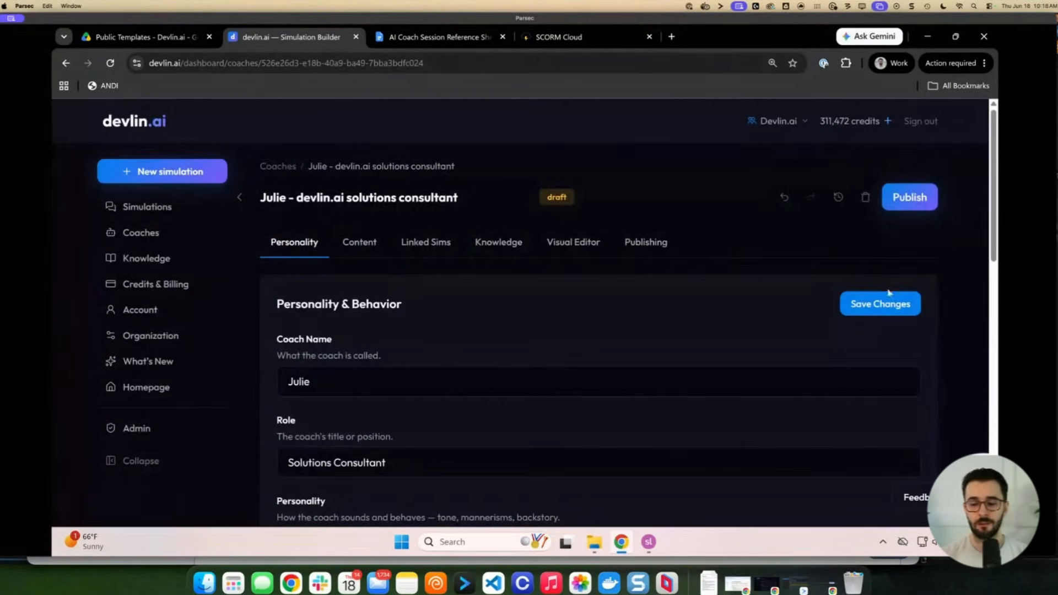
Save the coach's personality settings, review the Content tab, and show Linked Simulations
left_click(888, 293)
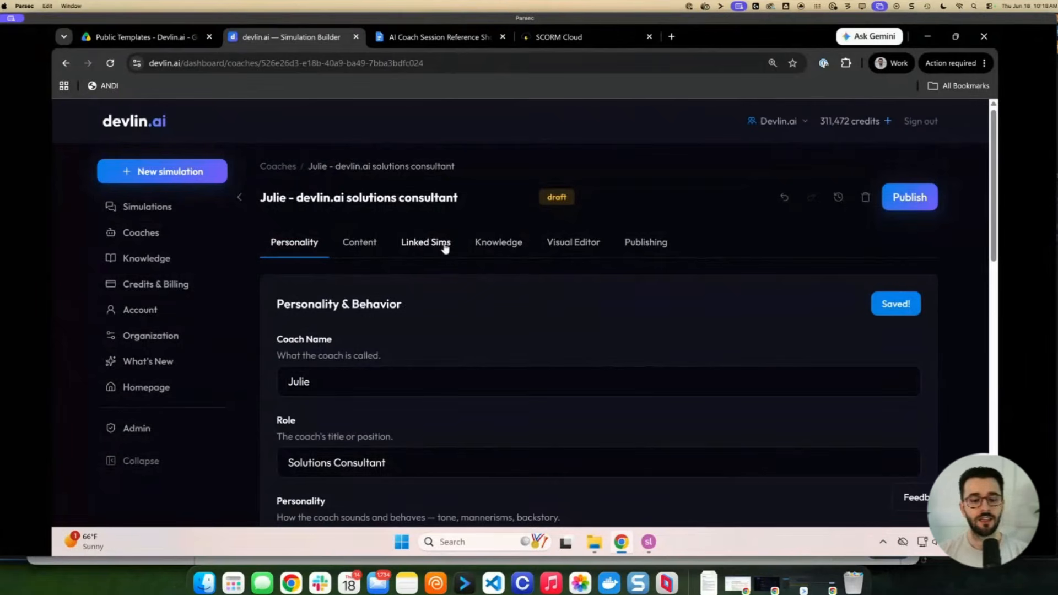
left_click(369, 253)
scroll(395, 360, "down", 4)
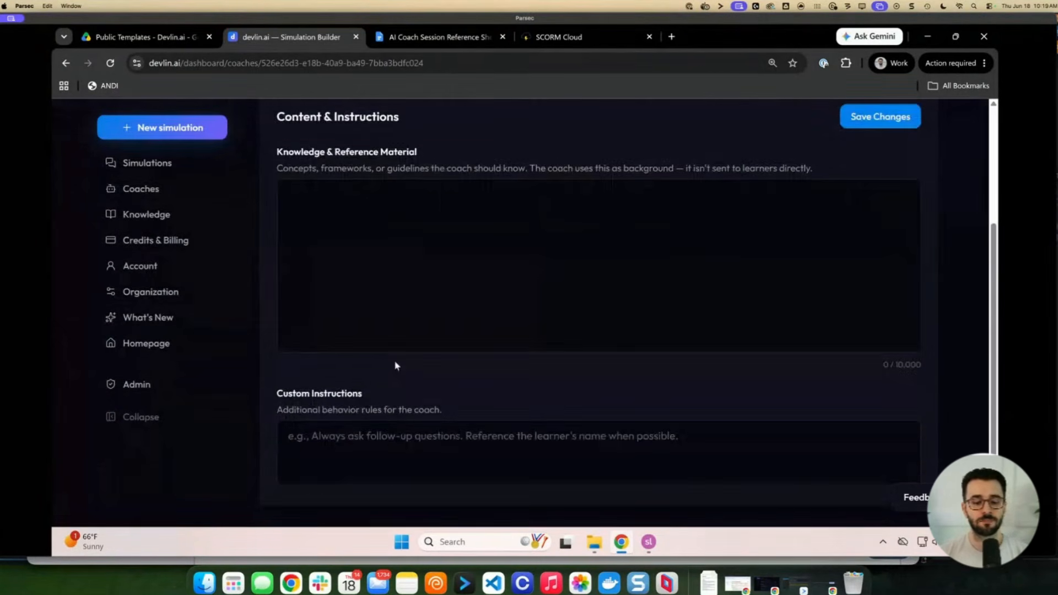
scroll(420, 347, "up", 2)
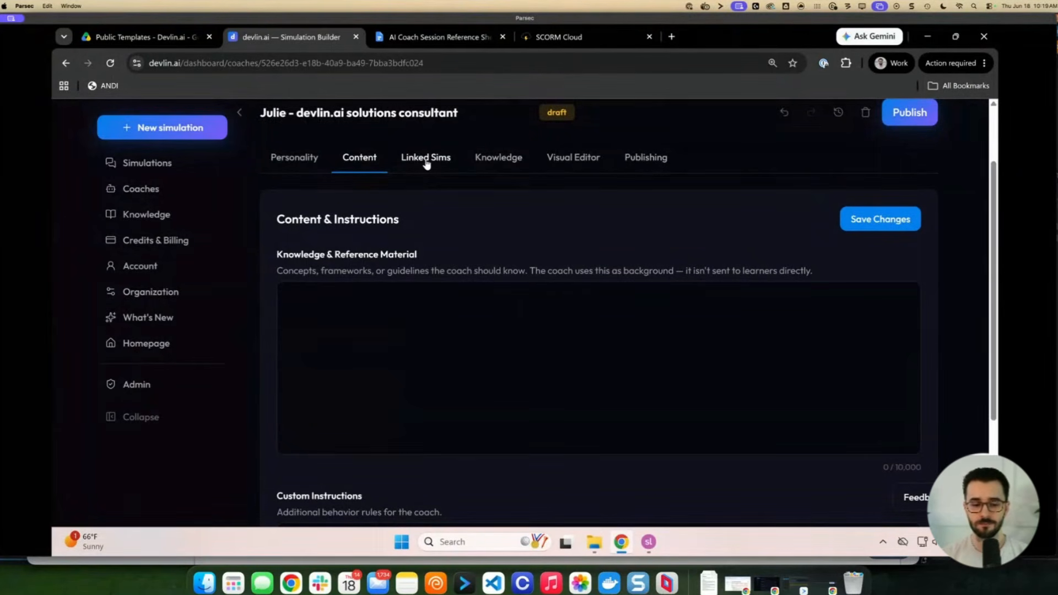
left_click(427, 160)
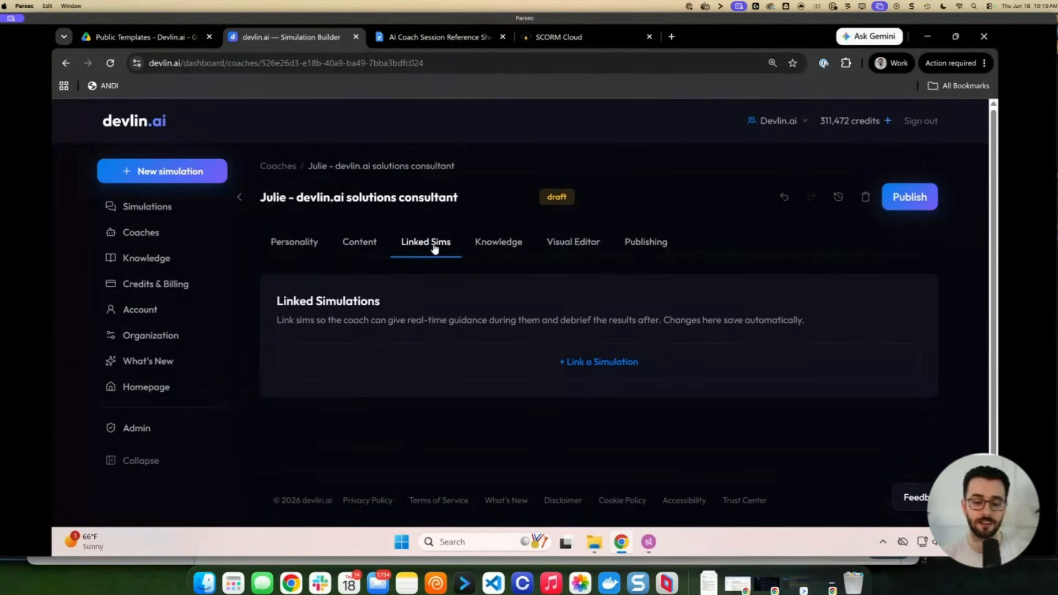
Link 'Overcoming Objections: Earning the Yes', keeping real-time guidance, debrief and grading criteria enabled
left_click(574, 364)
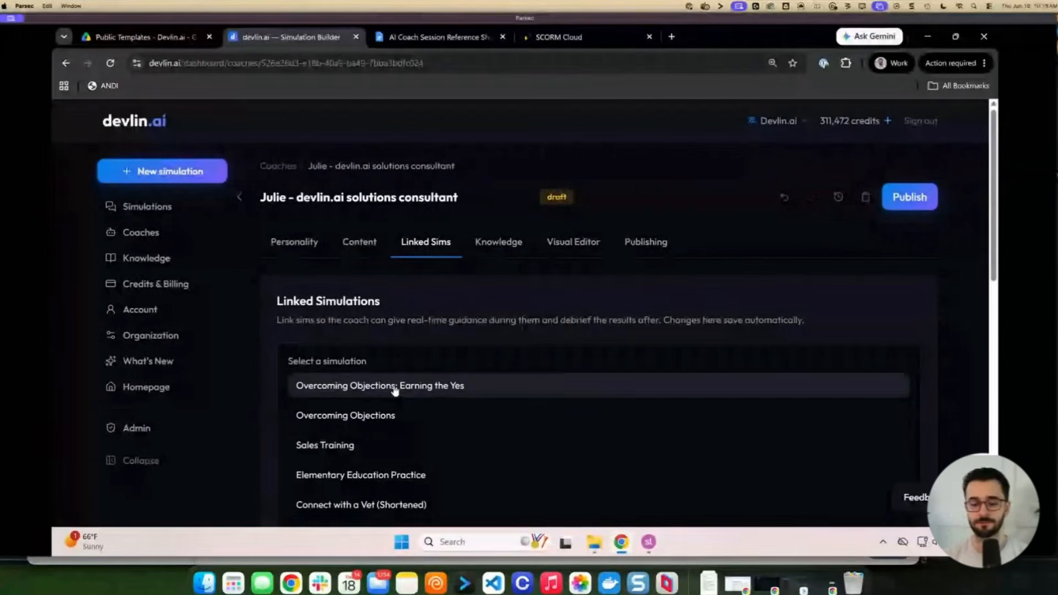
left_click(394, 387)
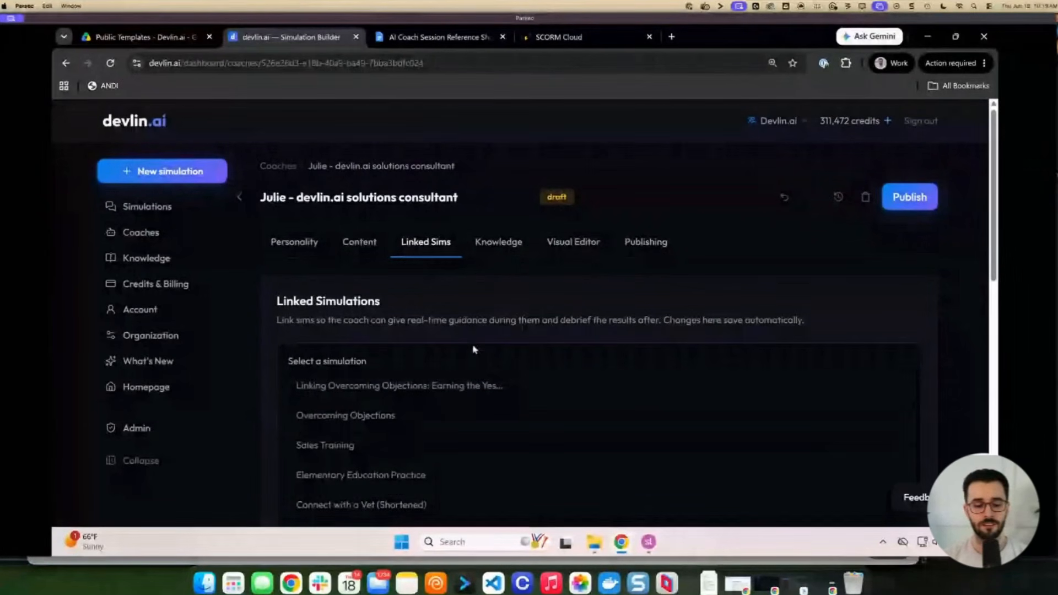
scroll(467, 348, "down", 1)
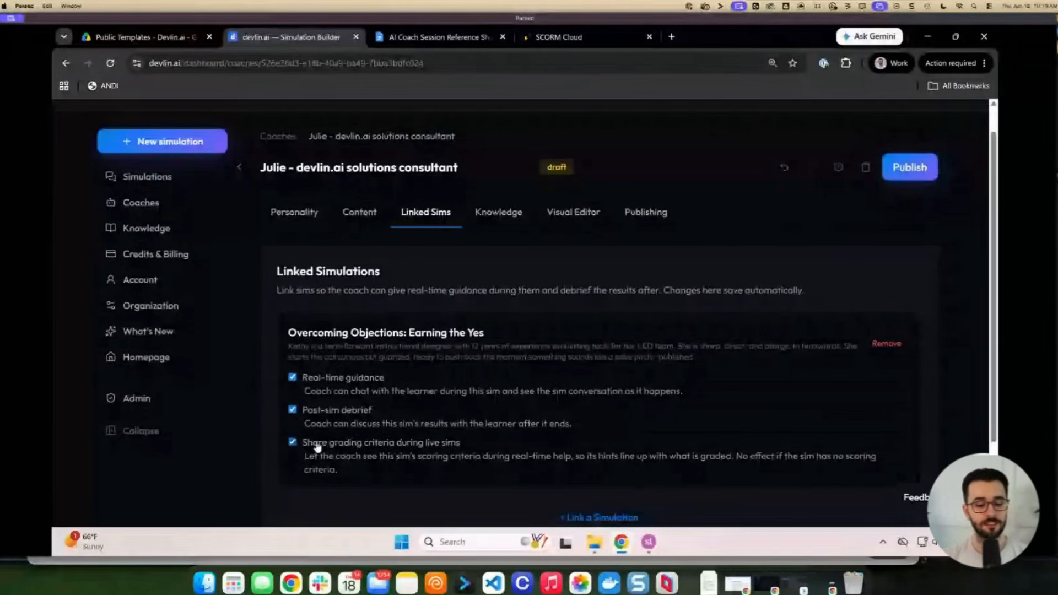
scroll(316, 449, "down", 1)
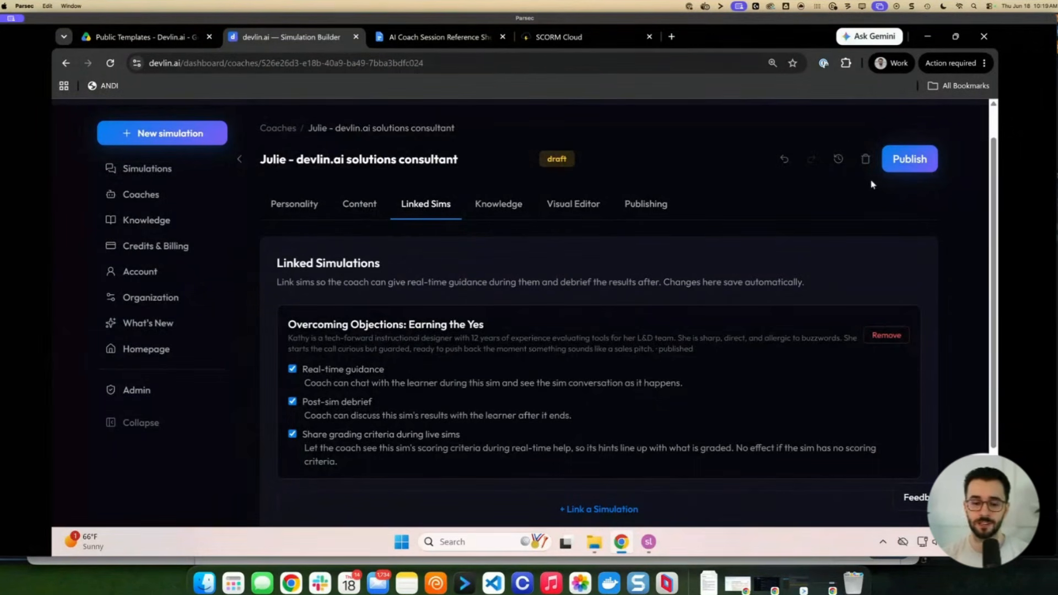
scroll(773, 266, "down", 2)
scroll(756, 276, "up", 3)
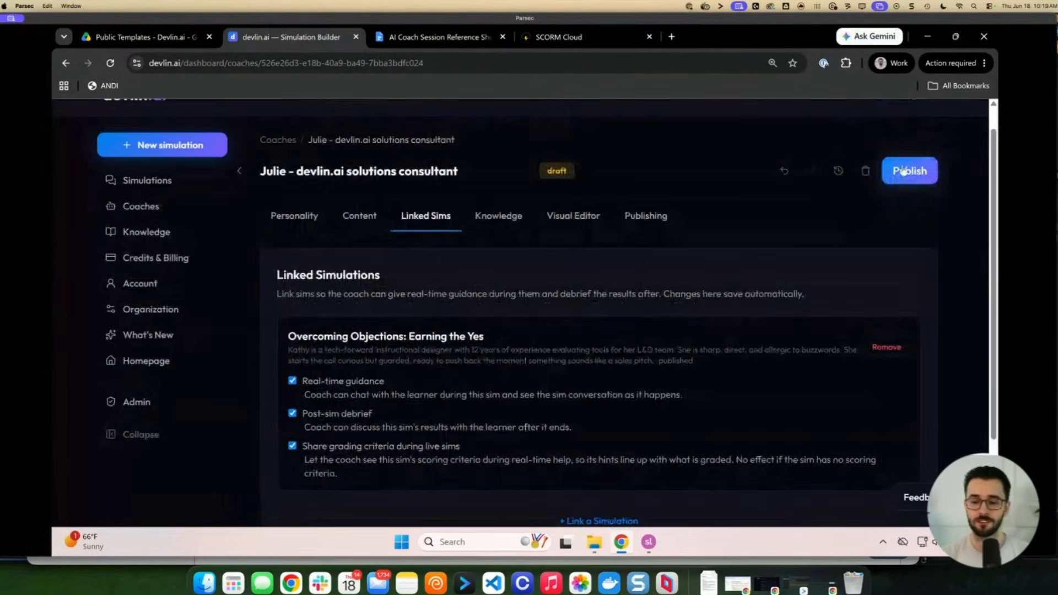
Save the coach's appearance on the default dark theme and publish the coach
left_click(559, 223)
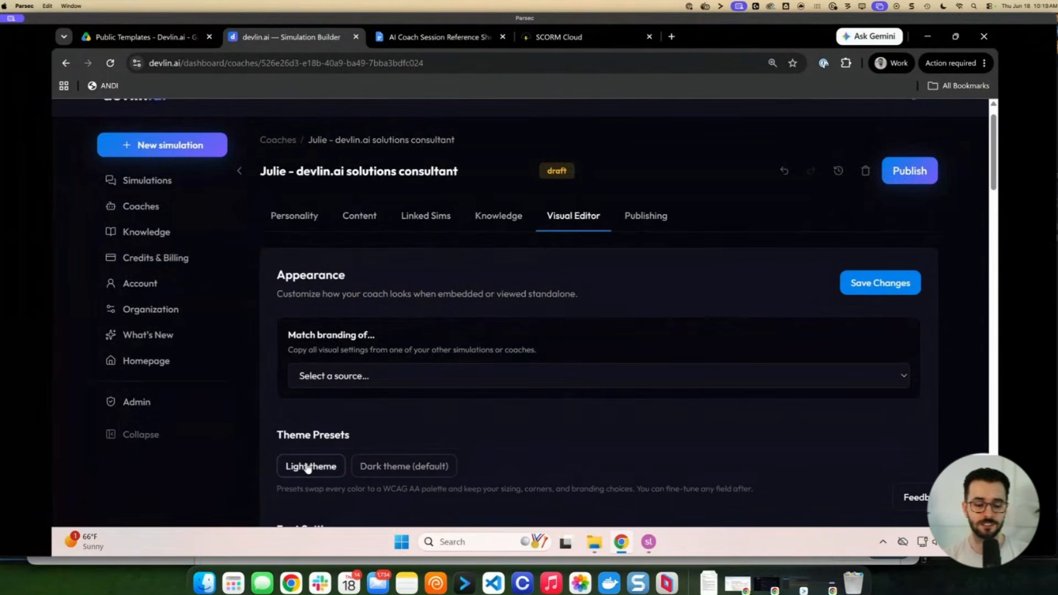
left_click(865, 283)
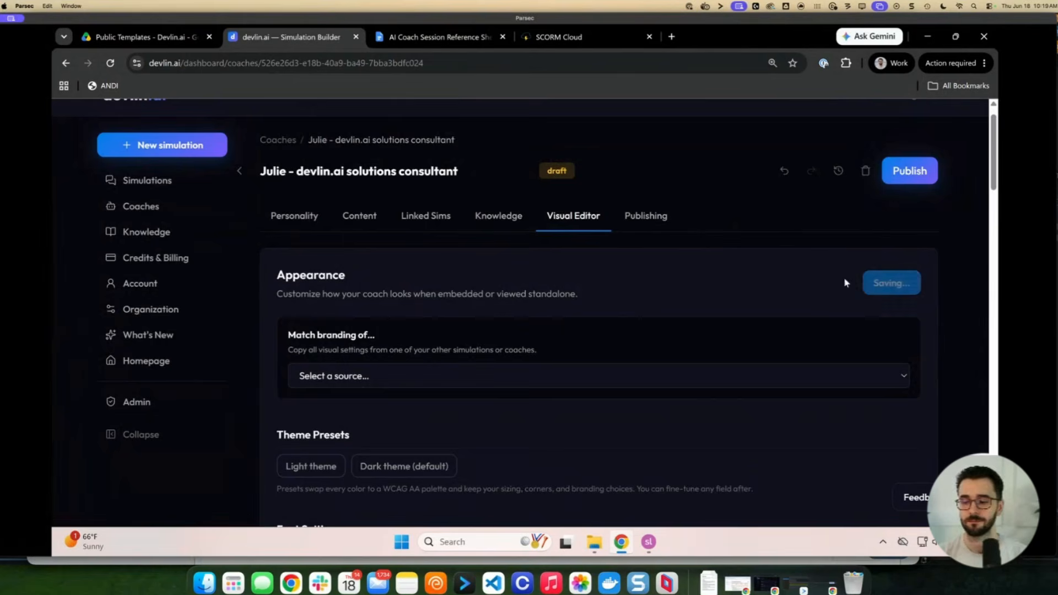
left_click(900, 182)
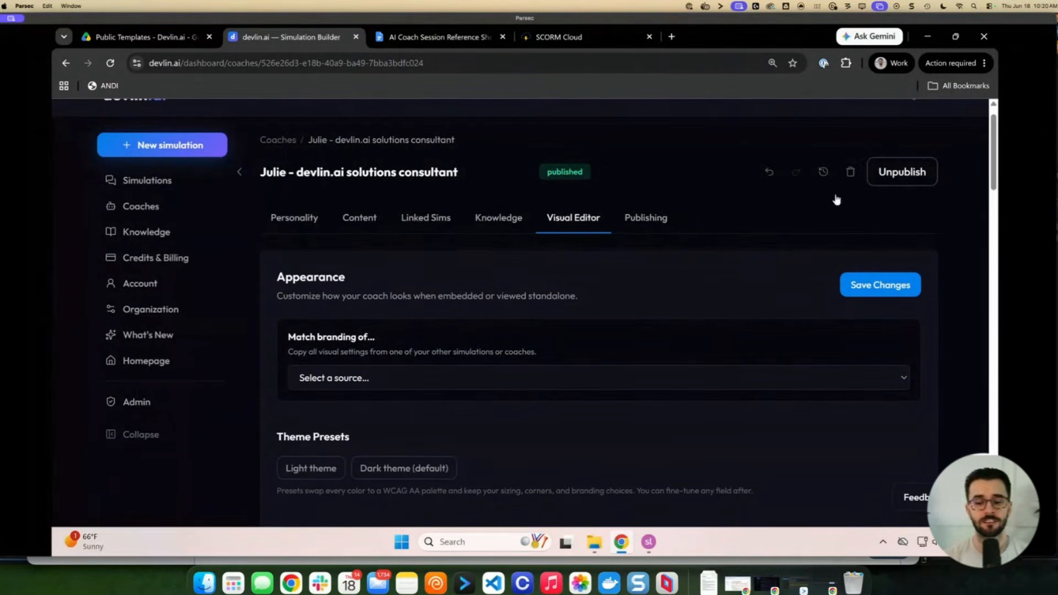
Copy the coach's Storyline 360 embed URL and bring the Storyline course window forward
left_click(651, 228)
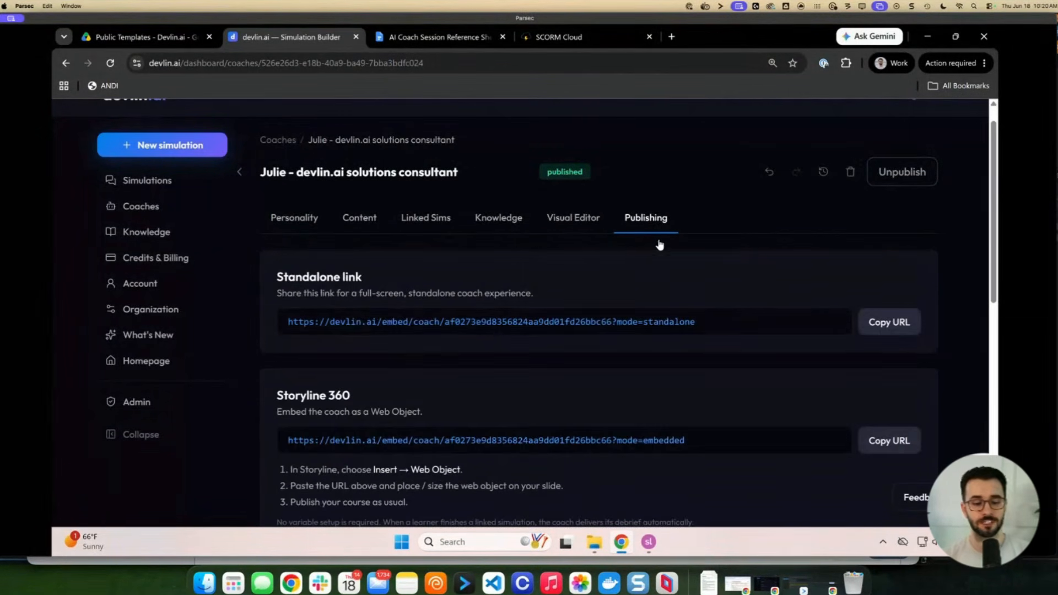
scroll(551, 331, "down", 1)
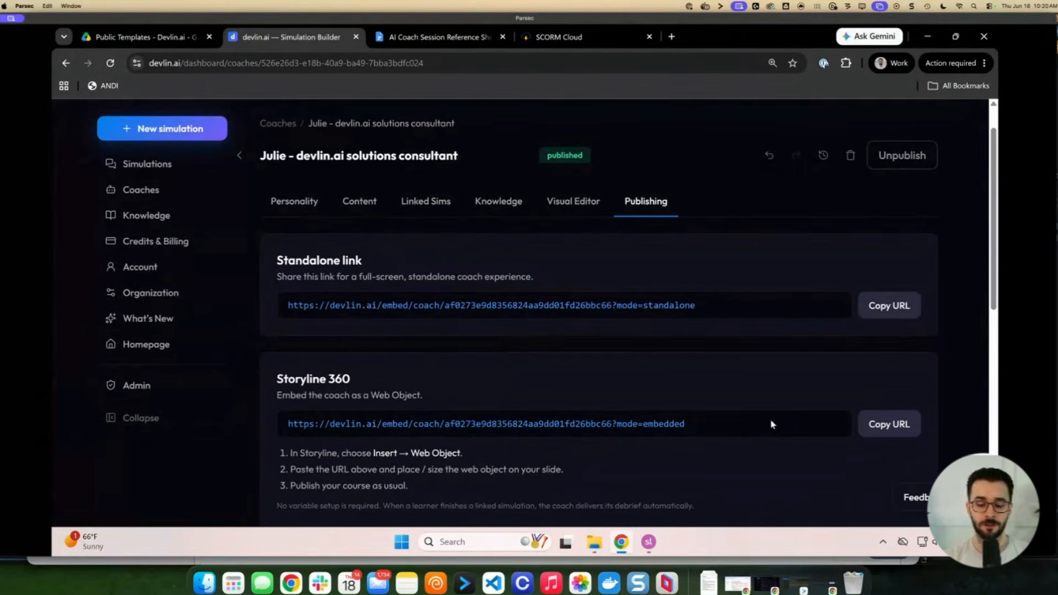
left_click(884, 430)
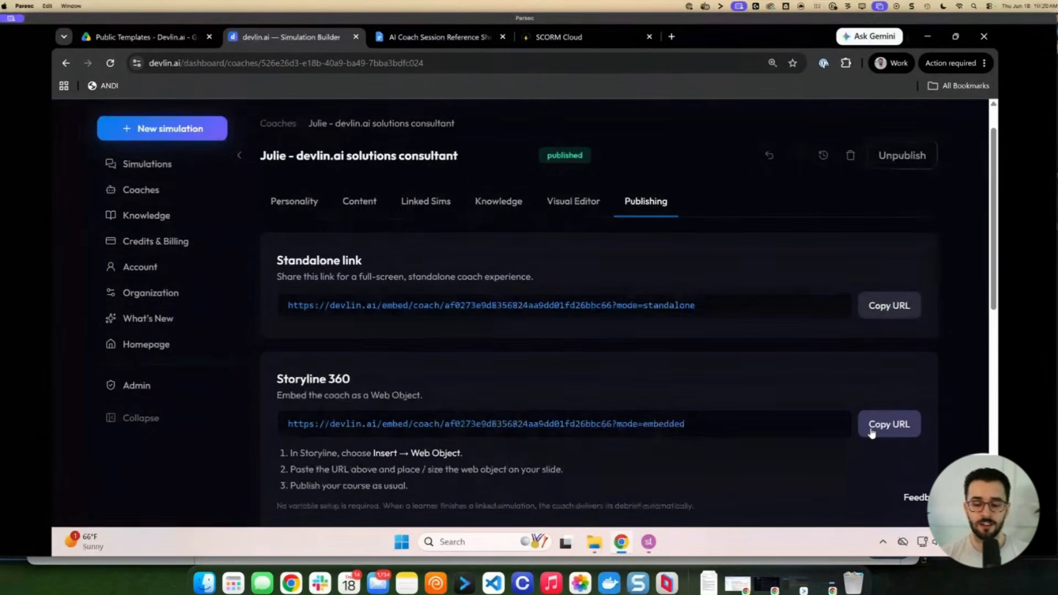
left_click(872, 433)
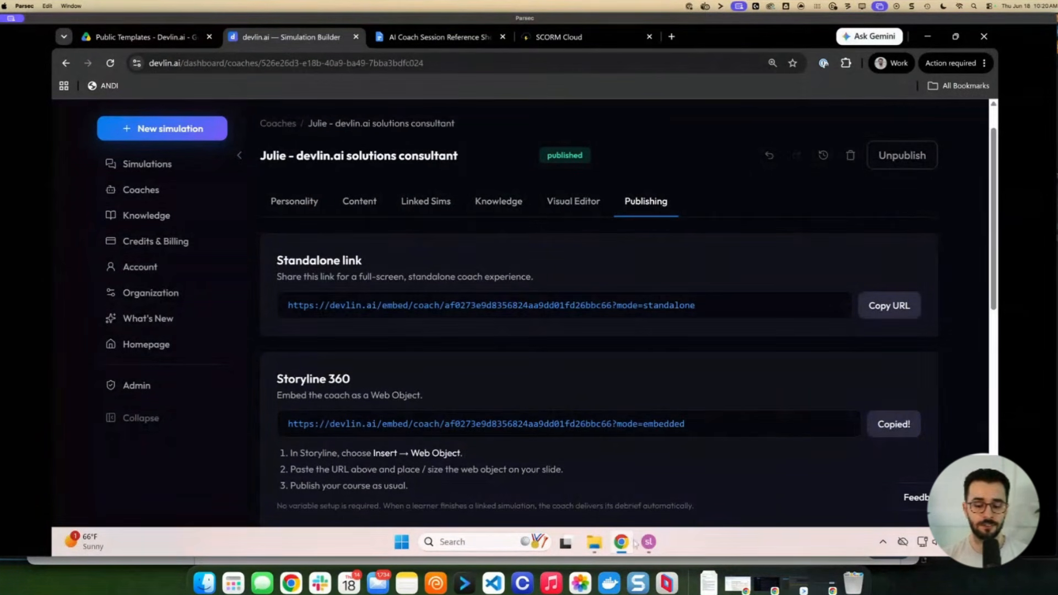
mouse_move(649, 542)
left_click(685, 495)
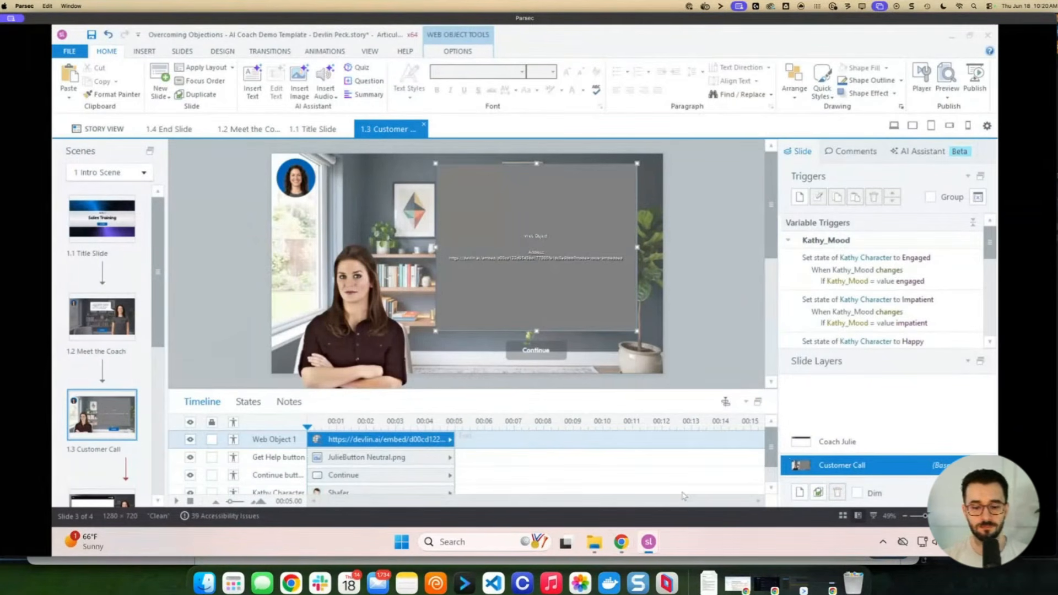
On the Coach Julie layer, insert a web object using the pasted coach embed URL
left_click(856, 442)
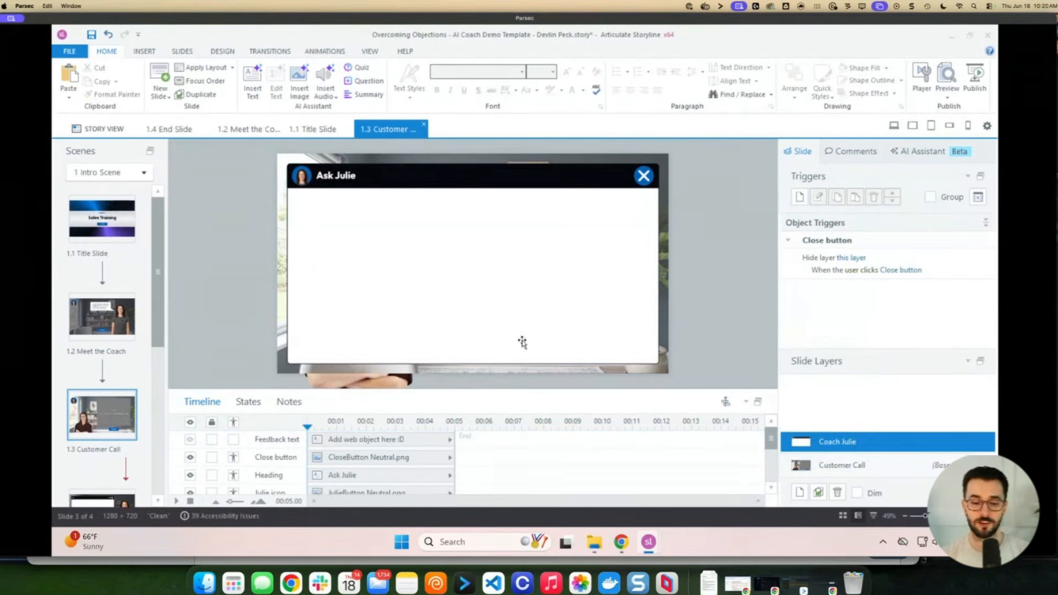
left_click(835, 467)
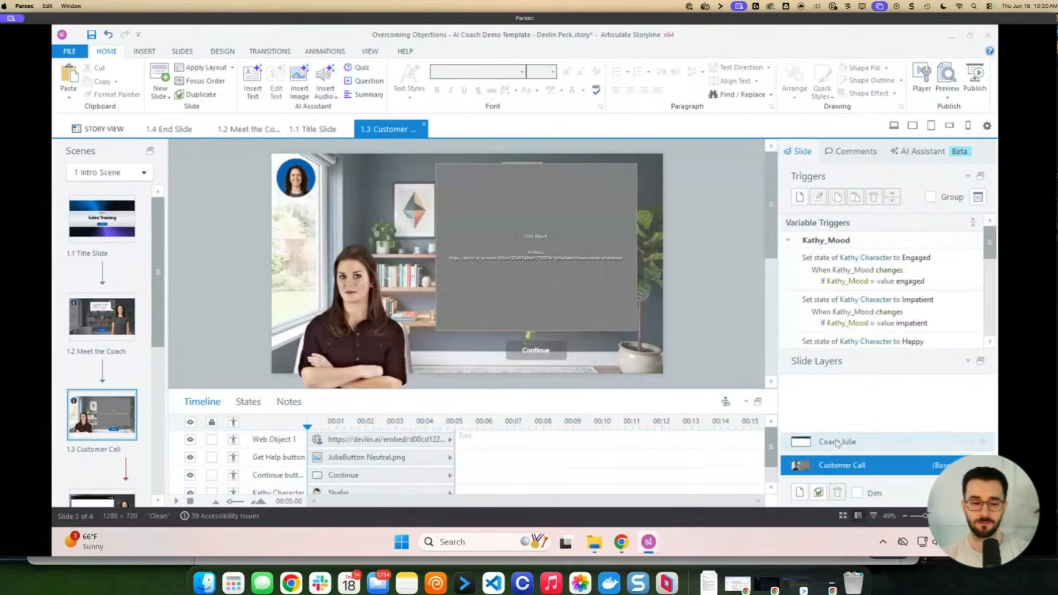
left_click(296, 178)
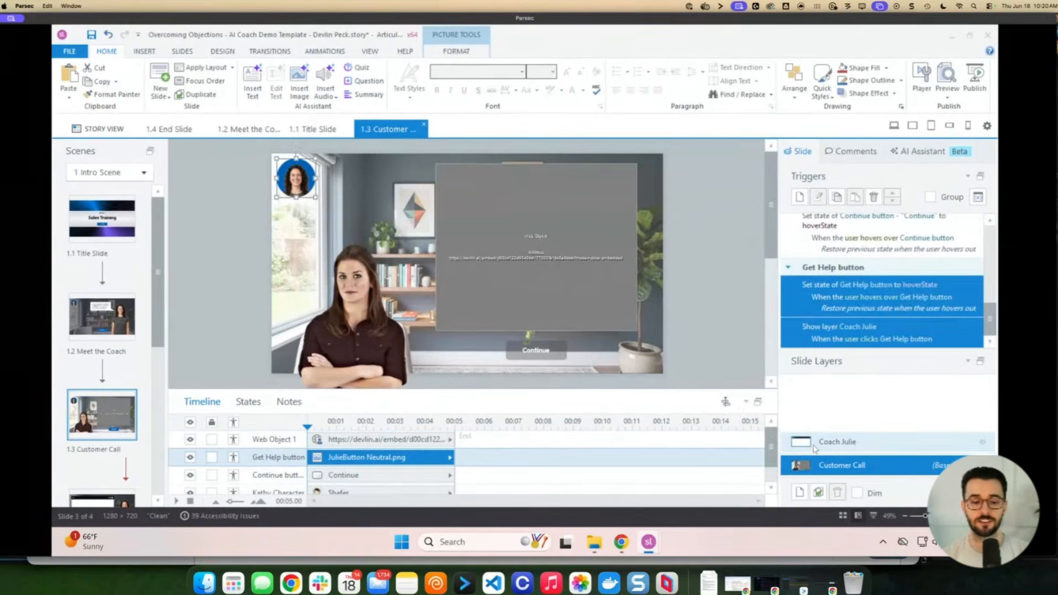
left_click(797, 440)
left_click(145, 52)
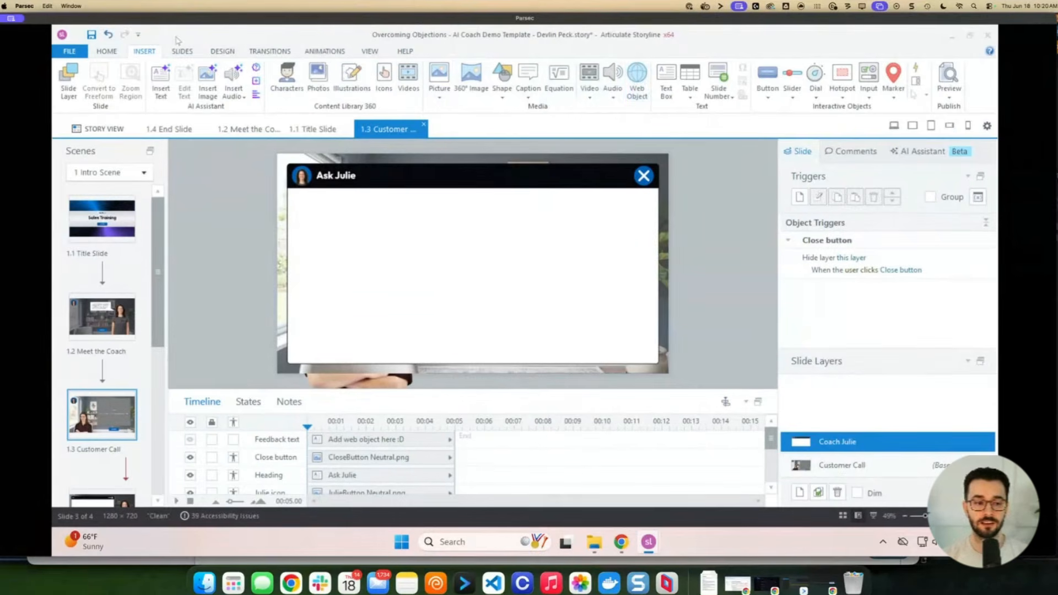
left_click(639, 84)
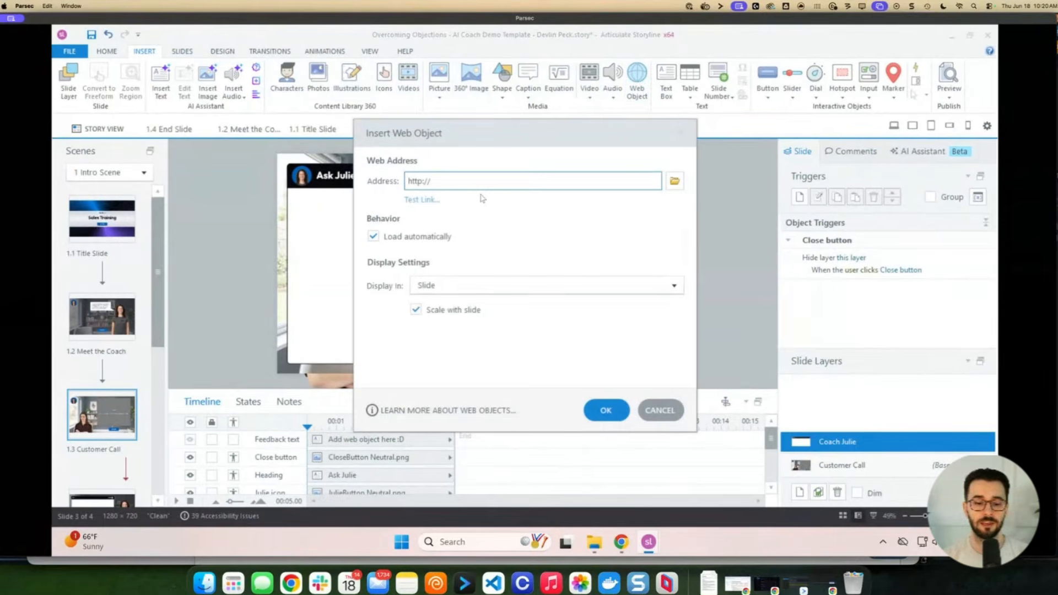
key("ctrl+v")
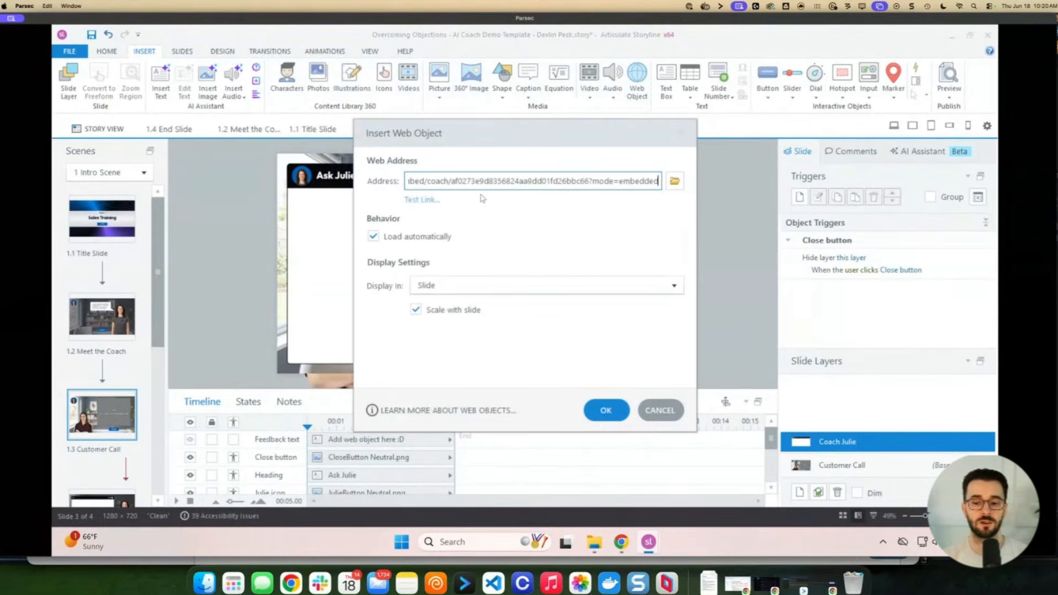
left_click(613, 413)
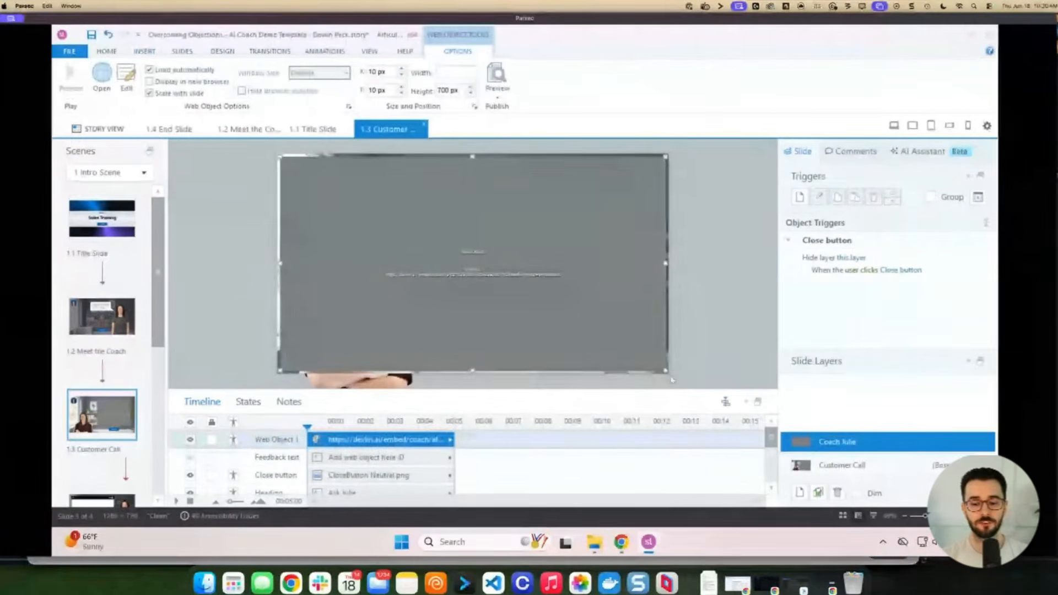
Size and position the web object to 1179×542 inside the Ask Julie panel
left_click_drag(663, 370, 579, 331)
left_click_drag(490, 277, 535, 309)
left_click_drag(629, 366, 652, 348)
left_click_drag(594, 298, 561, 300)
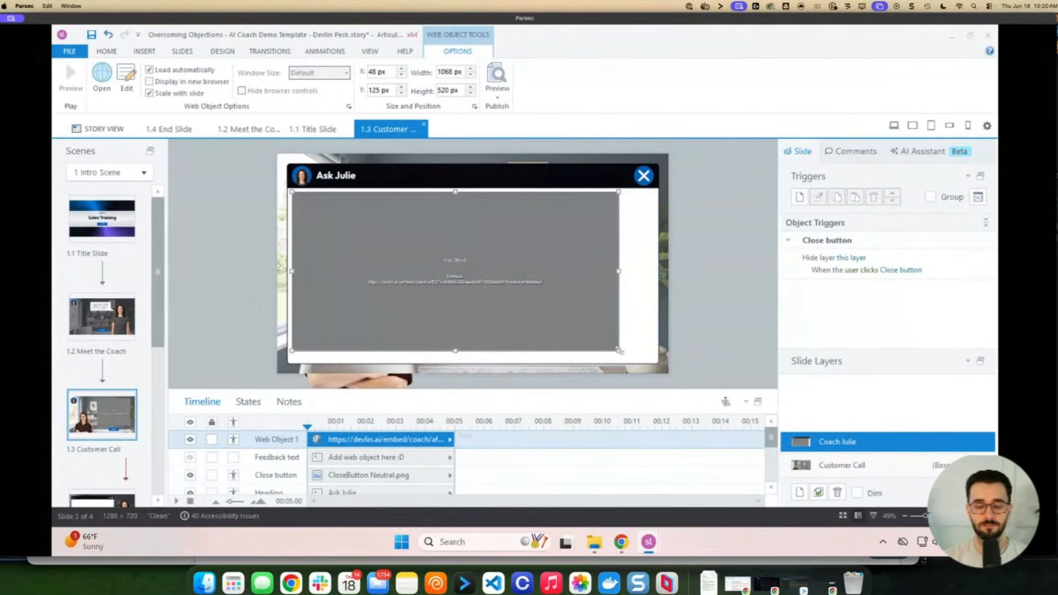
left_click_drag(619, 350, 653, 359)
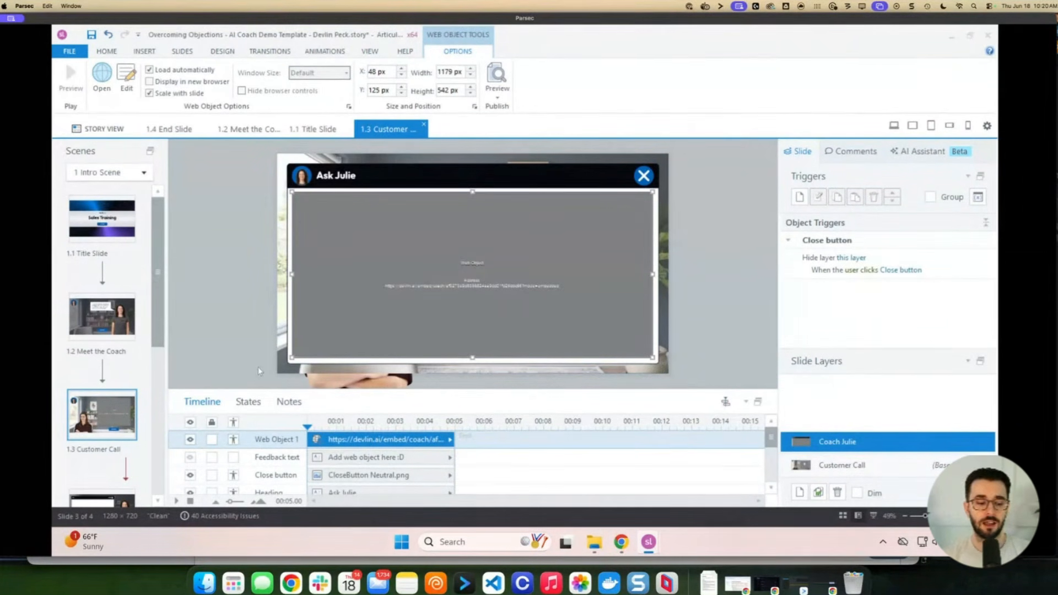
scroll(162, 362, "down", 2)
scroll(162, 362, "down", 1)
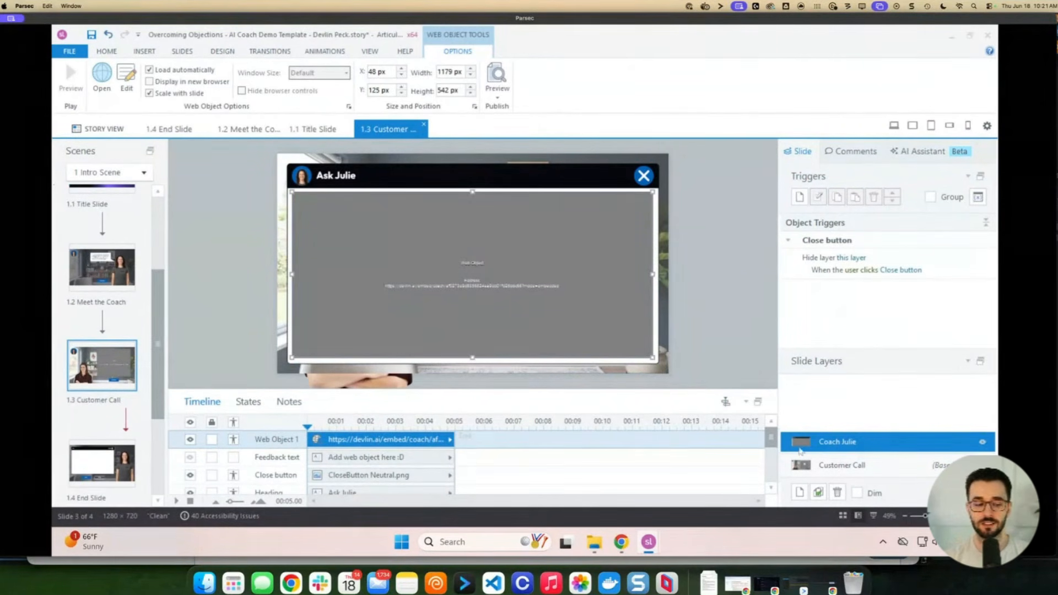
scroll(104, 457, "down", 1)
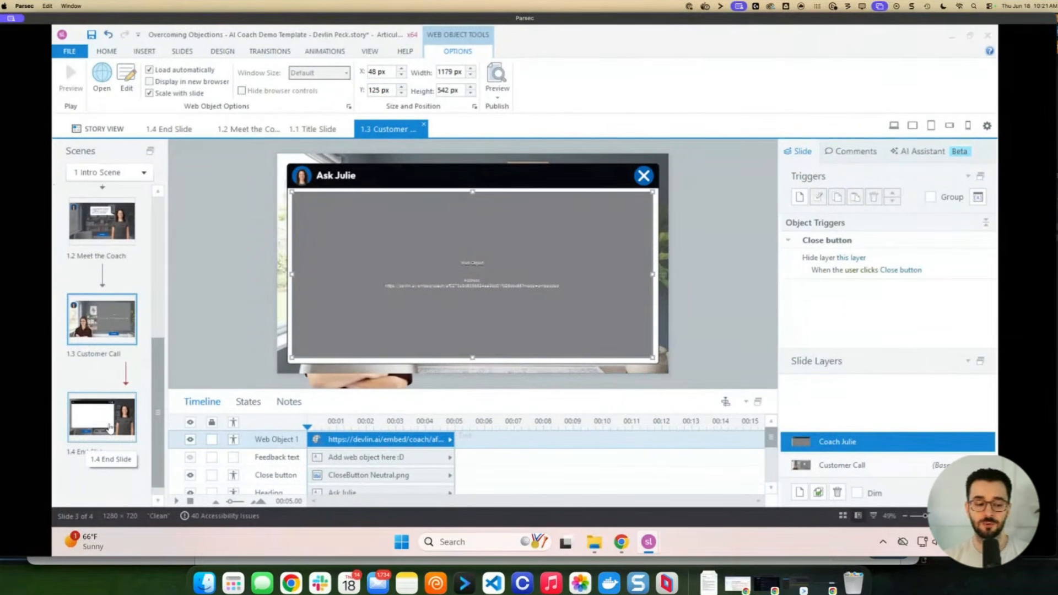
Open the 1.4 End Slide and hide the Sim Feedback text box
left_click(109, 428)
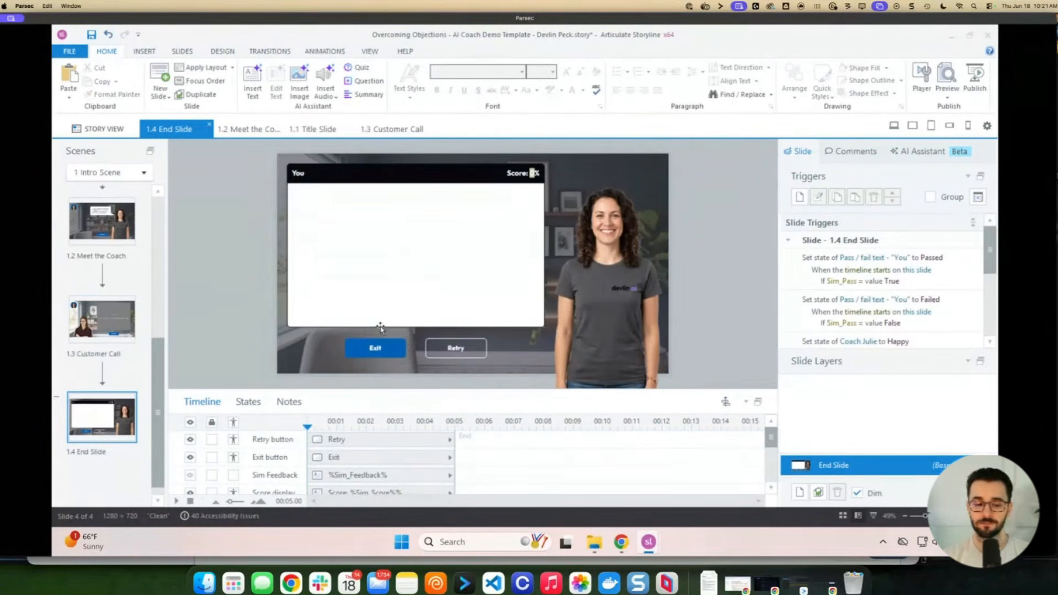
left_click(366, 475)
left_click(190, 475)
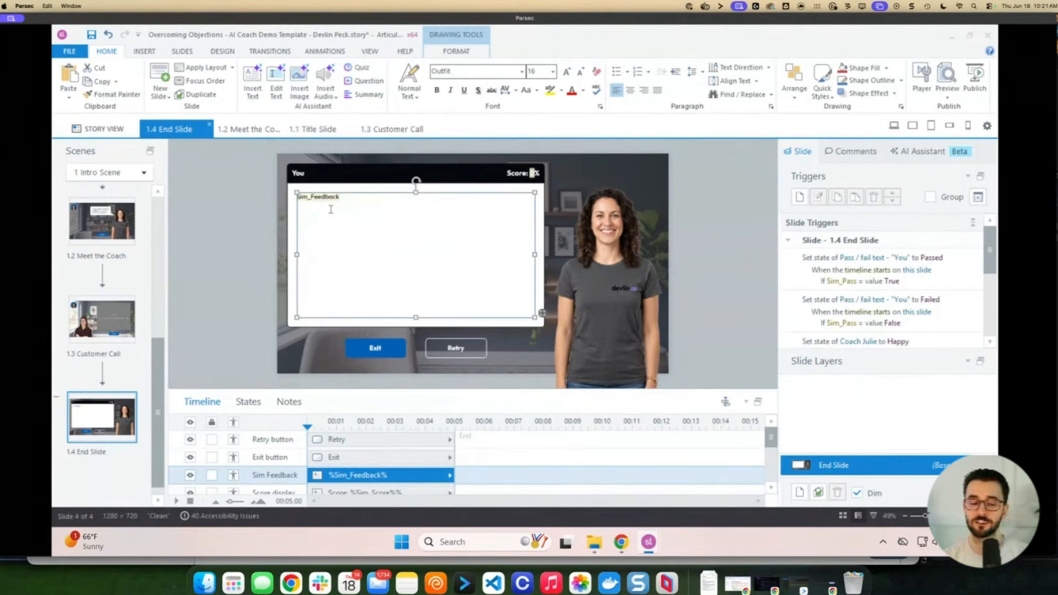
left_click(190, 477)
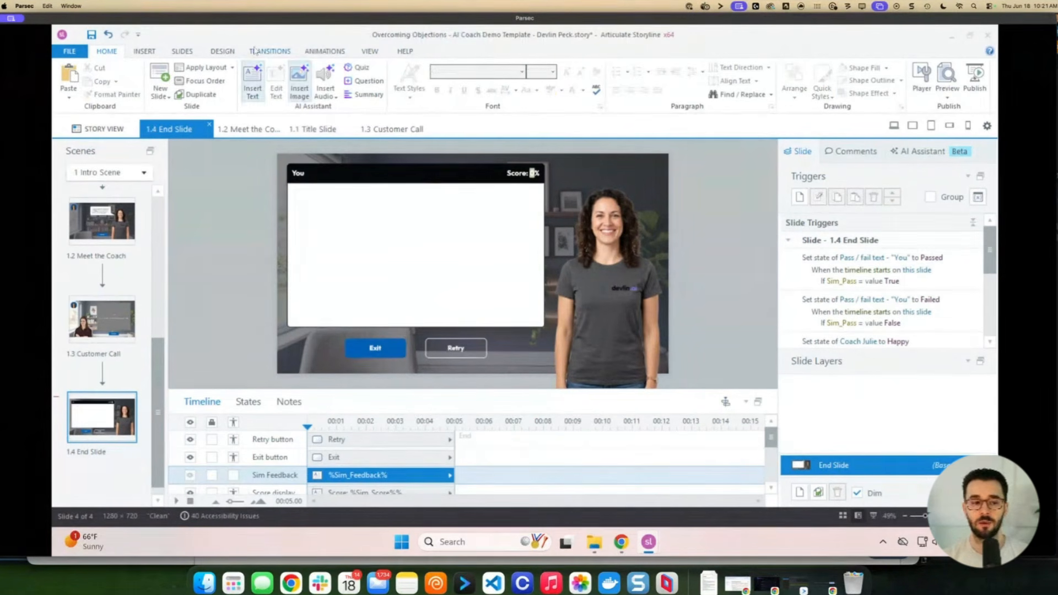
Insert a coach web object from the embed URL, sized 804×440 over the feedback box
left_click(145, 53)
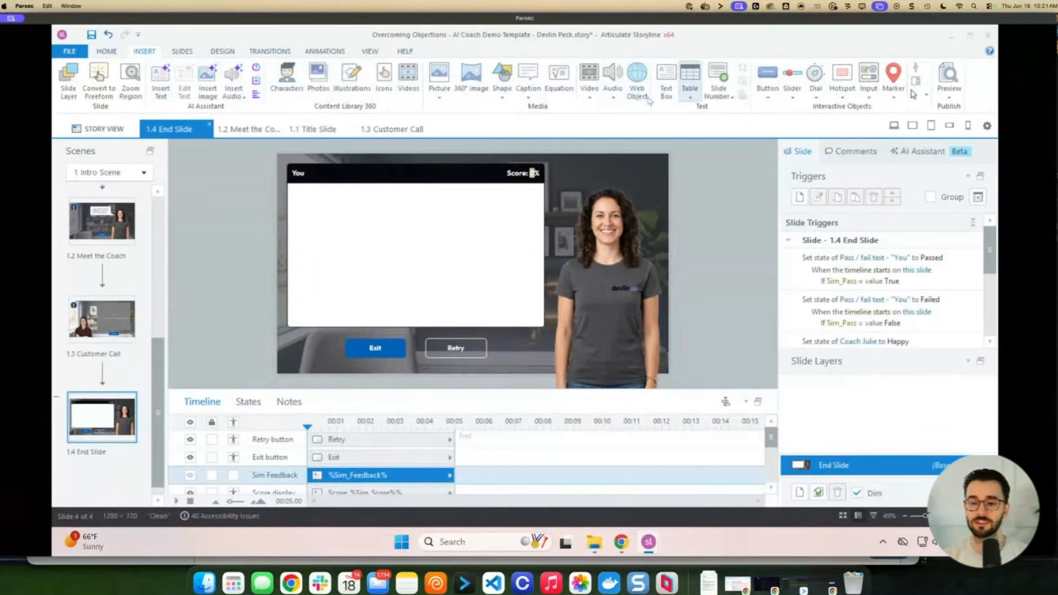
left_click(637, 83)
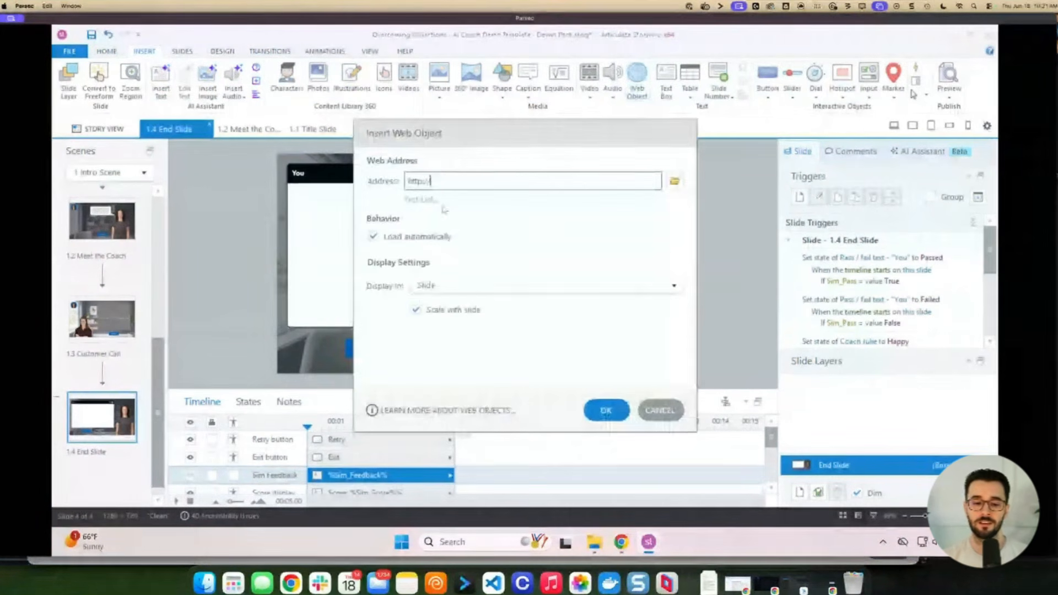
key("ctrl+v")
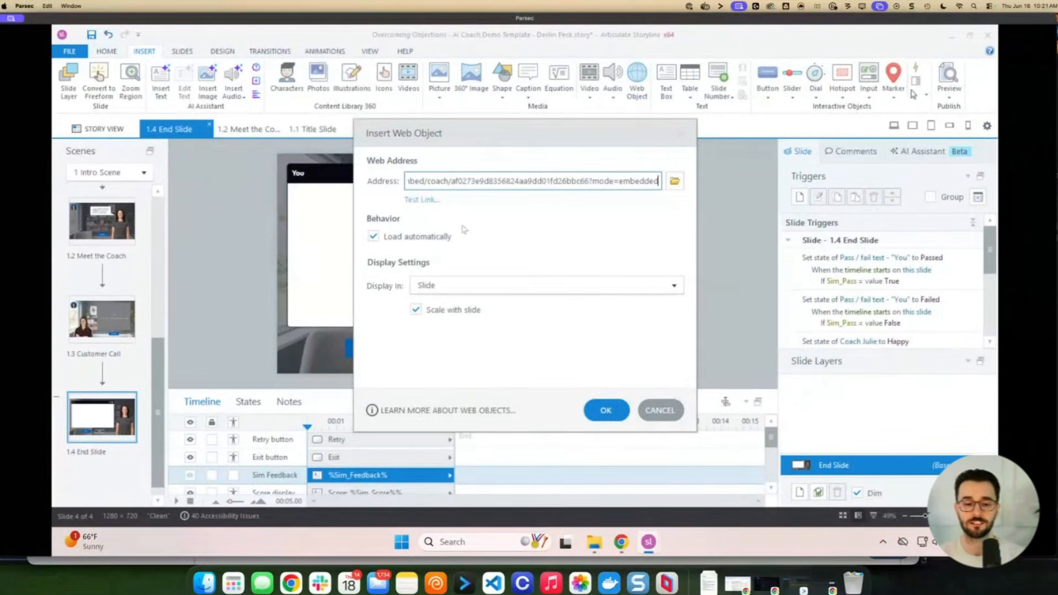
left_click(607, 410)
left_click_drag(665, 372, 518, 289)
left_click_drag(477, 242, 478, 263)
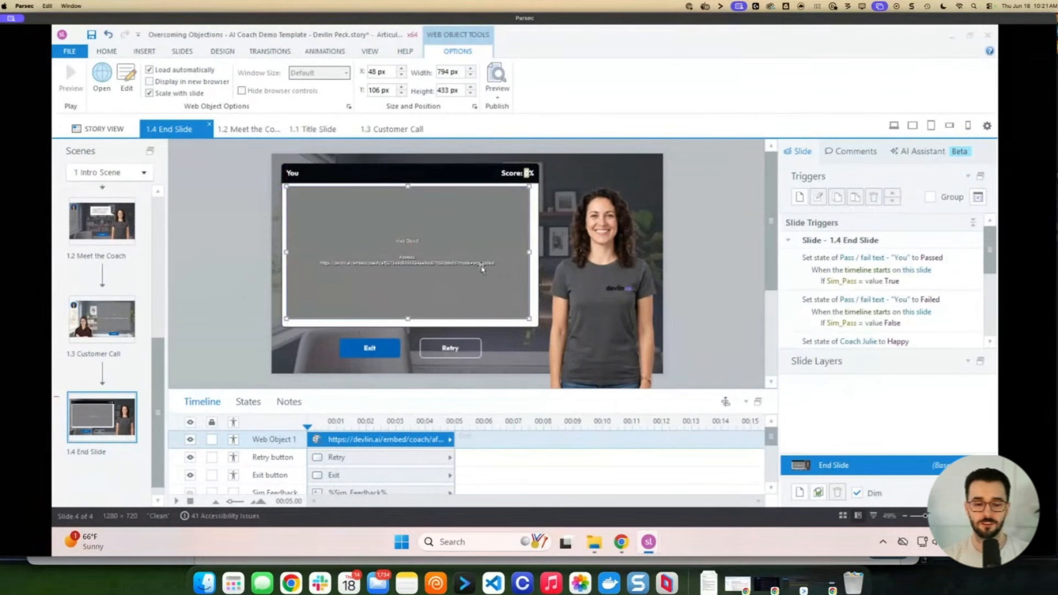
left_click_drag(529, 319, 531, 321)
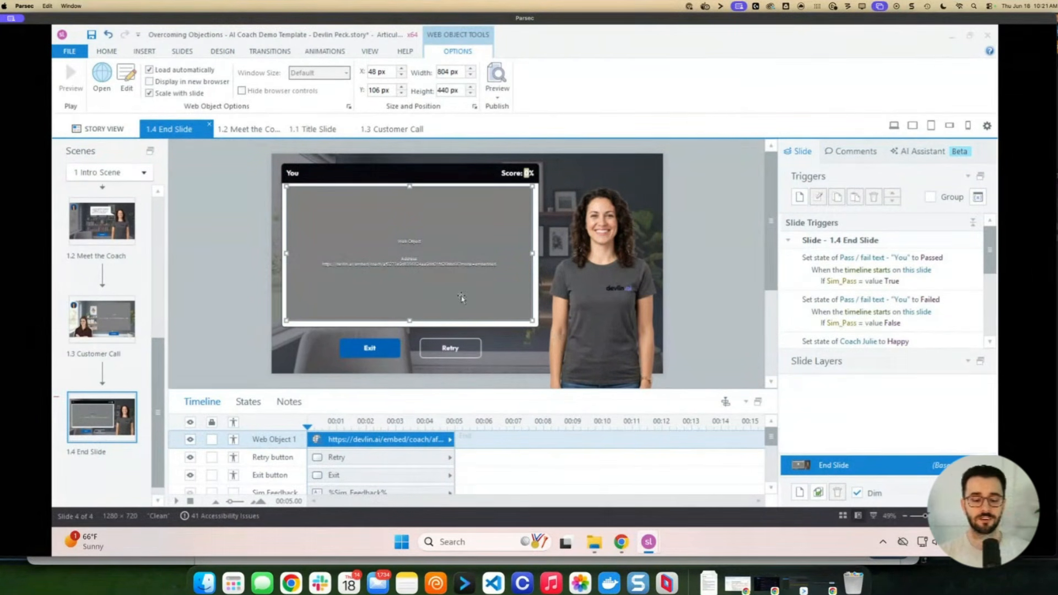
Return to Storyline from the devlin.ai publishing page and save the project
left_click(621, 542)
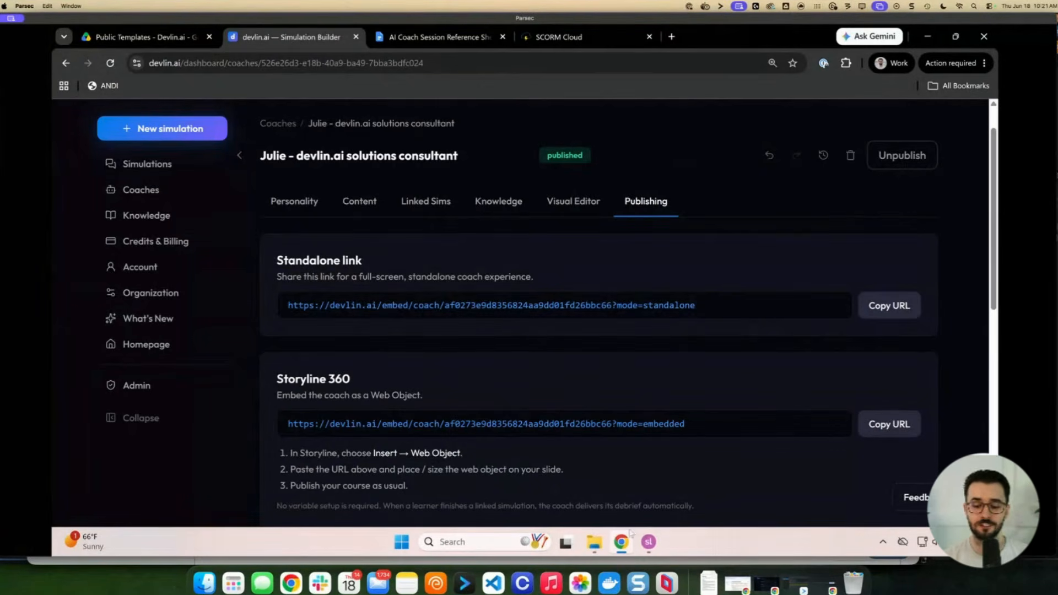
mouse_move(649, 545)
mouse_move(685, 505)
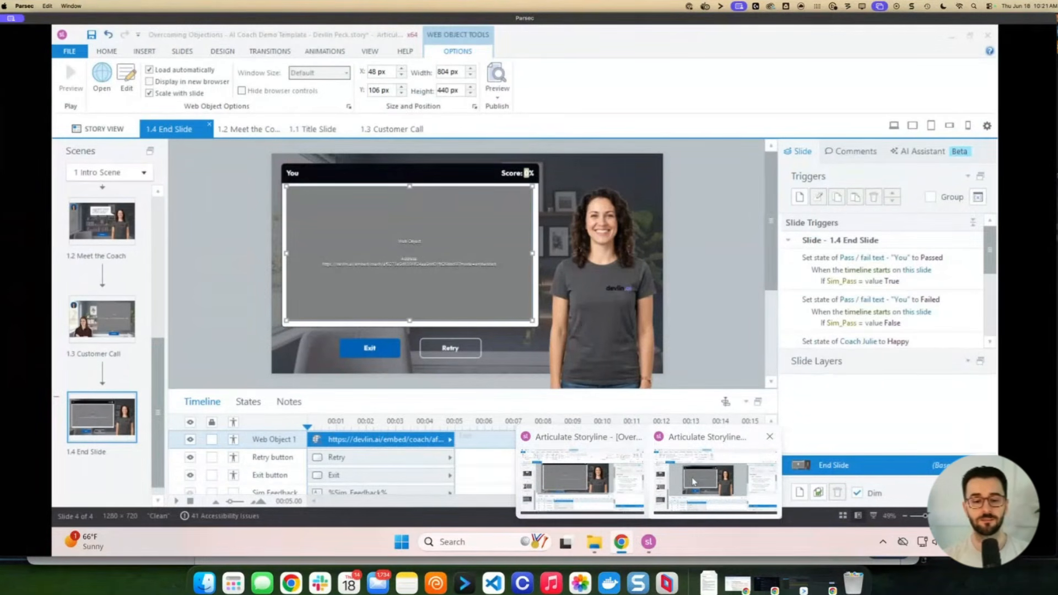
left_click(693, 482)
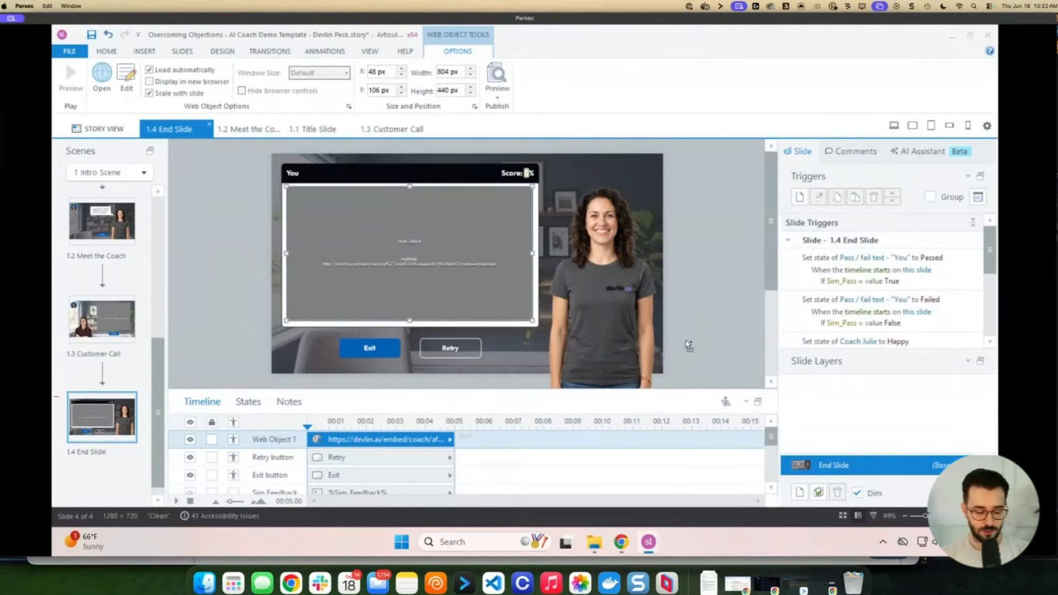
key("ctrl+s")
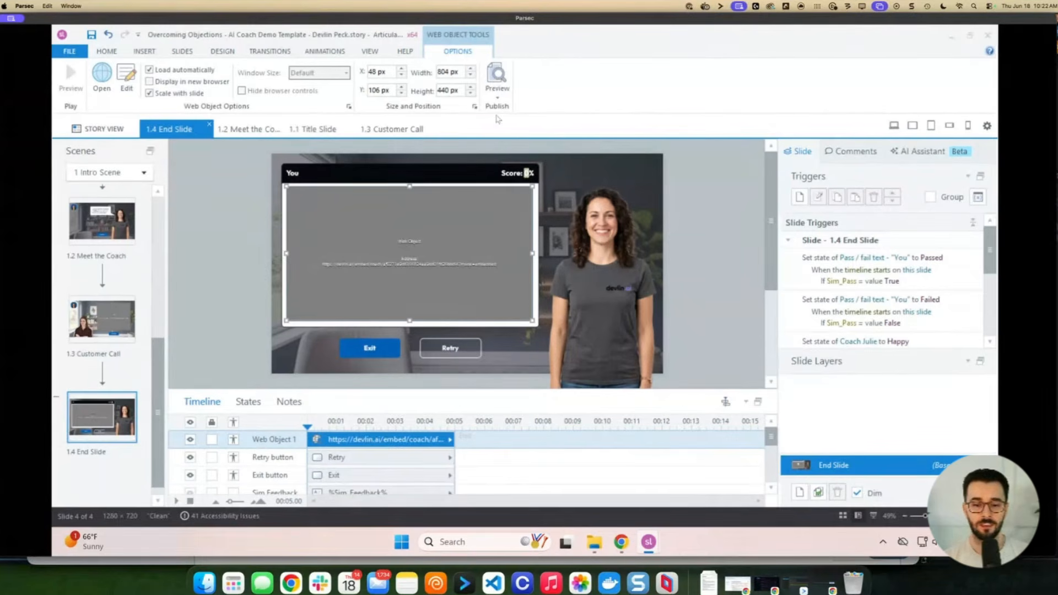
Publish the Overcoming Objections AI Coach Demo course to Review 360
left_click(497, 98)
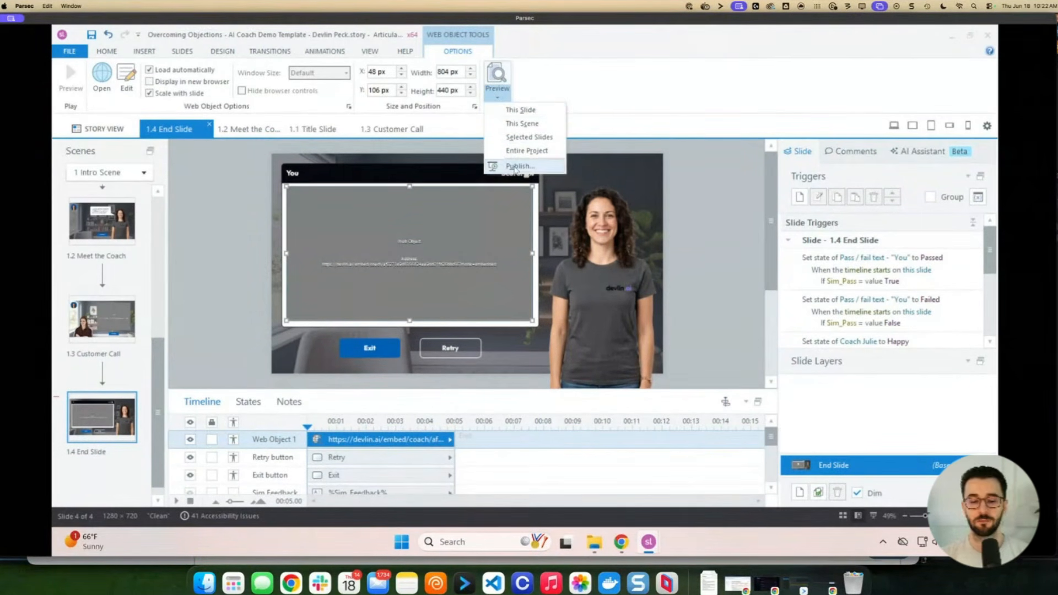
left_click(516, 167)
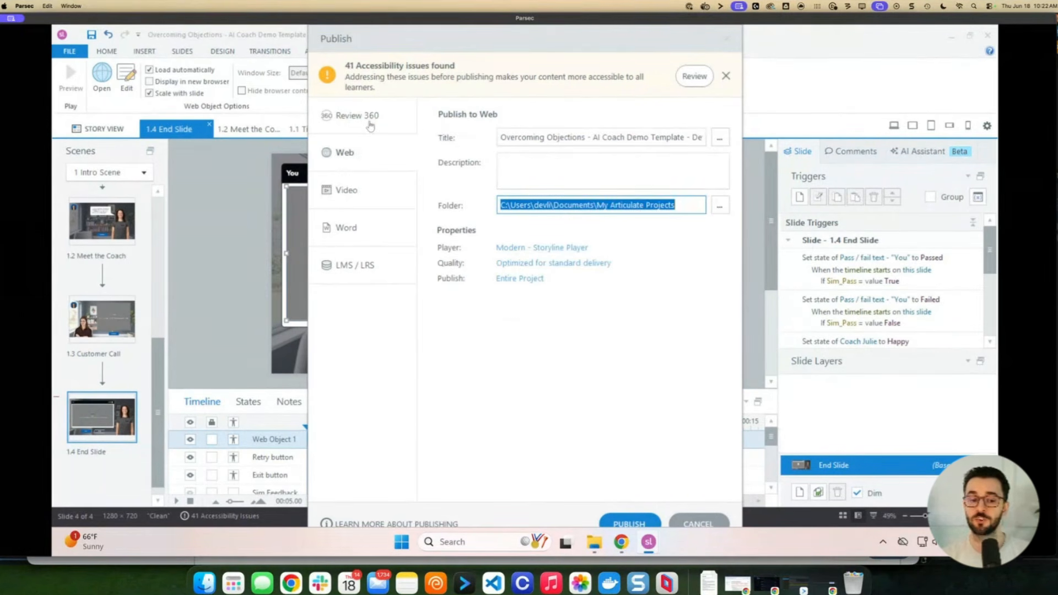
left_click(370, 126)
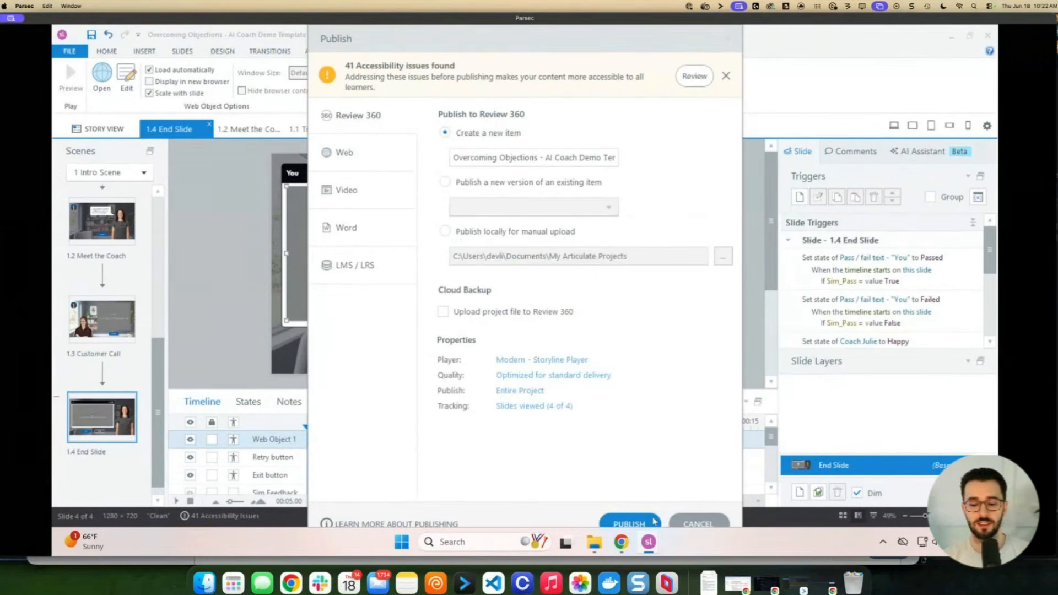
left_click(631, 522)
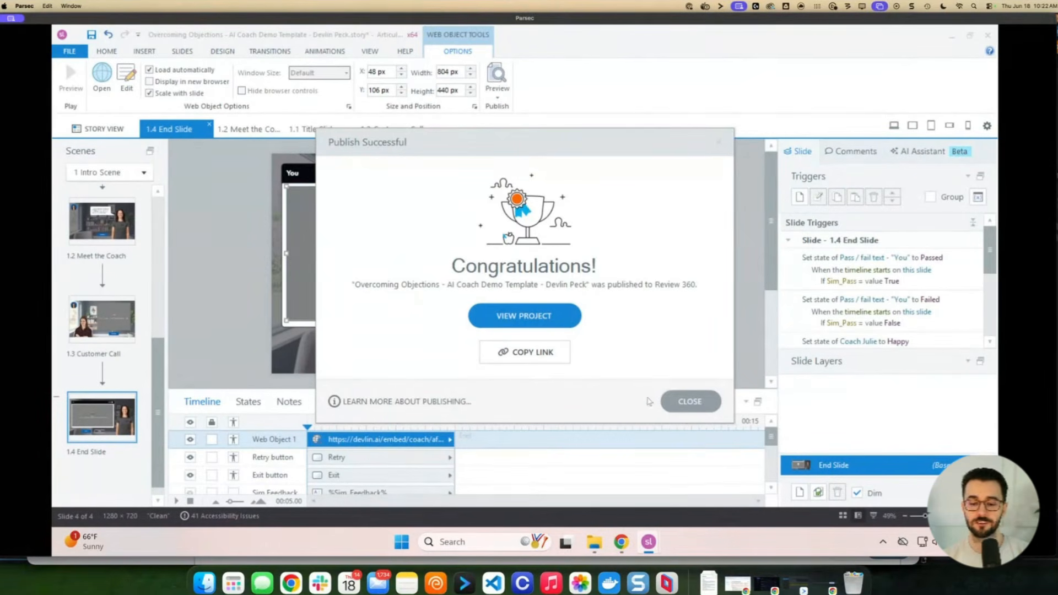
Load the Review 360 link in a new browser tab and advance to Kathy's call
key("super+Tab")
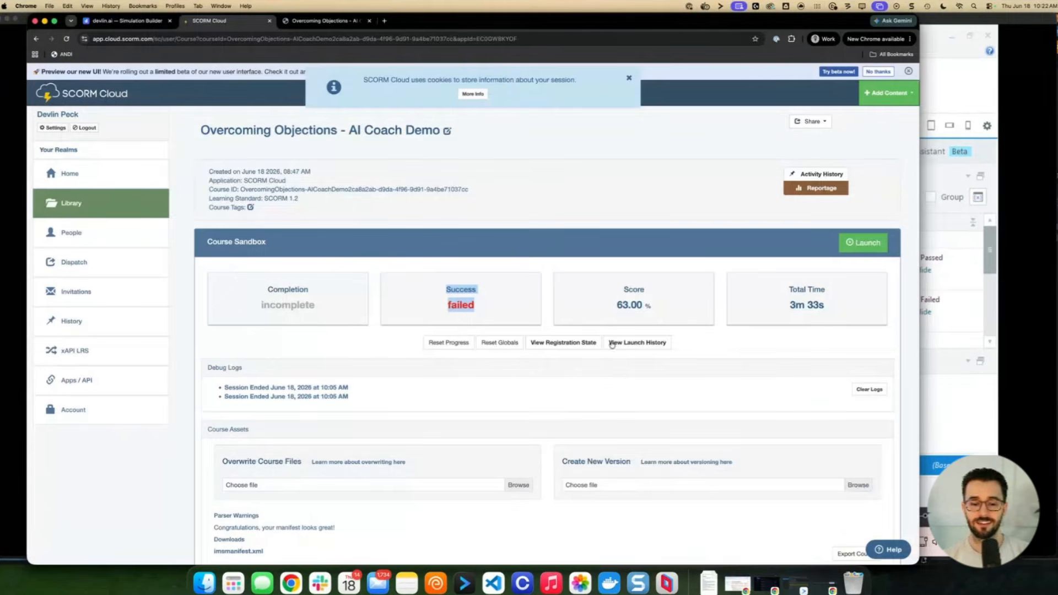
left_click(384, 21)
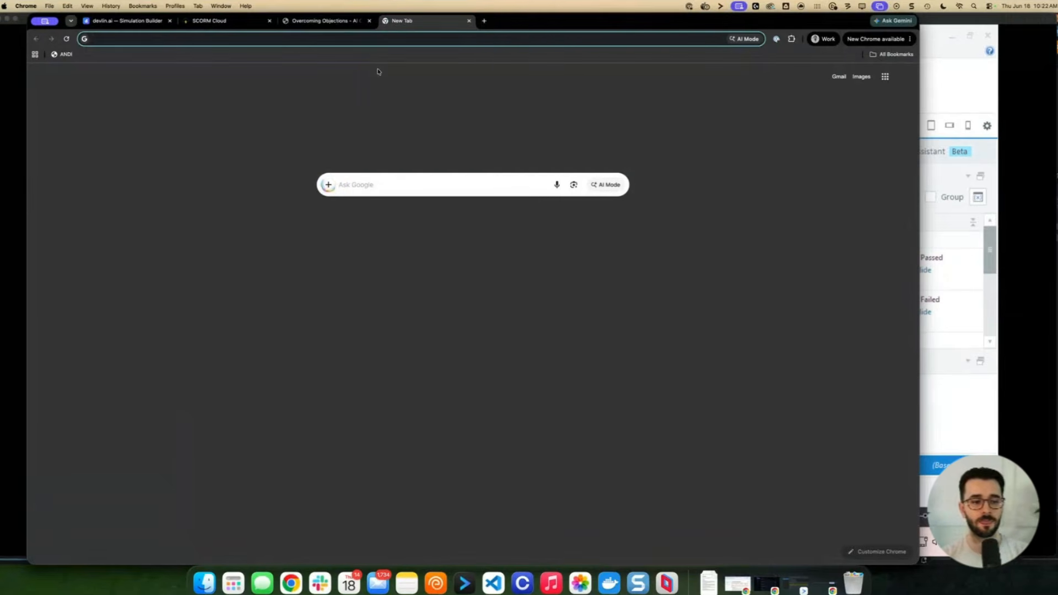
key("Return")
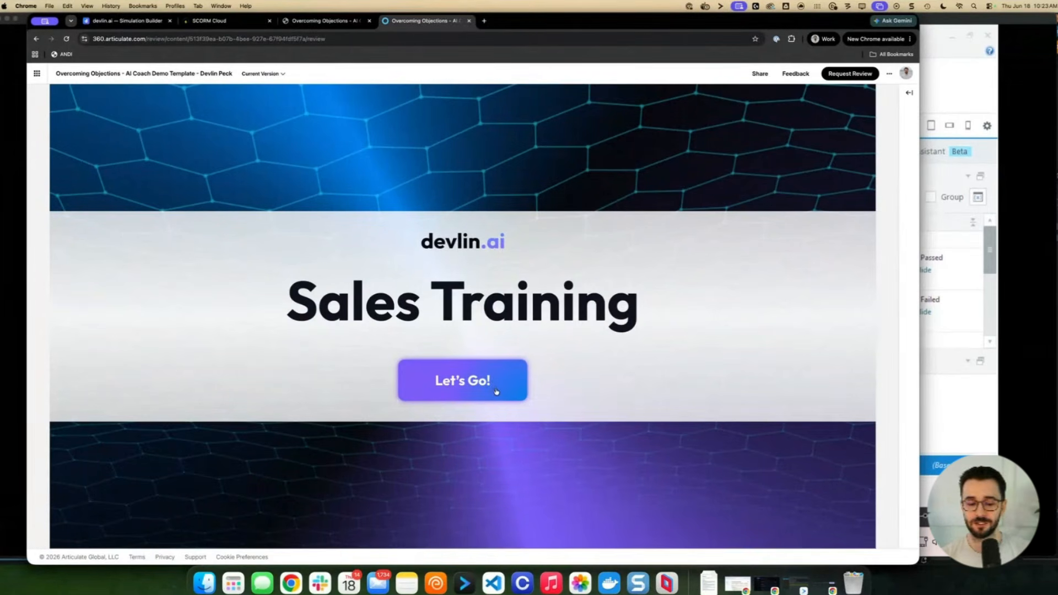
left_click(496, 390)
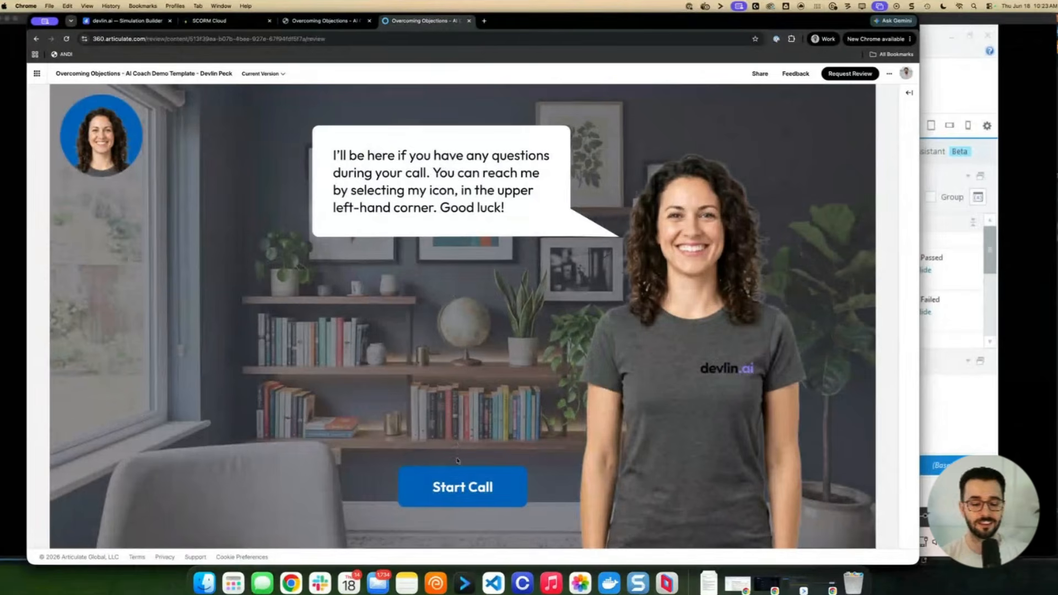
left_click(496, 488)
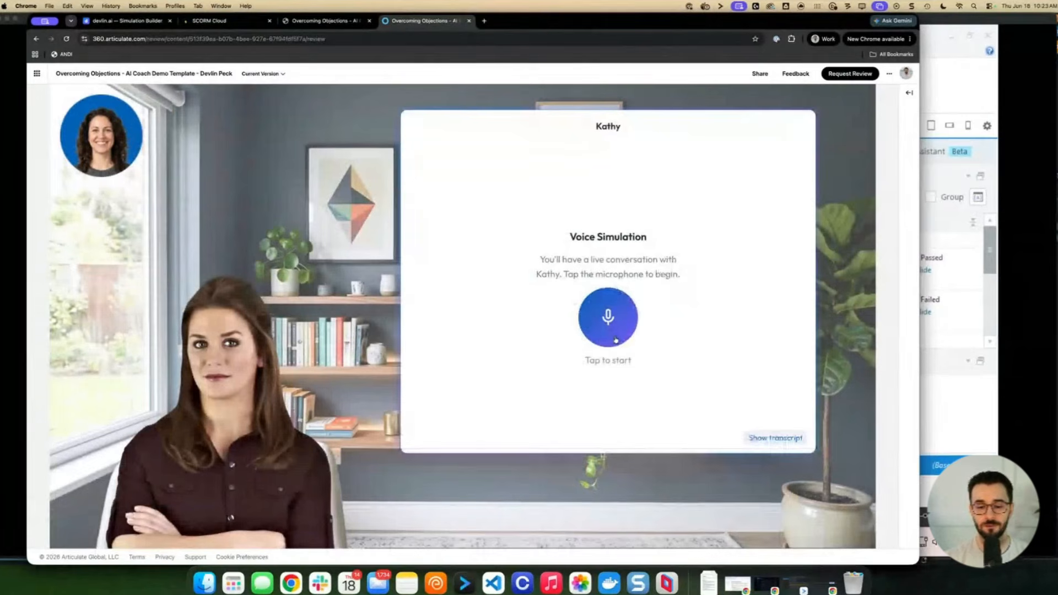
Start the live voice session with Kathy, allow the microphone, and open Julie's Ask Julie coach panel
left_click(615, 340)
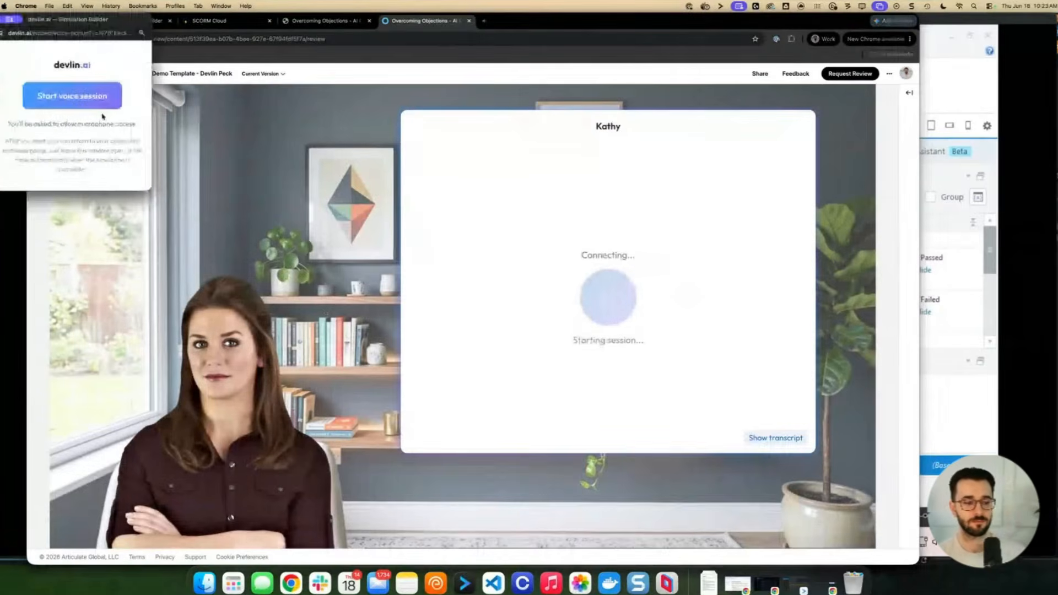
left_click(95, 93)
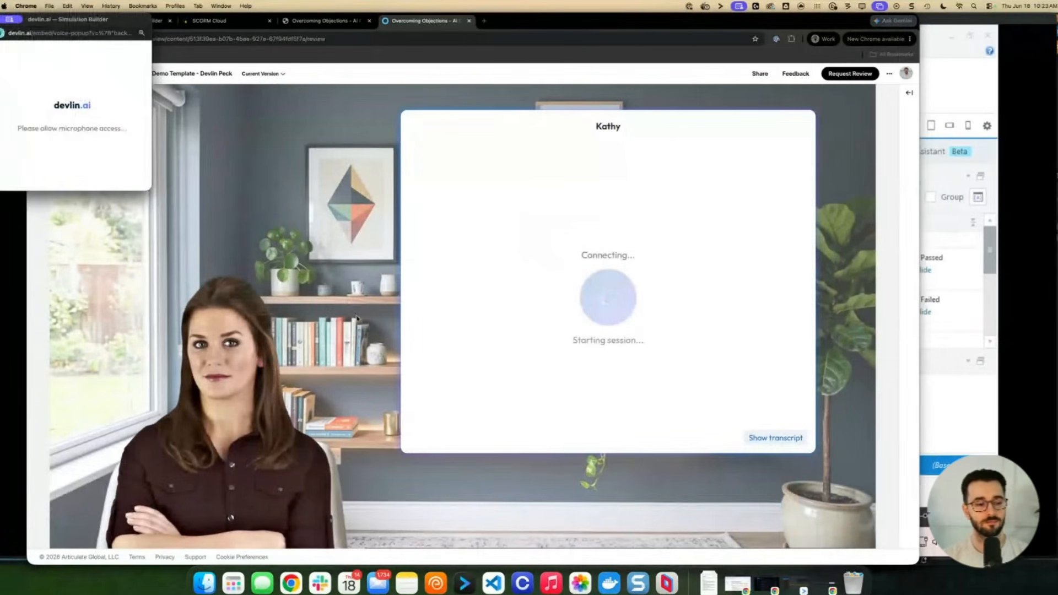
left_click(346, 332)
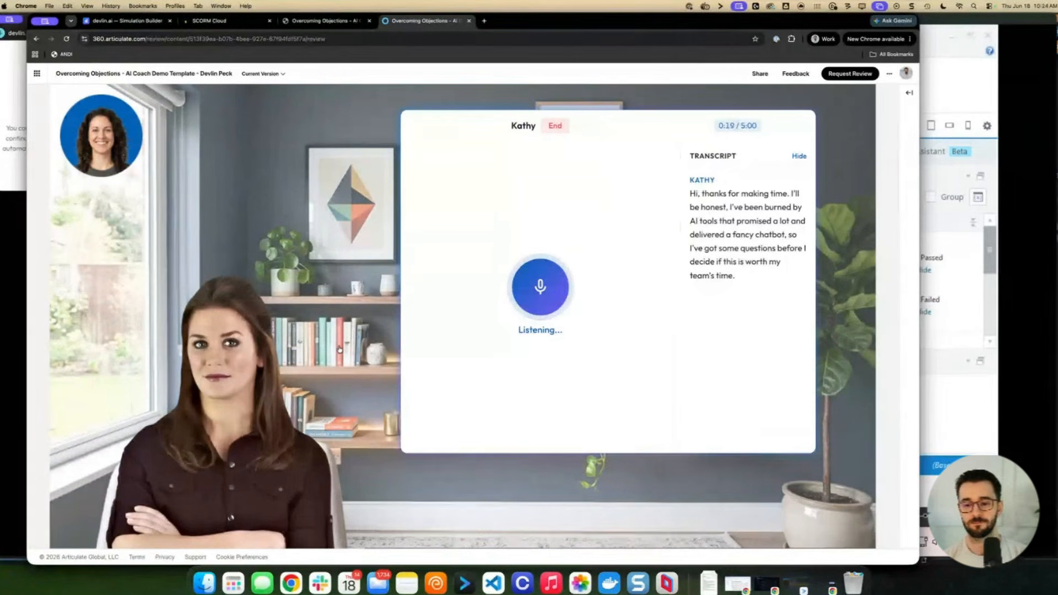
left_click(118, 136)
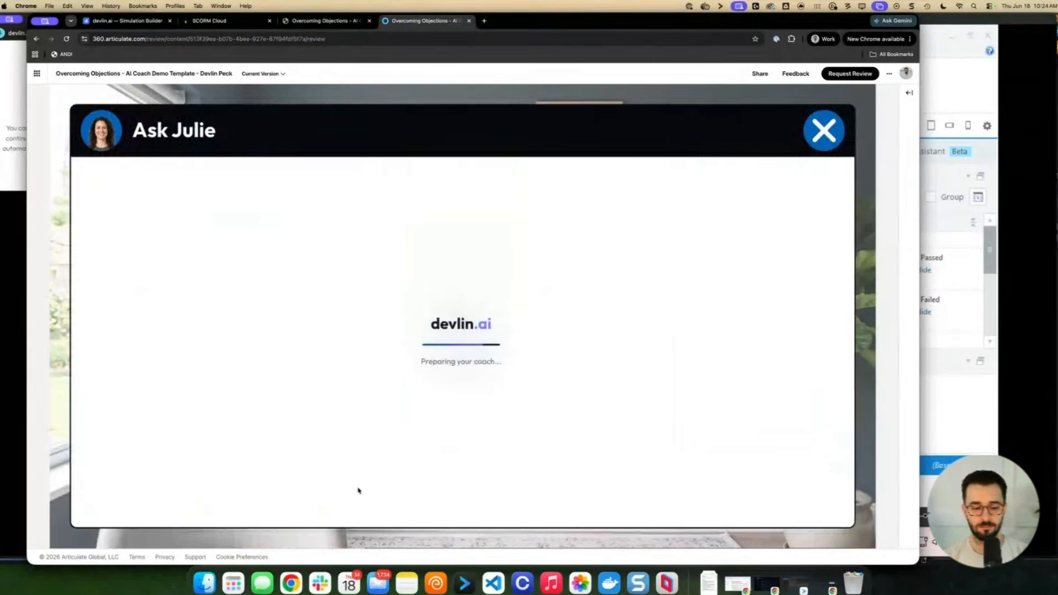
Send Julie three messages: 'Am i off to a good start?', 'Ok, I did' and 'ANy tips for me?'
type("Am i of")
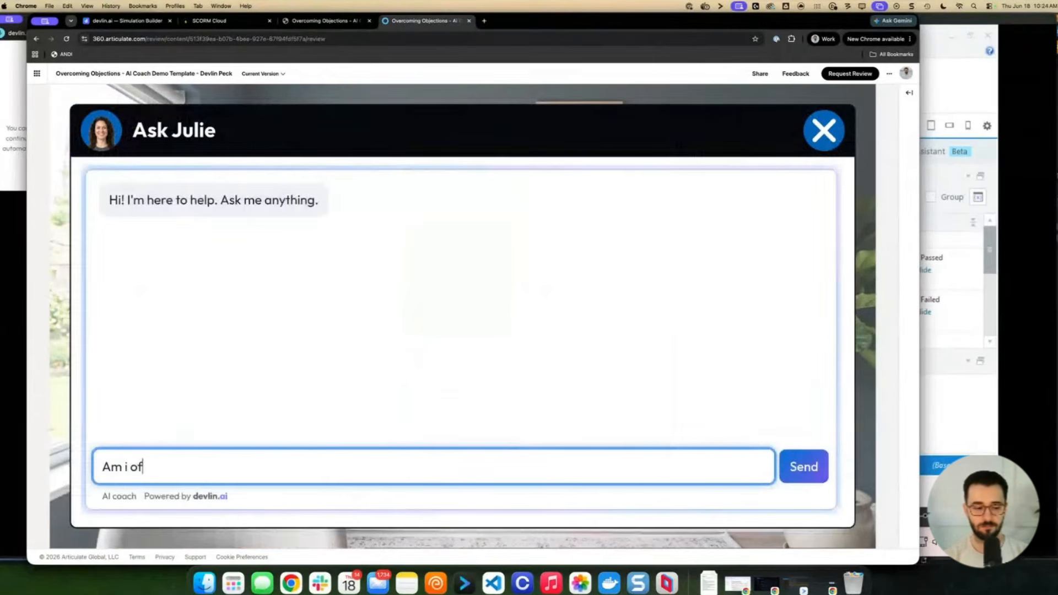
type("f to a good start?")
key("Return")
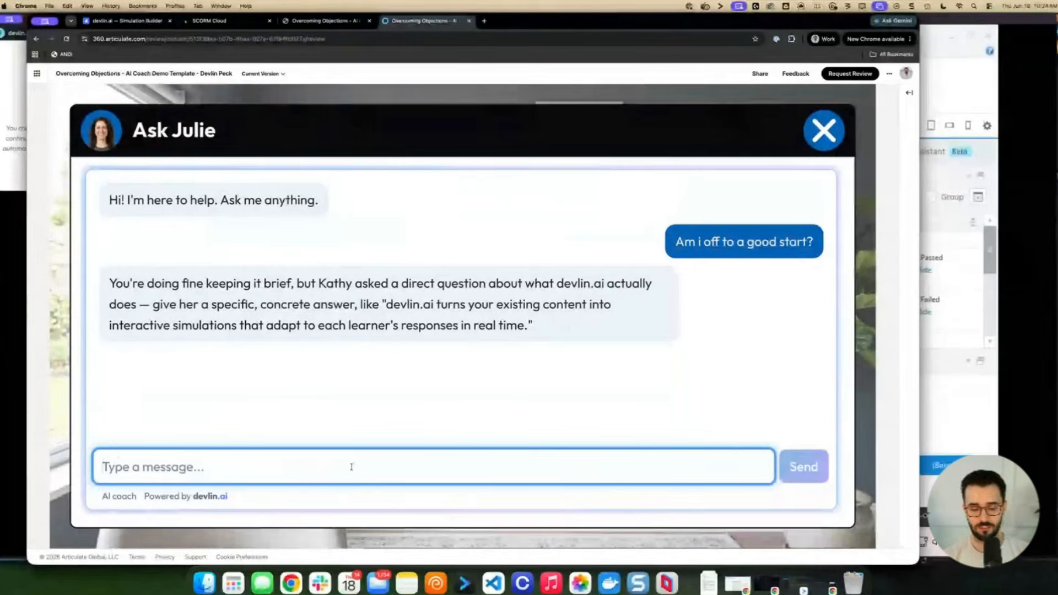
type("Ok, I did")
key("Return")
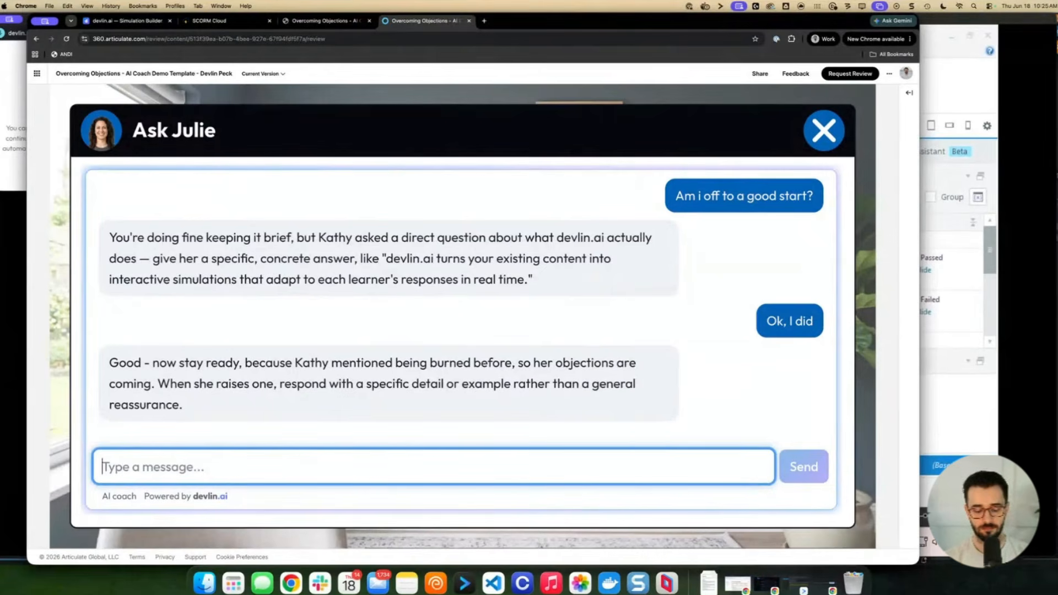
type("Am")
key("BackSpace")
key("BackSpace")
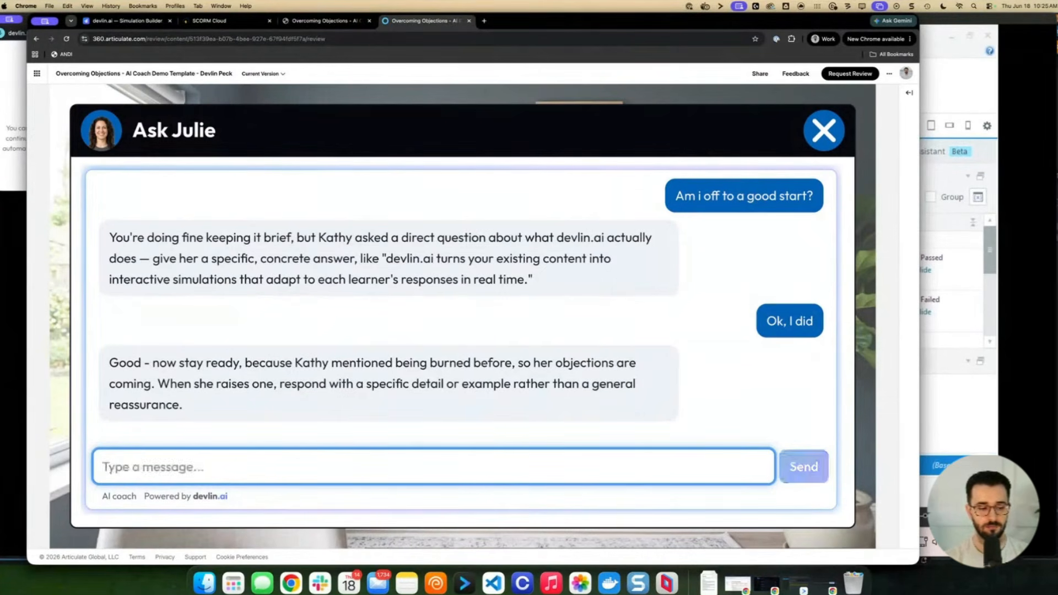
type("ANy tips for me?")
key("Return")
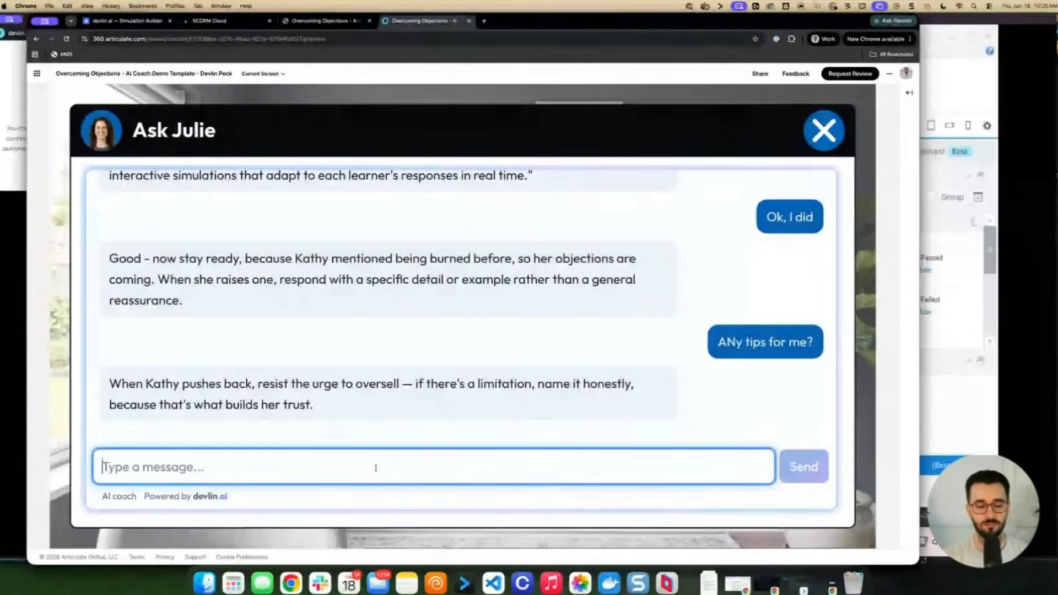
Ask Julie 'How is devlin.ai different from branching scenarios though?', then close the chat and end Kathy's call
type("H")
key("BackSpace")
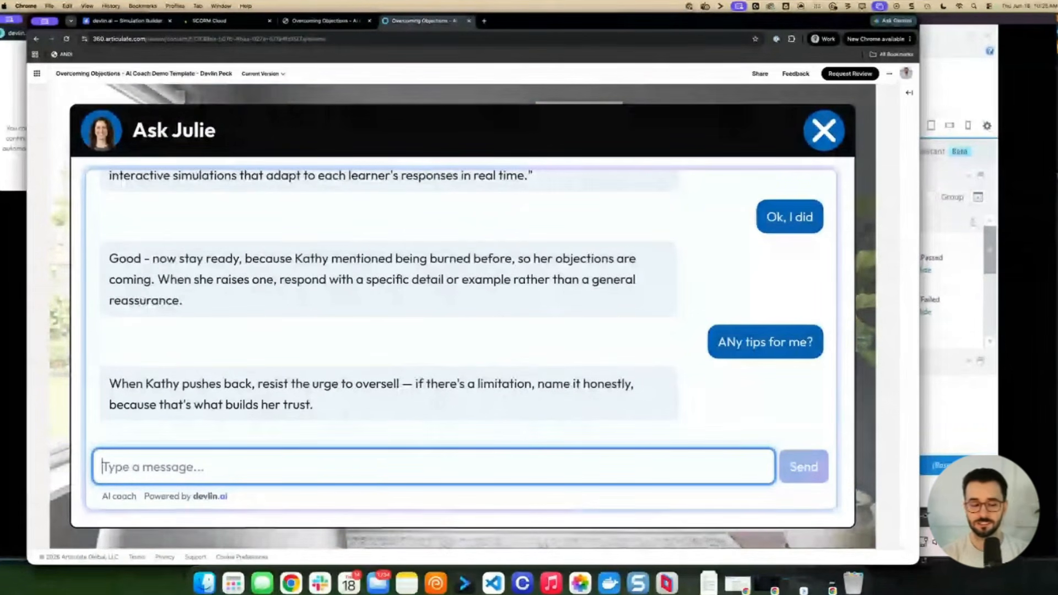
type("How is")
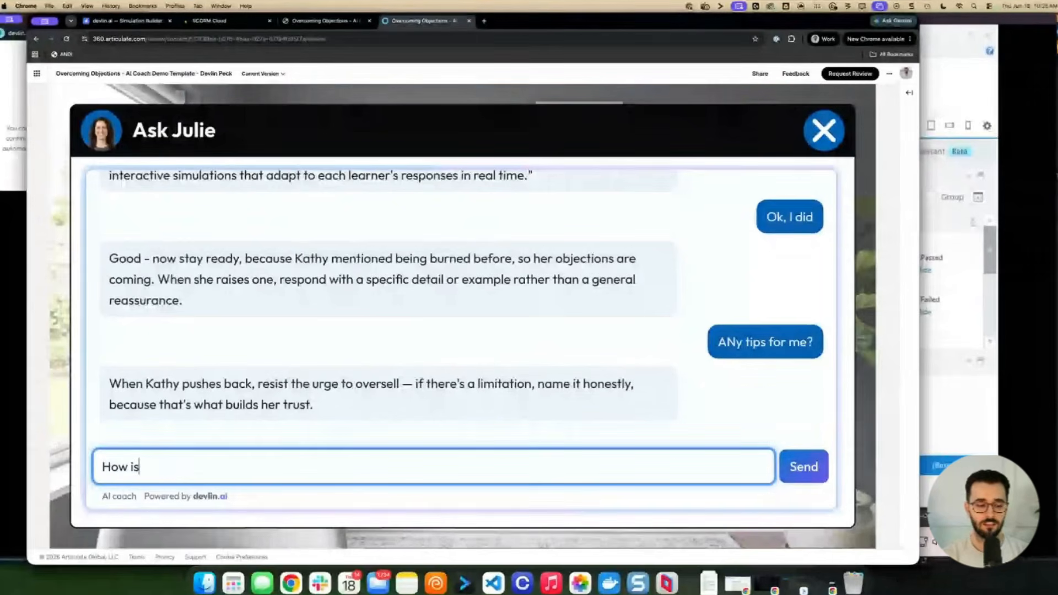
type(" devlin.ai different from ")
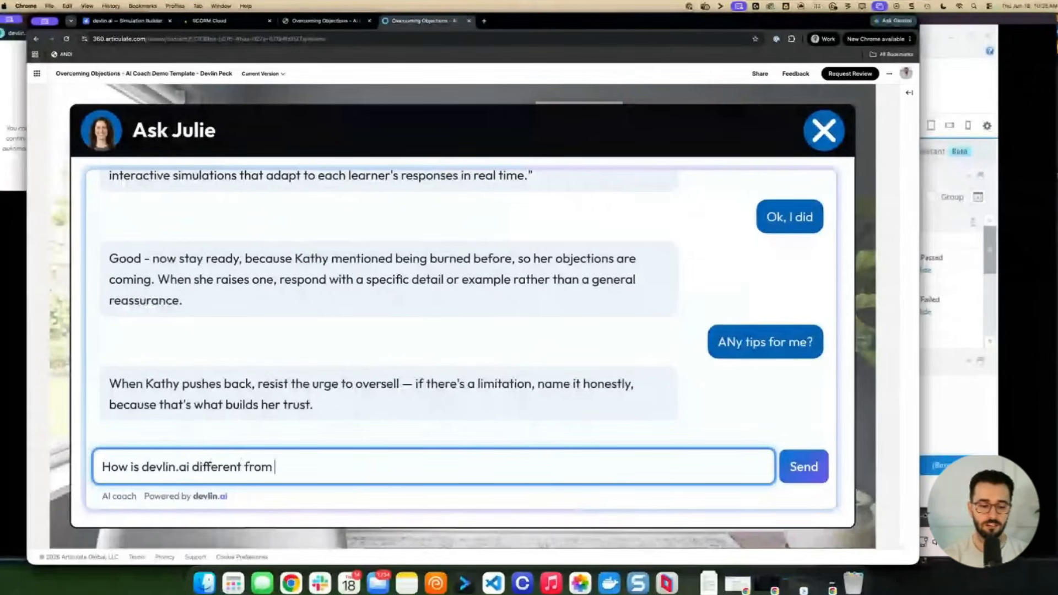
type("branching scenarios though?")
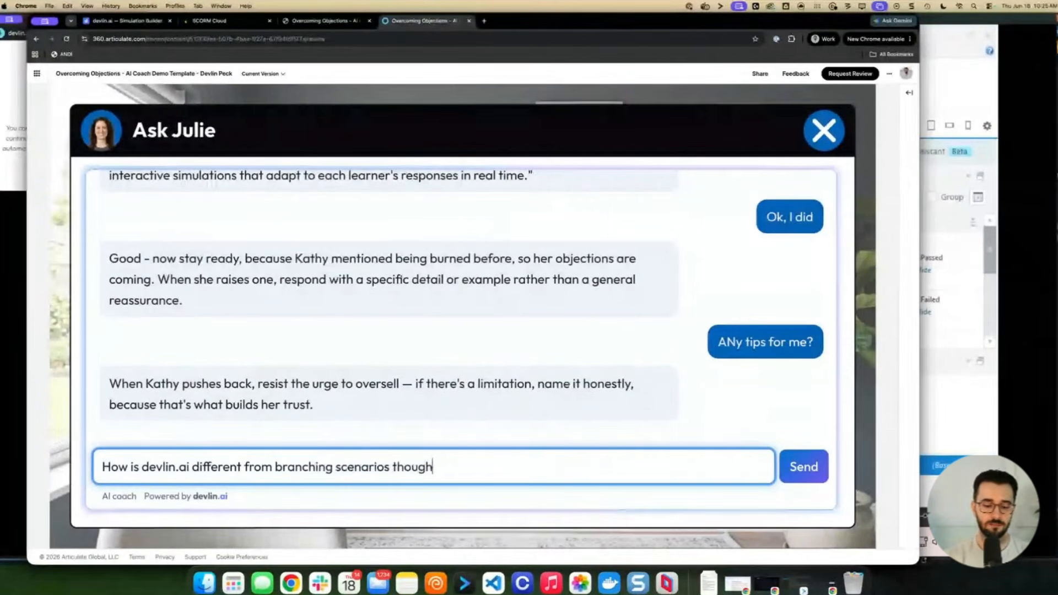
key("Return")
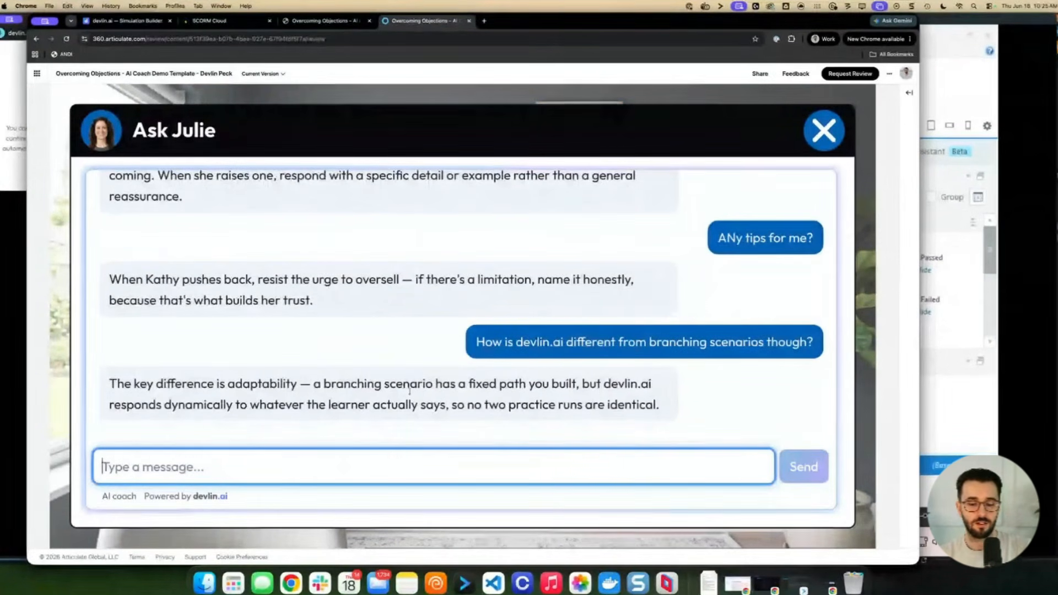
left_click(824, 131)
left_click(555, 125)
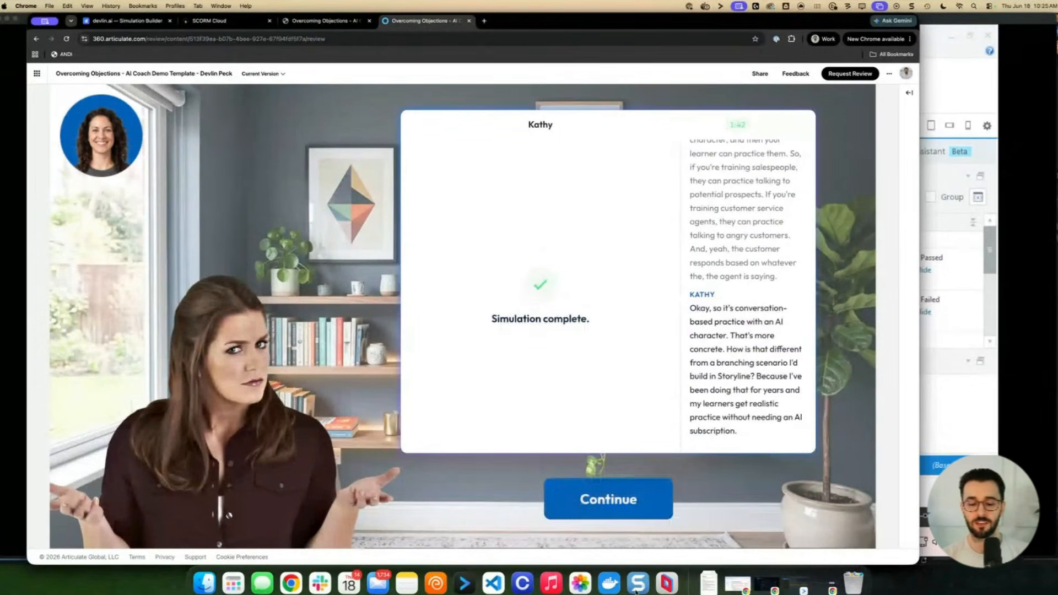
In devlin.ai, open the Overcoming Objections: Earning the Yes simulation's evaluation settings
left_click(667, 580)
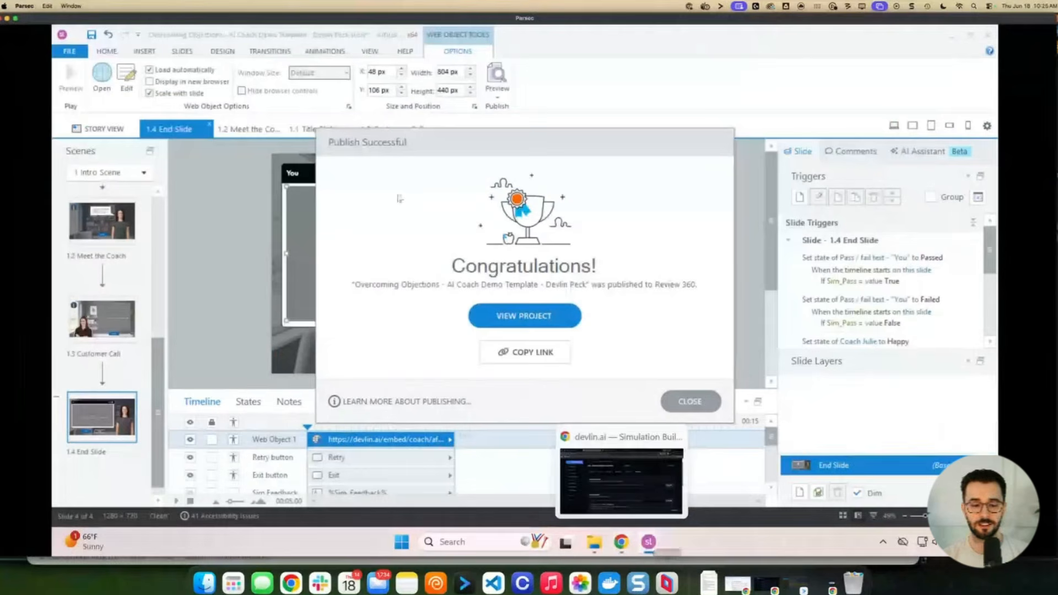
left_click(618, 505)
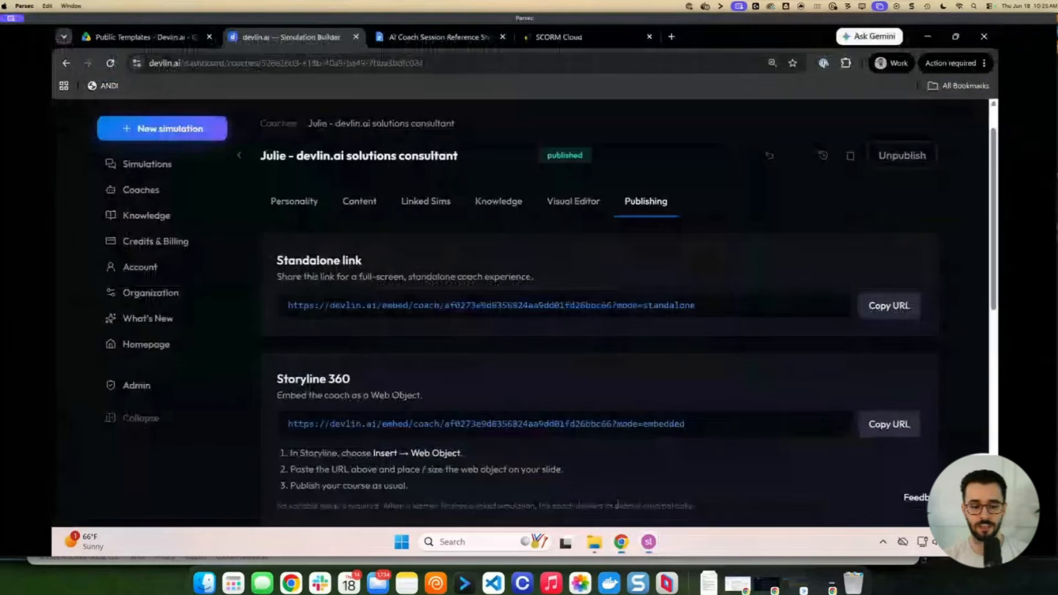
left_click(166, 172)
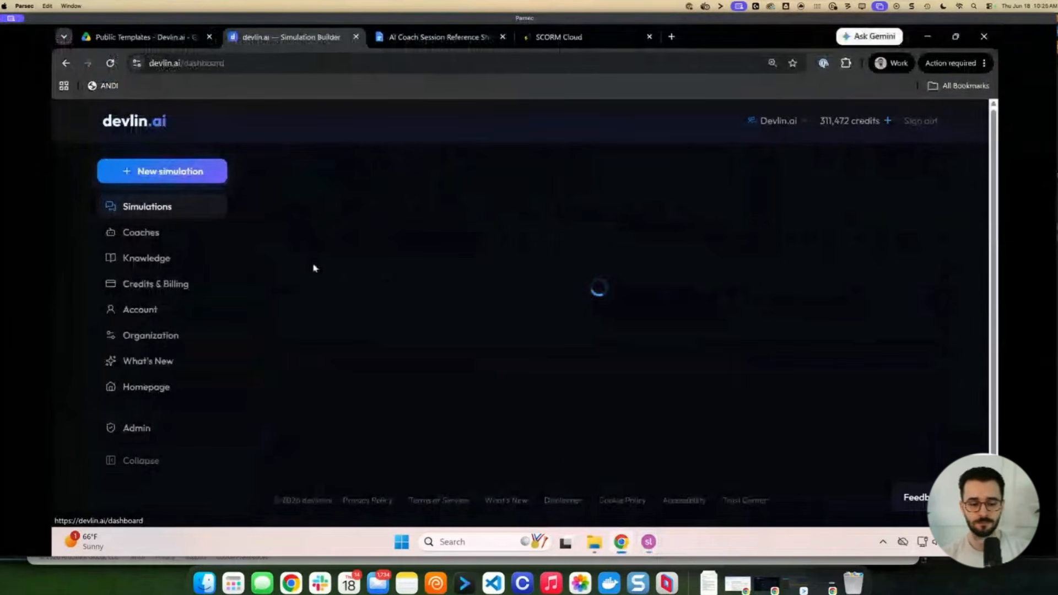
left_click(439, 274)
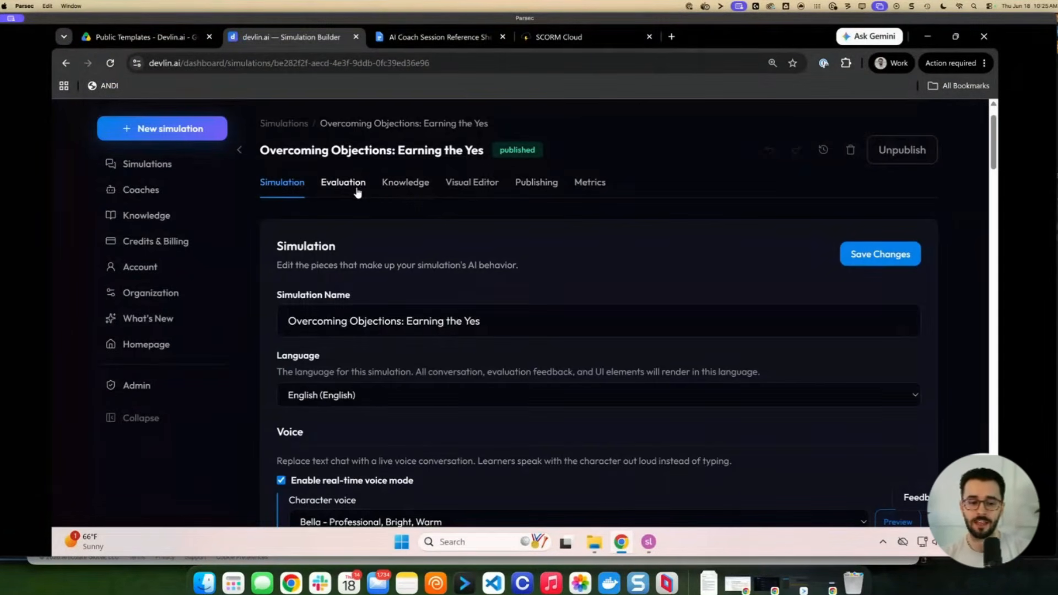
left_click(360, 190)
Review the evaluation criteria and the first deduction's 20-point value, highlighting the criteria text
scroll(385, 322, "down", 3)
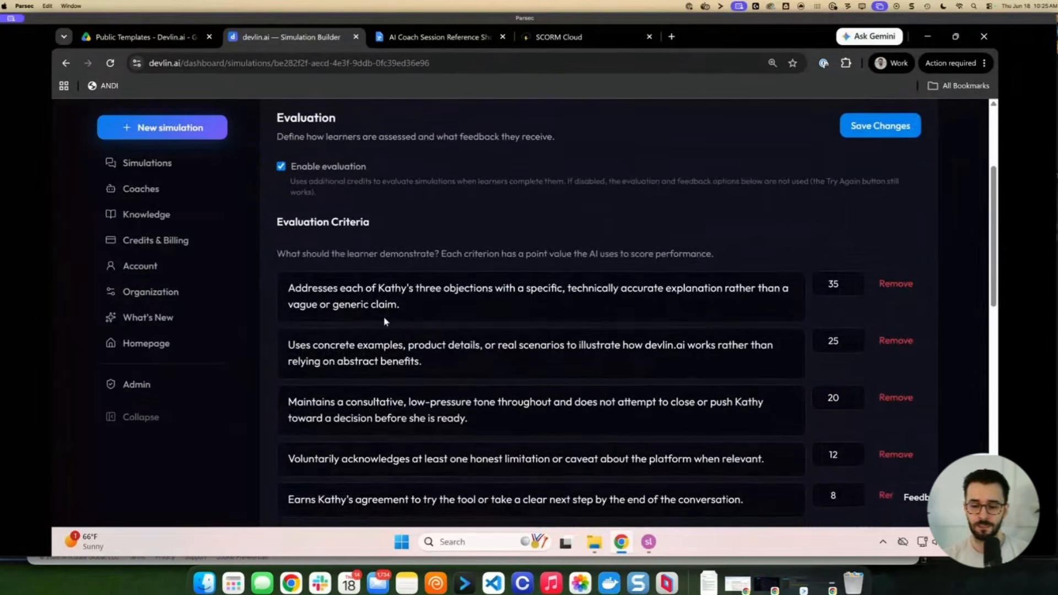
triple_click(385, 282)
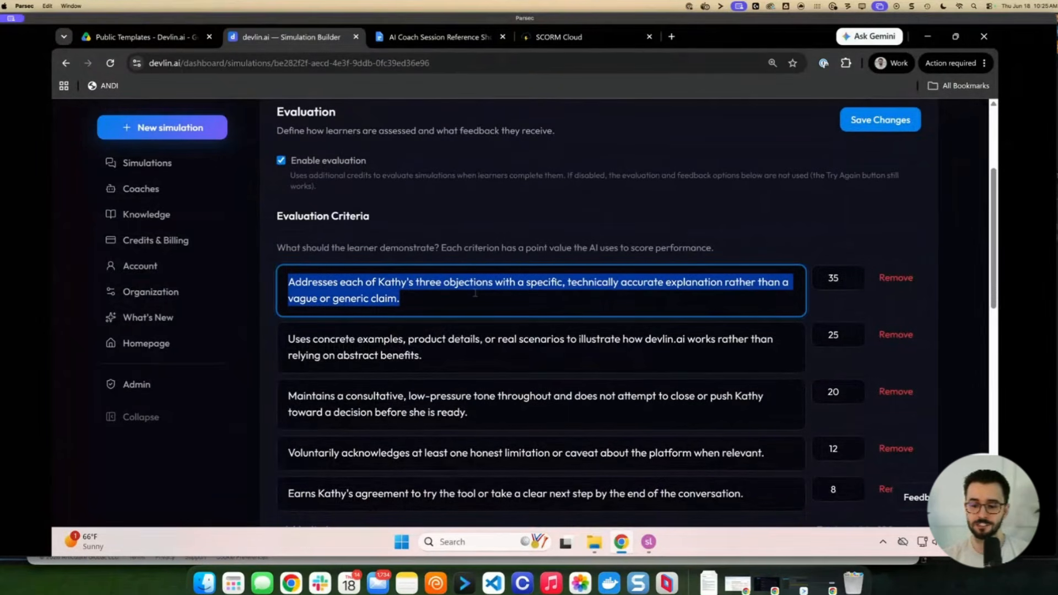
triple_click(511, 331)
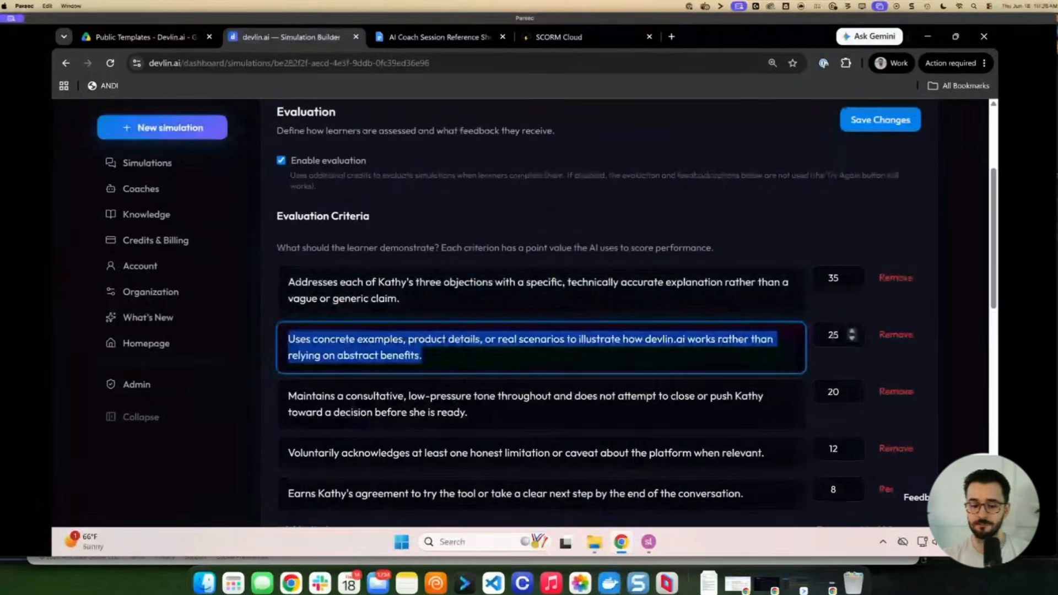
scroll(640, 332, "down", 4)
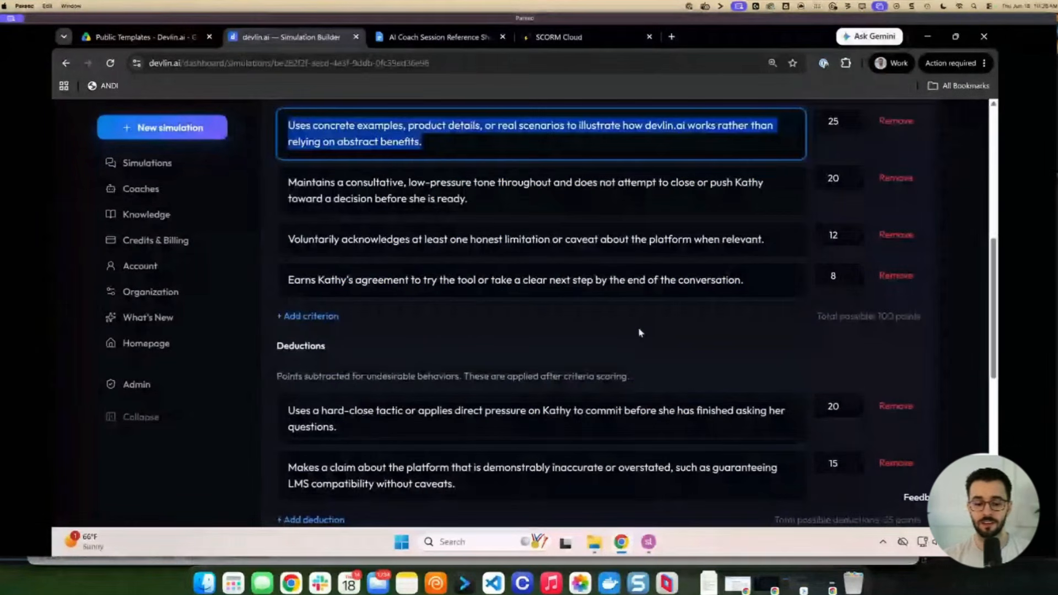
scroll(513, 354, "down", 1)
scroll(514, 354, "down", 1)
triple_click(519, 376)
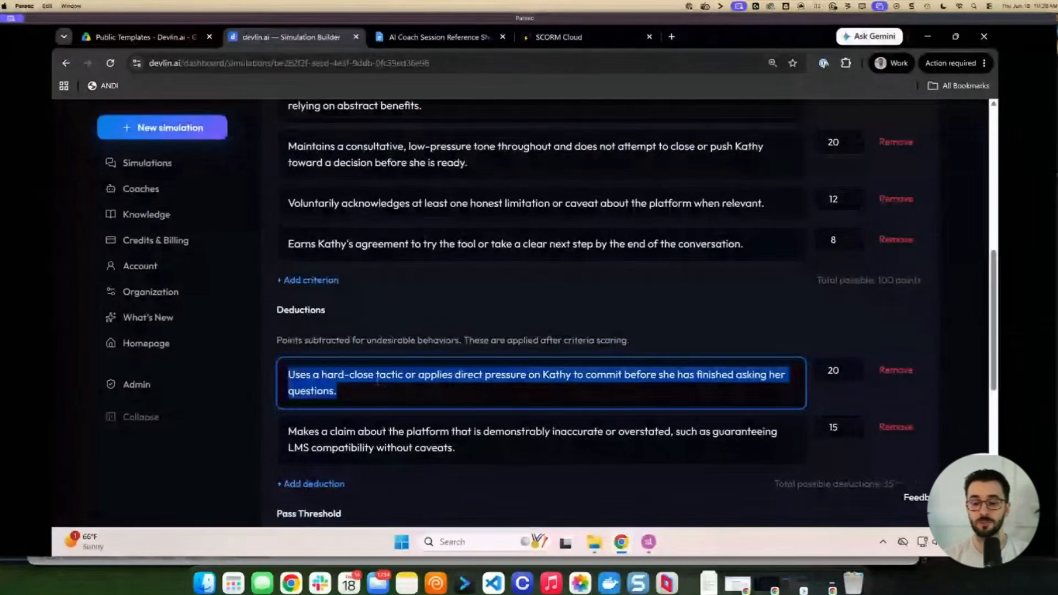
double_click(833, 370)
left_click(759, 349)
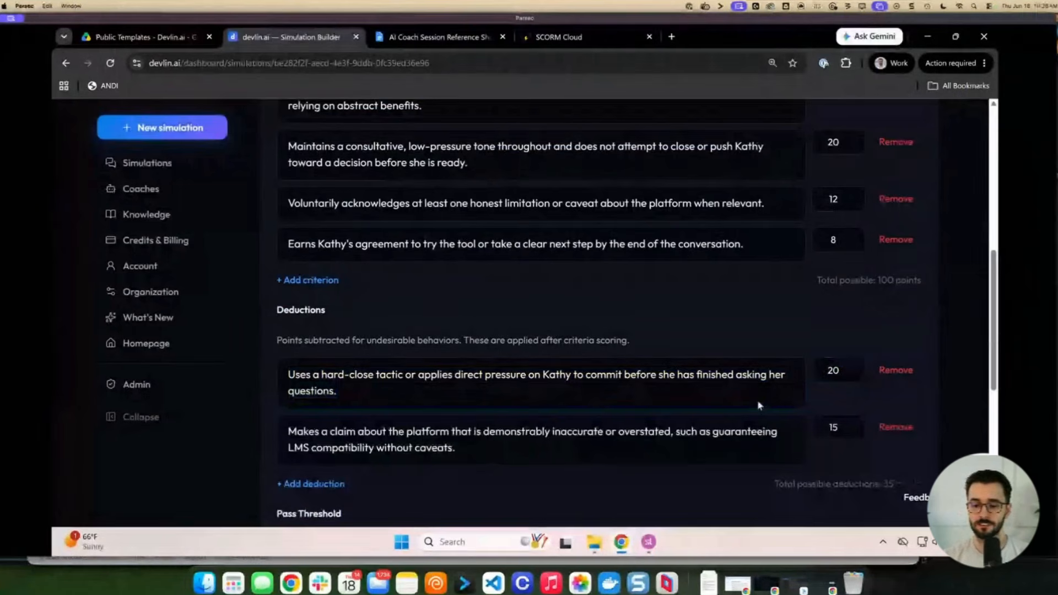
scroll(759, 406, "up", 5)
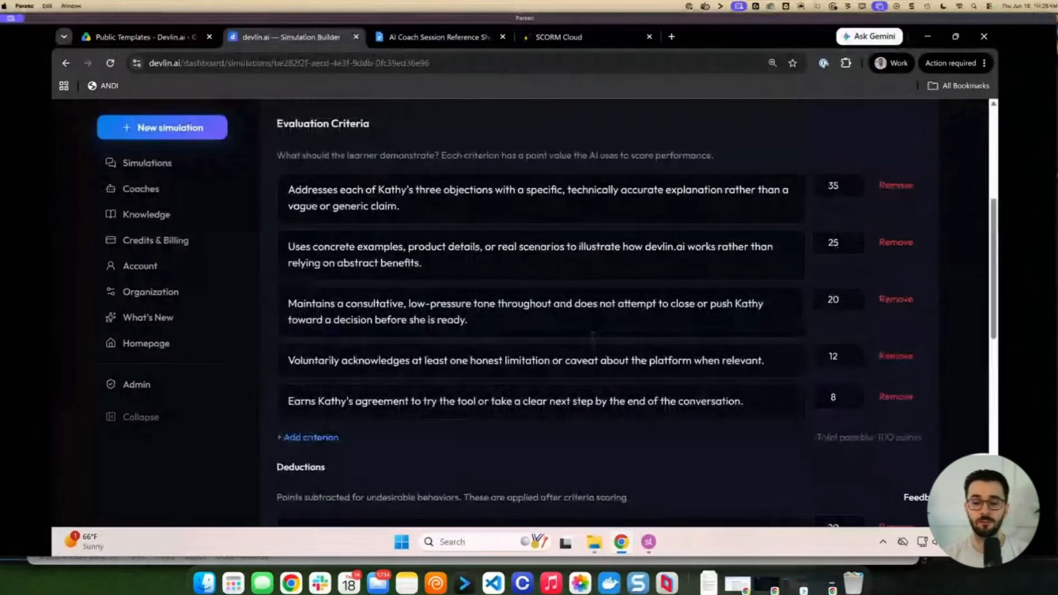
scroll(588, 336, "up", 1)
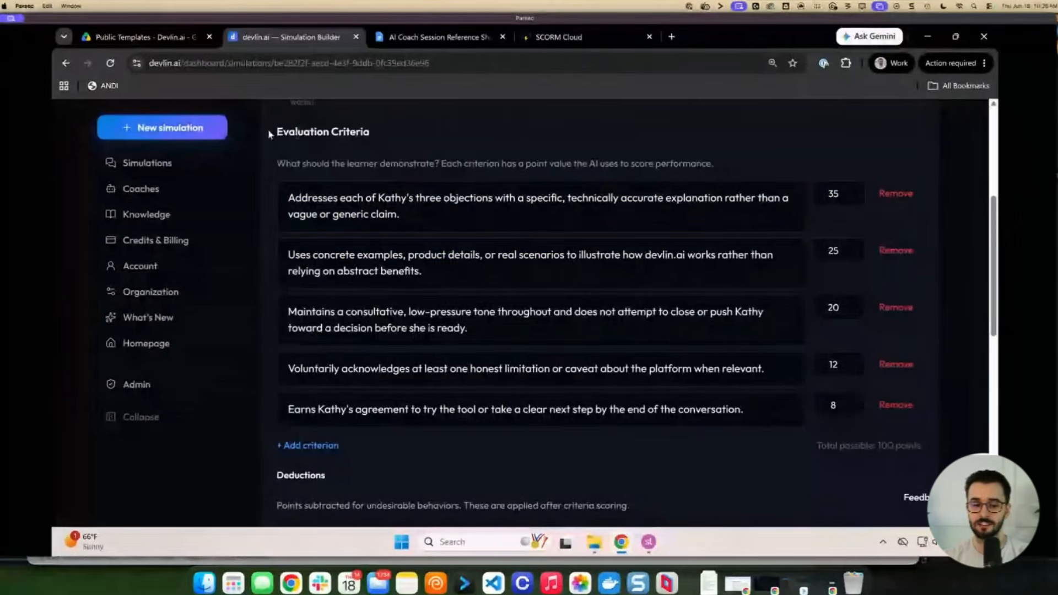
left_click_drag(267, 134, 563, 168)
Show the simulation's Metrics: 1 completion, 0% pass rate, 33% average score
left_click(463, 148)
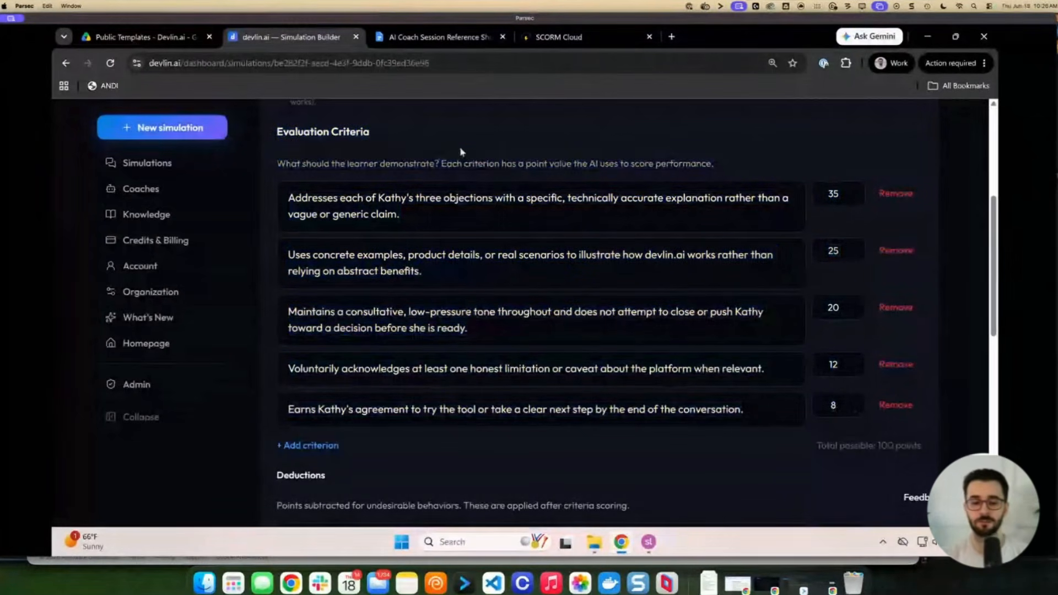
scroll(507, 182, "up", 5)
left_click(588, 225)
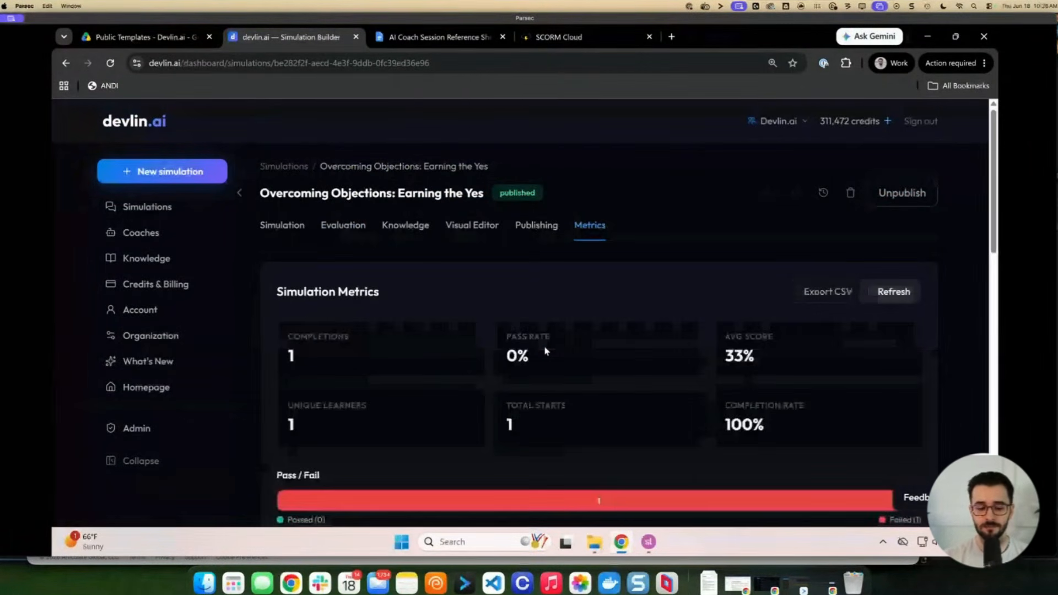
Scroll Metrics to Recent Evaluations and open the failed 33% evaluation's conversation detail
scroll(546, 351, "down", 1)
scroll(544, 355, "down", 10)
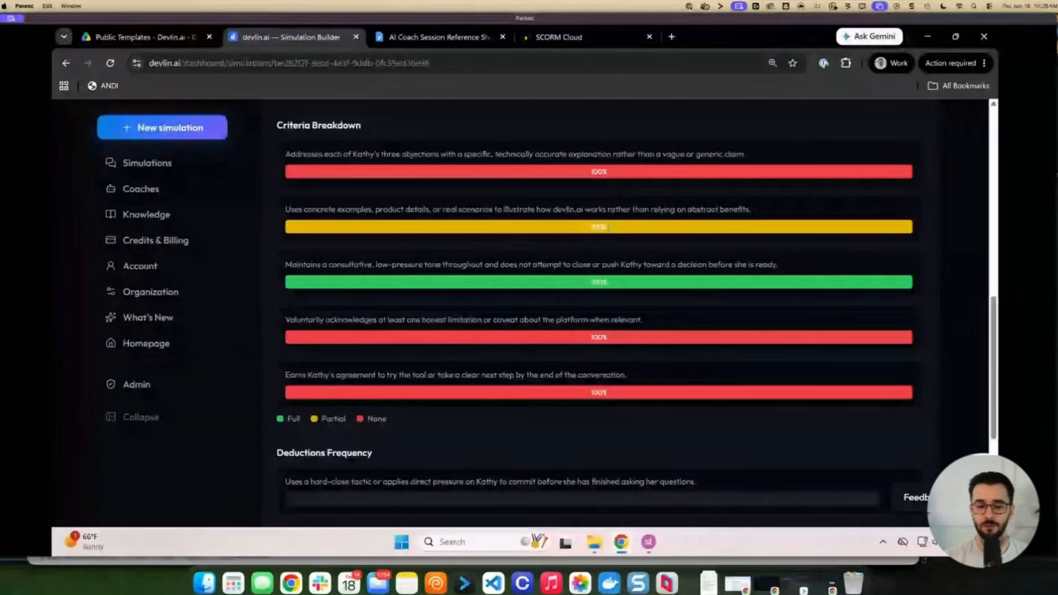
scroll(606, 227, "down", 3)
scroll(534, 146, "up", 2)
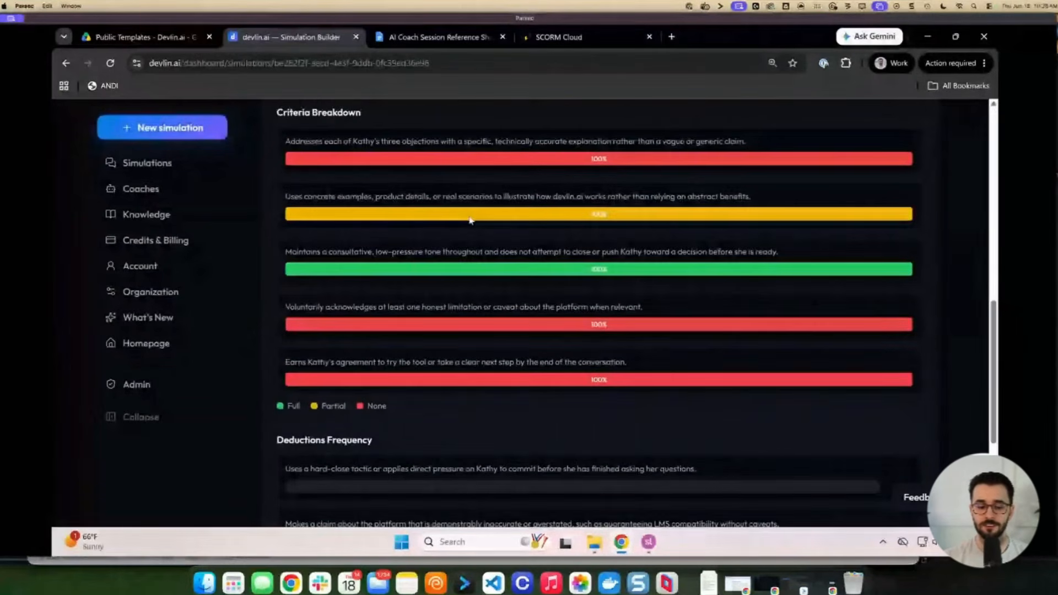
scroll(479, 281, "down", 4)
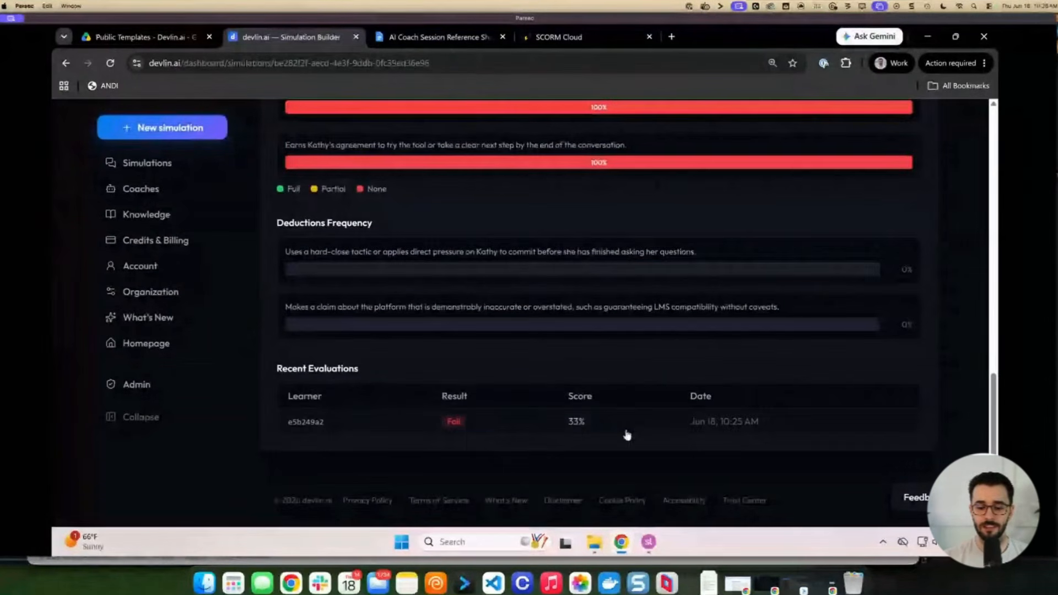
left_click(626, 426)
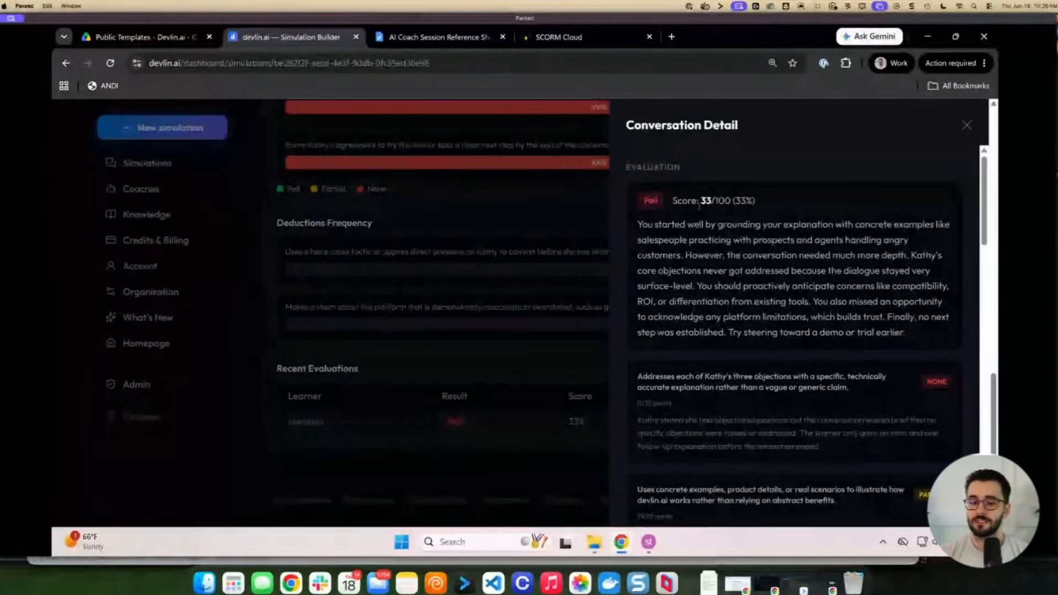
Highlight the summary and the objections feedback scored 0/35, then bring the course window forward
left_click_drag(638, 225, 940, 341)
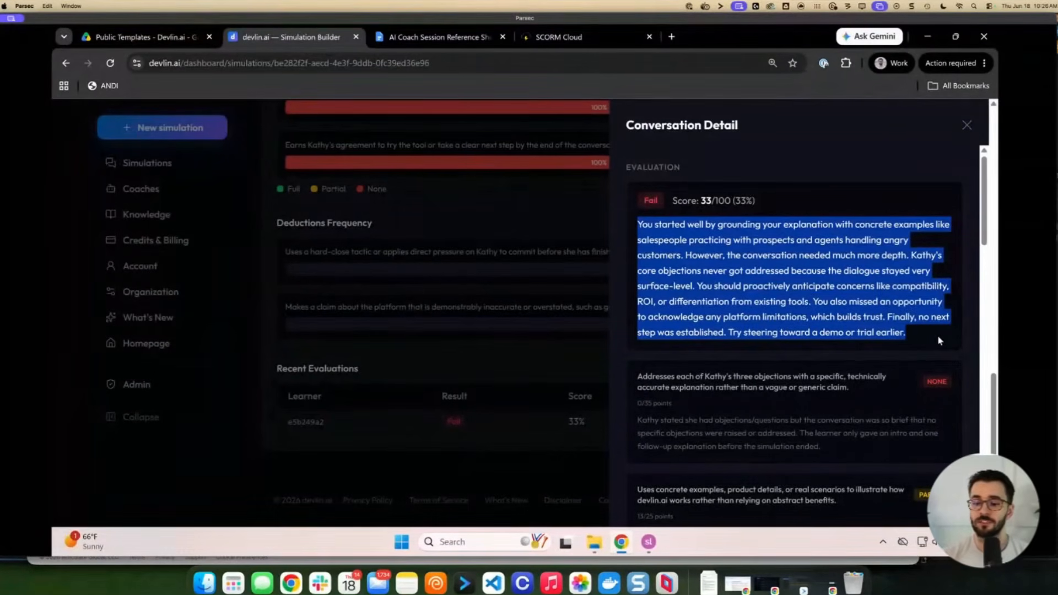
scroll(924, 331, "down", 1)
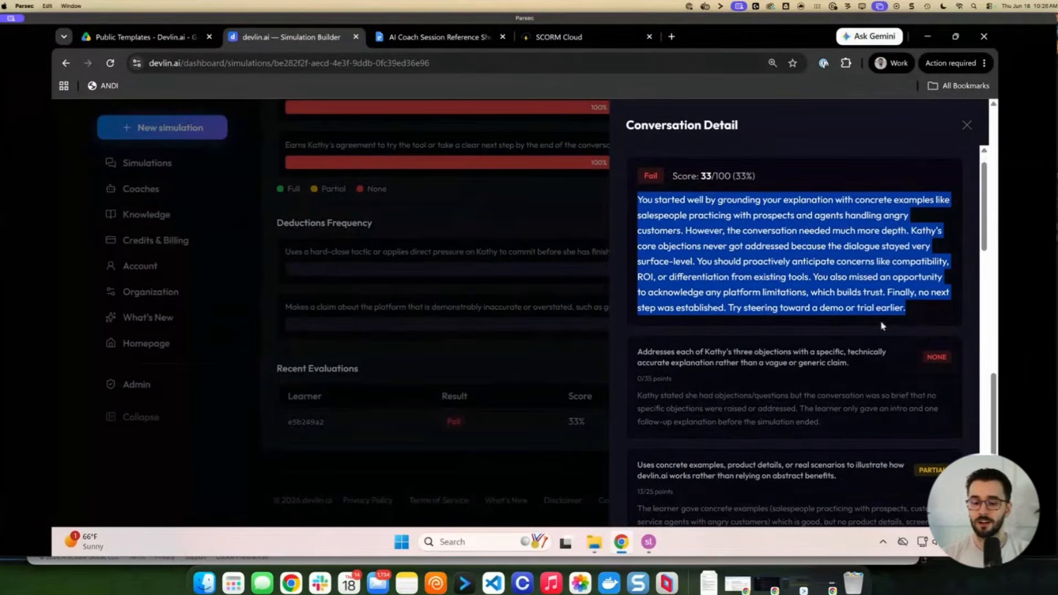
scroll(827, 327, "down", 2)
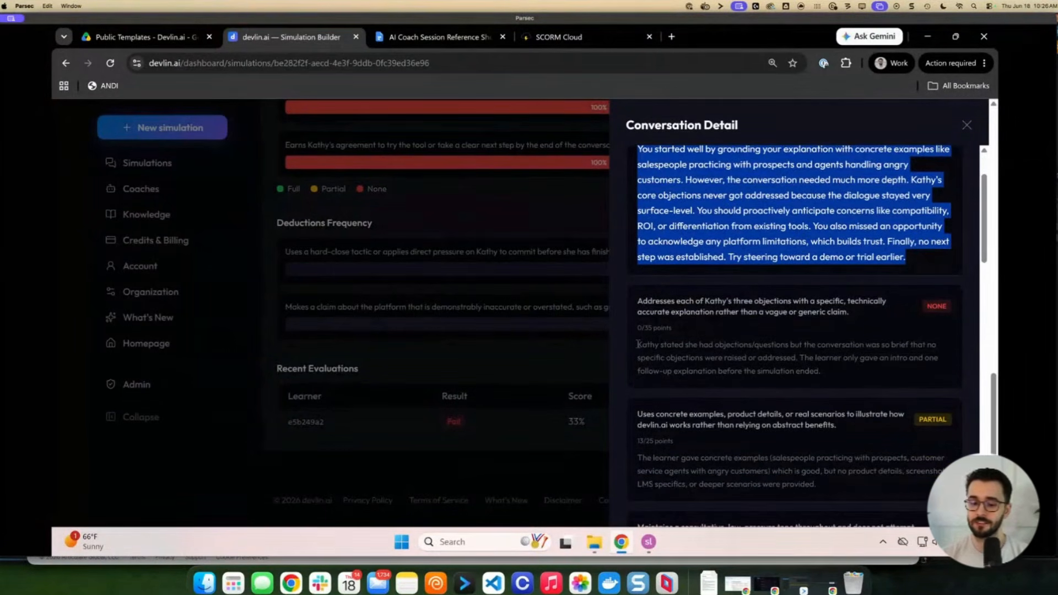
left_click_drag(638, 344, 832, 381)
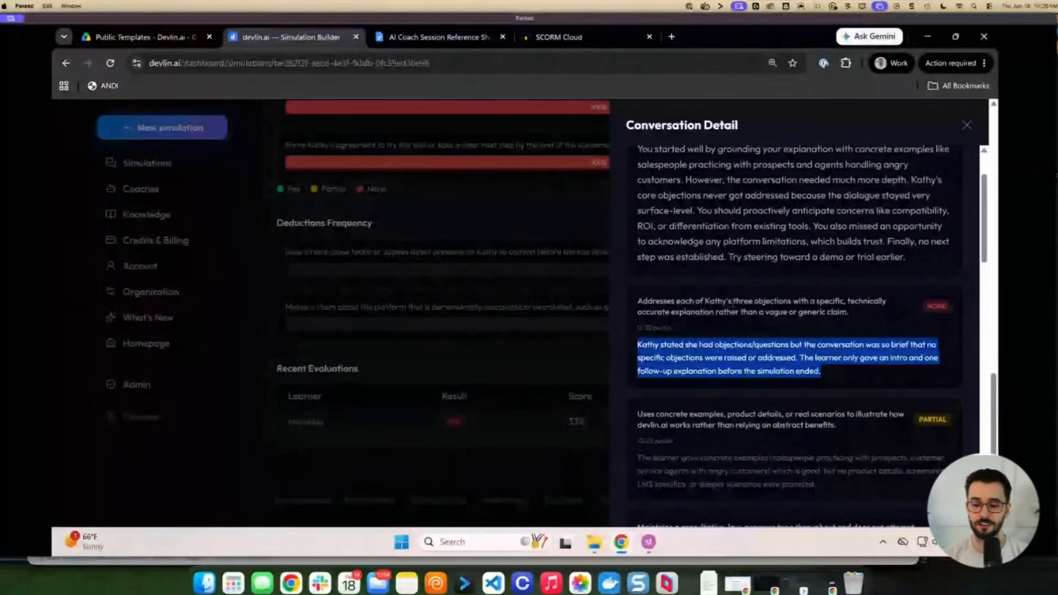
triple_click(735, 303)
left_click_drag(693, 344, 854, 371)
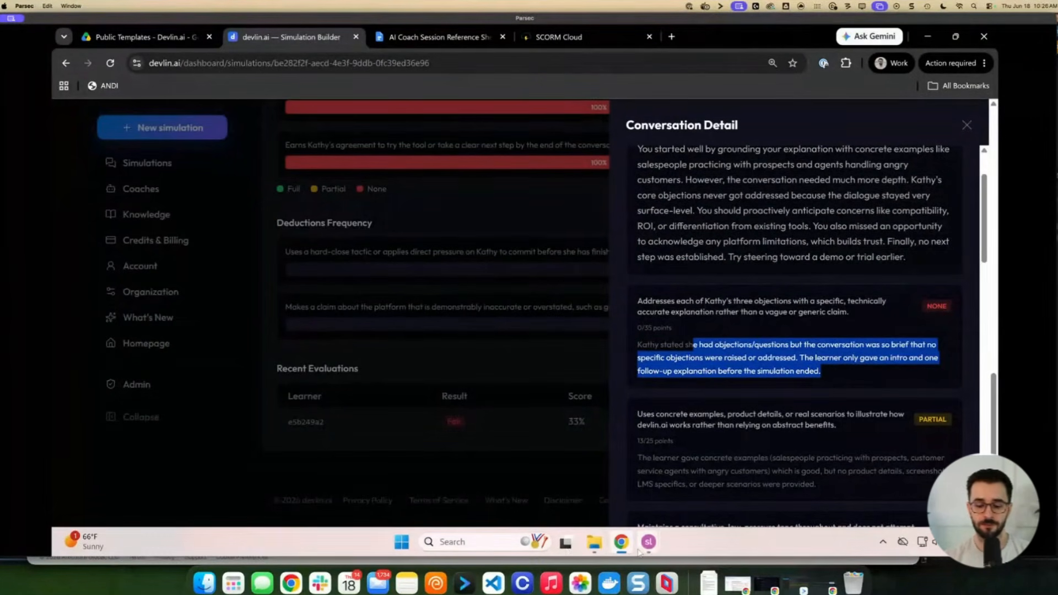
key("super+Tab")
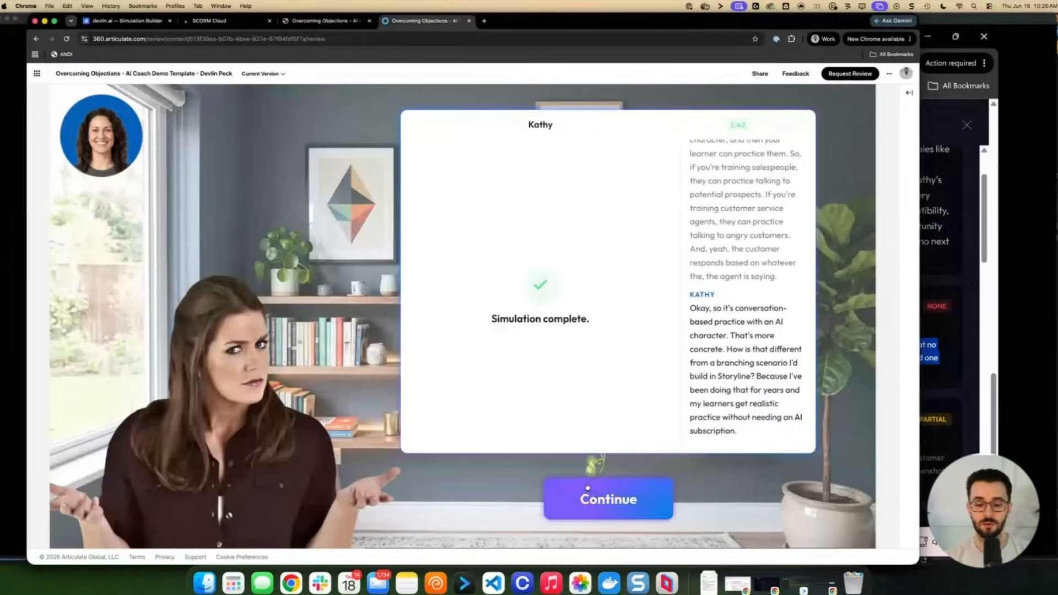
Continue to the results, ask the coach which criteria I struggled with, then reload the course
left_click(595, 495)
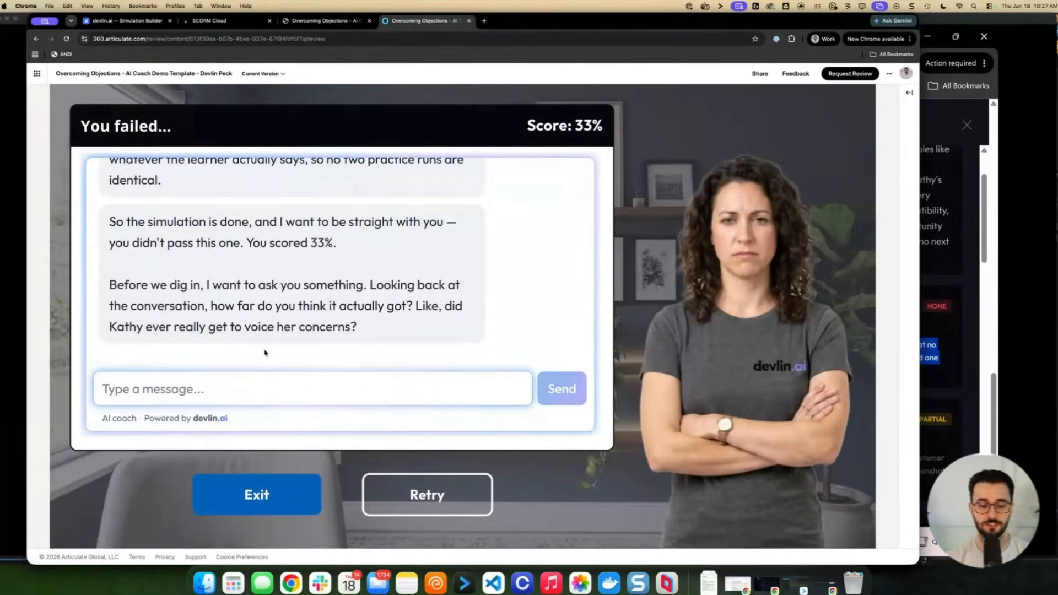
left_click(264, 383)
type("Can you tell")
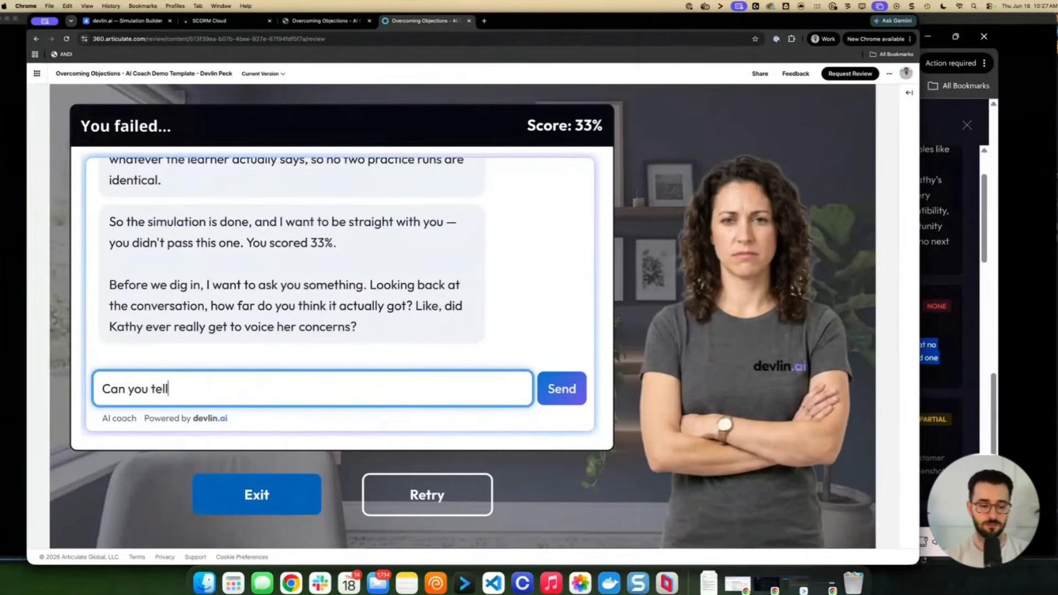
type(" me how I")
key("BackSpace")
key("BackSpace")
key("BackSpace")
key("BackSpace")
key("BackSpace")
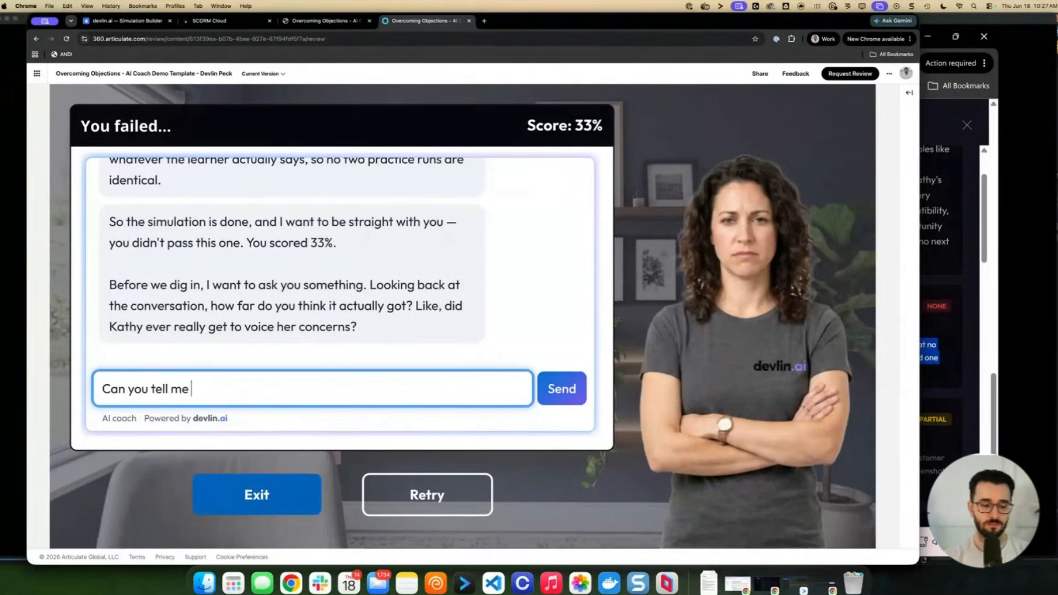
key("BackSpace")
key("BackSpace")
key("BackSpace")
type("me which cr")
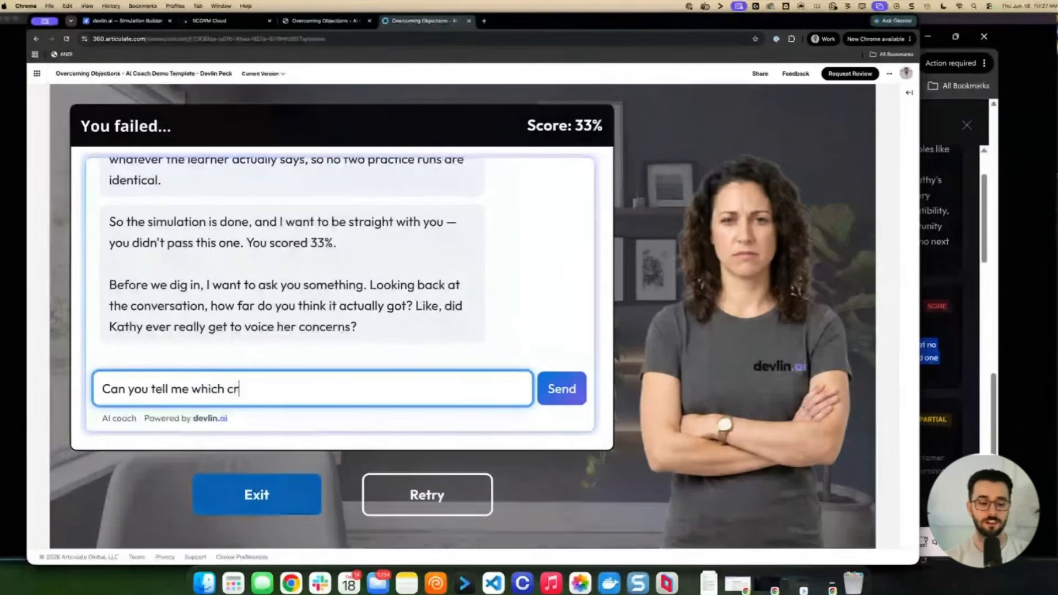
type("iteria I strug")
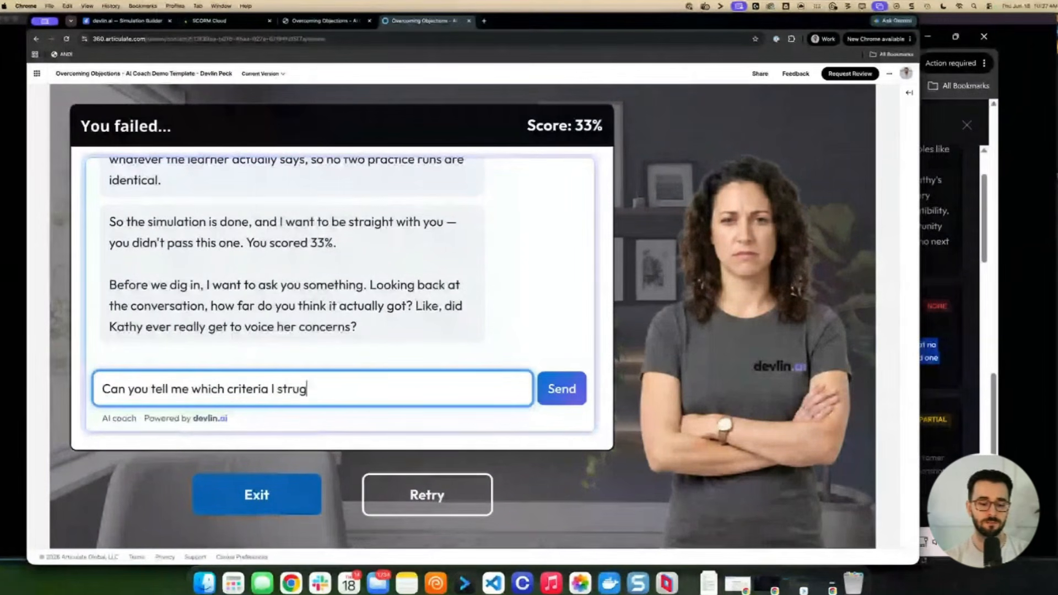
type("gled with?")
key("Return")
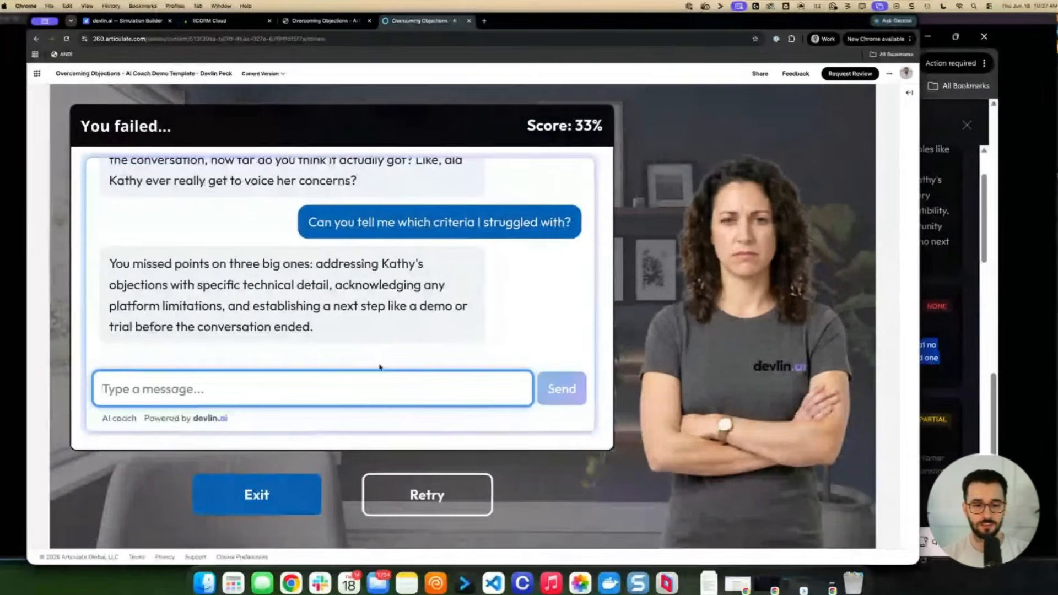
key("super+r")
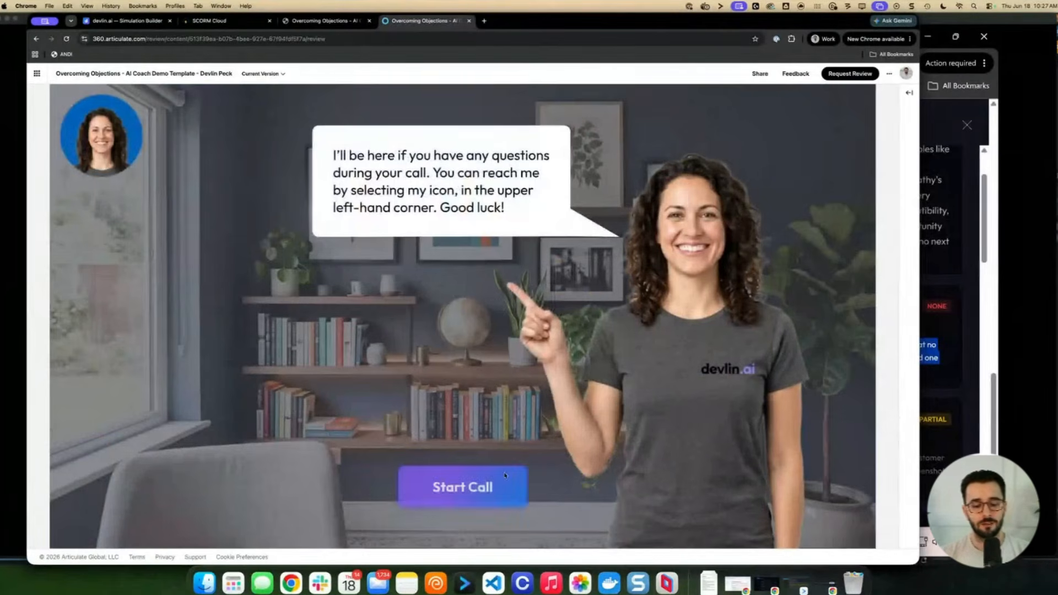
Start Kathy's call, open Julie's chat, and ask 'What even is devlin.ai?' and 'How is it different from branching scenarios?'
left_click(519, 481)
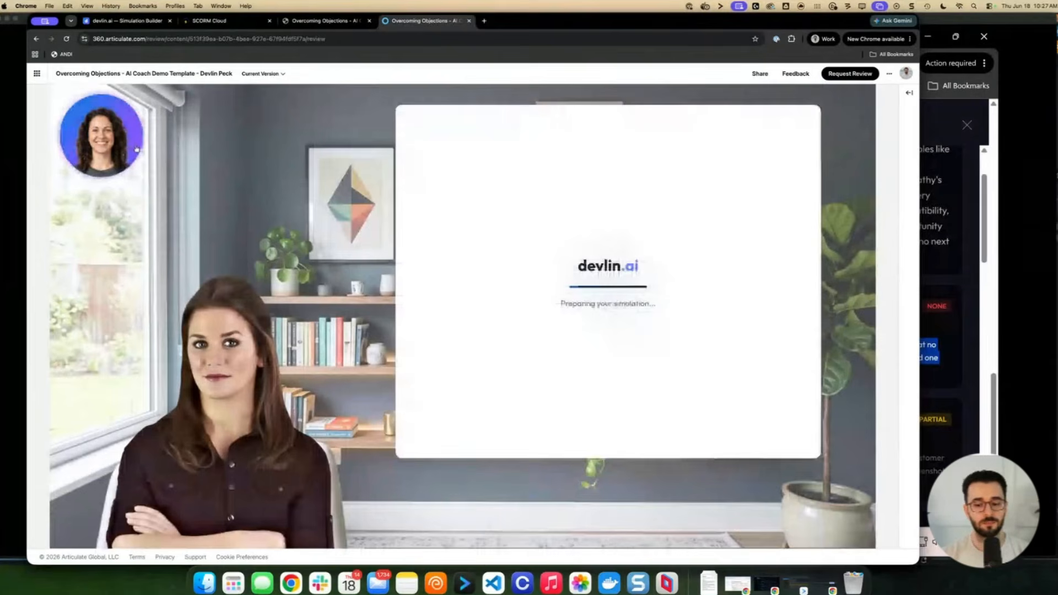
left_click(136, 149)
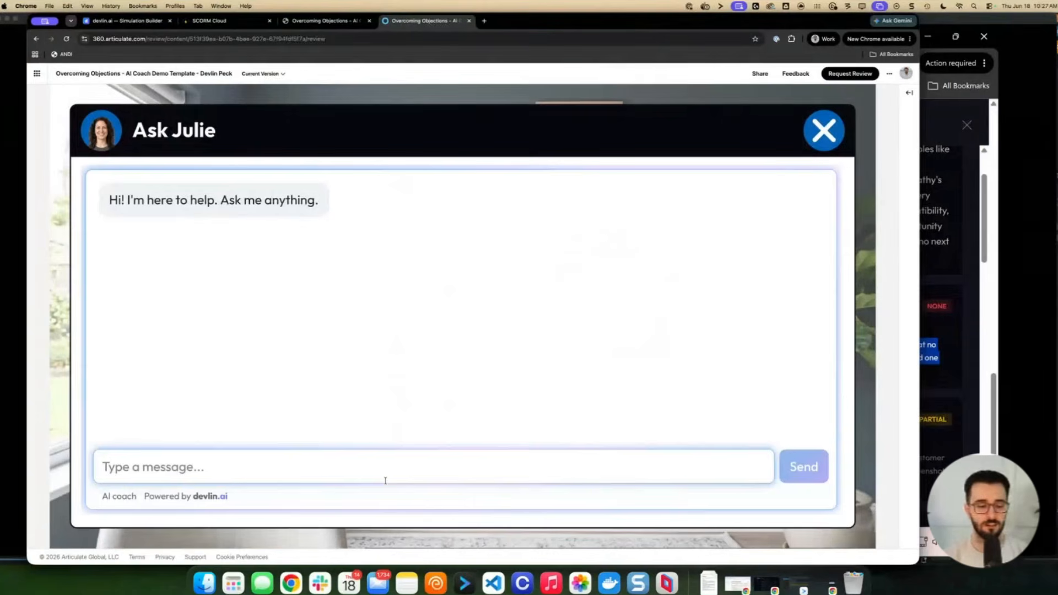
left_click(386, 481)
type("What even is devlin.ai")
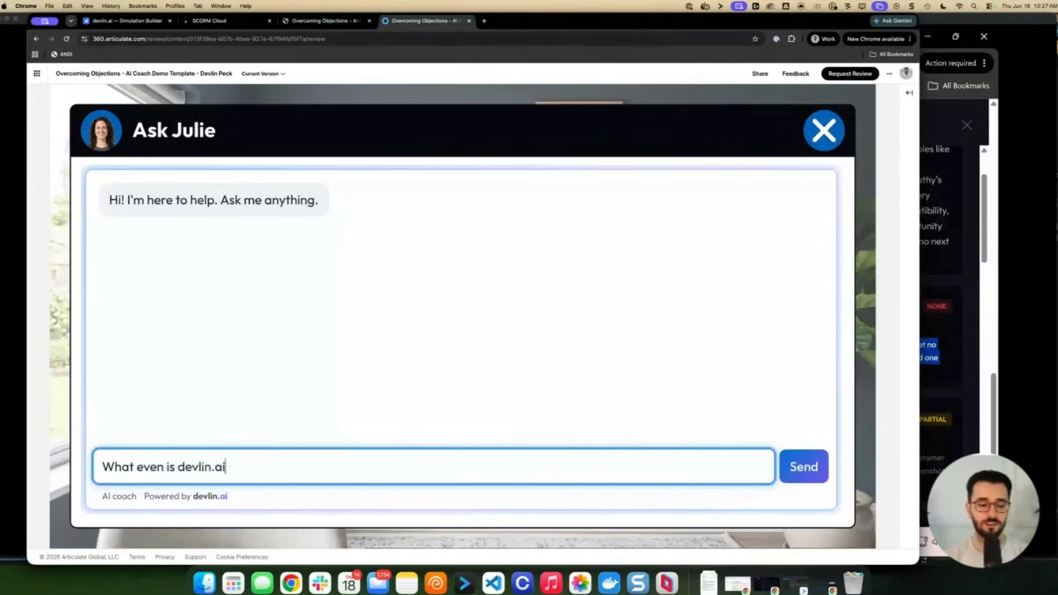
type("?")
key("Return")
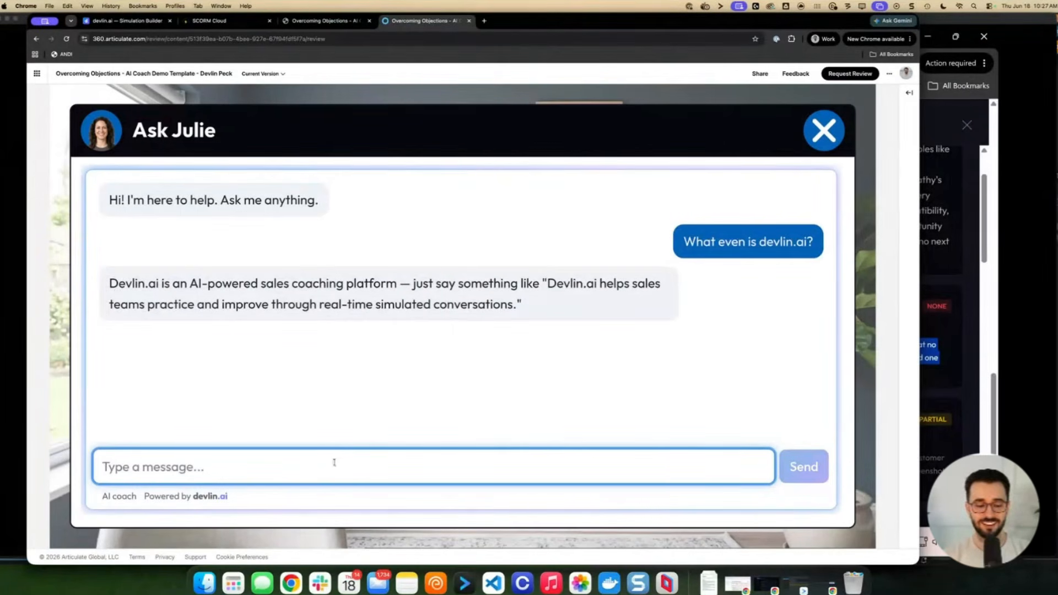
type("How is it different from ")
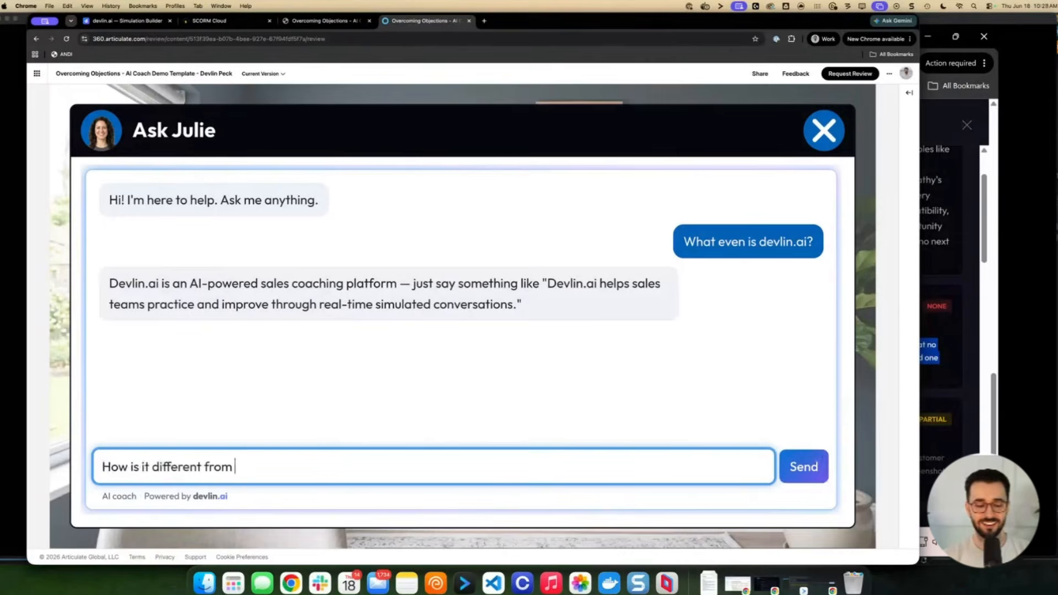
type("branching scenari")
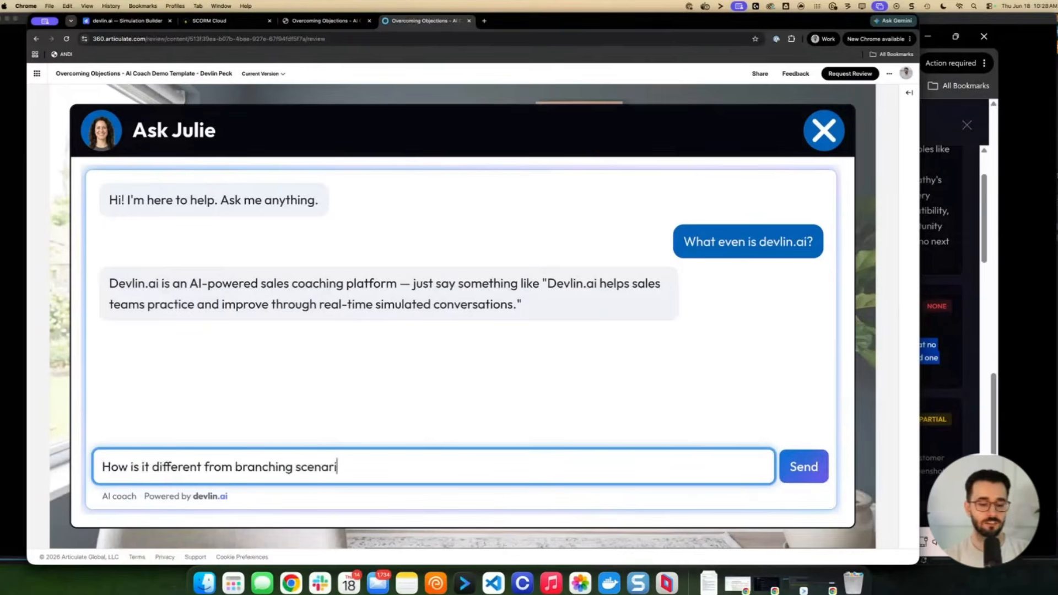
type("os?")
key("Return")
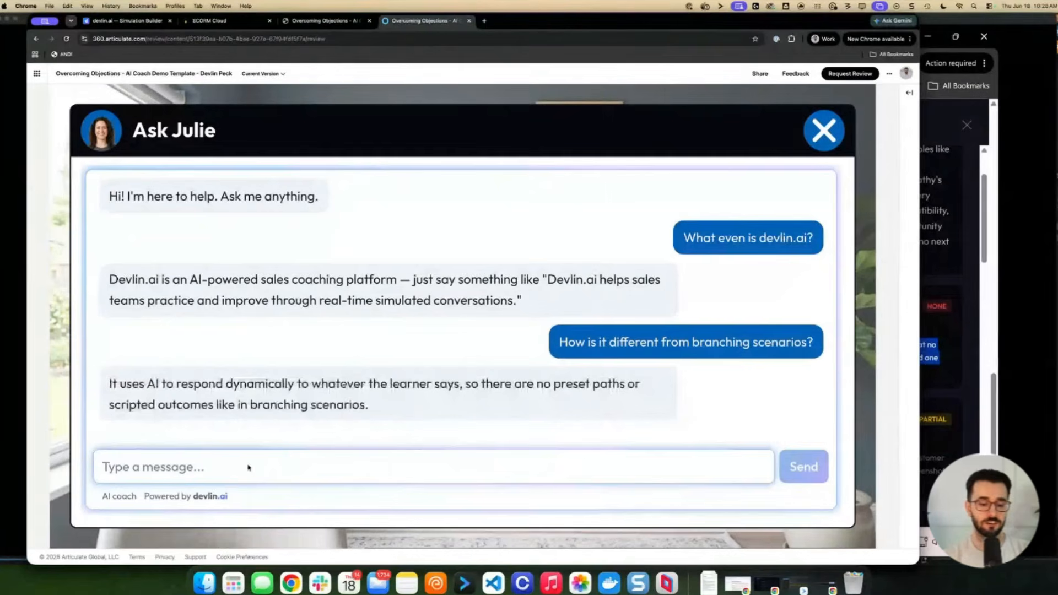
Ask Julie 'Can you upload it as a SCORM package?' and read her reply
left_click(237, 466)
type("Can you upload")
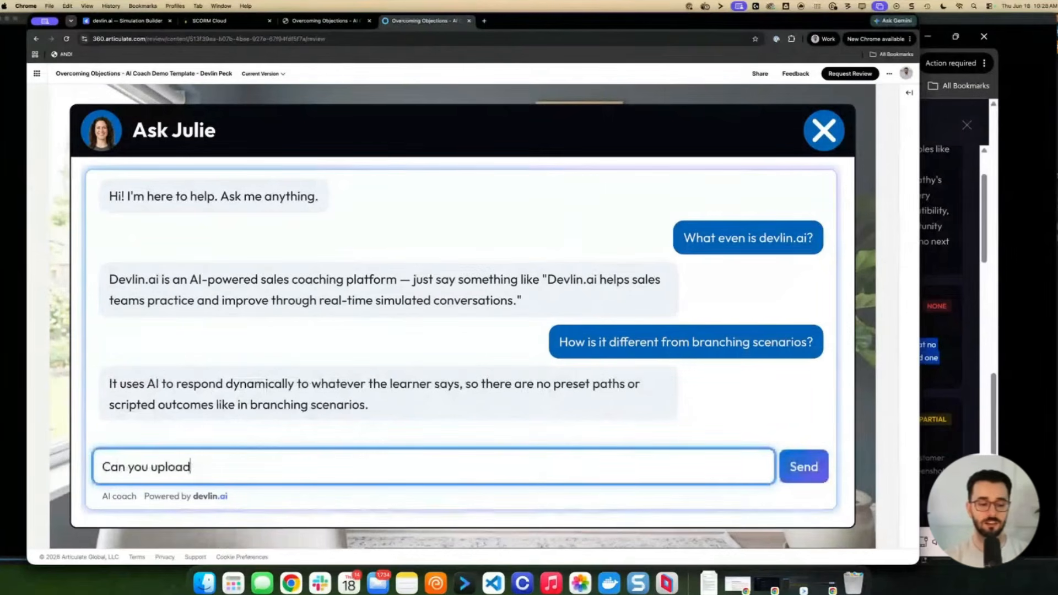
type(" it as a SCORM package?")
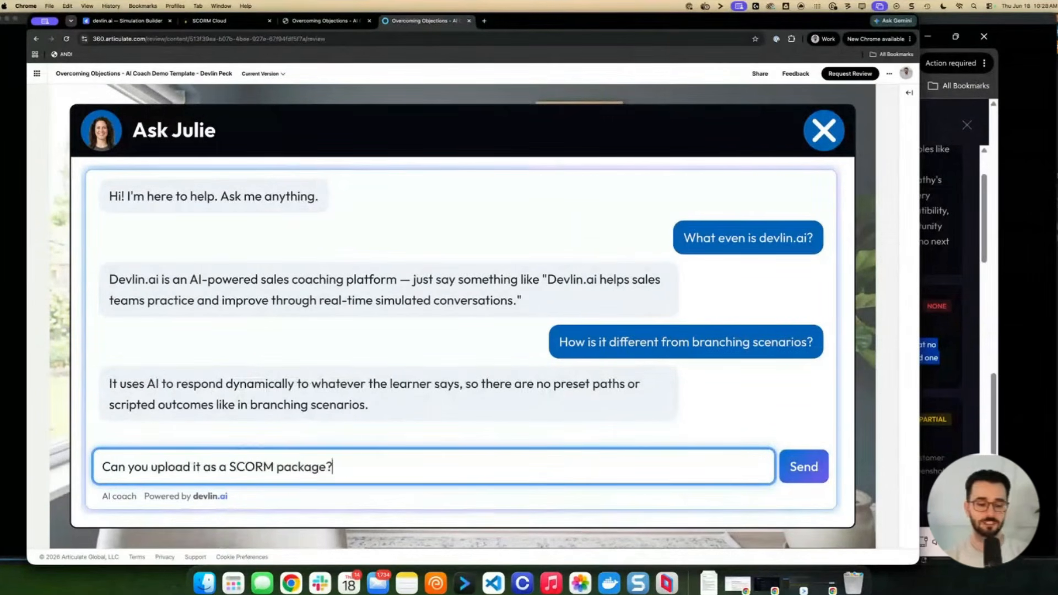
key("Return")
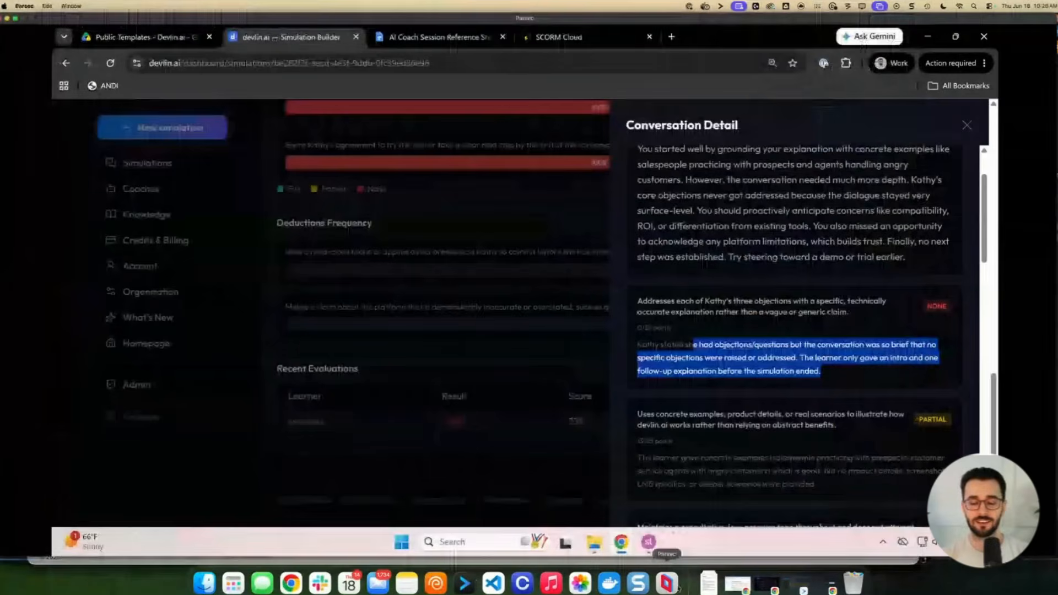
Open the Knowledge settings of coach Julie - devlin.ai solutions consultant
left_click(563, 322)
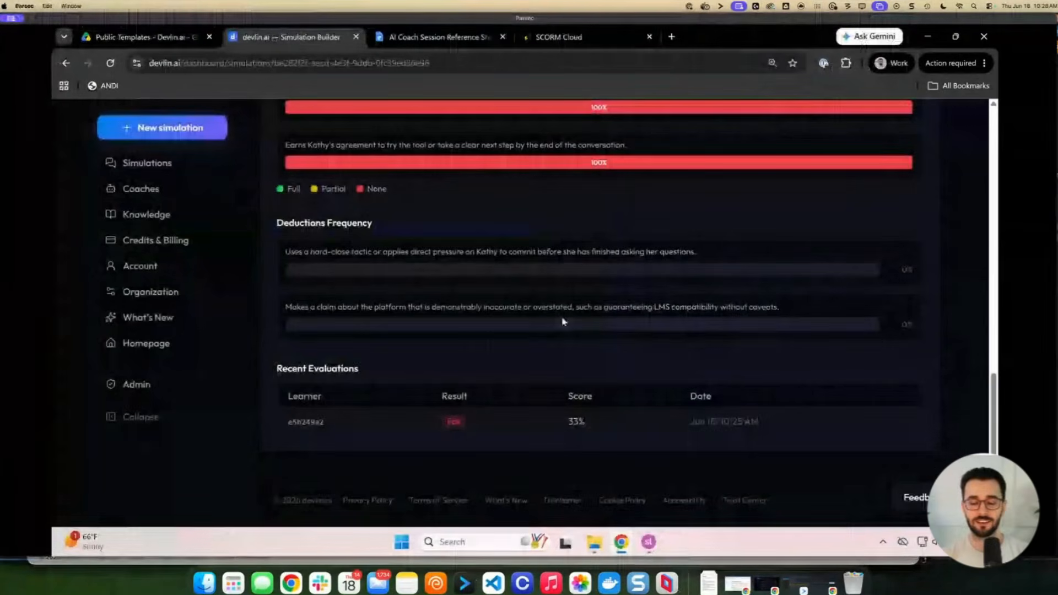
left_click(141, 189)
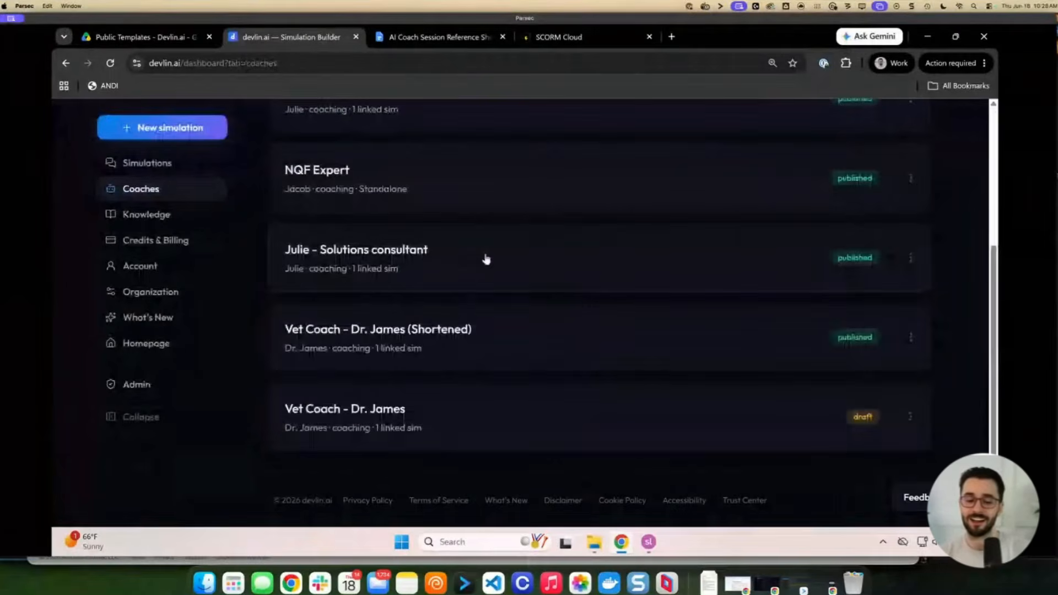
scroll(469, 257, "up", 4)
left_click(434, 306)
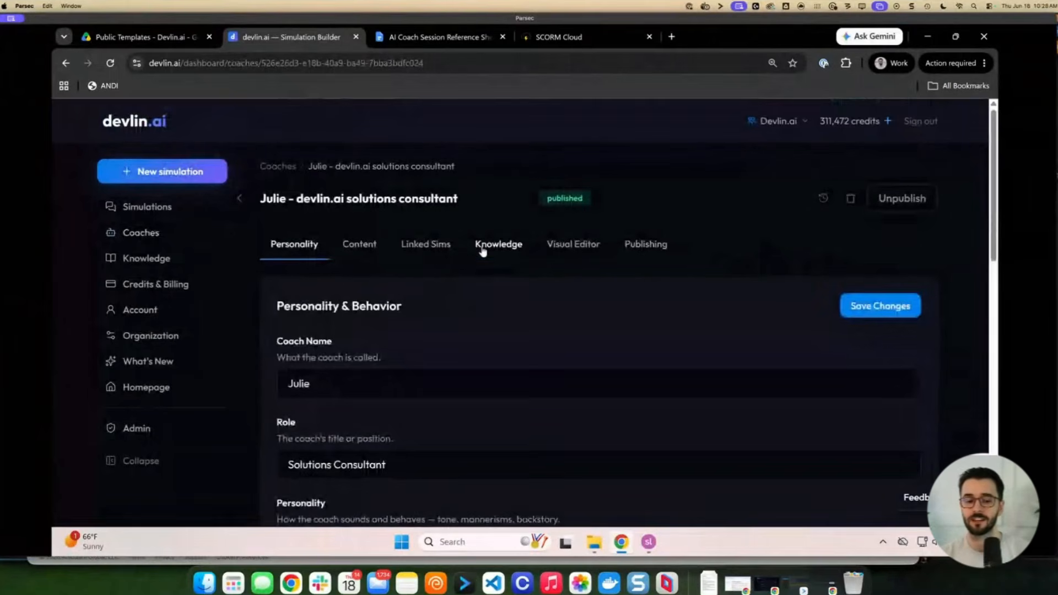
left_click(482, 251)
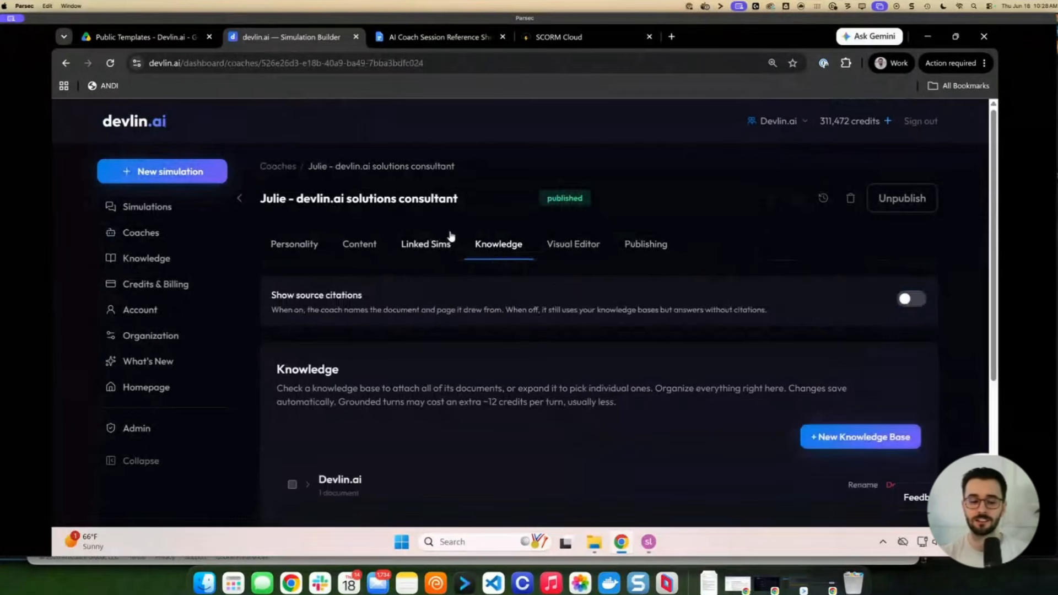
Attach the Devlin.ai knowledge base with devlin-ai-kb-faq.pdf to Julie and return to the course chat
scroll(483, 254, "down", 1)
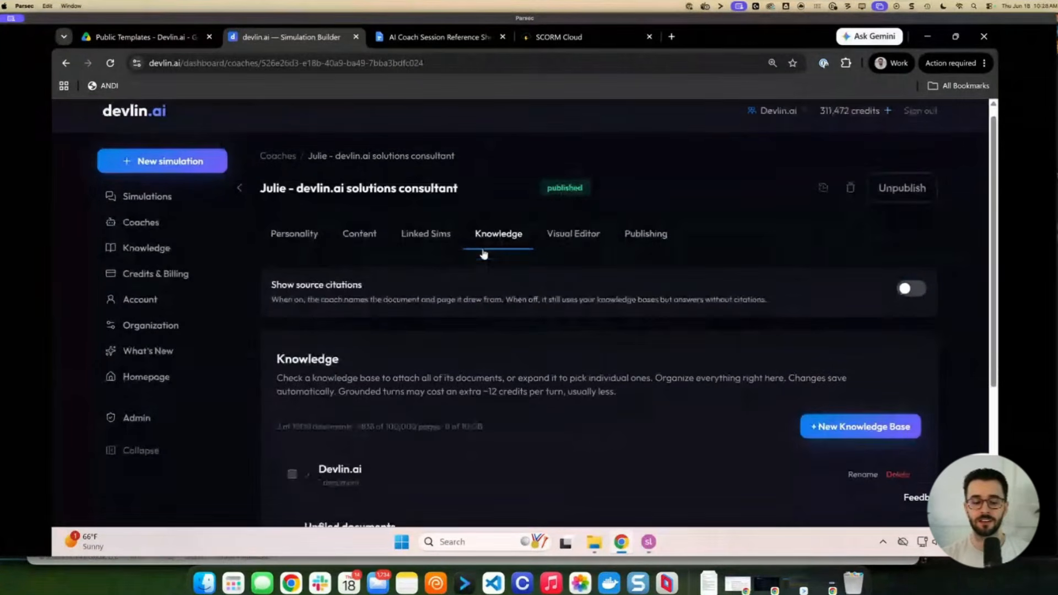
scroll(484, 254, "down", 1)
scroll(483, 254, "down", 1)
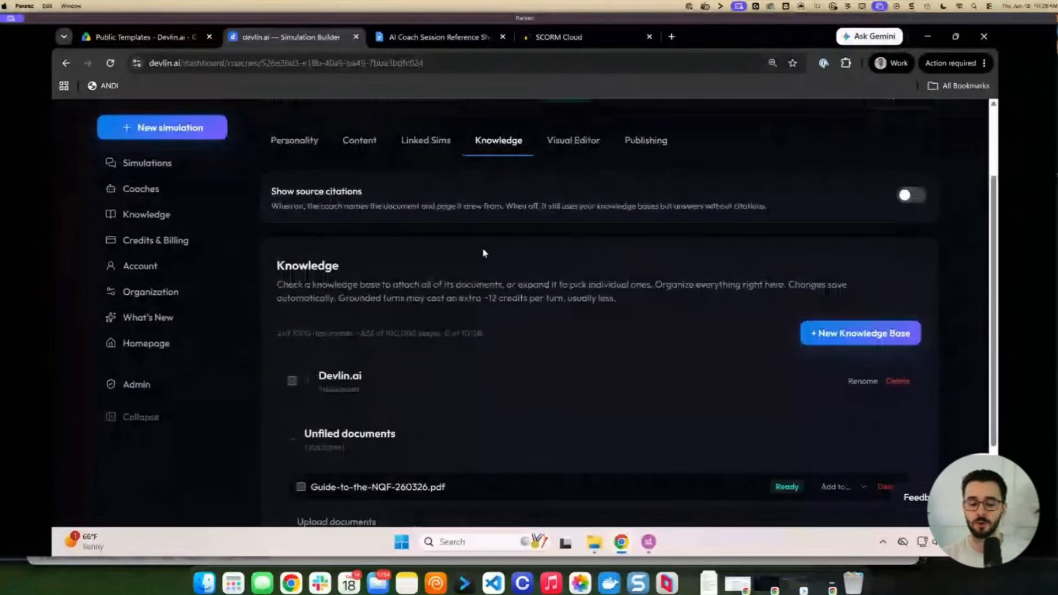
scroll(484, 254, "down", 1)
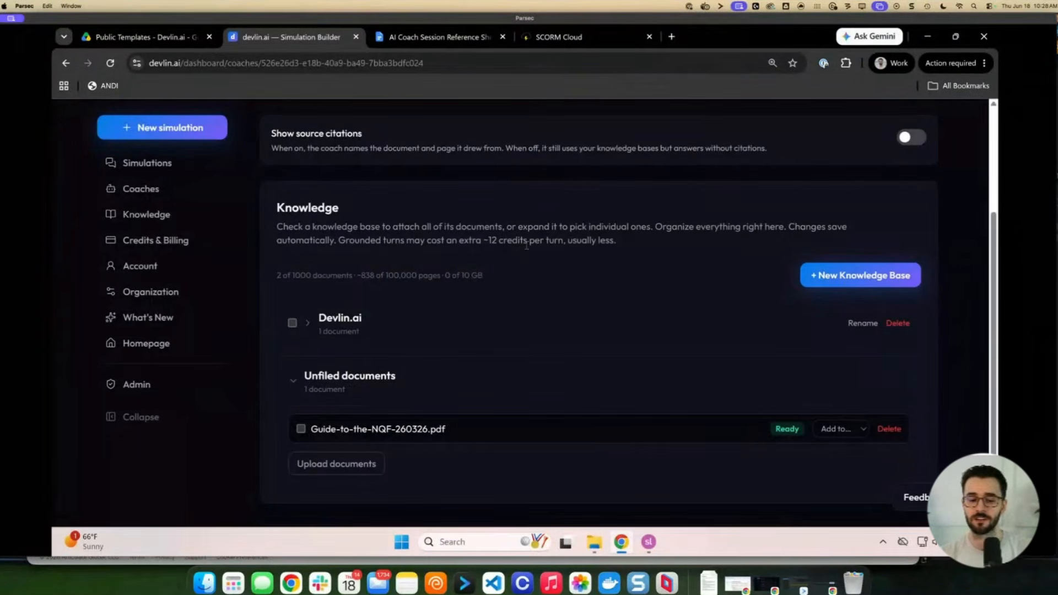
left_click(312, 326)
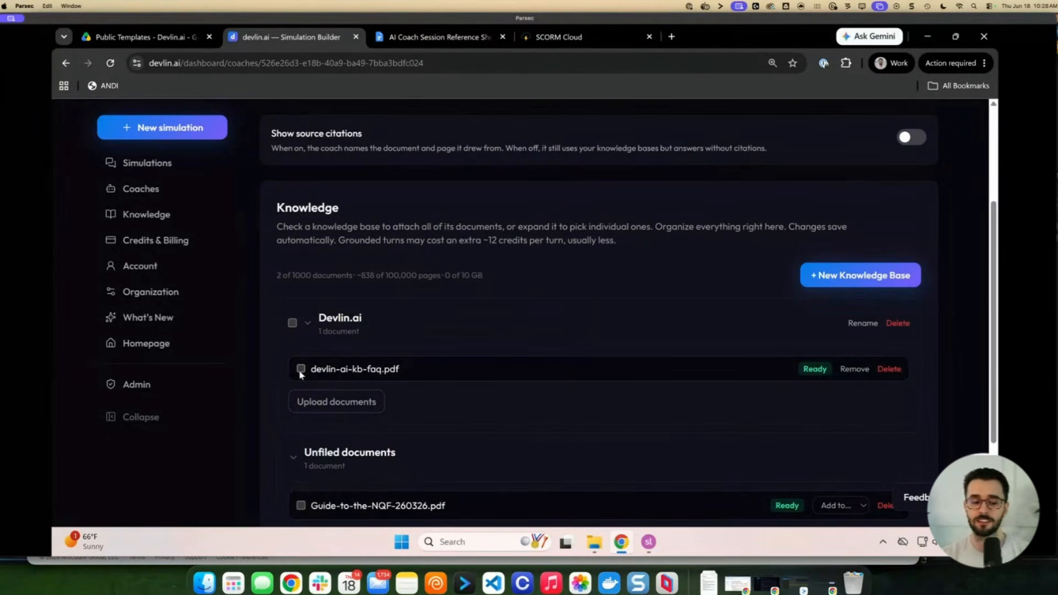
left_click(292, 324)
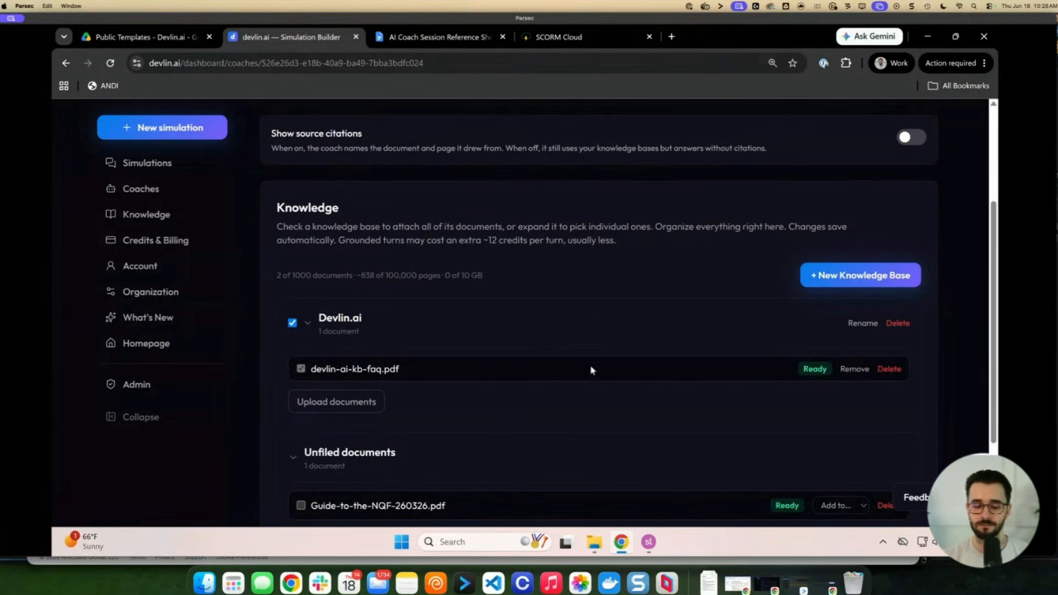
key("super+Tab")
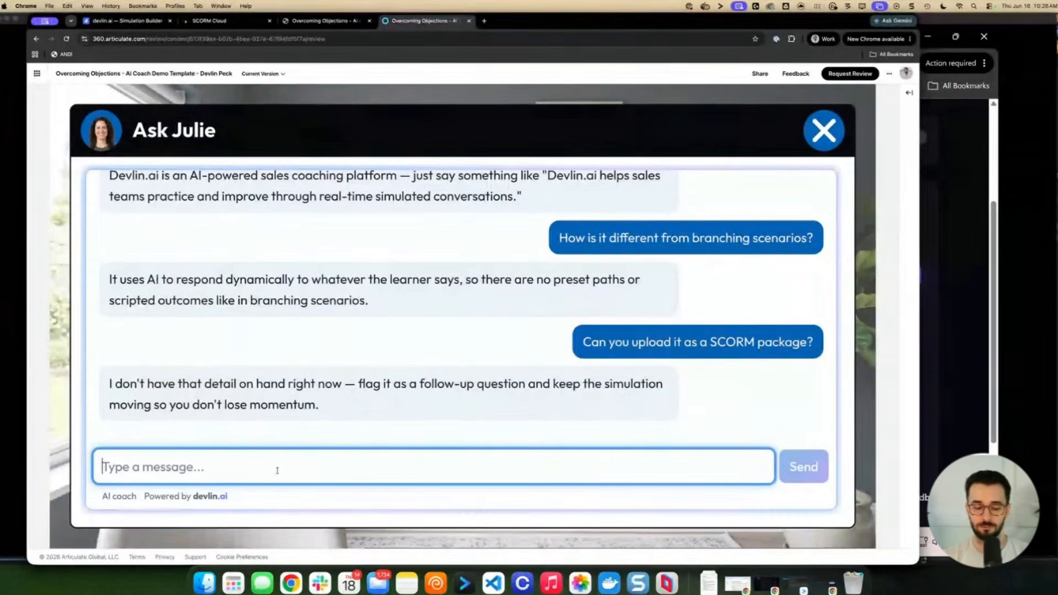
Ask Julie again 'How about now? Do you know if I can upload it as a SCORM package?'
left_click(277, 468)
type("How abo")
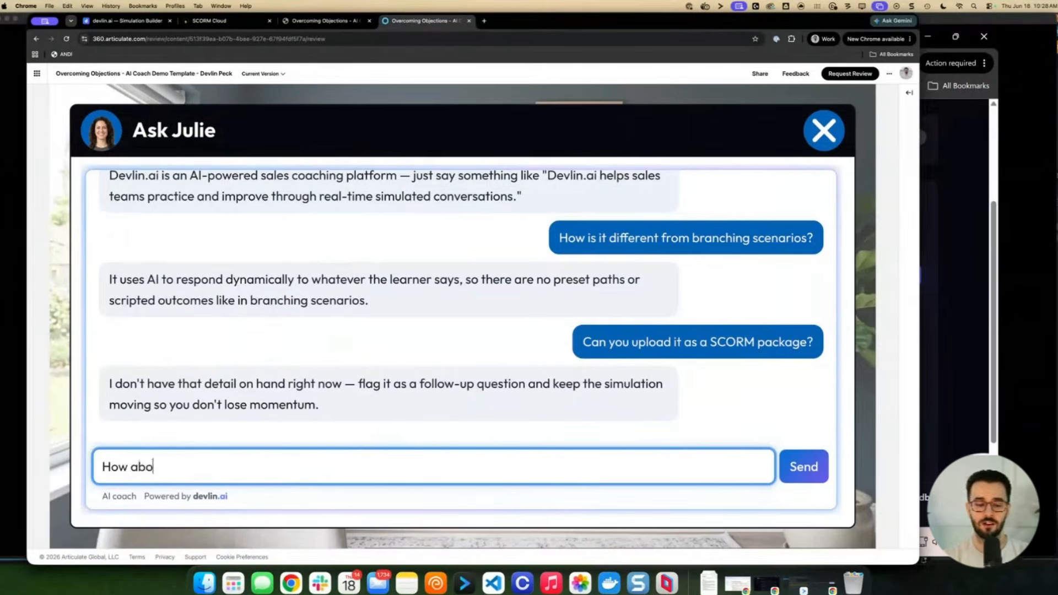
type("ut now? Do you know i")
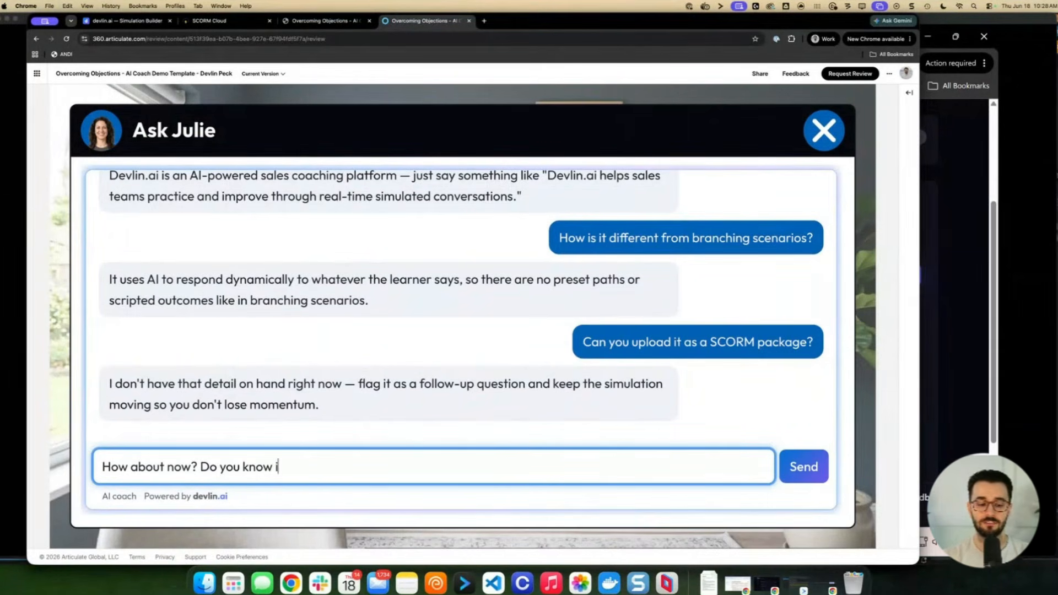
type("f I can upload it as a SCORM pakcage")
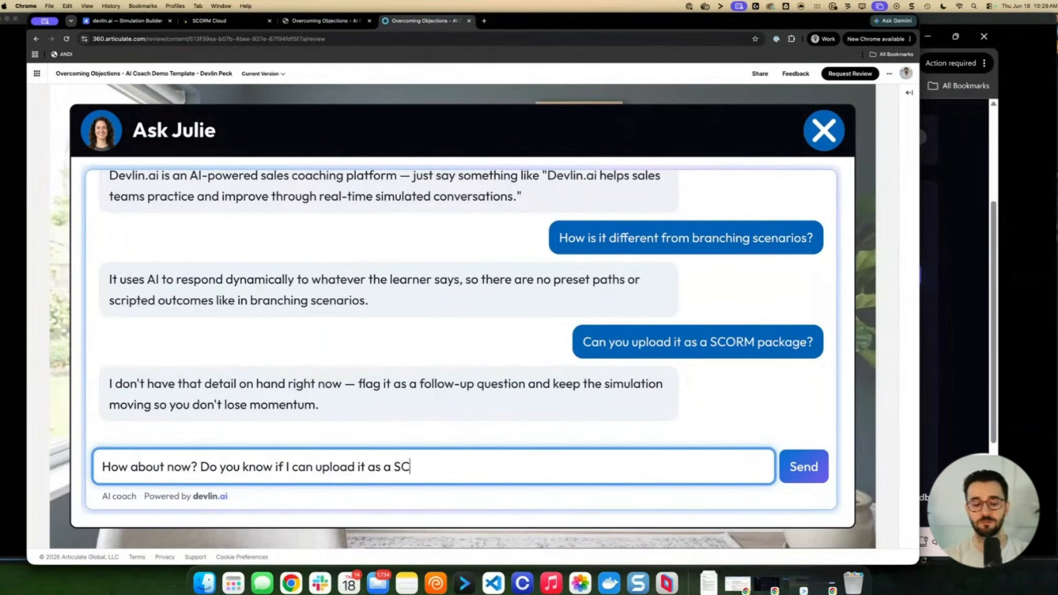
key("BackSpace")
key("BackSpace")
key("BackSpace")
key("BackSpace")
key("BackSpace")
type("ckage?")
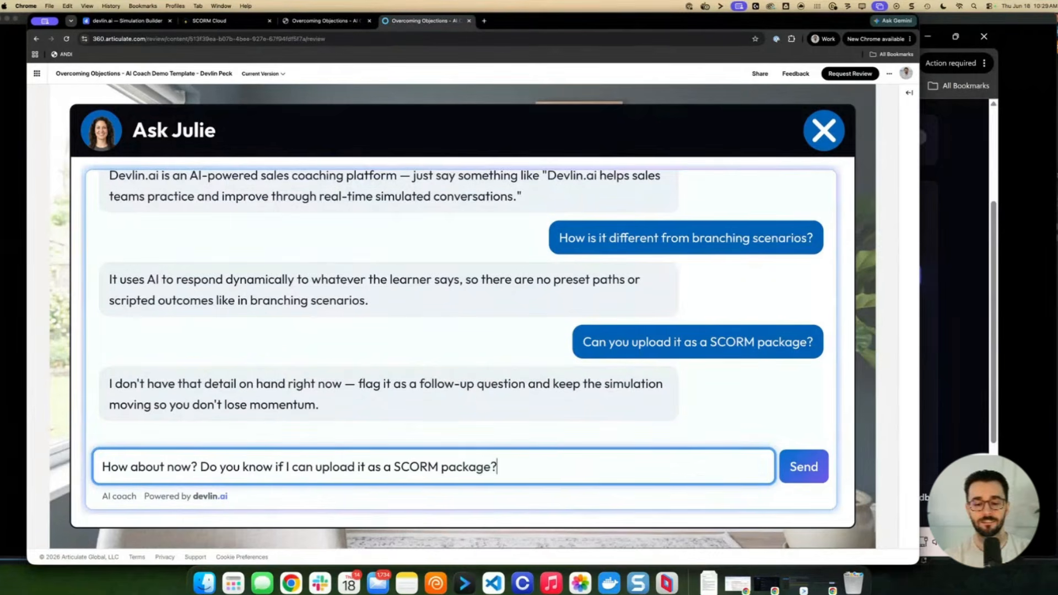
key("Return")
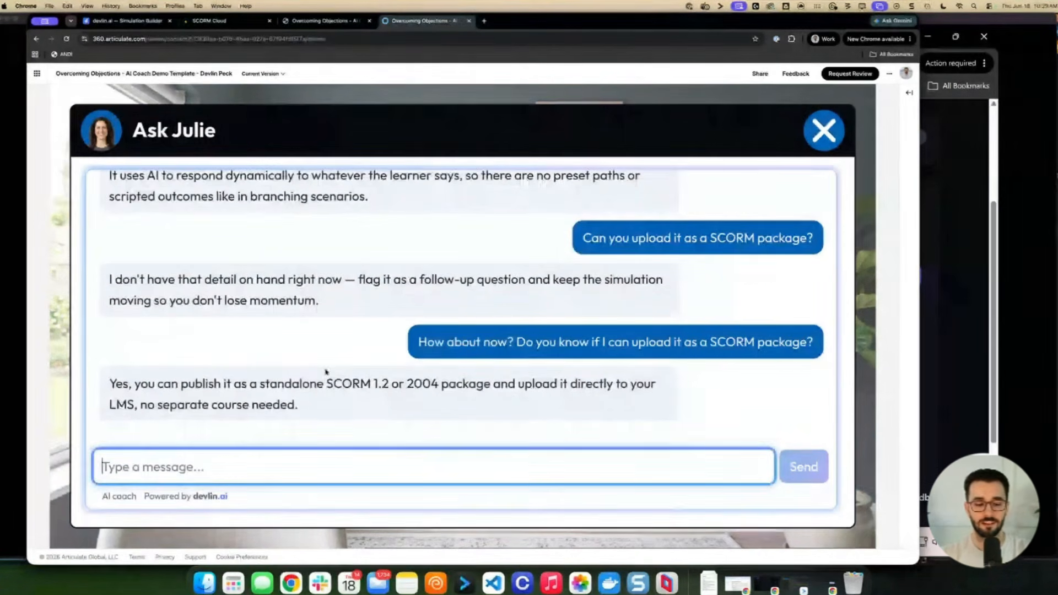
Highlight Julie's answer confirming SCORM 1.2 or 2004 publishing, then switch windows
left_click_drag(195, 389, 355, 399)
left_click(360, 406)
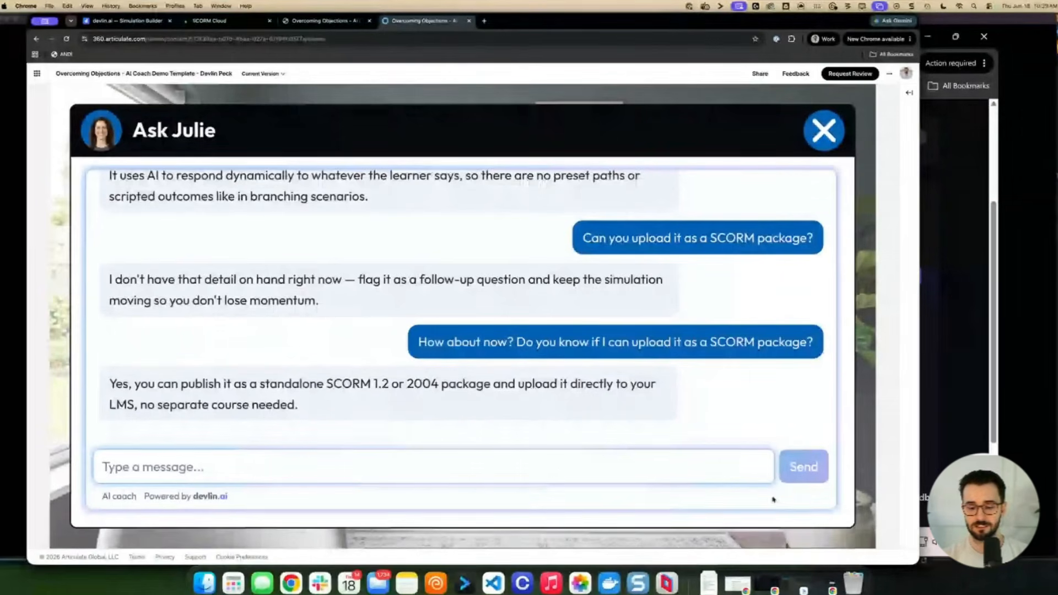
left_click(667, 583)
Open devlin-ai-kb-faq.pdf from the AI Coach Session Reference Sheet in a new tab, then return to the document
left_click(441, 37)
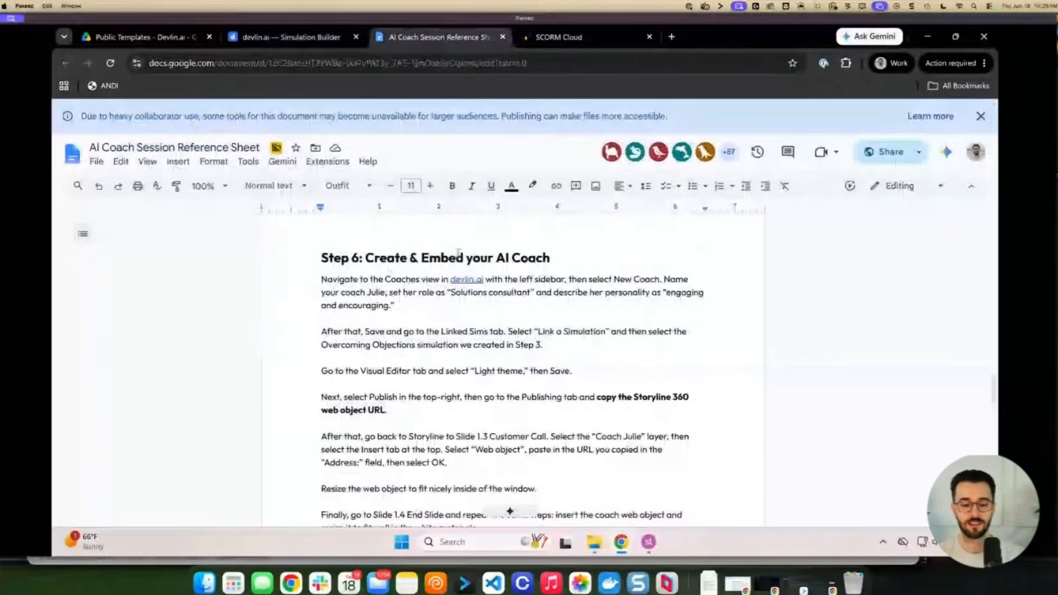
scroll(458, 252, "down", 10)
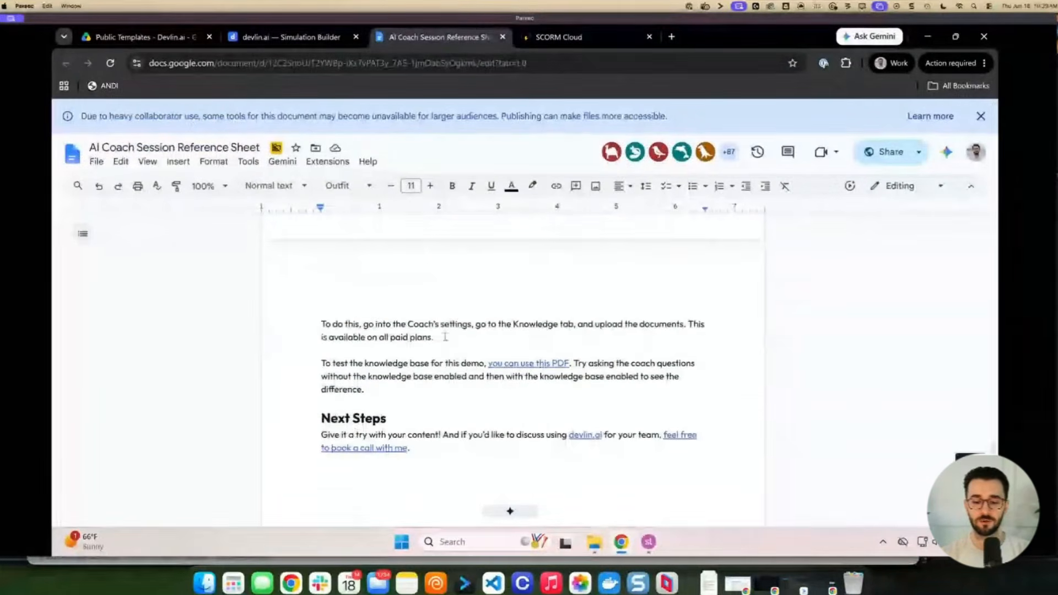
left_click(531, 363)
left_click(558, 384)
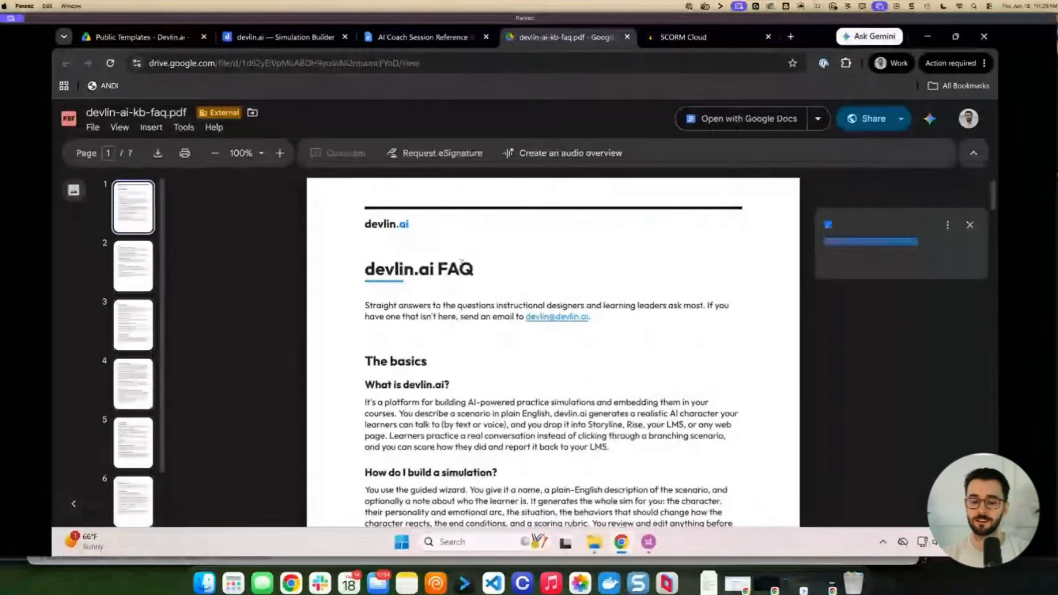
scroll(467, 272, "down", 20)
scroll(471, 282, "down", 10)
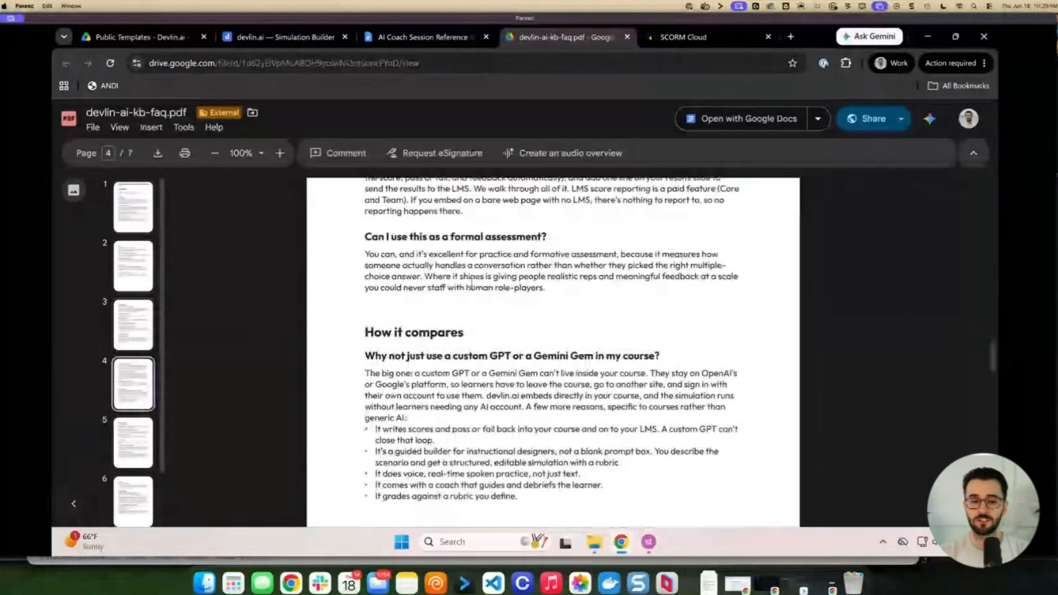
left_click(423, 37)
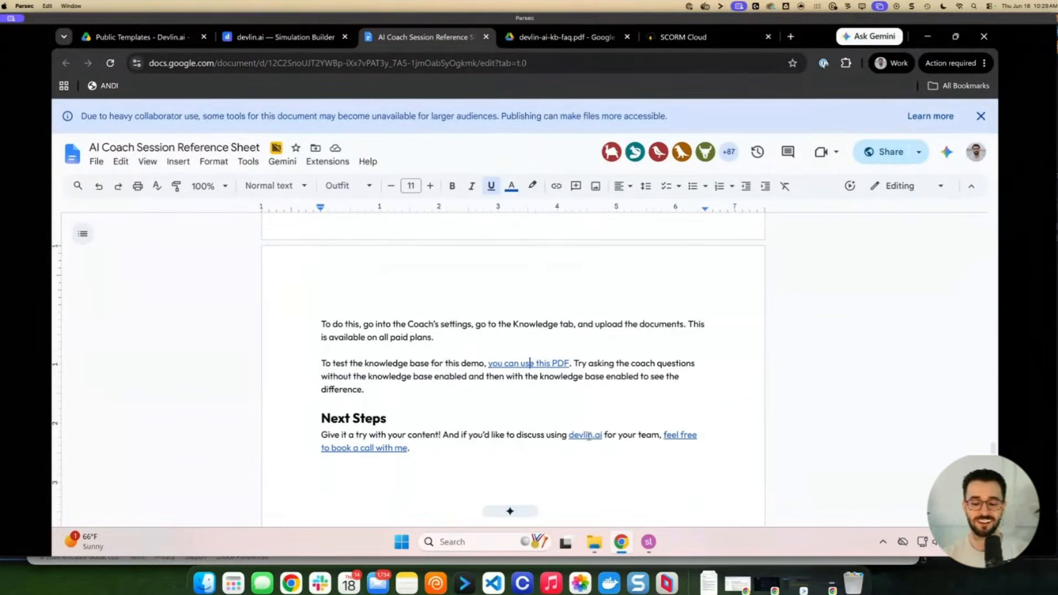
mouse_move(649, 541)
mouse_move(674, 490)
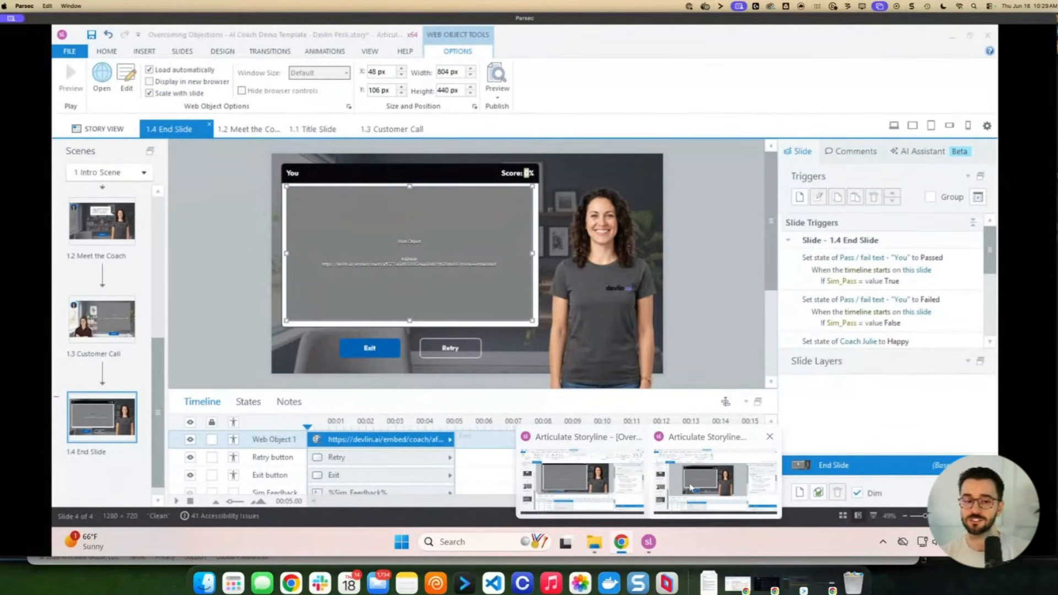
Dismiss the publish-successful message and review the LMS tracking settings: SCORM 1.2, completion at 100% of slides viewed
left_click(691, 488)
left_click(713, 398)
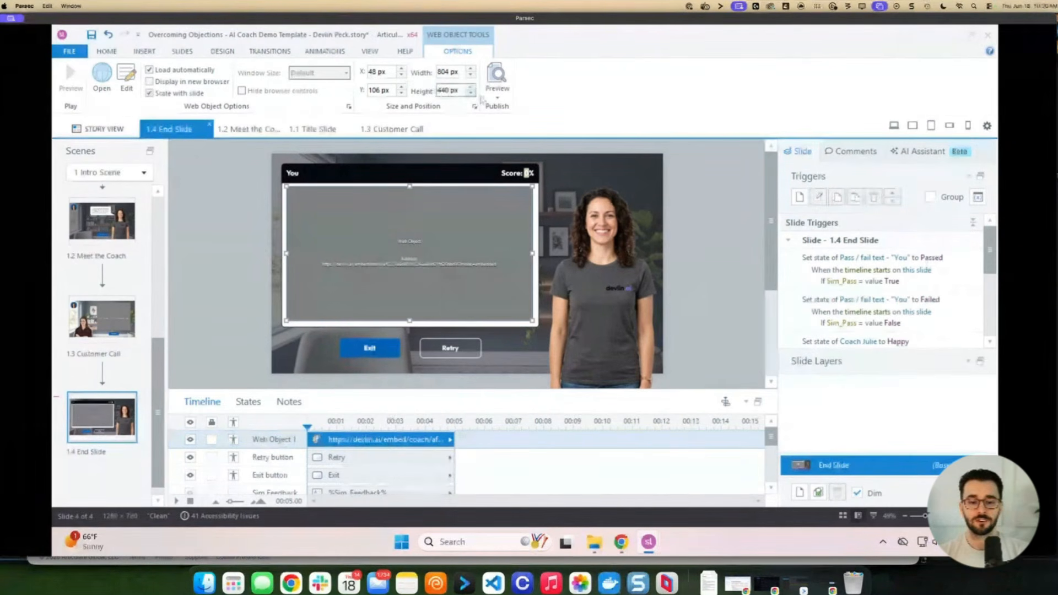
left_click(498, 98)
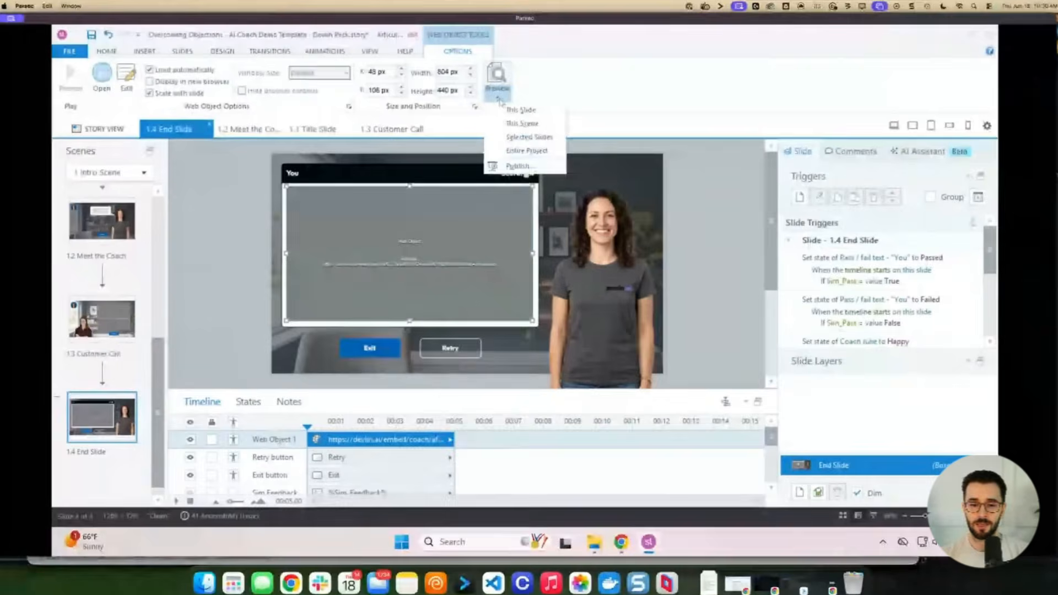
left_click(526, 167)
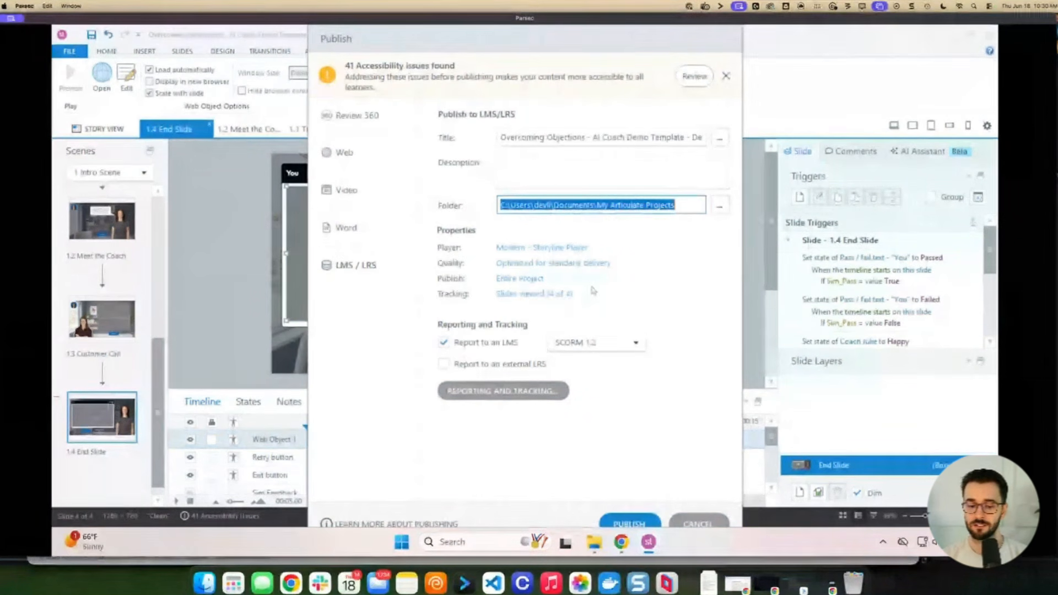
left_click(509, 393)
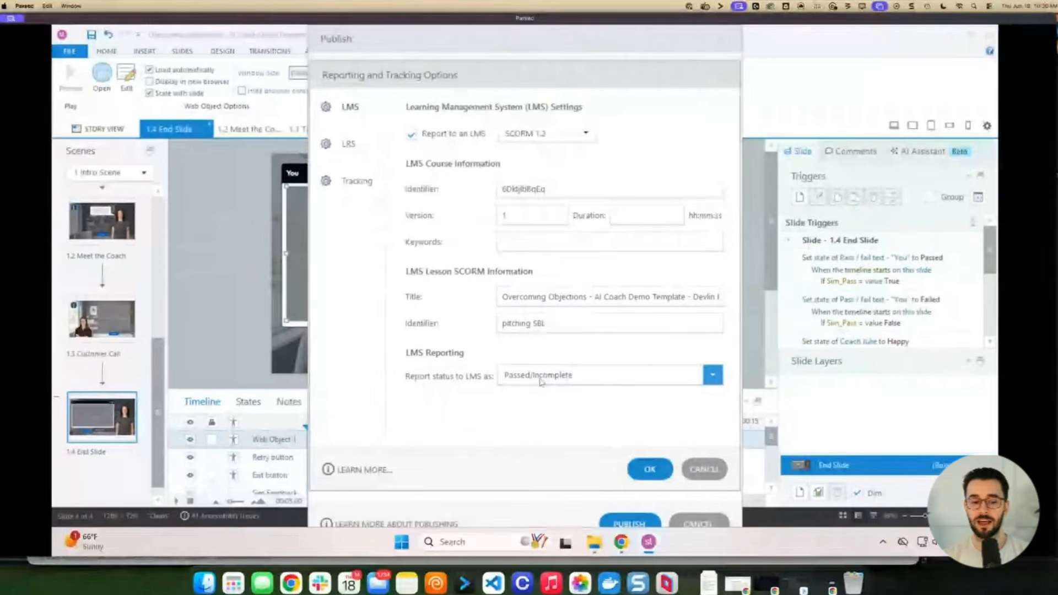
left_click(356, 181)
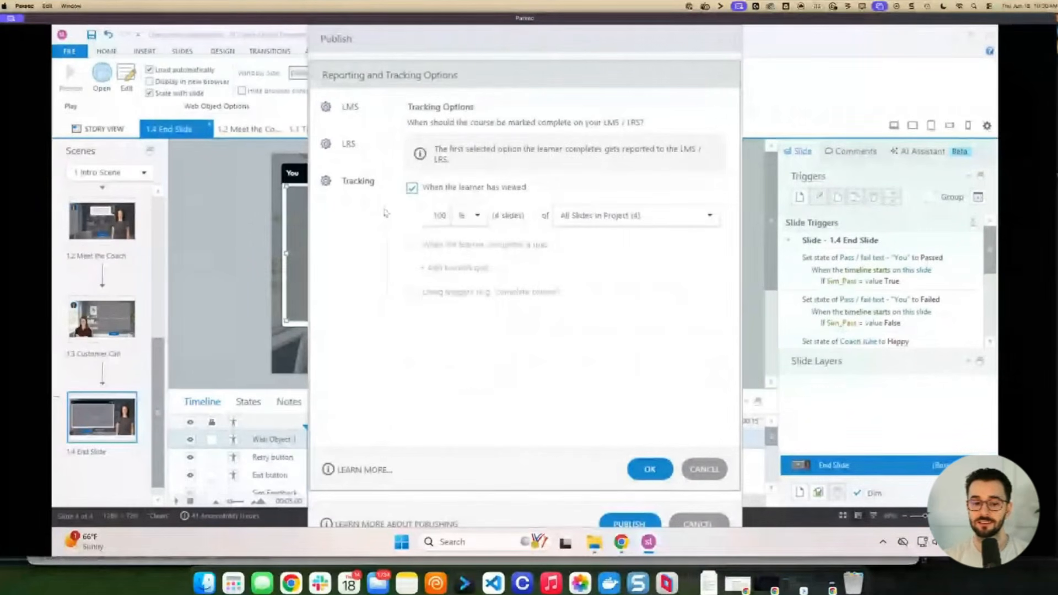
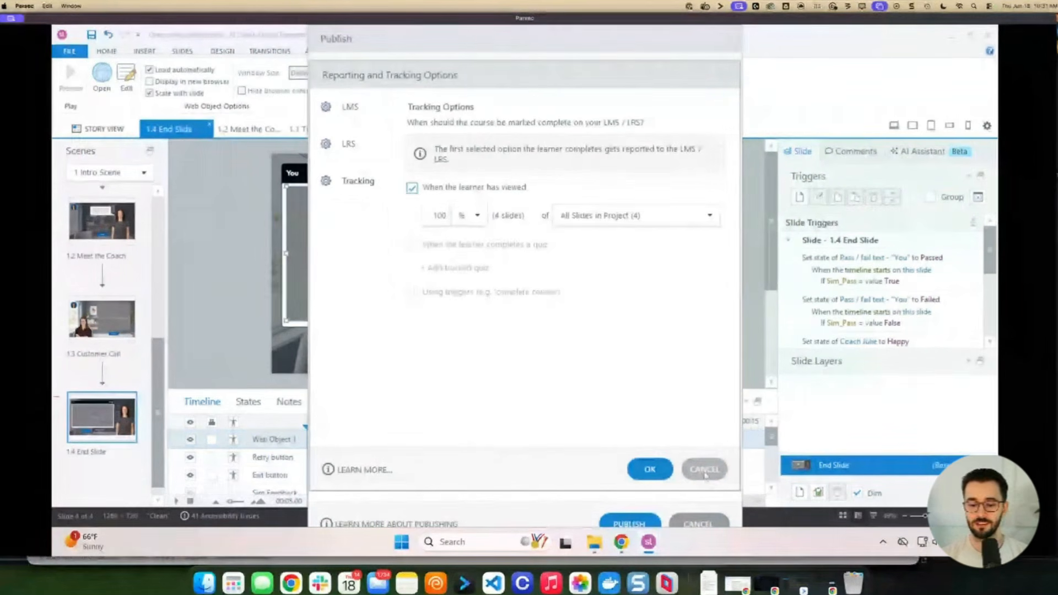
Cancel the Reporting and Tracking Options and Publish dialogs without publishing
left_click(705, 470)
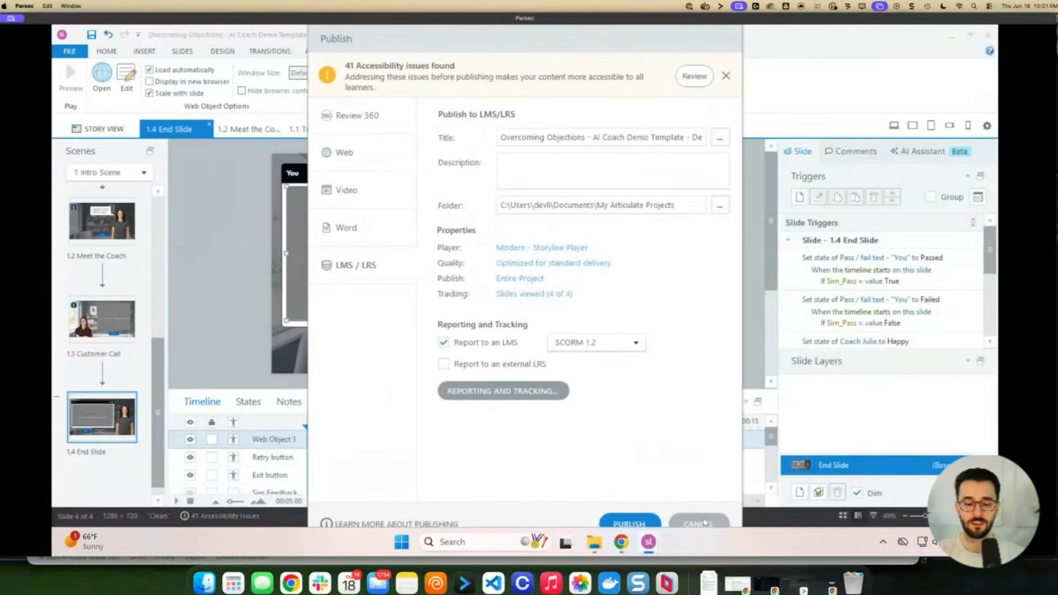
left_click(704, 521)
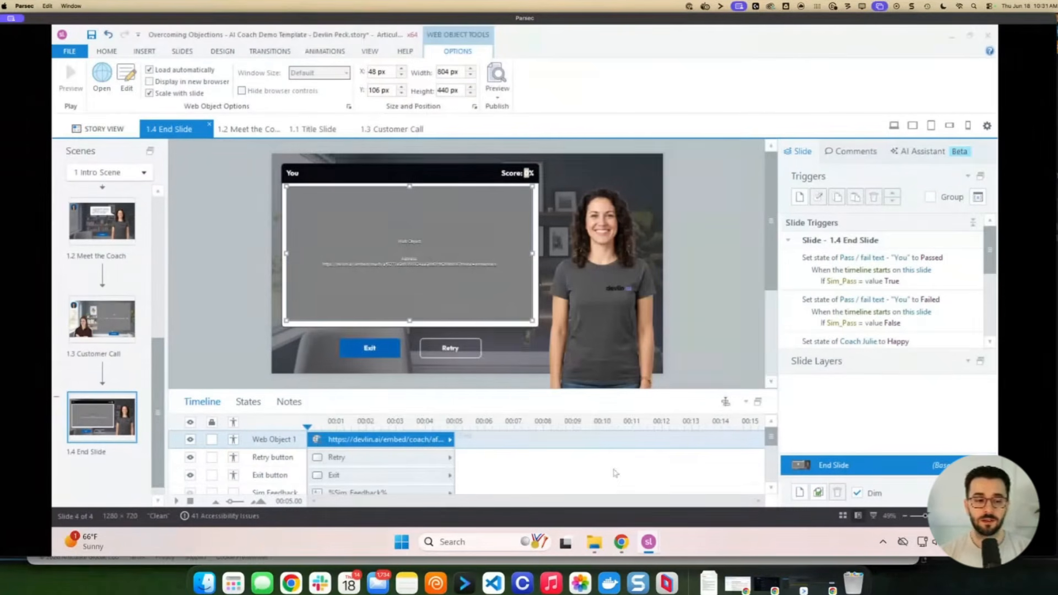
Add a new scene in Story View, creating an unreachable 2.1 Untitled Slide
left_click(105, 129)
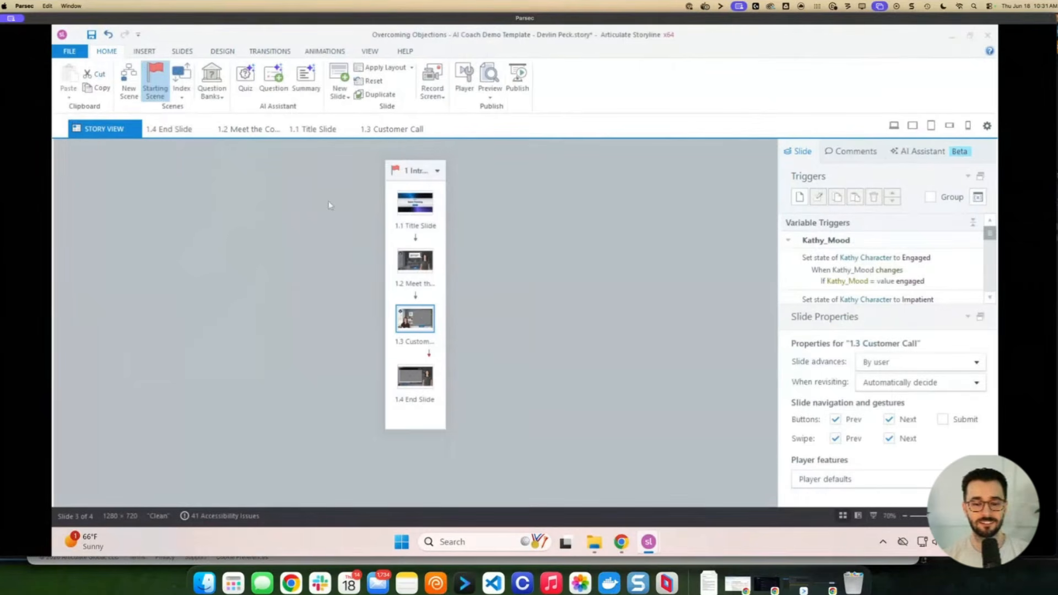
right_click(486, 193)
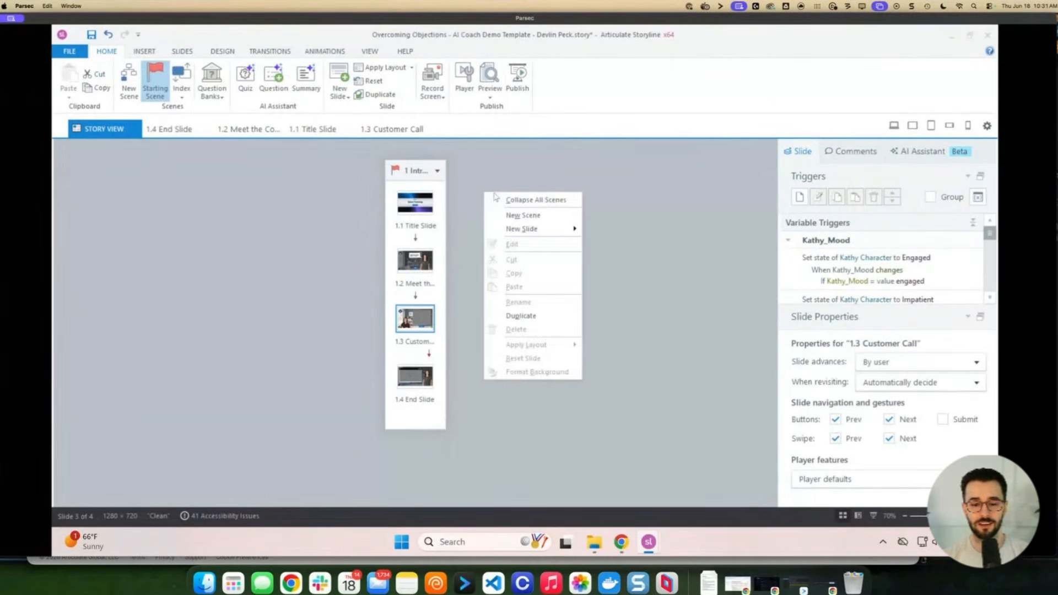
left_click(517, 215)
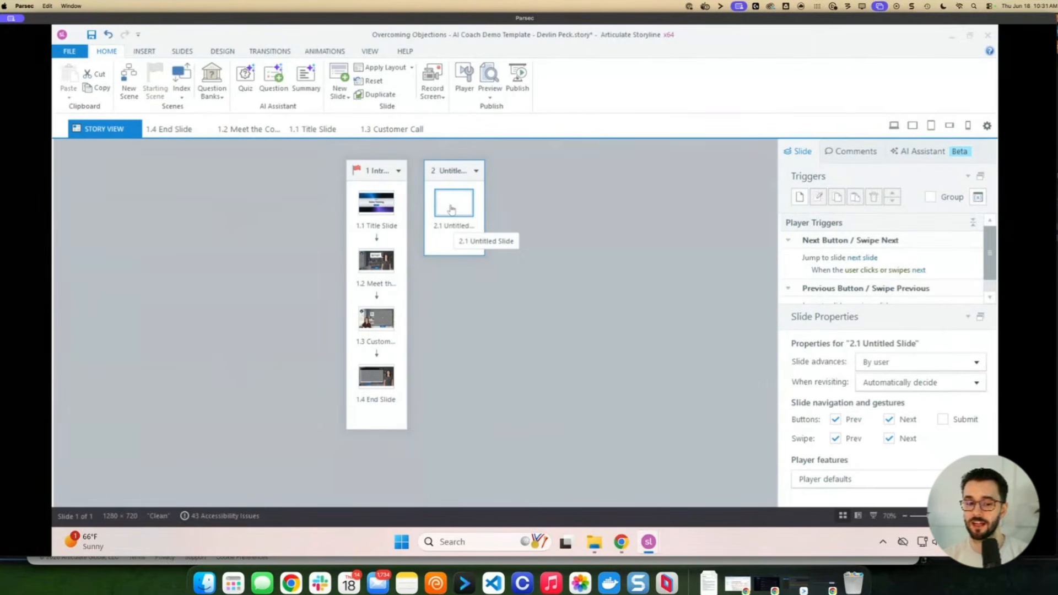
Check the LMS/LRS publish options without publishing, then open the 1.4 End Slide
left_click(517, 80)
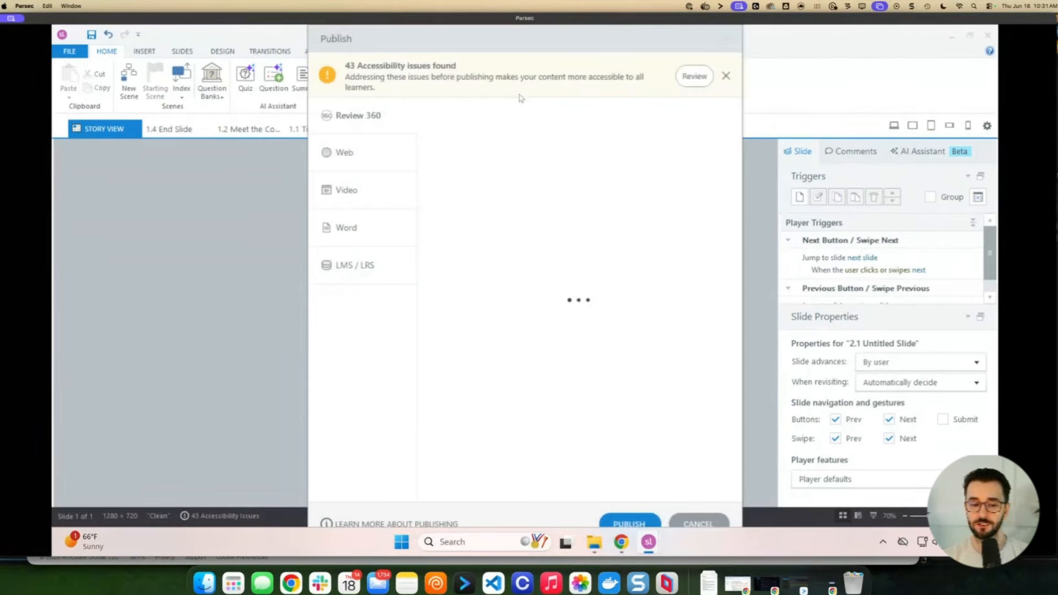
left_click(360, 270)
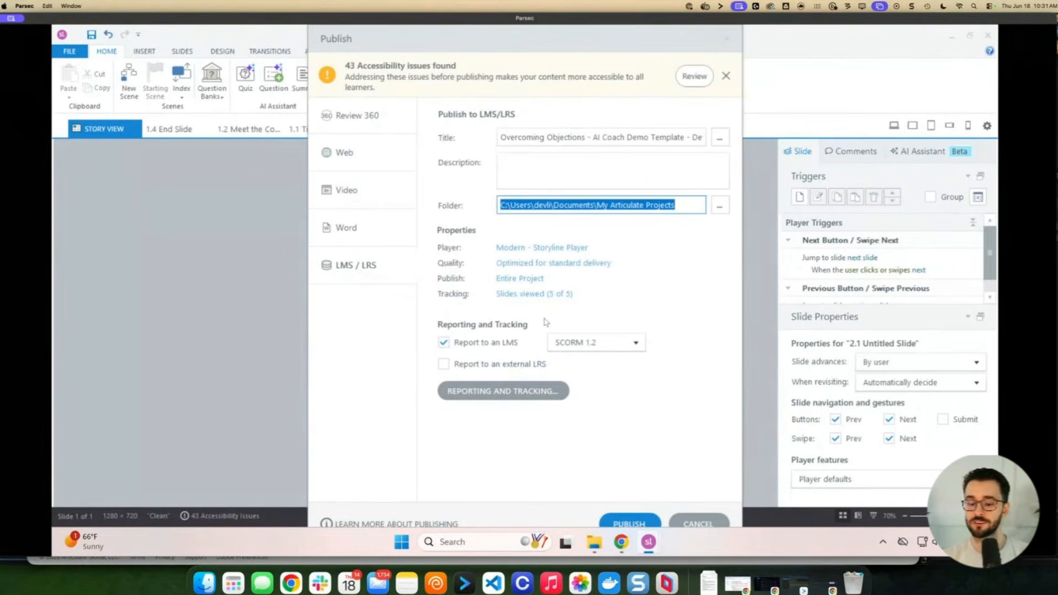
left_click(698, 522)
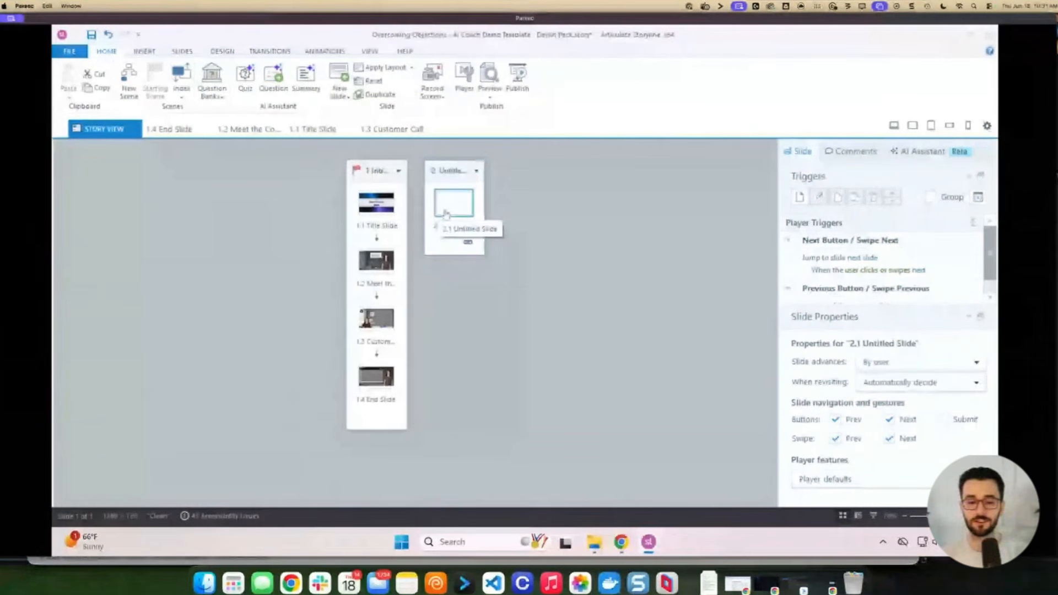
double_click(377, 379)
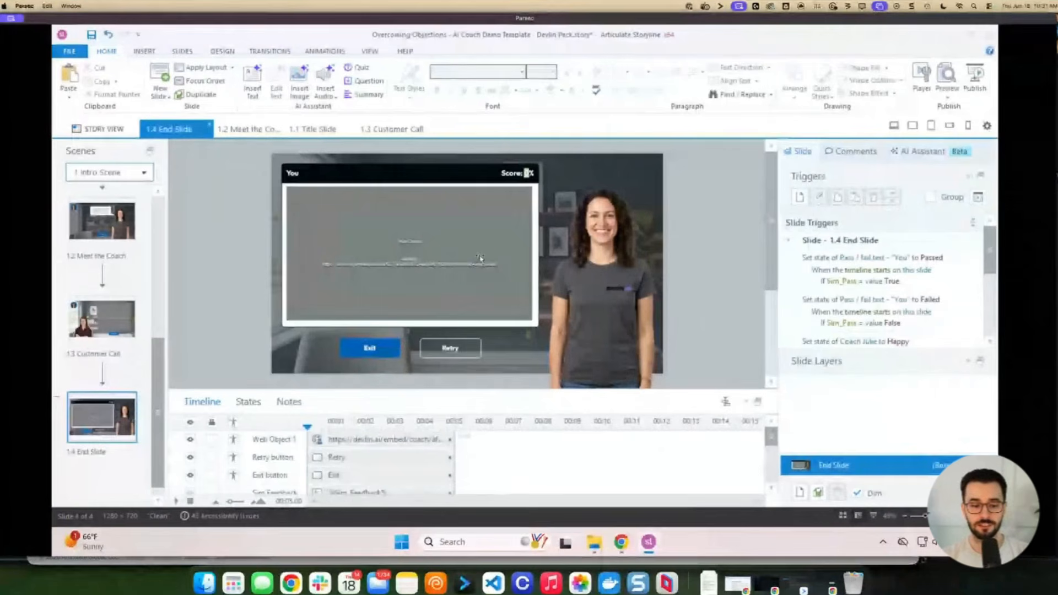
Add an Execute JavaScript trigger to the End Slide containing sendResultsToLMS()
left_click(801, 196)
left_click(503, 228)
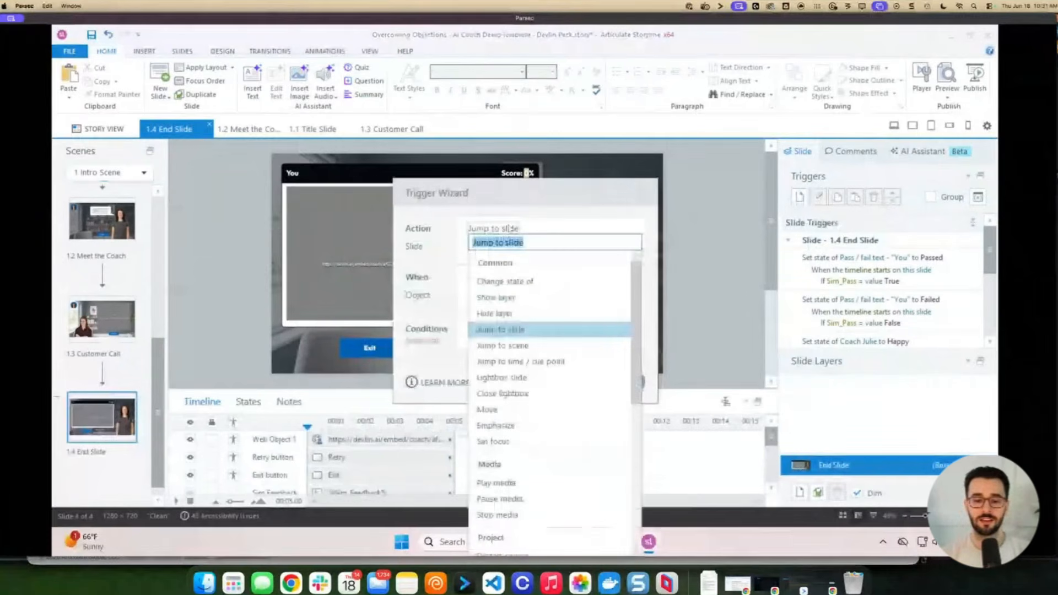
type("ex")
key("Return")
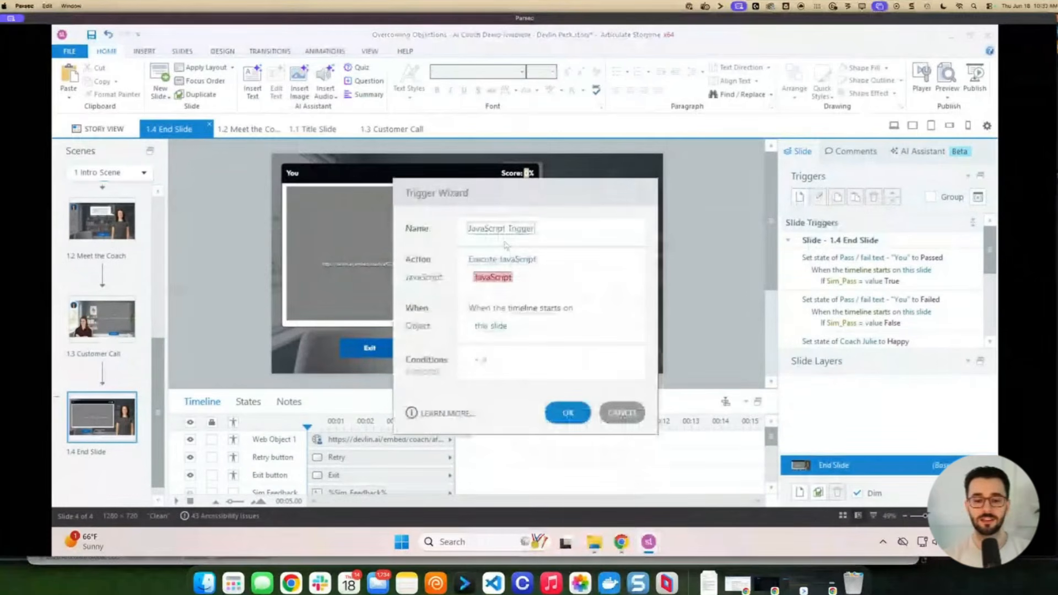
left_click(493, 278)
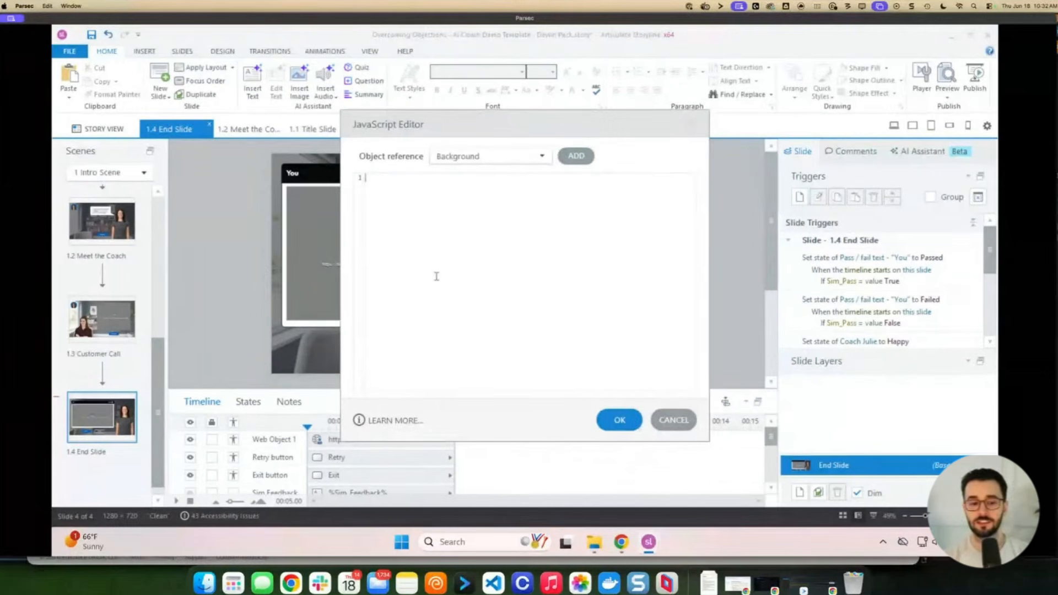
type("sendR")
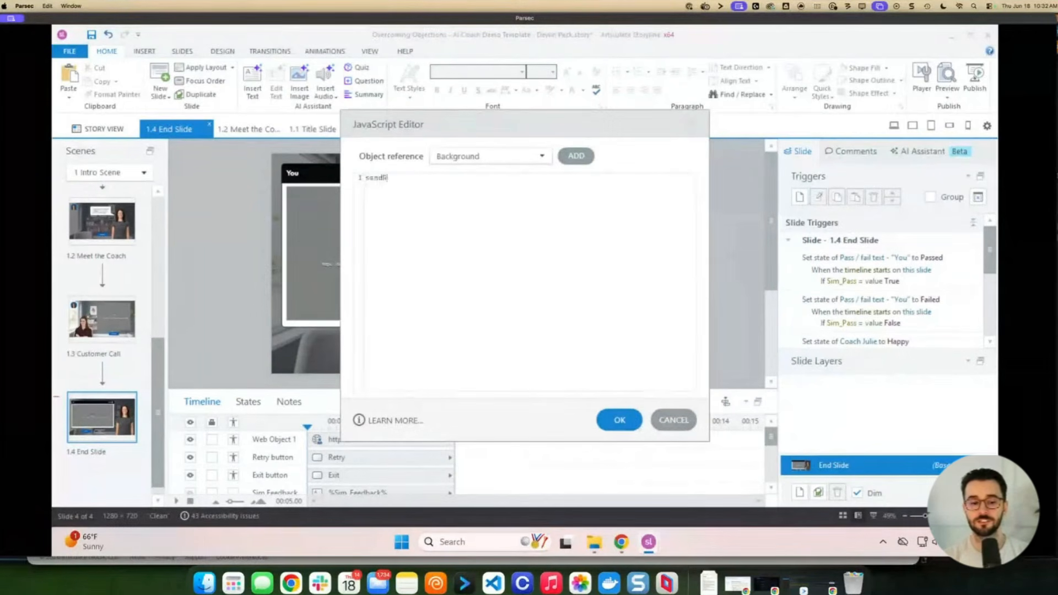
type("esultsTo")
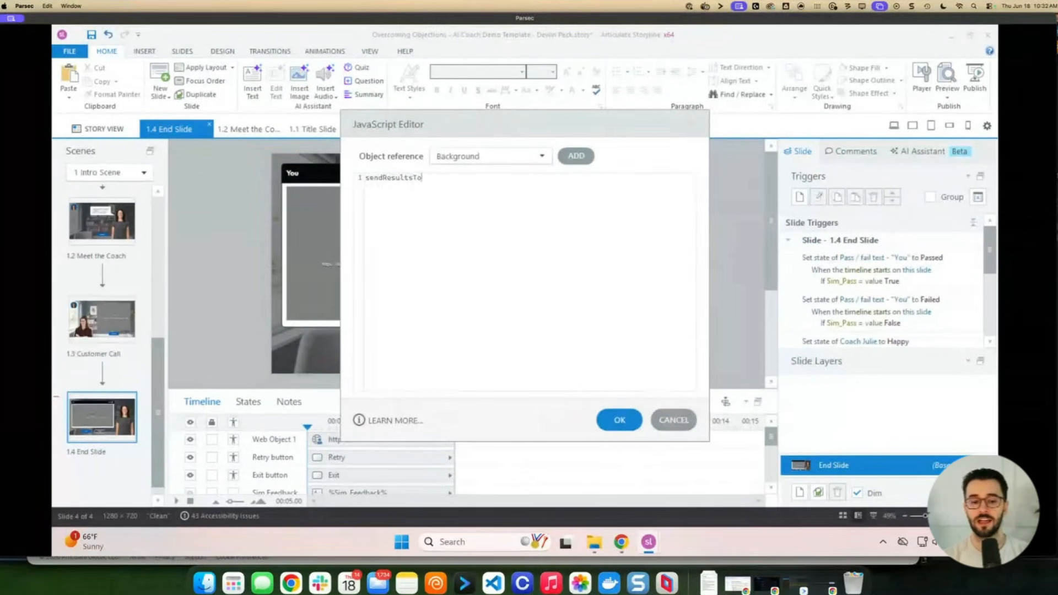
type("LMS(")
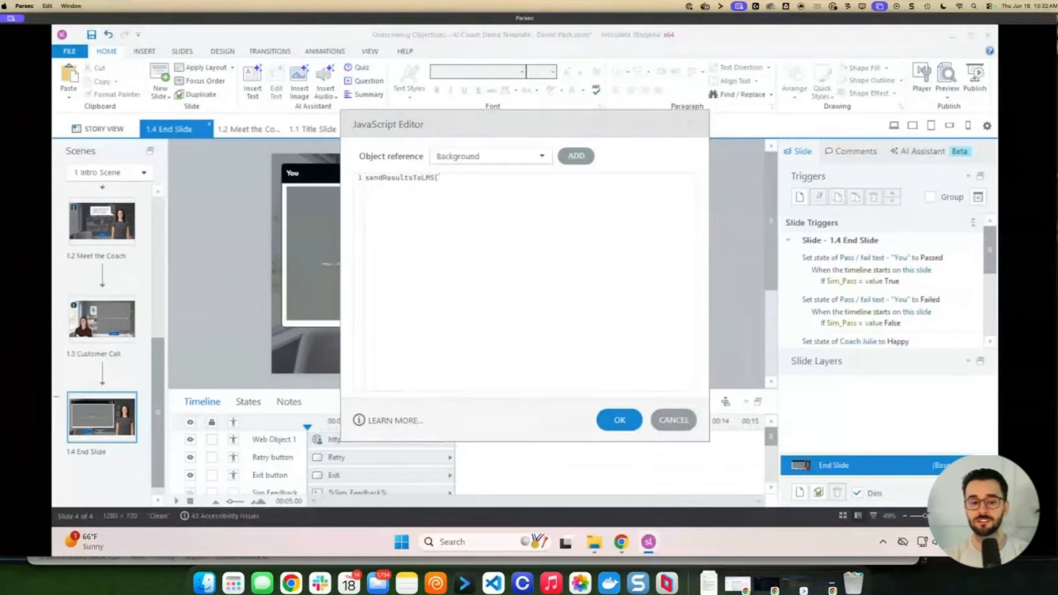
type(")")
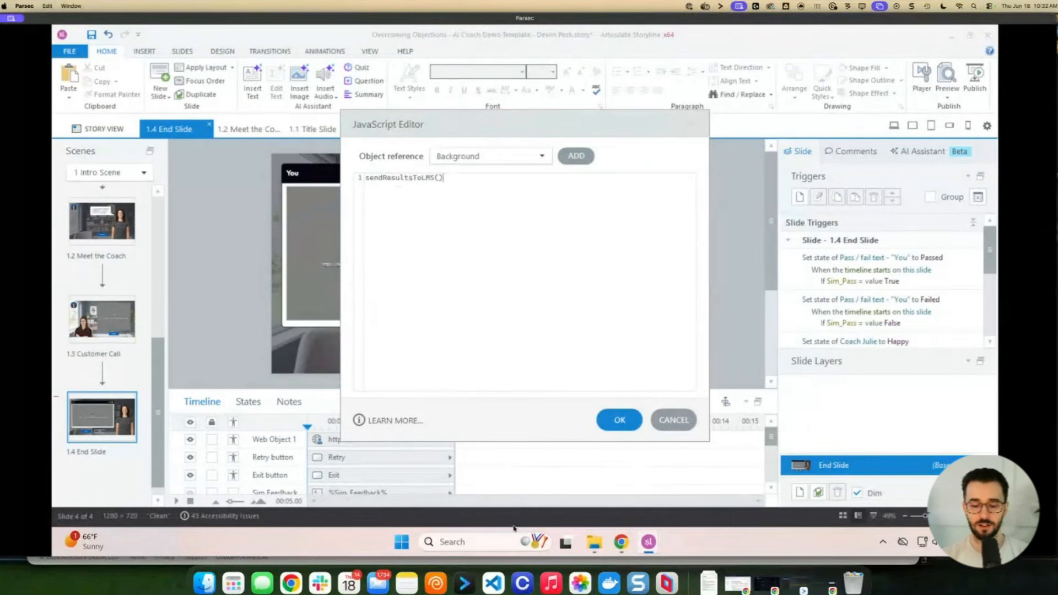
Open the Publishing settings of the Overcoming Objections: Earning the Yes simulation in devlin.ai
left_click(629, 543)
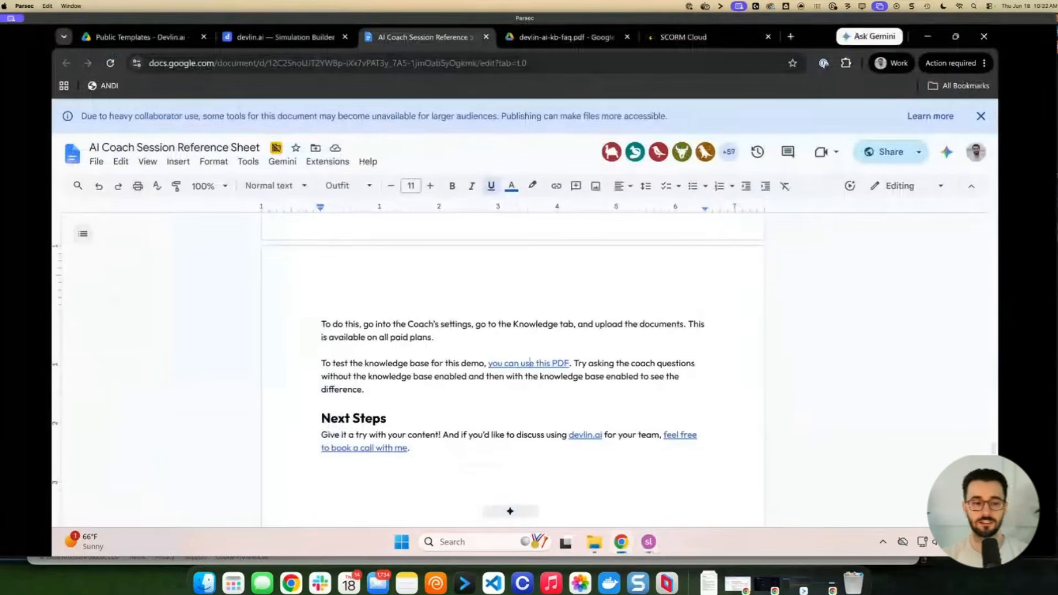
left_click(287, 37)
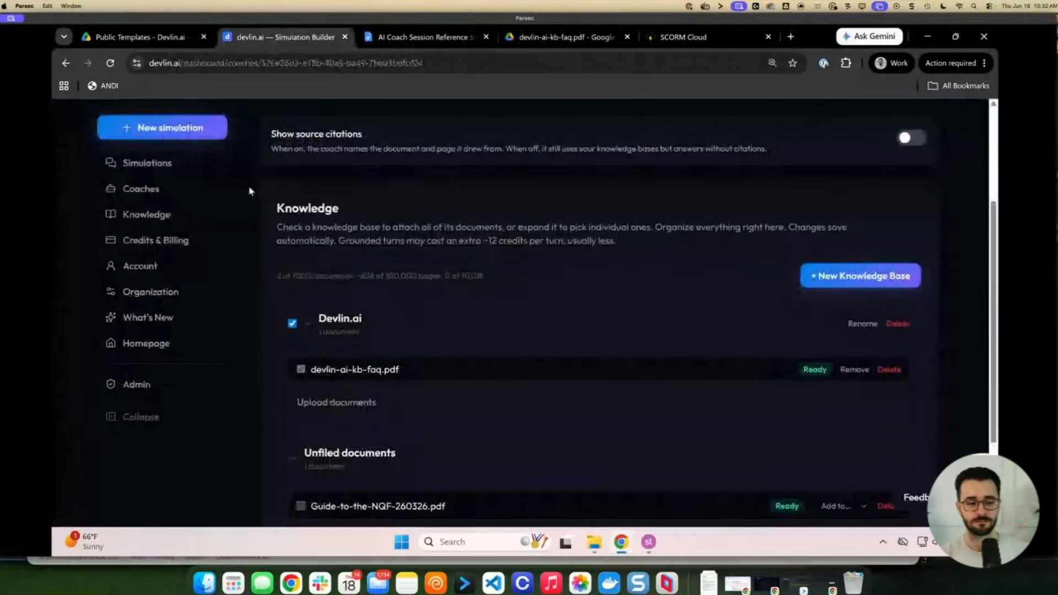
scroll(248, 189, "up", 3)
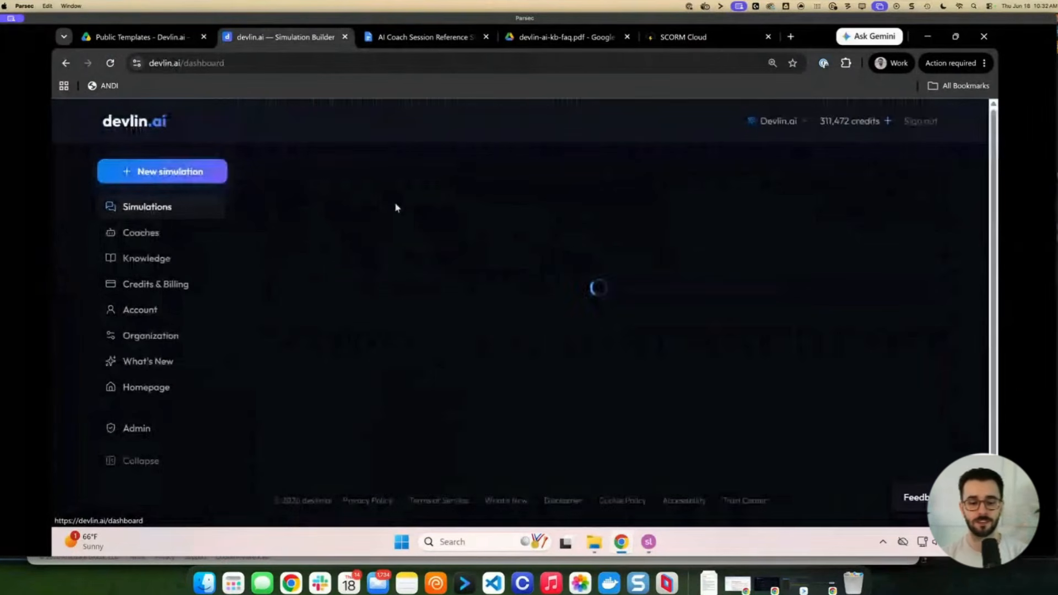
left_click(462, 318)
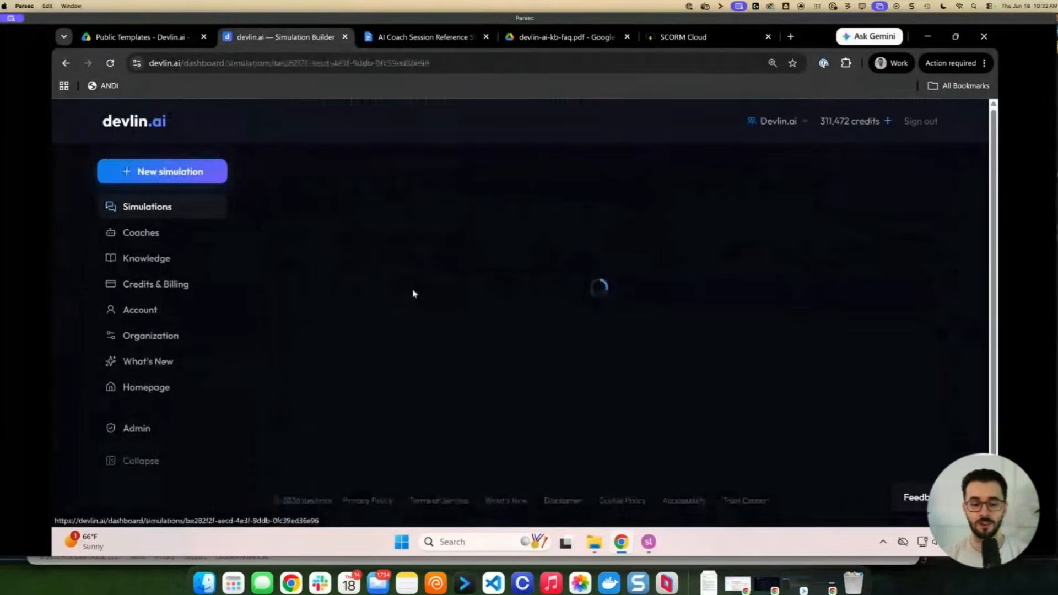
left_click(535, 224)
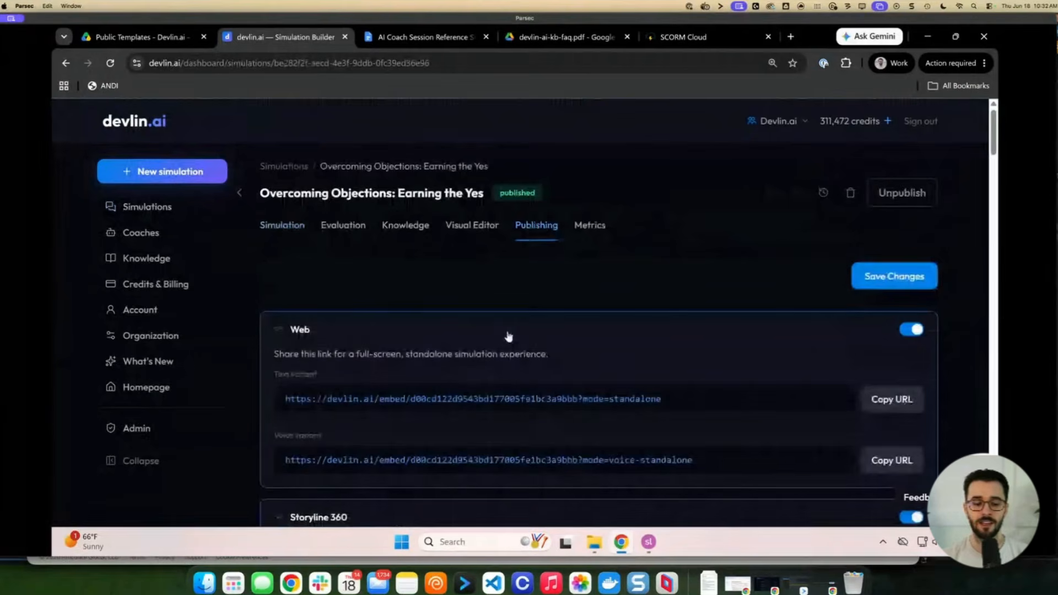
Copy the sendResultsToLMS() snippet from Step 5, Report Results to the LMS
scroll(506, 340, "down", 15)
scroll(444, 320, "down", 7)
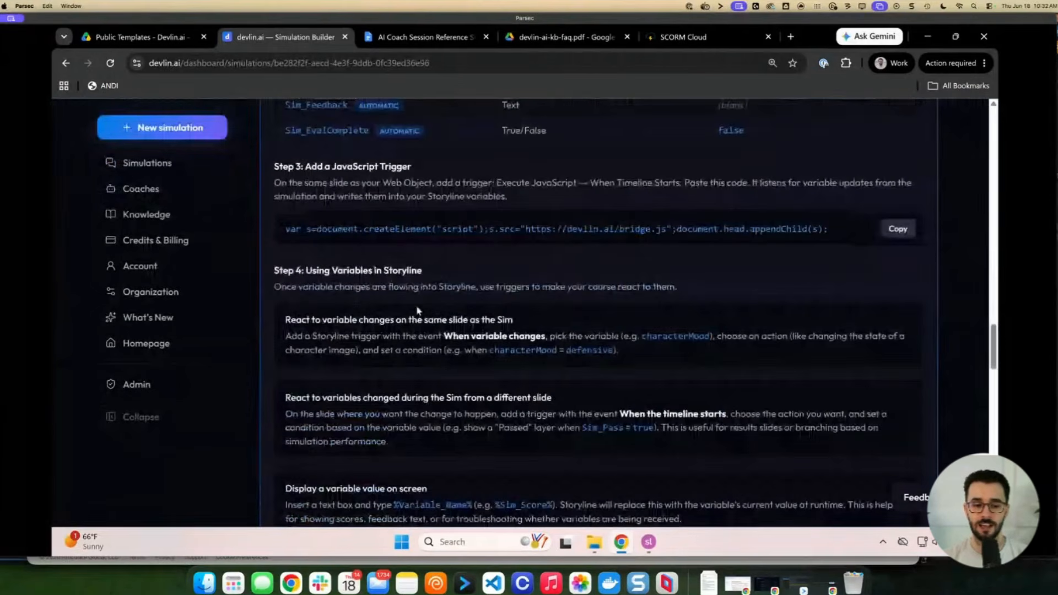
scroll(433, 224, "down", 1)
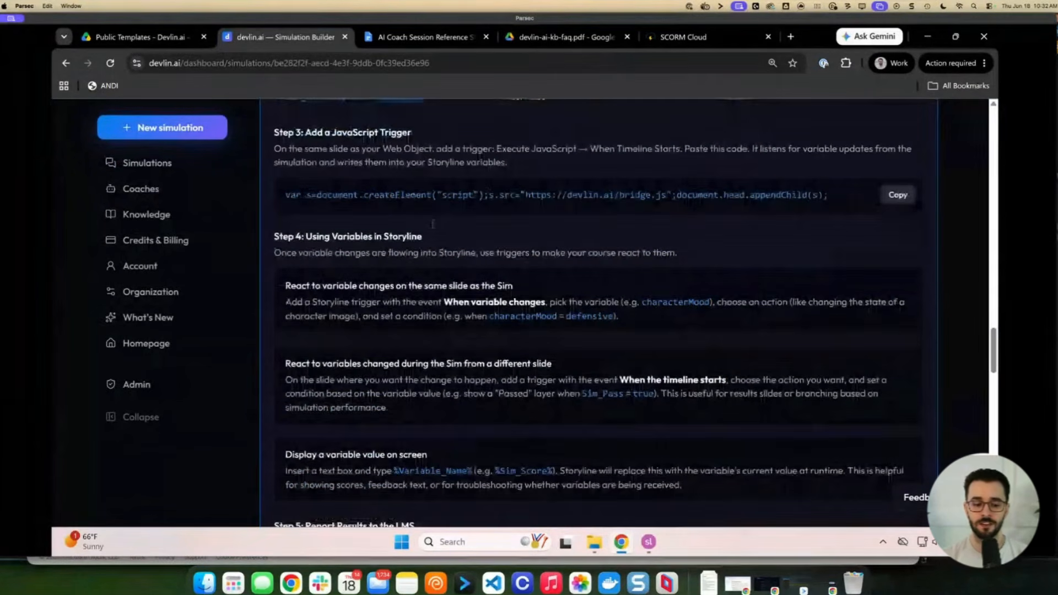
scroll(434, 224, "down", 6)
scroll(420, 233, "up", 1)
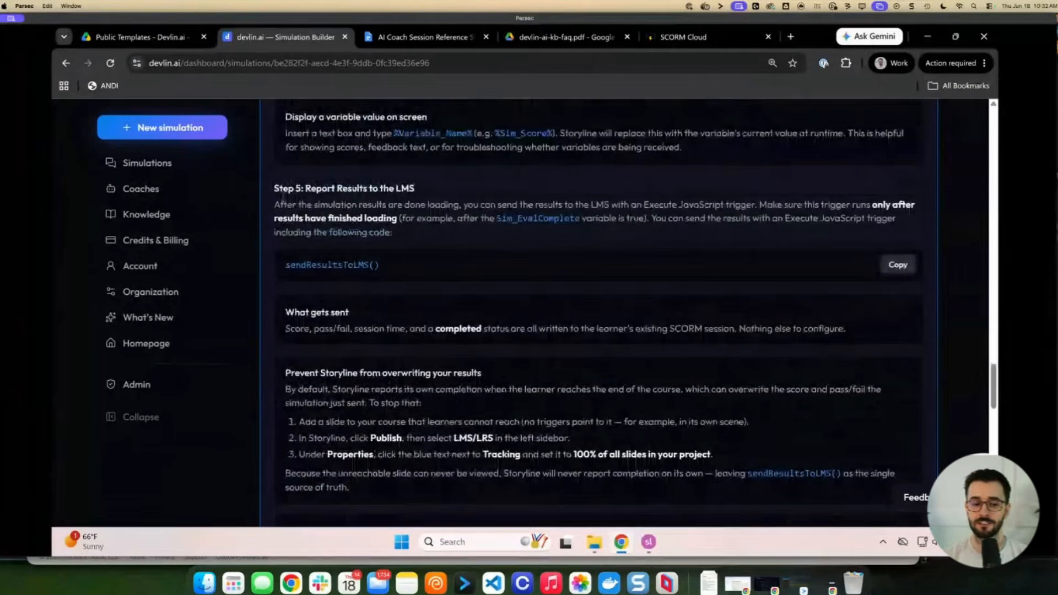
triple_click(353, 188)
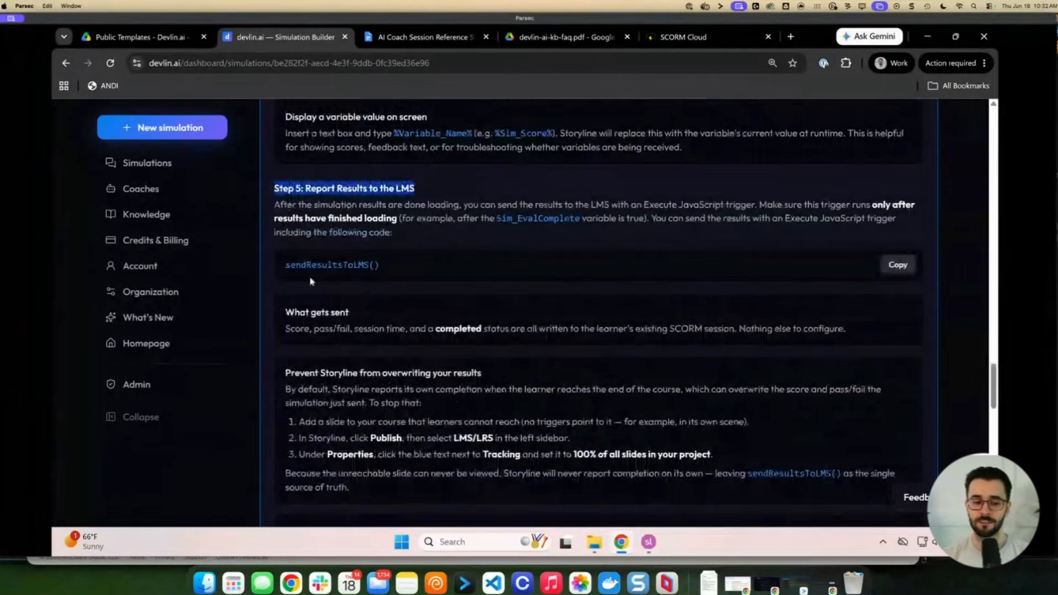
double_click(327, 265)
left_click_drag(364, 266, 380, 265)
left_click(898, 265)
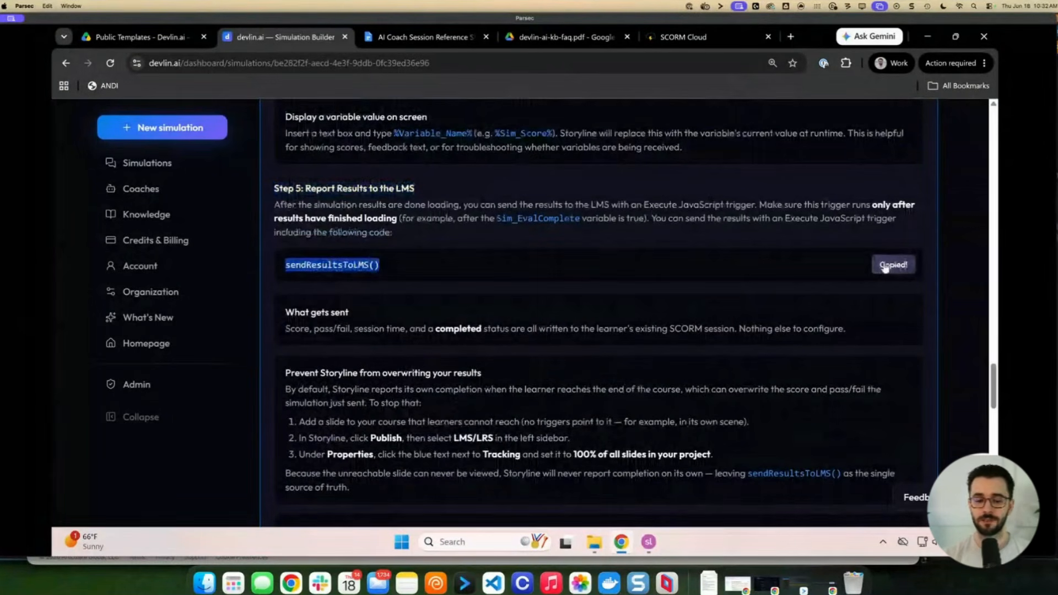
left_click(650, 543)
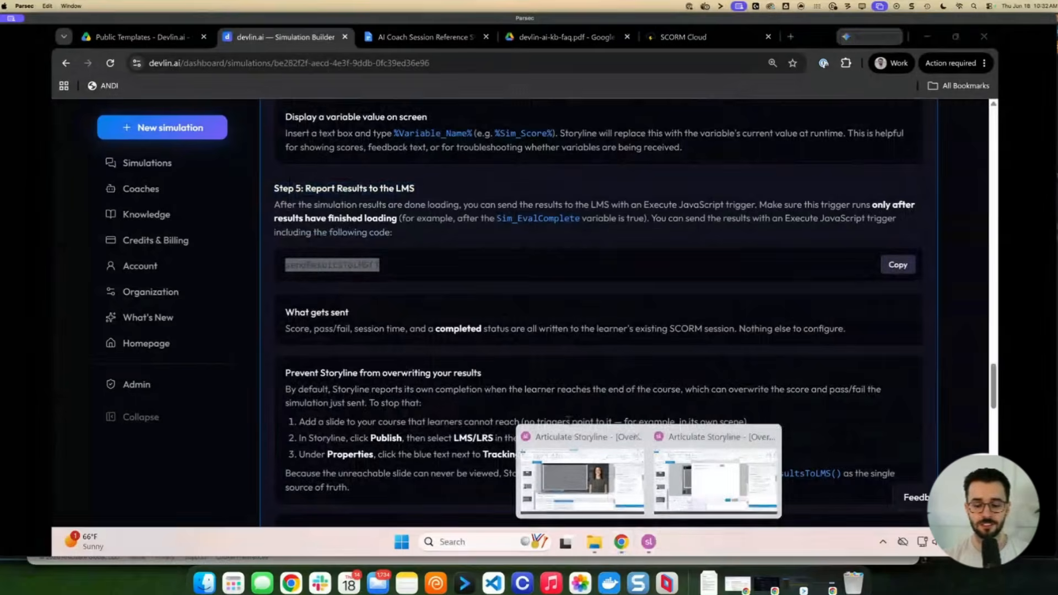
Paste sendResultsToLMS() into the JavaScript Editor and save the trigger, running when the timeline starts
left_click(700, 479)
key("ctrl+v")
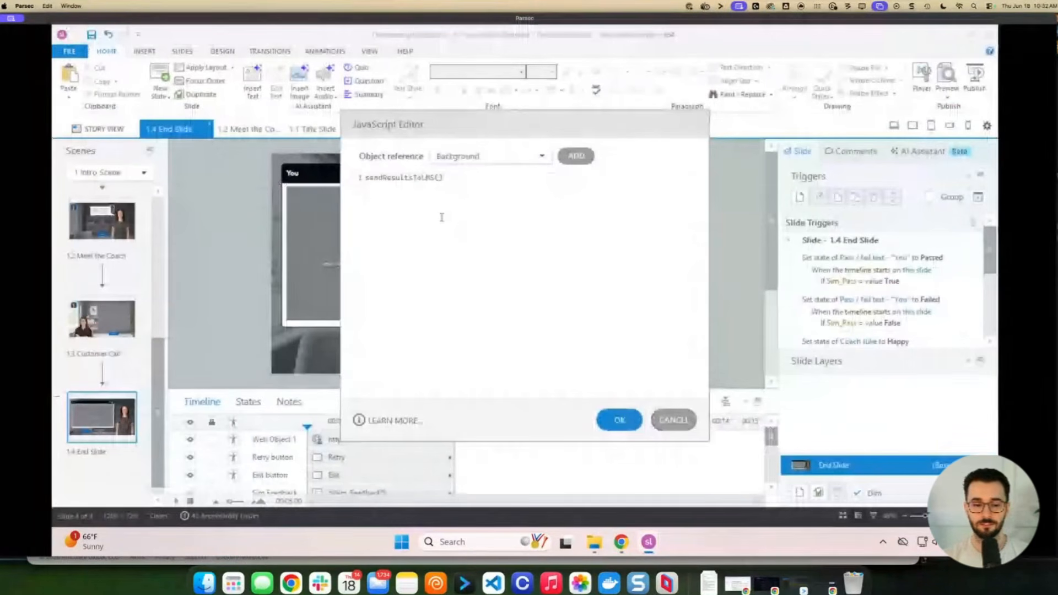
left_click_drag(428, 193, 364, 178)
left_click(464, 216)
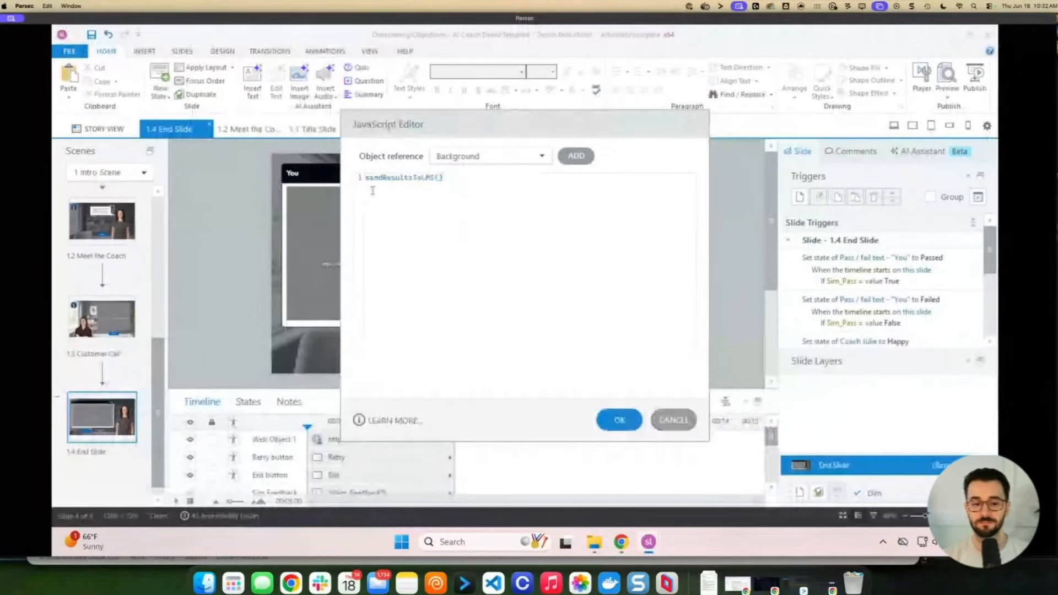
left_click(618, 421)
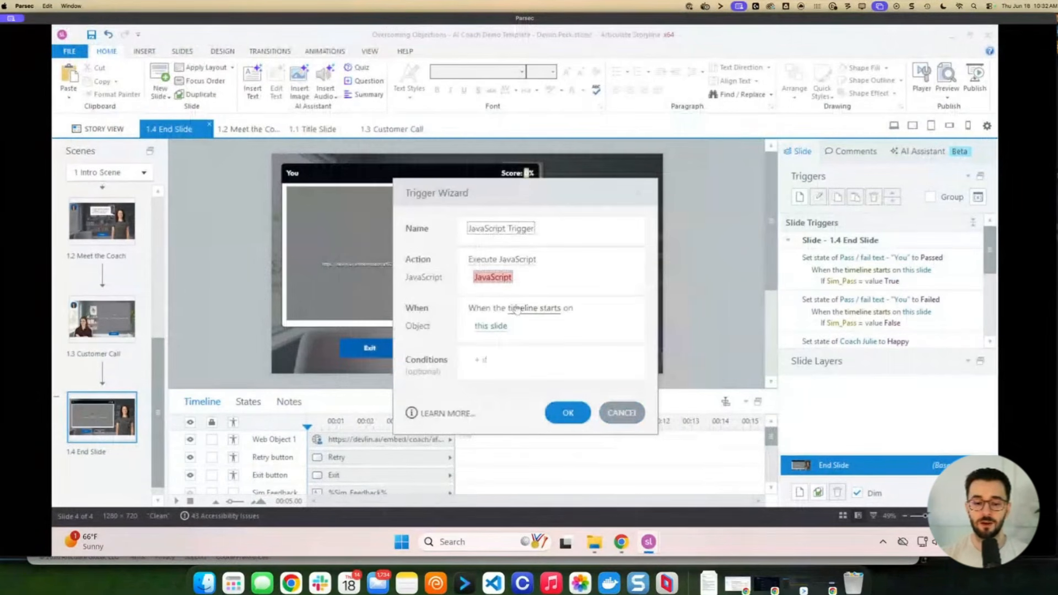
left_click(568, 412)
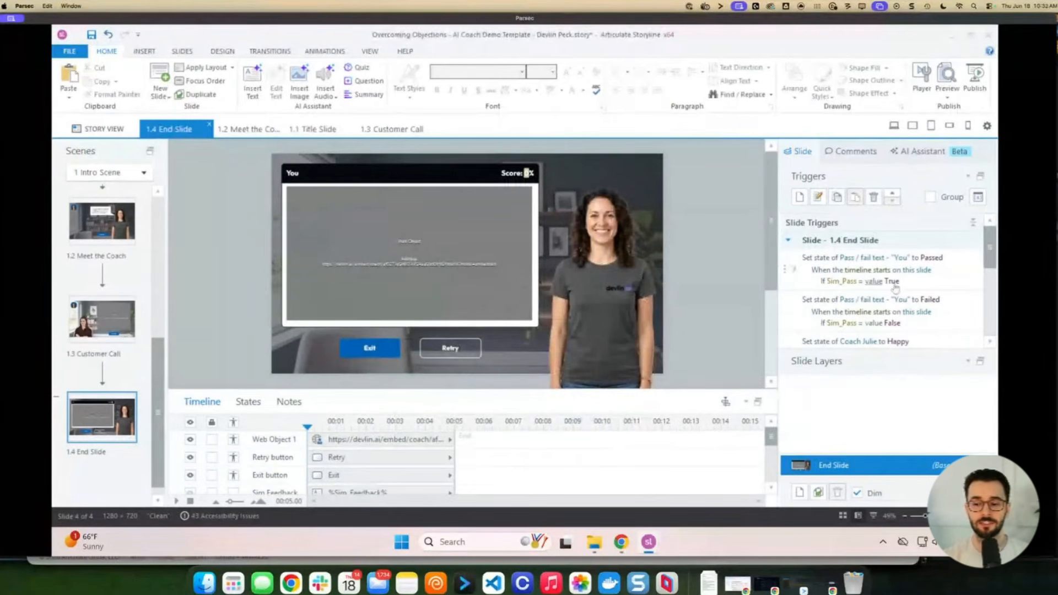
Publish the course for LMS as SCORM 1.2 and save it as a zip in My Articulate Projects
left_click(976, 93)
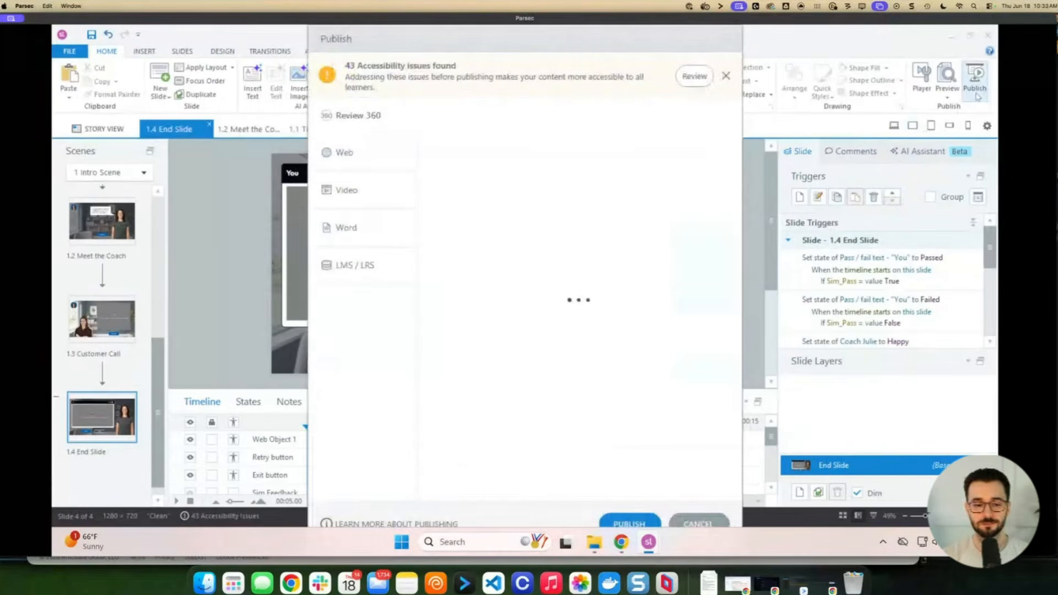
left_click(363, 272)
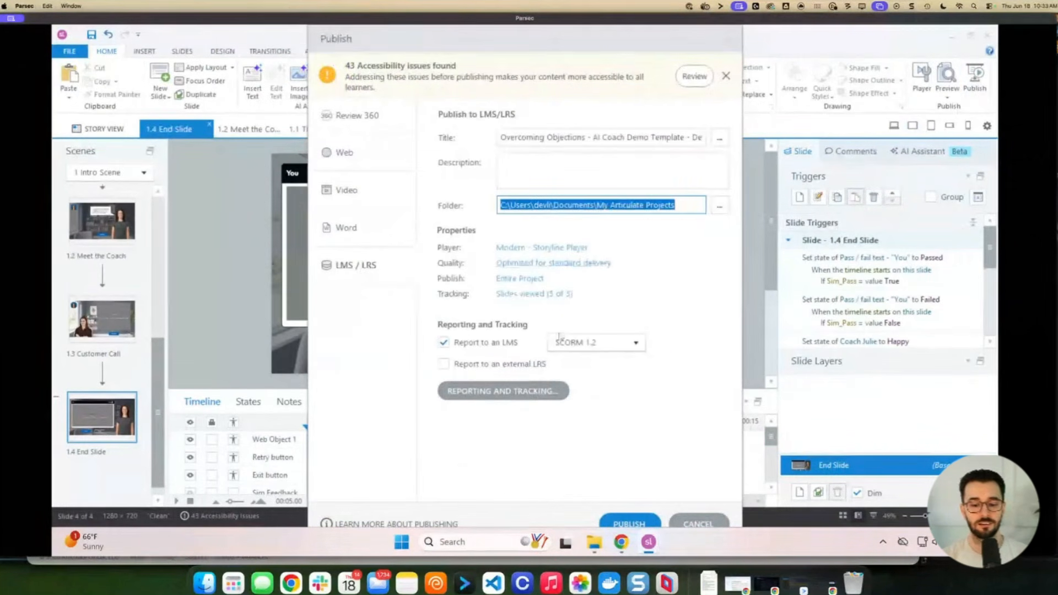
left_click(630, 524)
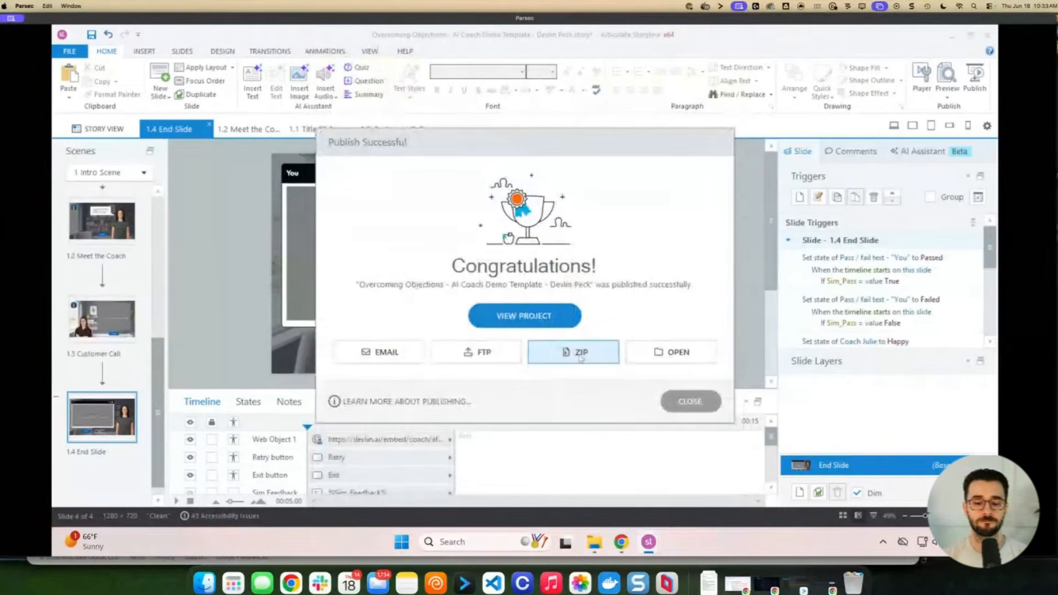
left_click(581, 355)
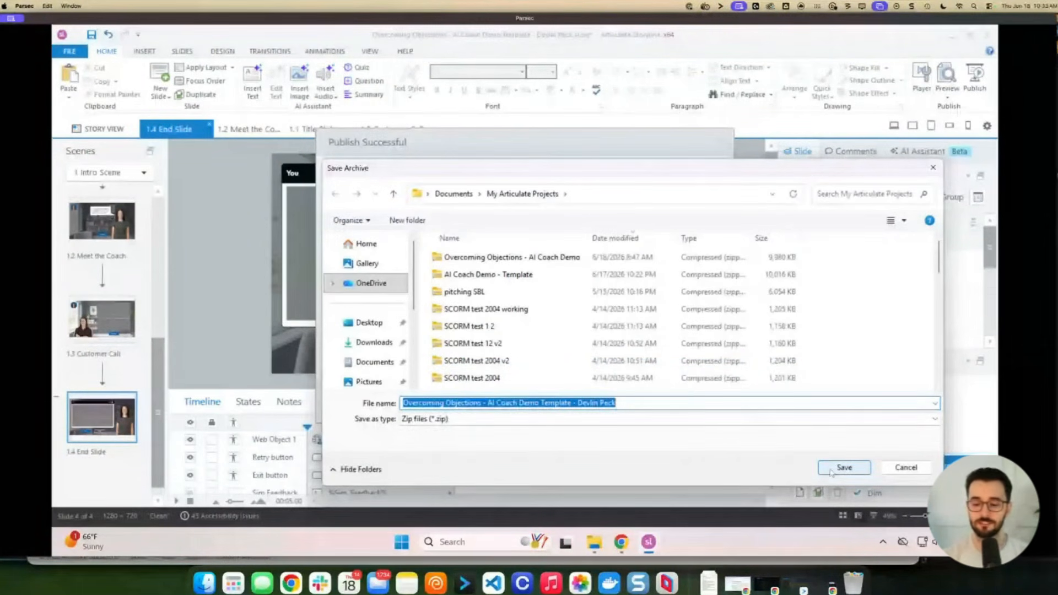
left_click(832, 470)
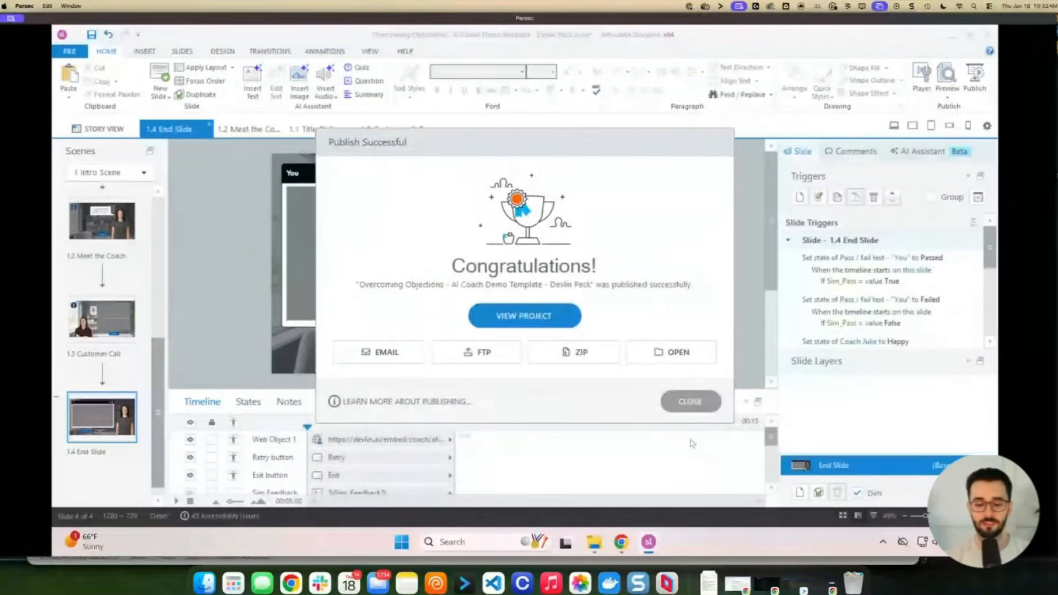
mouse_move(623, 552)
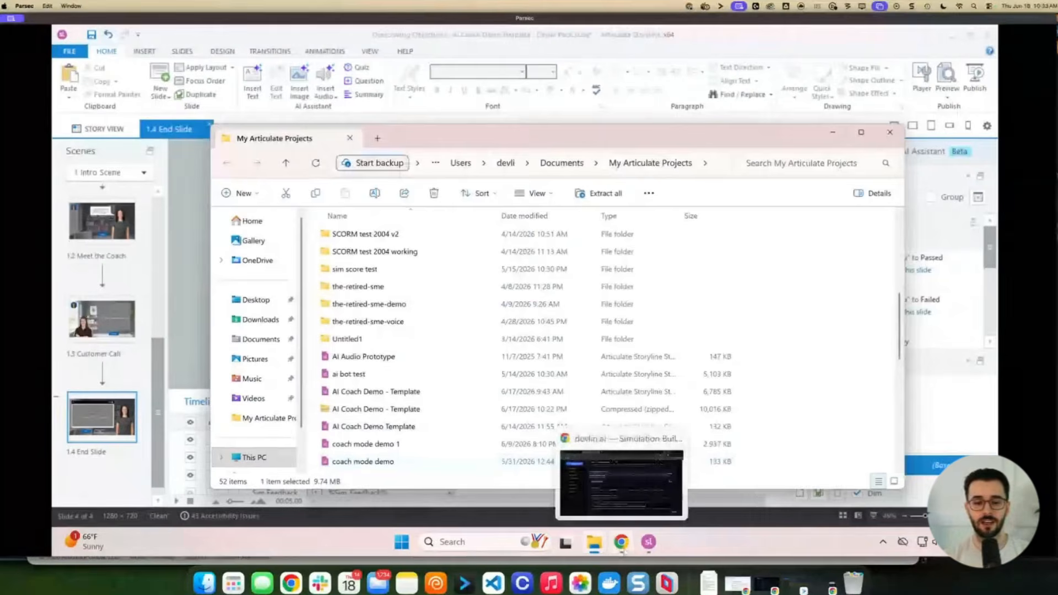
left_click(621, 484)
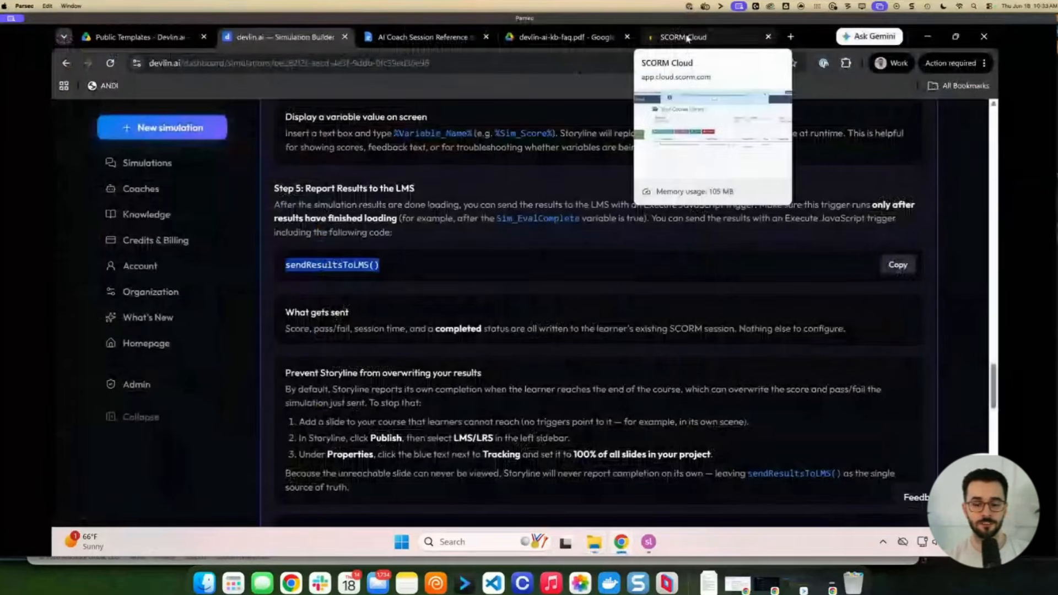
Import the newest published course zip into SCORM Cloud as a SCORM package
left_click(683, 37)
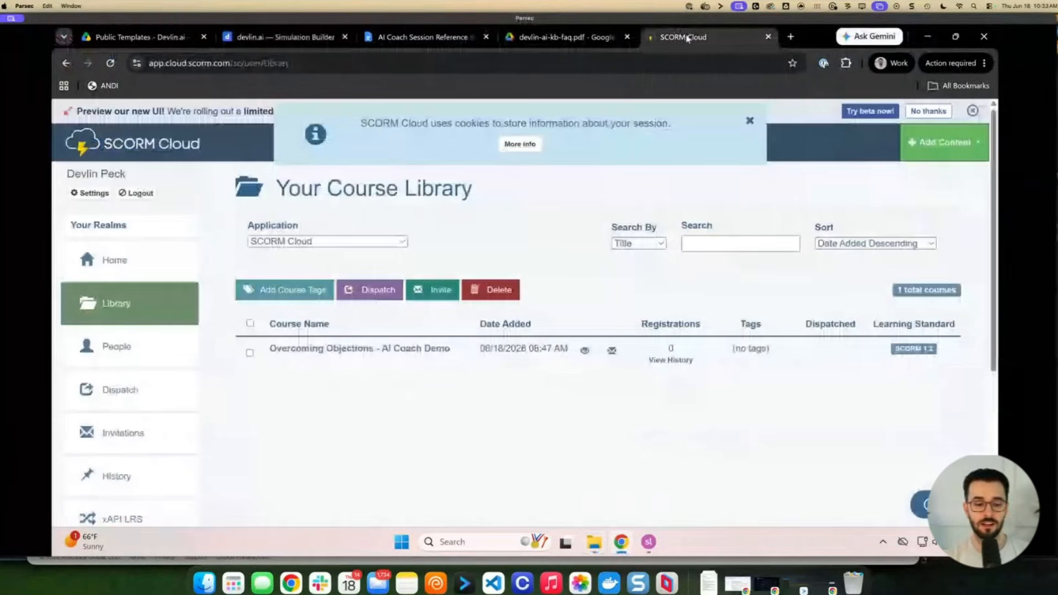
left_click(944, 142)
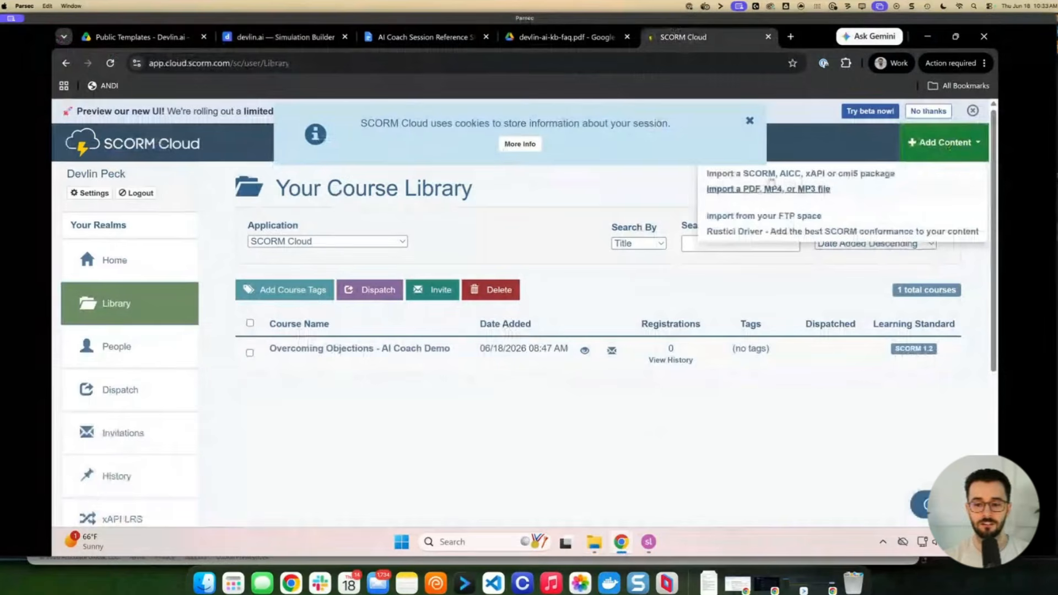
left_click(770, 174)
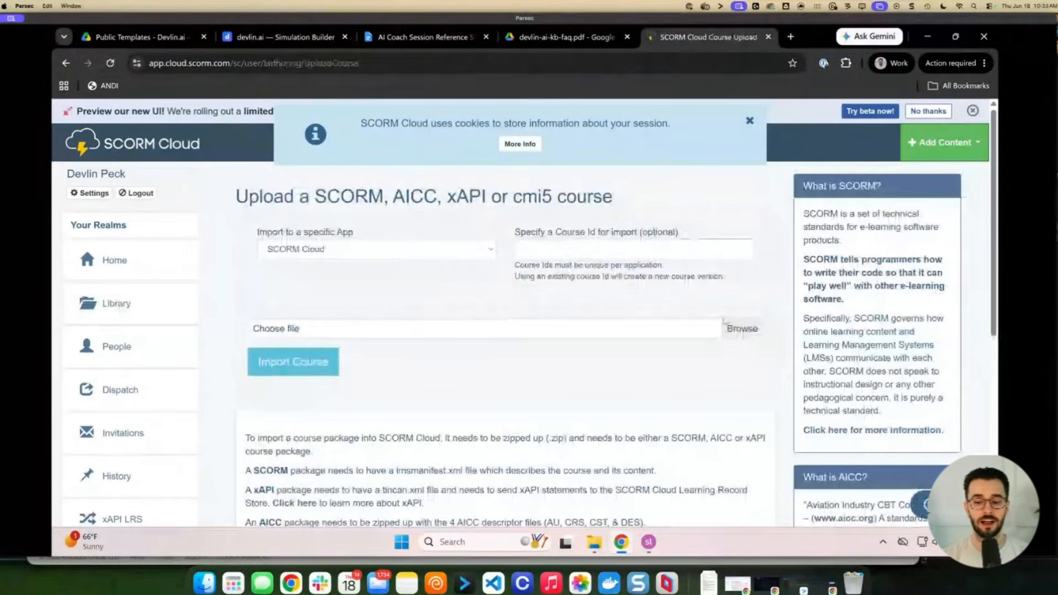
left_click(741, 331)
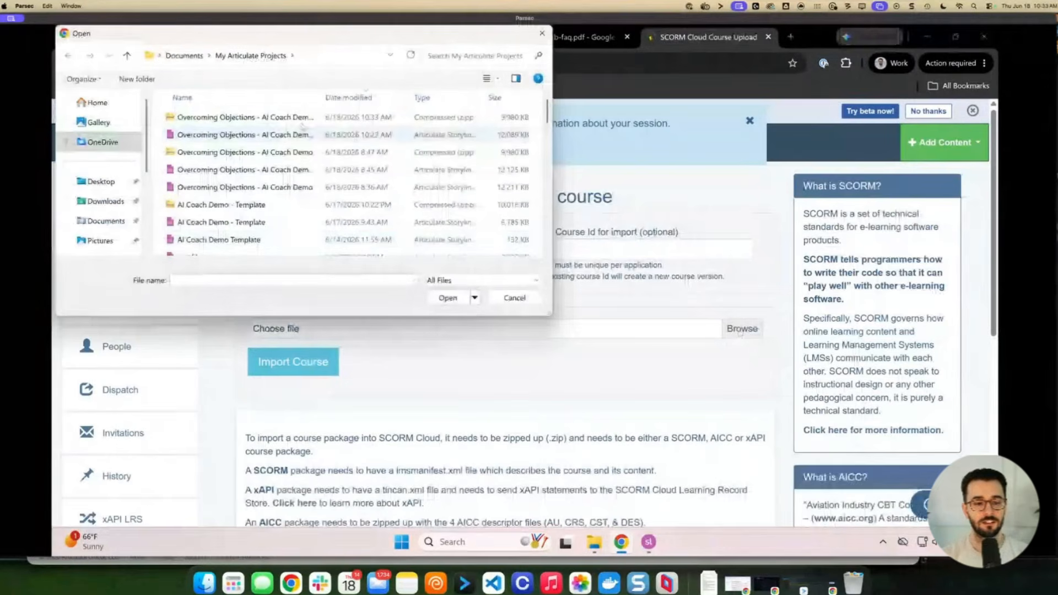
left_click(369, 118)
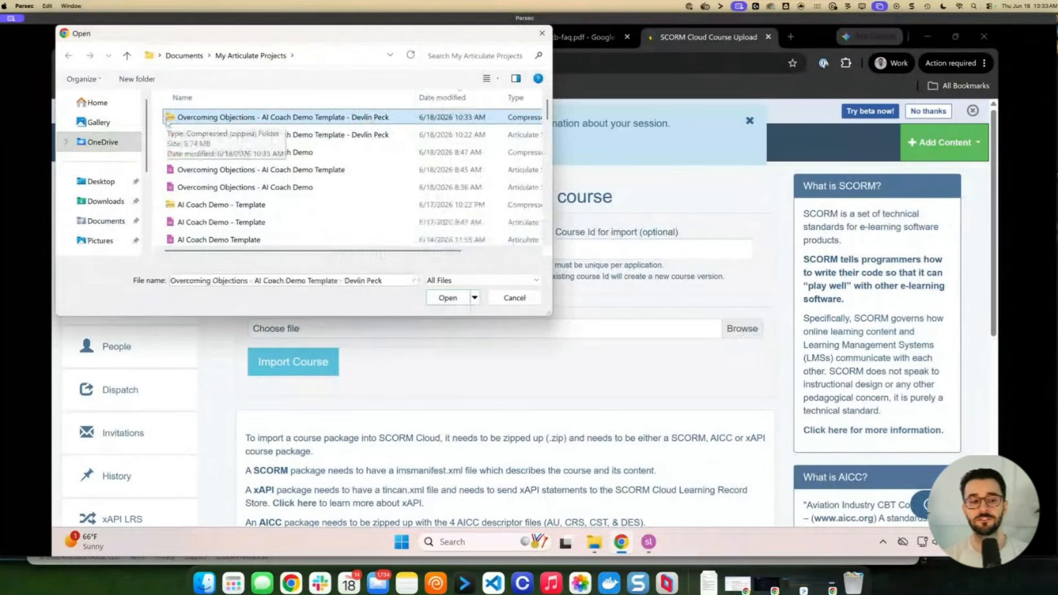
left_click(442, 301)
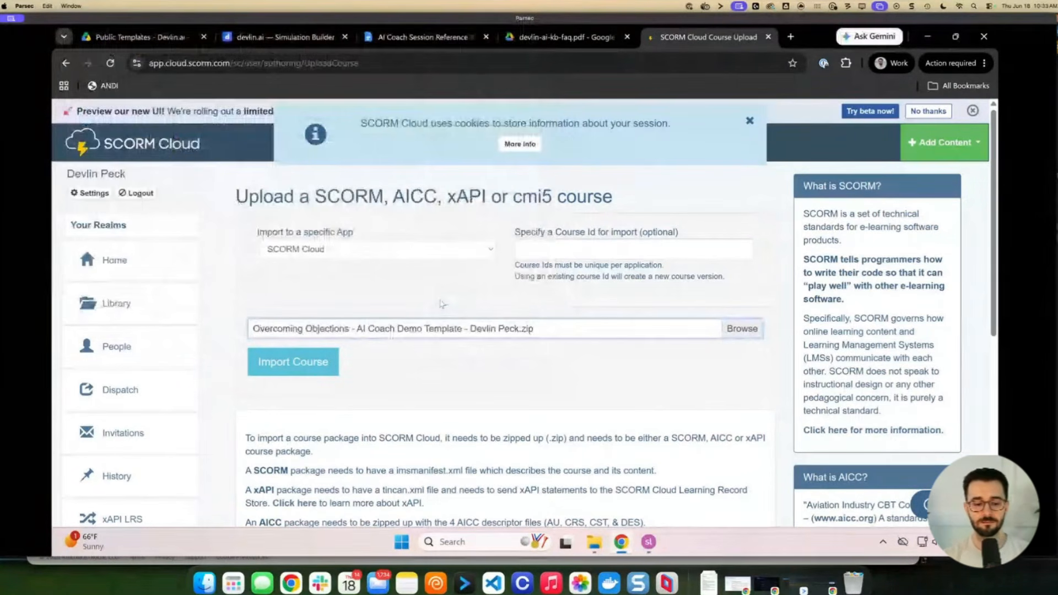
left_click(309, 362)
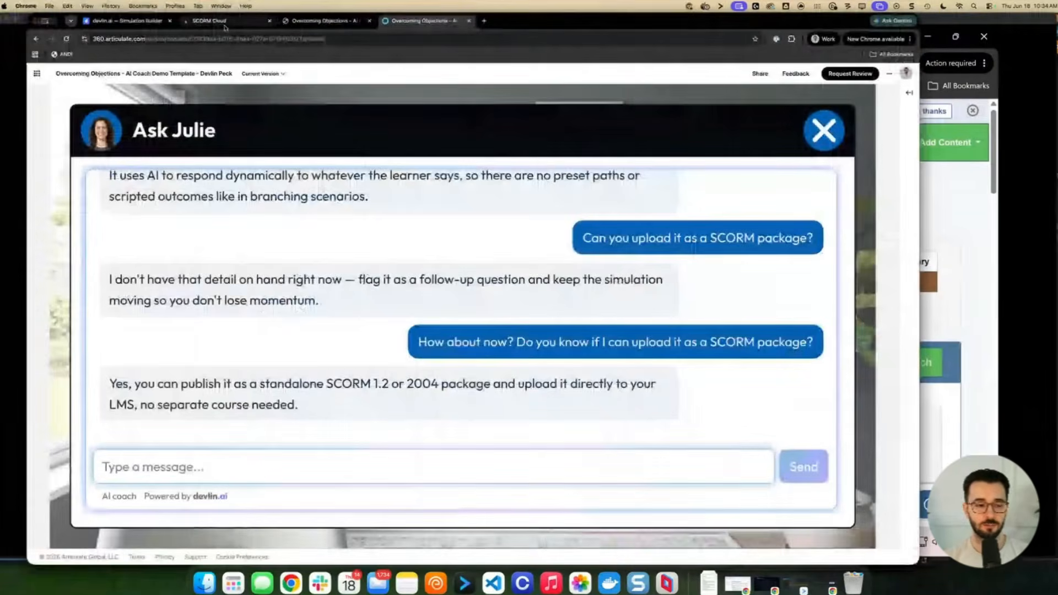
left_click(224, 25)
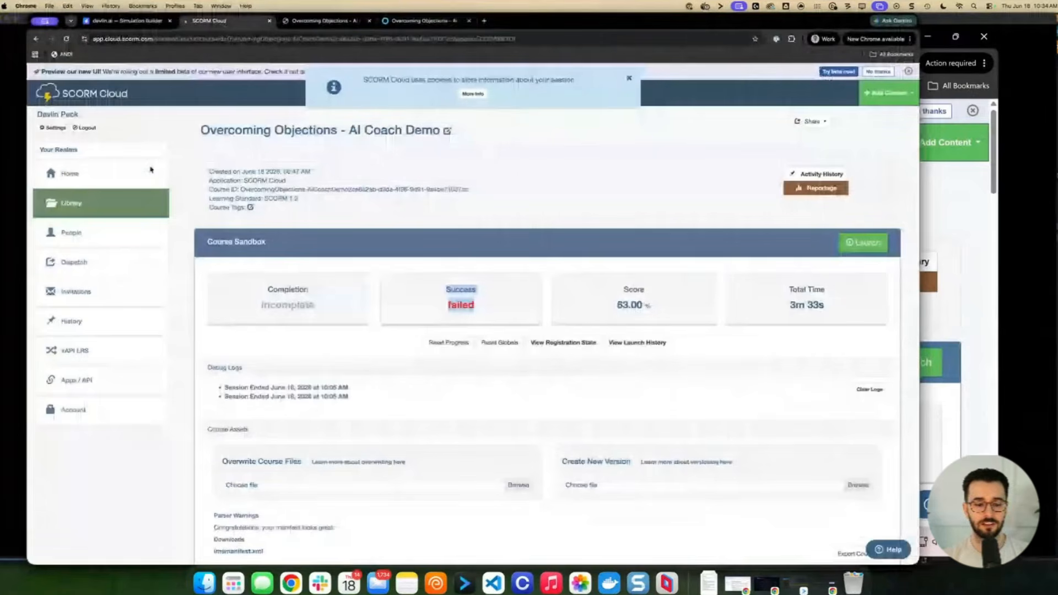
Launch the imported course from the Library in an enlarged window and start the customer call
left_click(77, 203)
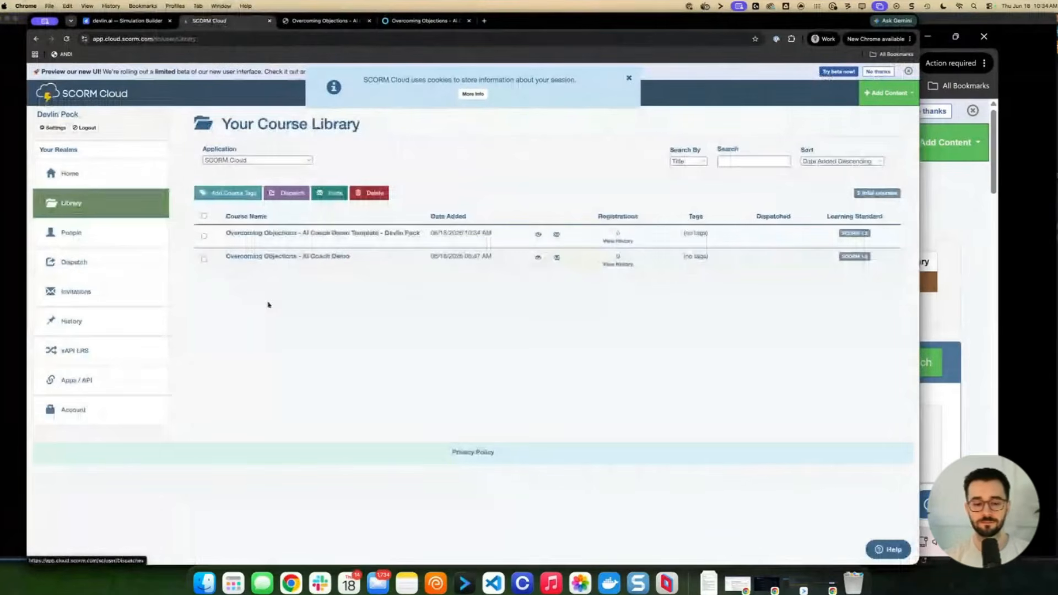
left_click(365, 235)
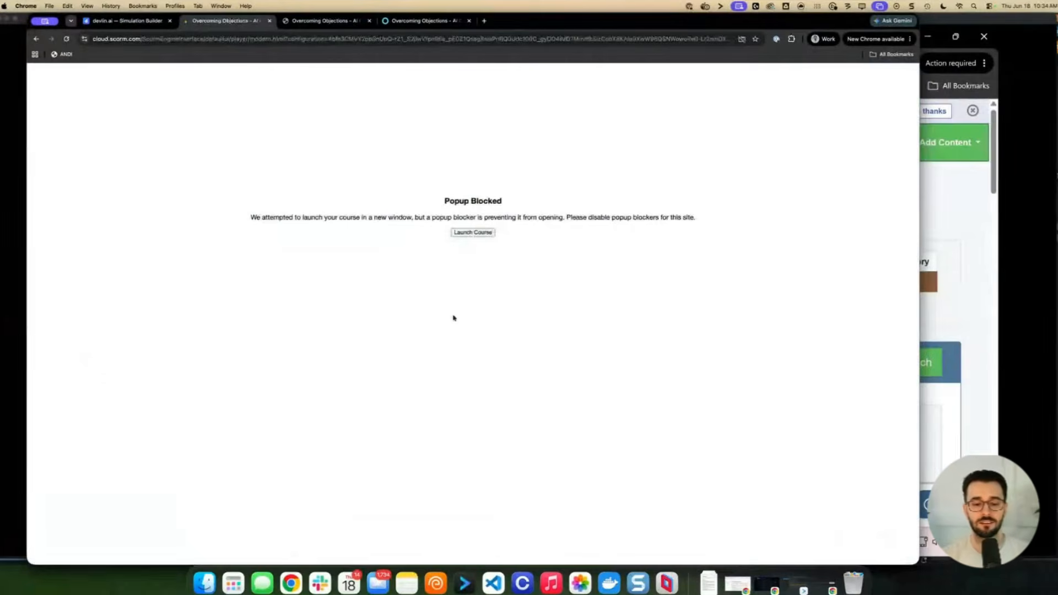
left_click(485, 234)
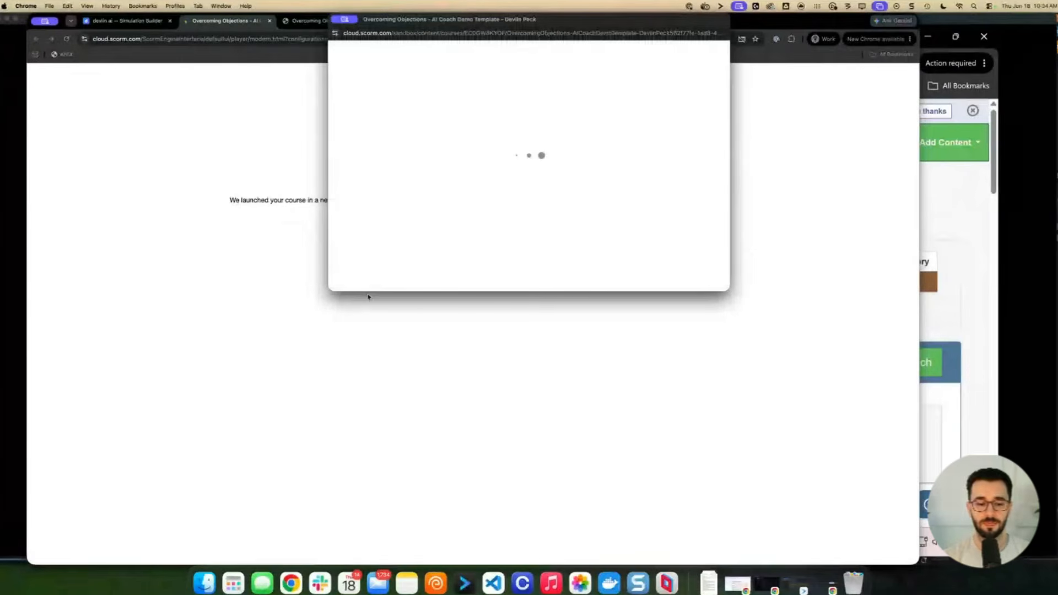
left_click_drag(330, 291, 101, 425)
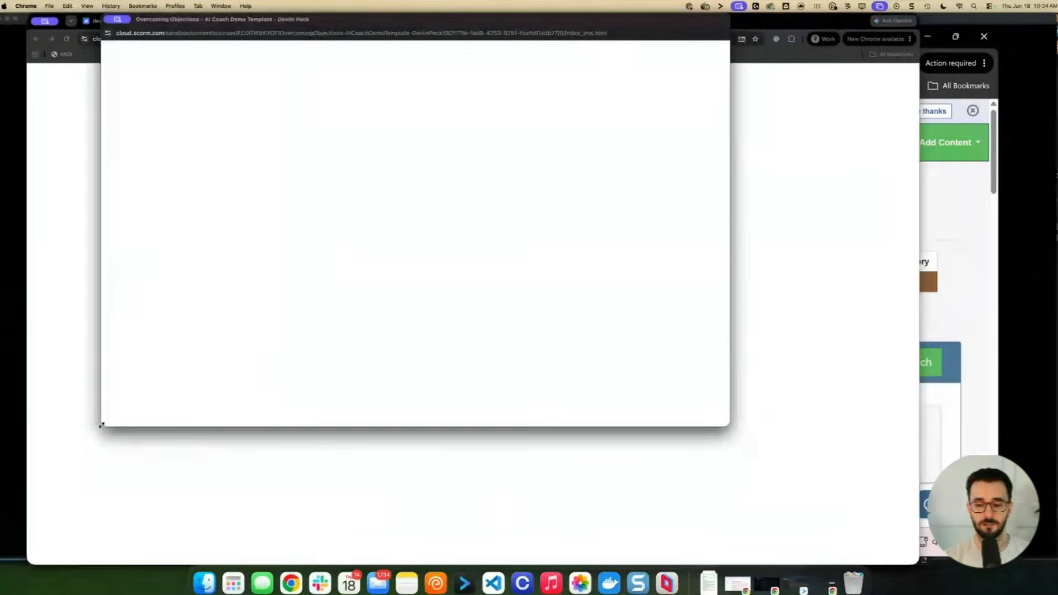
left_click_drag(728, 425, 856, 464)
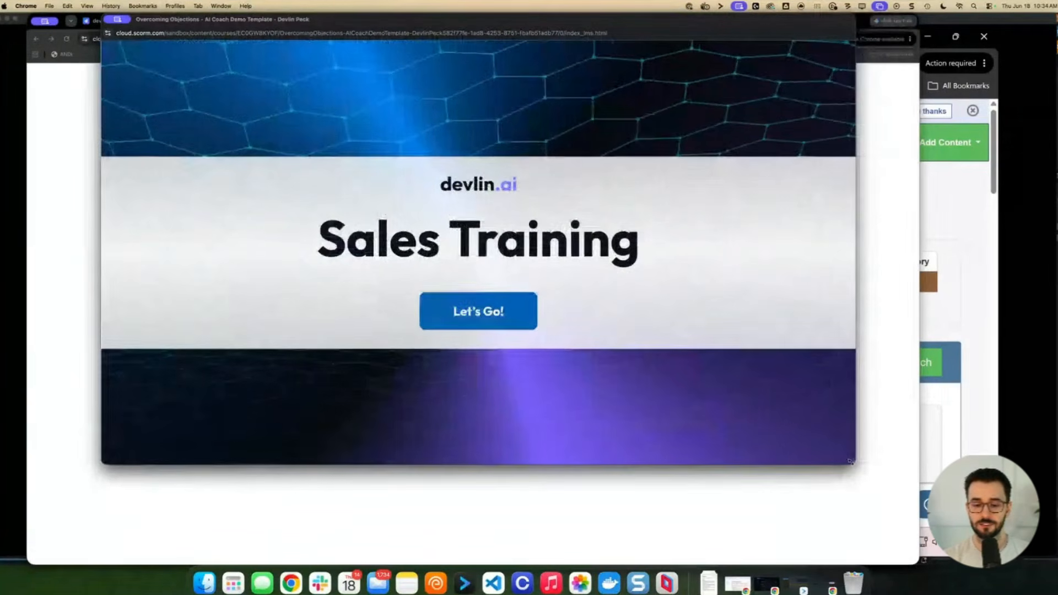
left_click(493, 316)
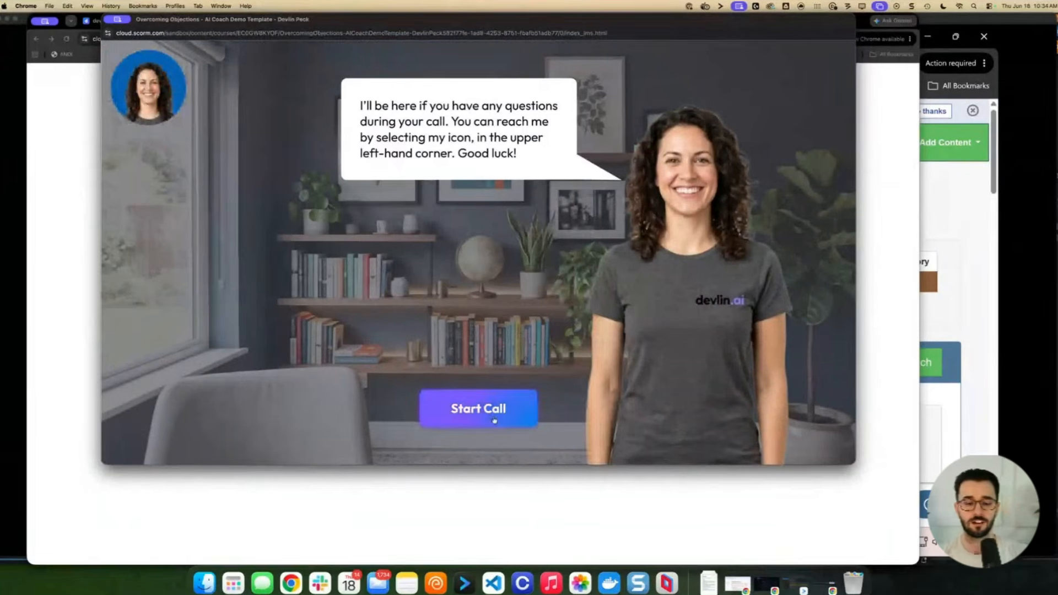
left_click(495, 421)
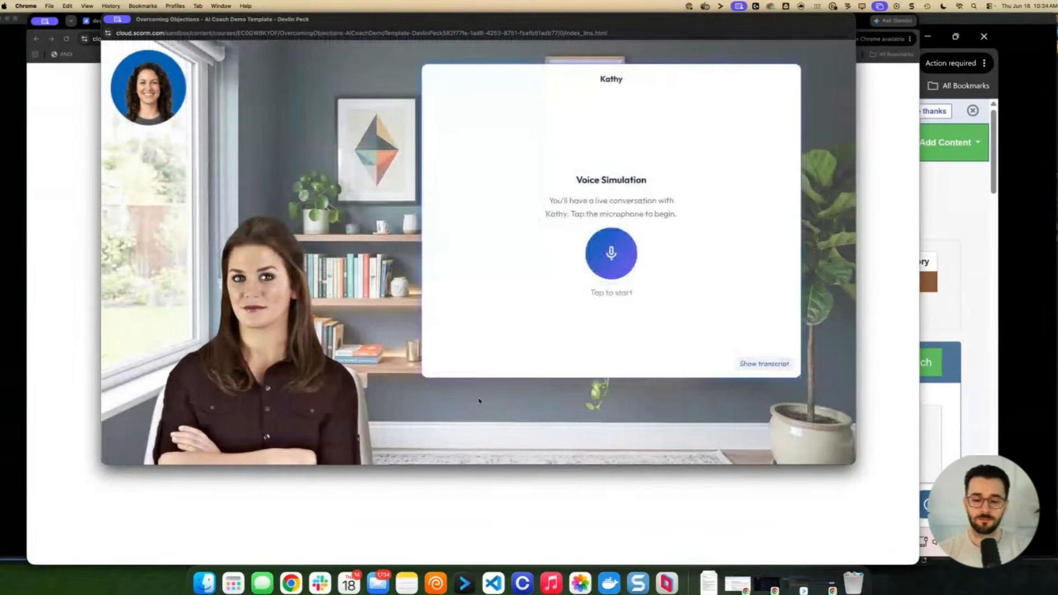
Hold the voice conversation with the AI customer, then end the simulation
left_click(611, 253)
left_click(86, 95)
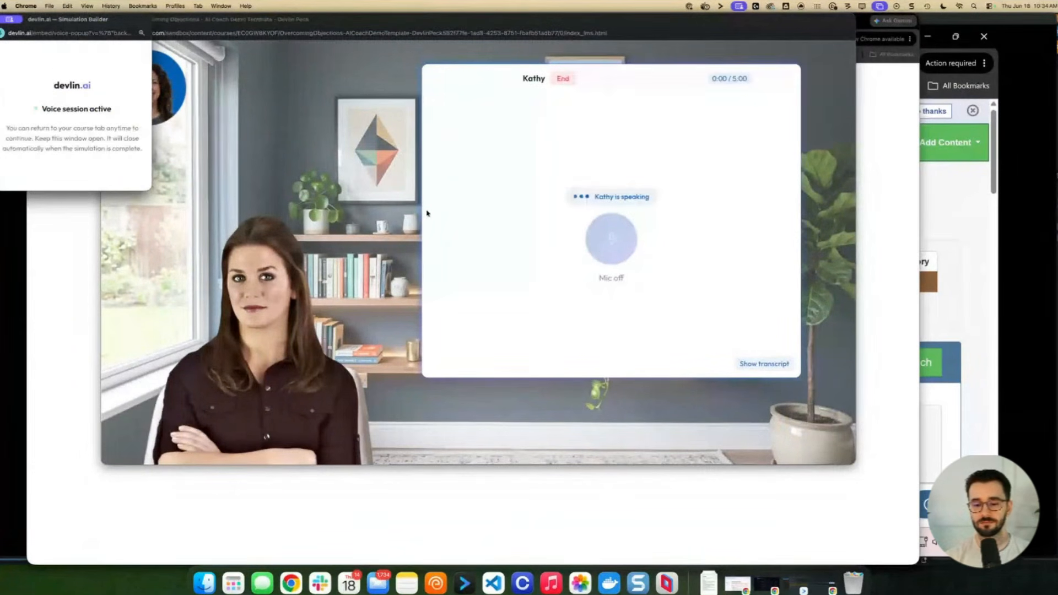
left_click(427, 214)
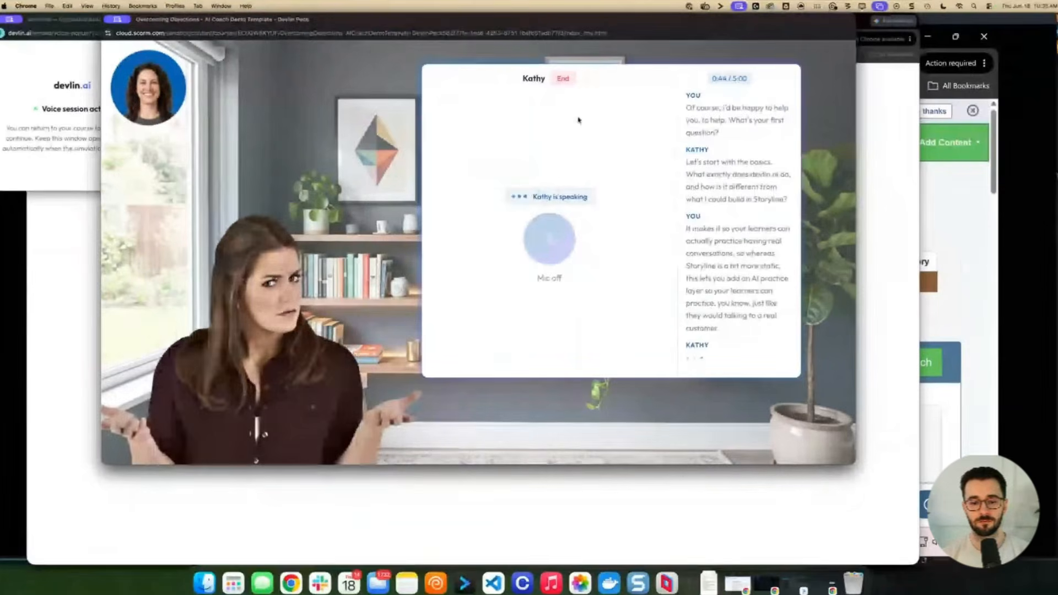
left_click(563, 78)
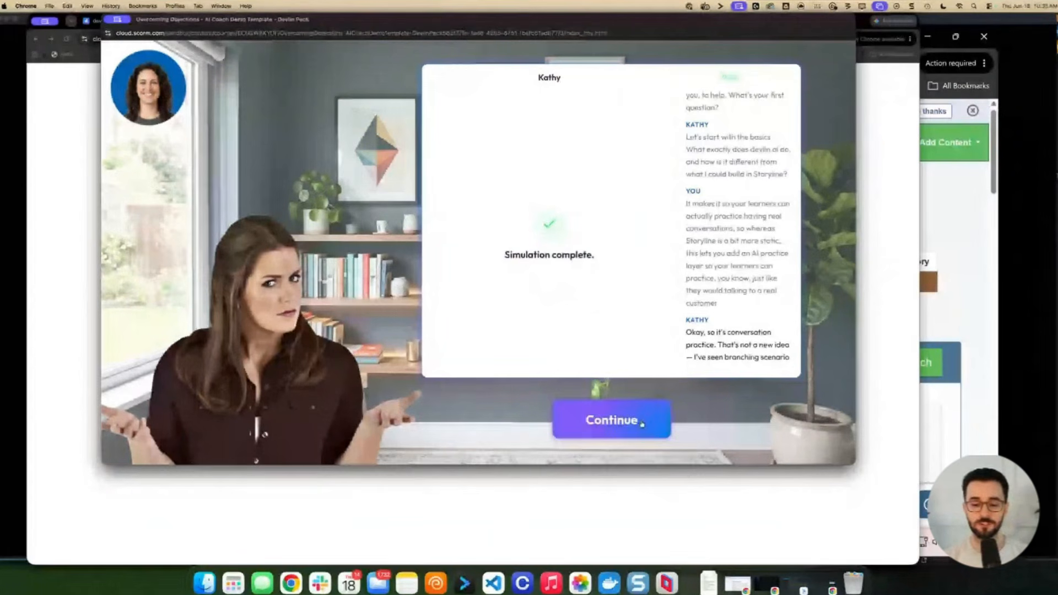
Exit the course and check the results: failed, 10.00% score, 1m 35s total time
left_click(645, 418)
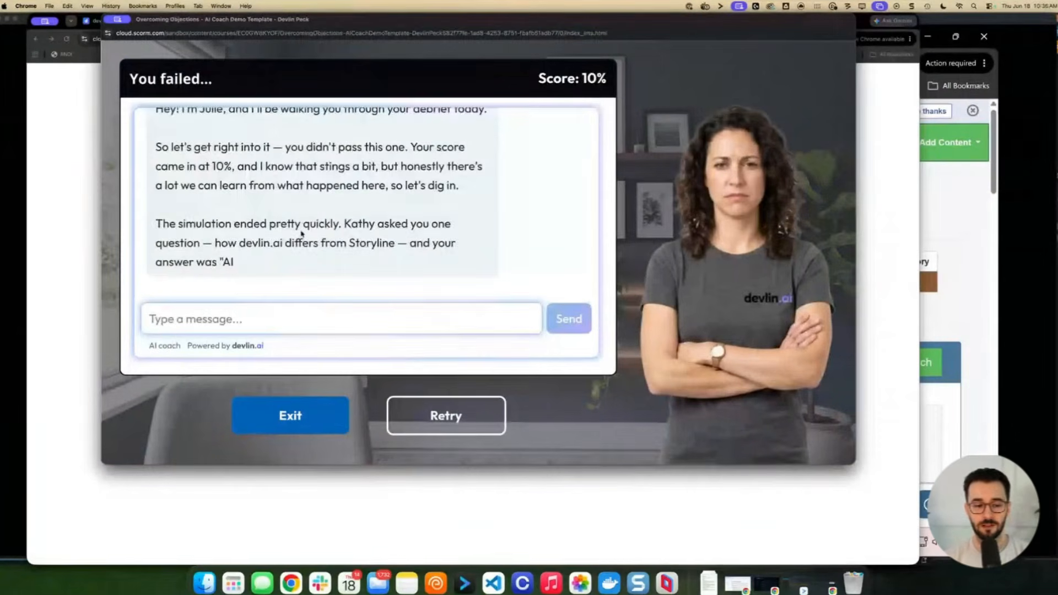
left_click(297, 421)
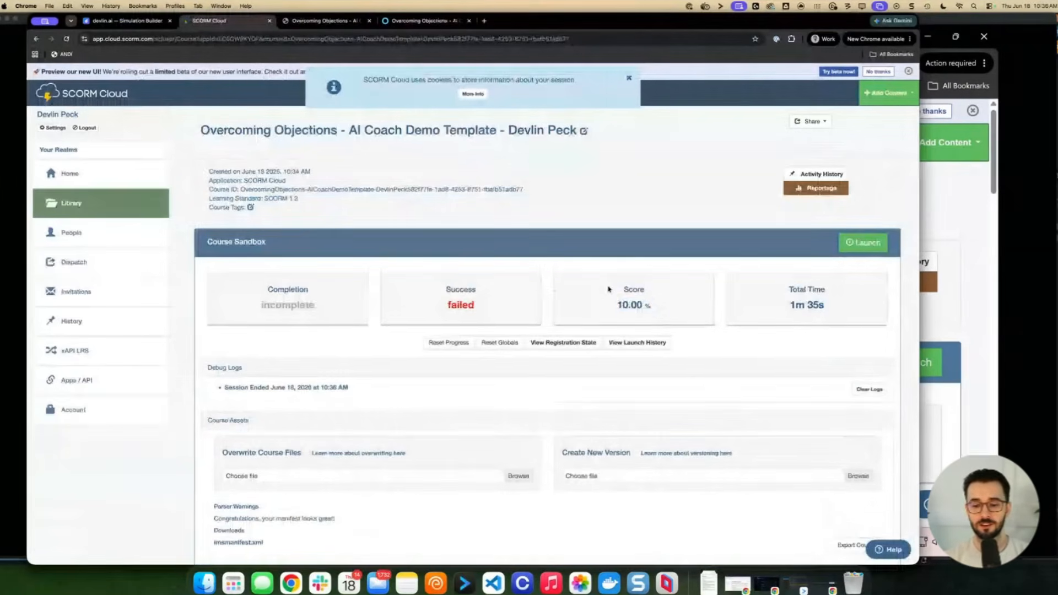
left_click_drag(617, 305, 668, 309)
left_click_drag(776, 299, 838, 315)
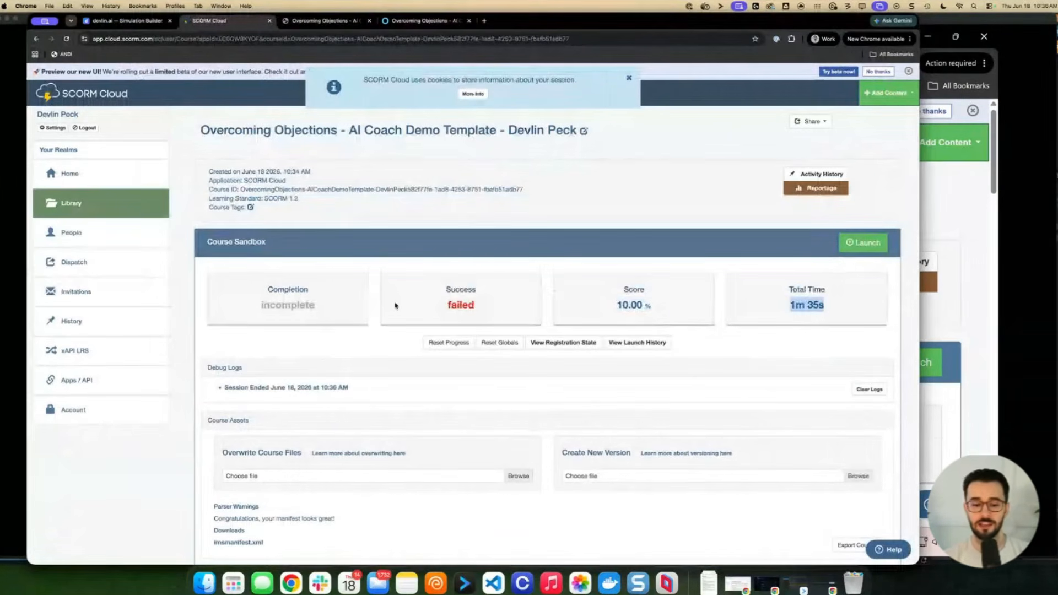
double_click(461, 305)
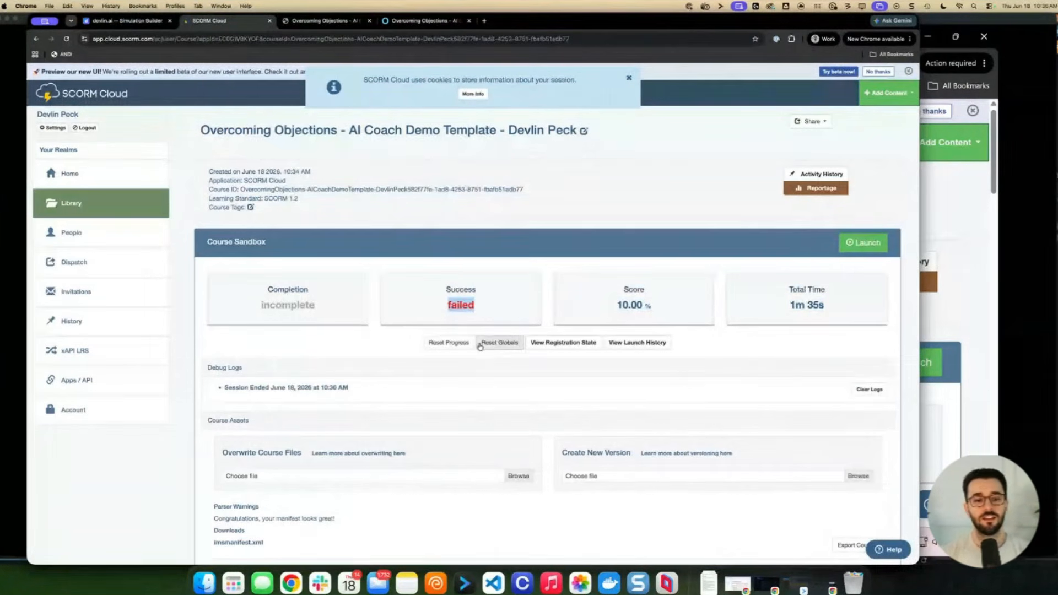